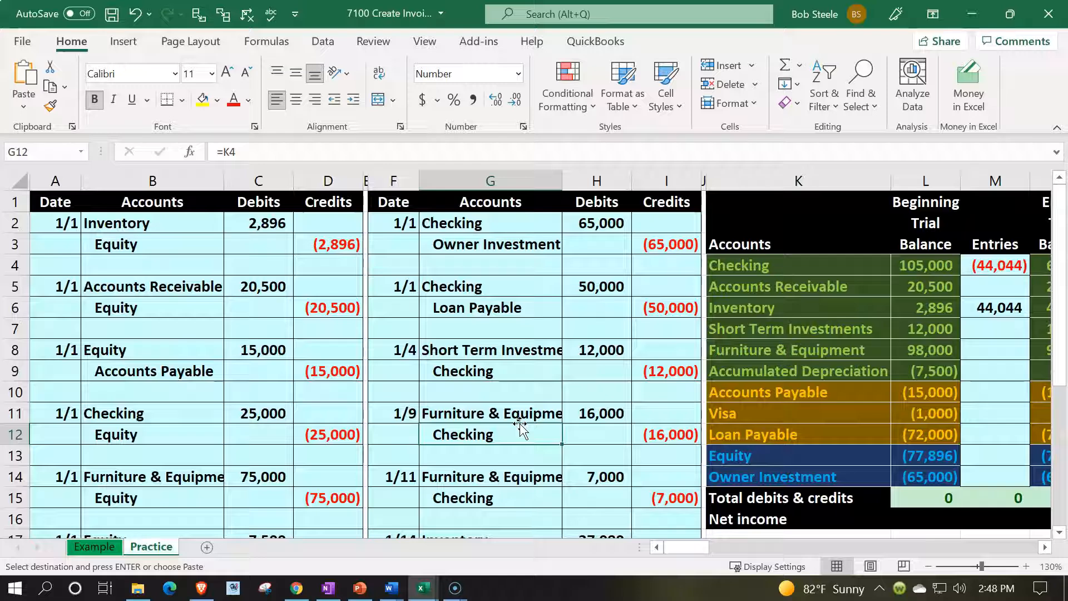
Open the Example sheet and examine its journal entry columns, trial balance and Checking ledger
click(97, 547)
click(114, 552)
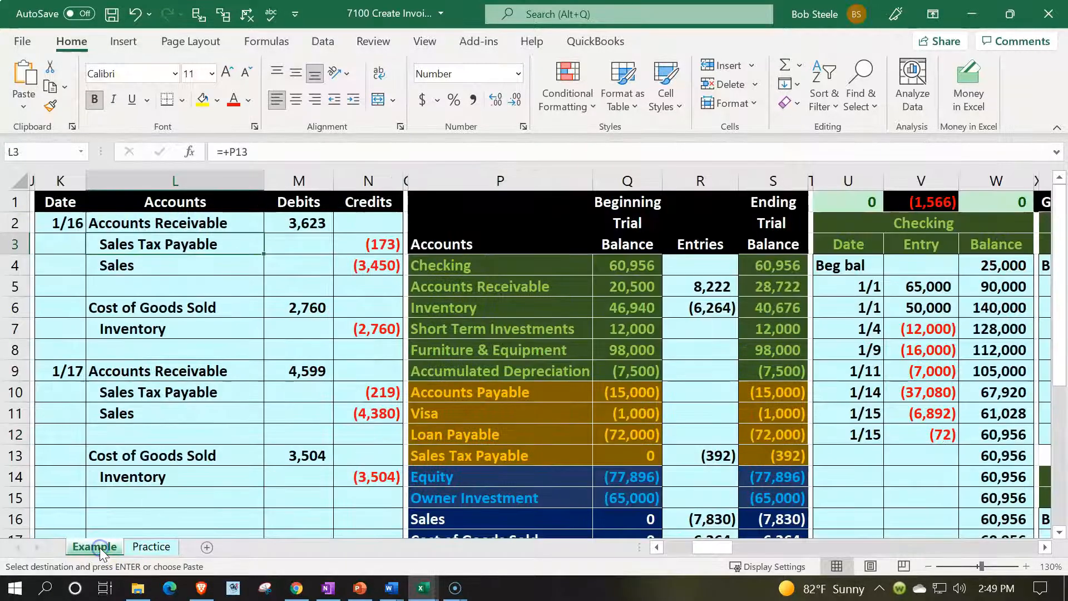
click(147, 389)
key(Left)
key(Left)
key(Left)
key(Left)
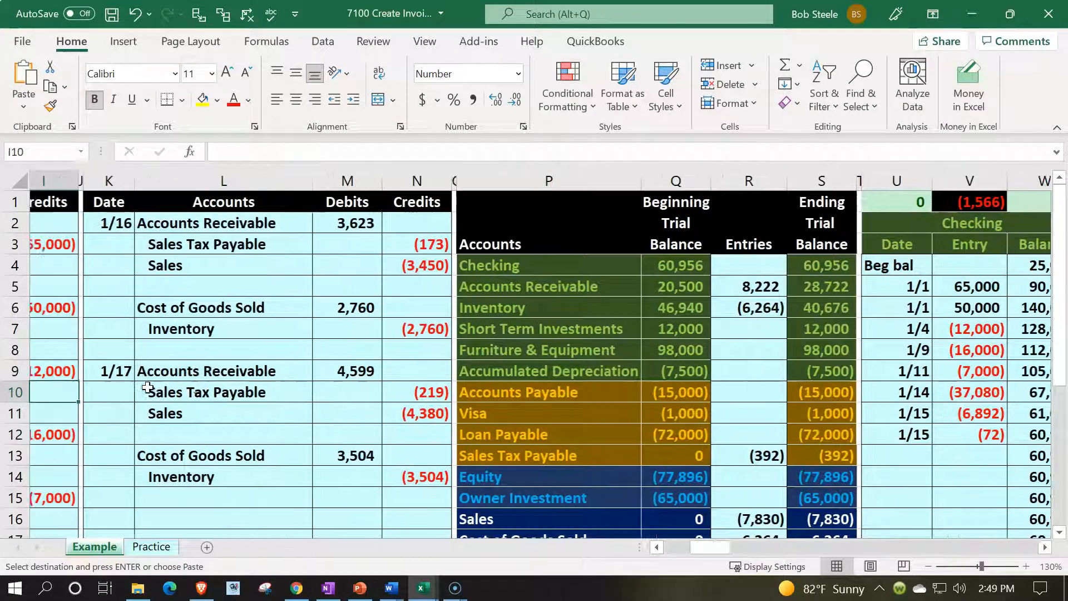
key(Right)
key(Right)
key(Right)
key(Right)
key(Right)
key(Right)
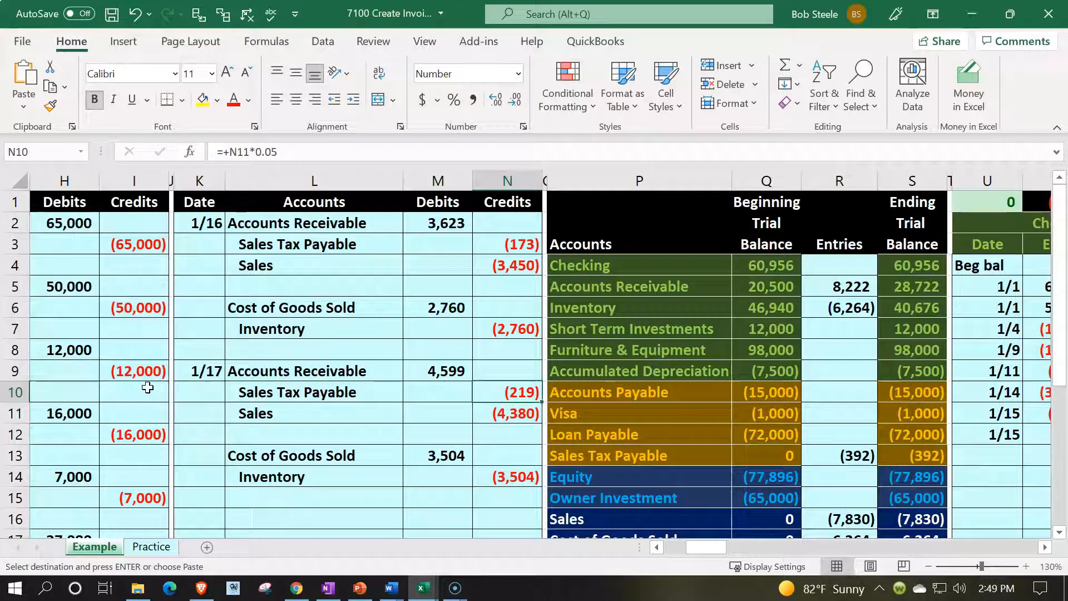
key(Right)
key(Right)
key(Right)
key(Right)
key(Right)
key(Right)
key(Right)
key(Right)
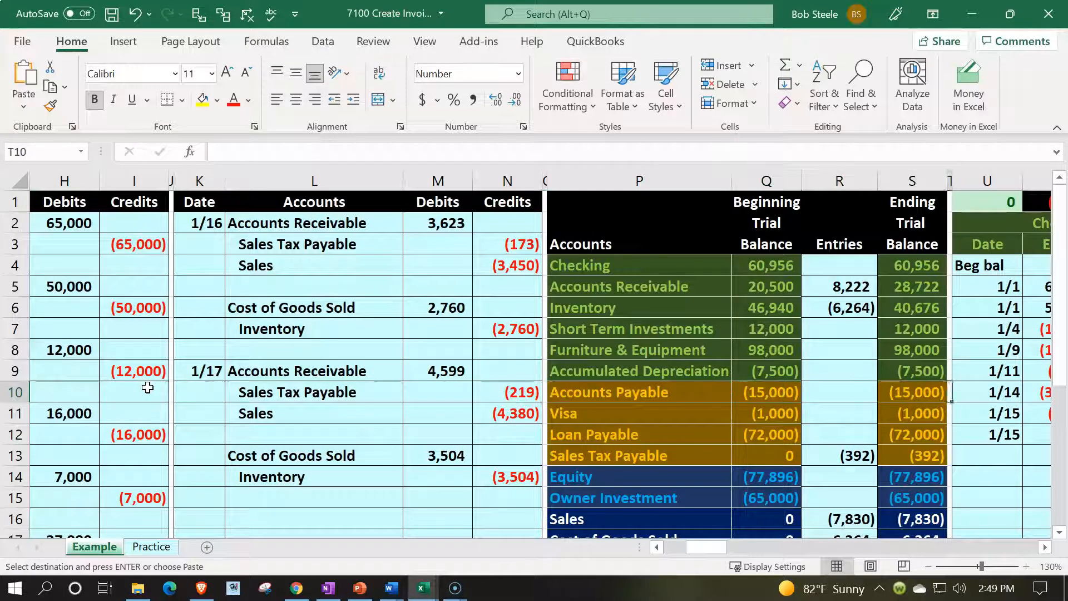
key(Right)
key(Right)
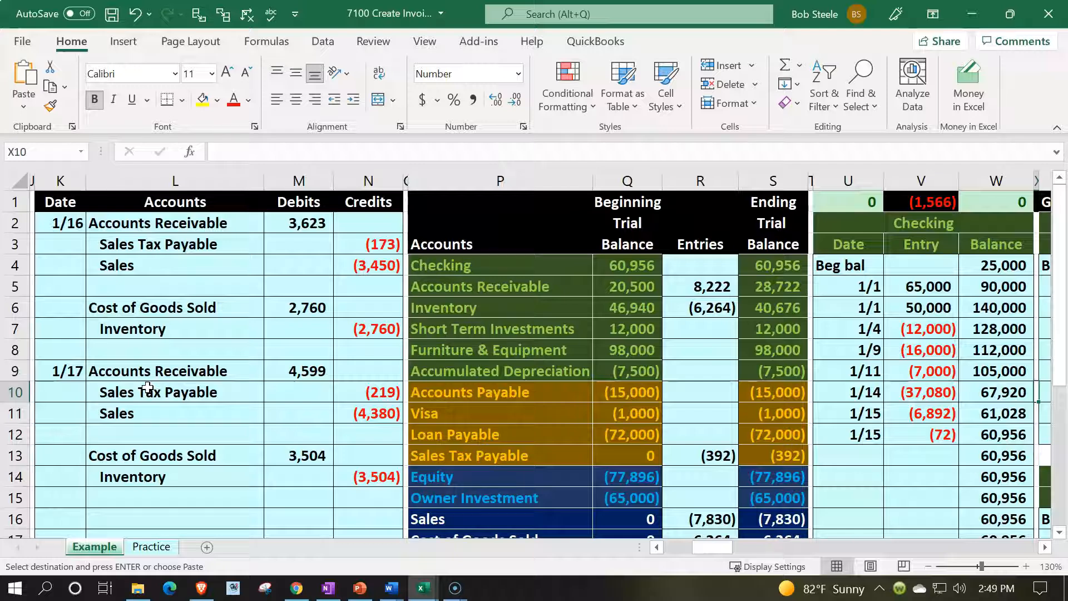
Review the 1/16 sales entry on the Example sheet, including its Accounts Receivable, Sales Tax Payable and Inventory lines
drag(181, 218, 266, 216)
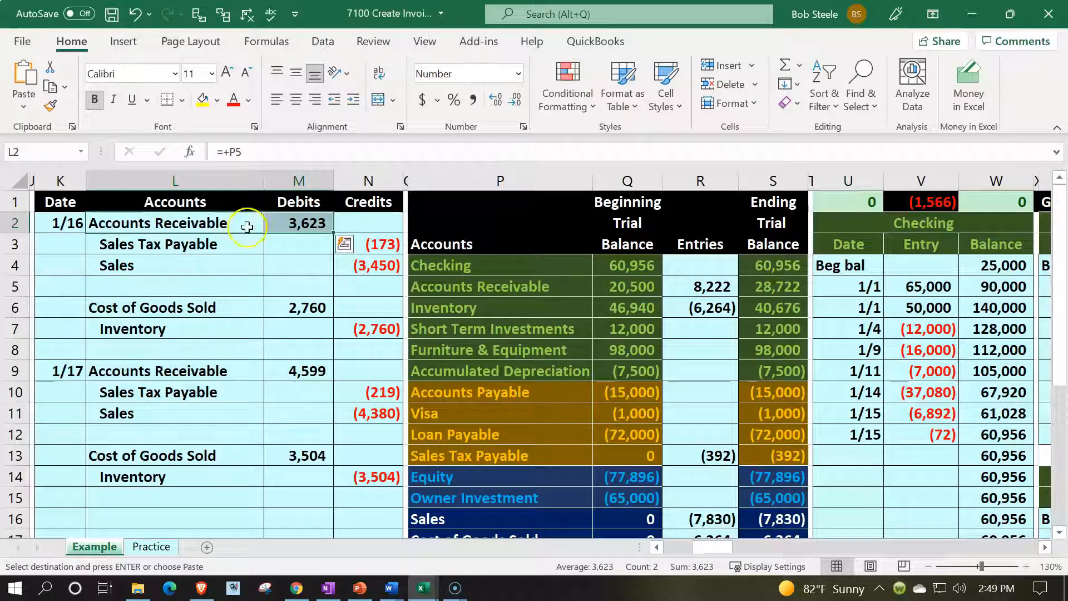
drag(222, 245, 365, 247)
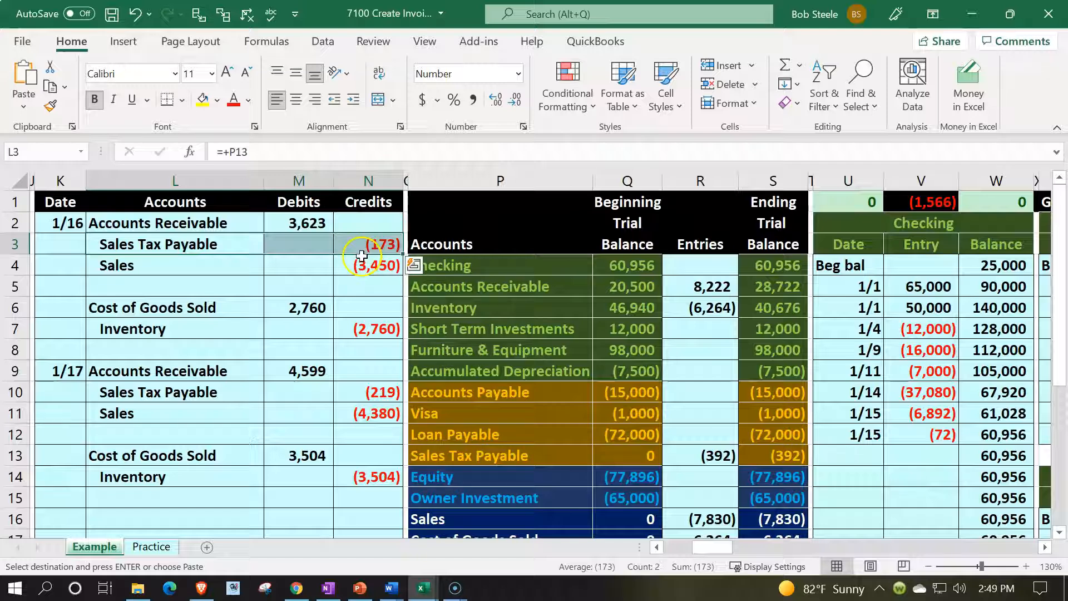
drag(226, 219, 270, 223)
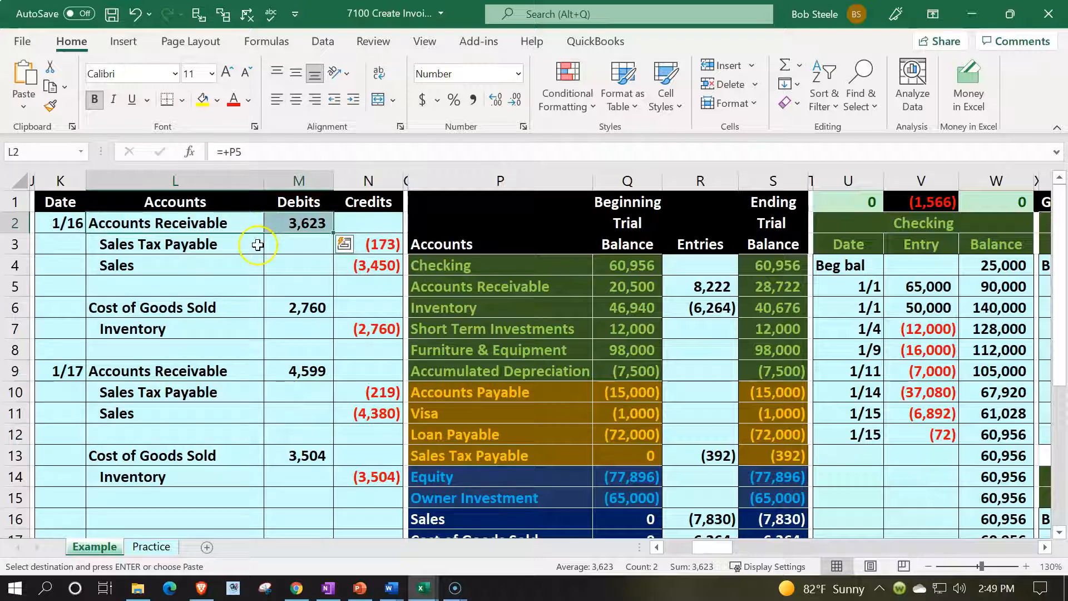
drag(250, 322, 344, 323)
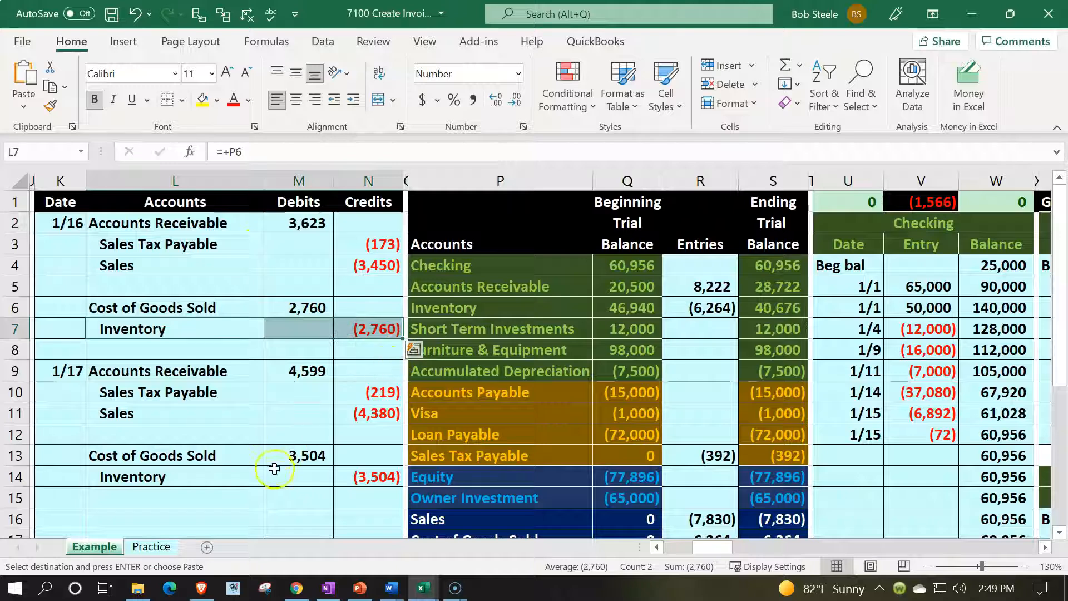
On the Practice sheet, copy columns E to I and insert the copied columns before column J as another journal block
click(167, 544)
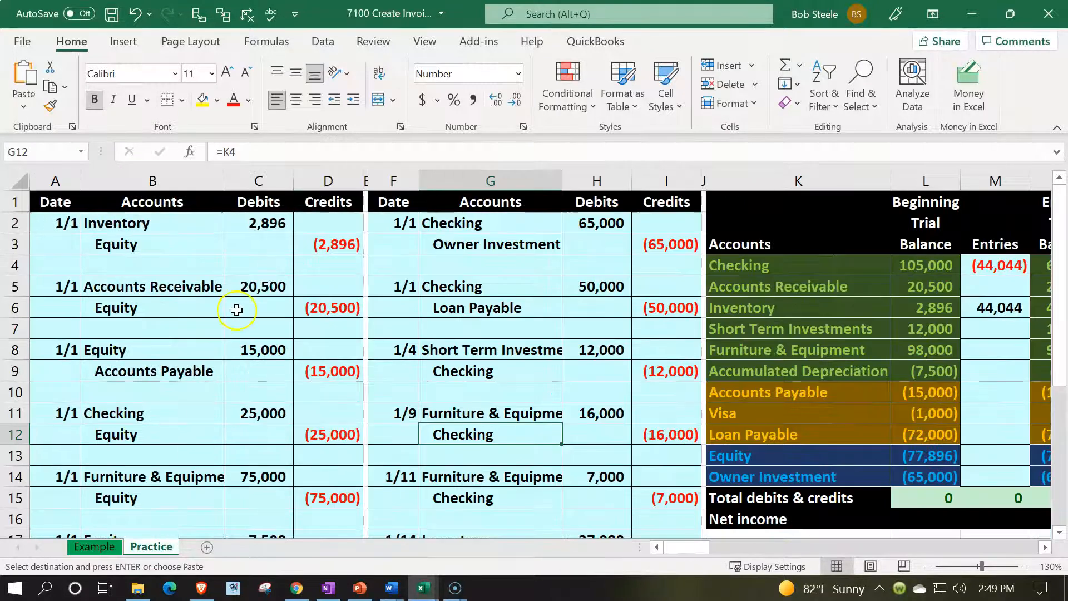
click(430, 364)
scroll(433, 362, down, 5)
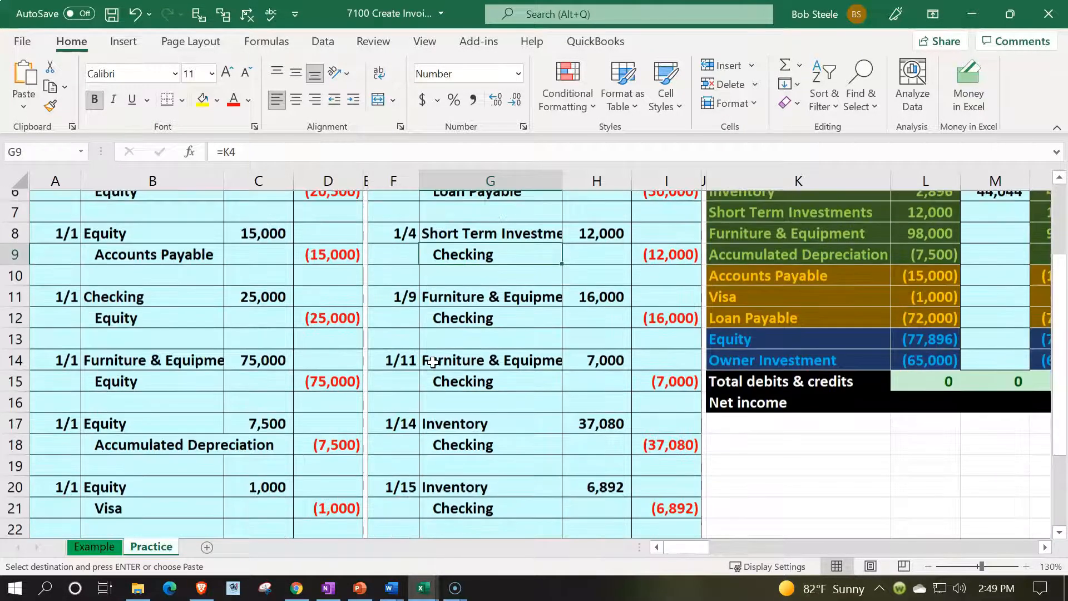
scroll(433, 362, down, 1)
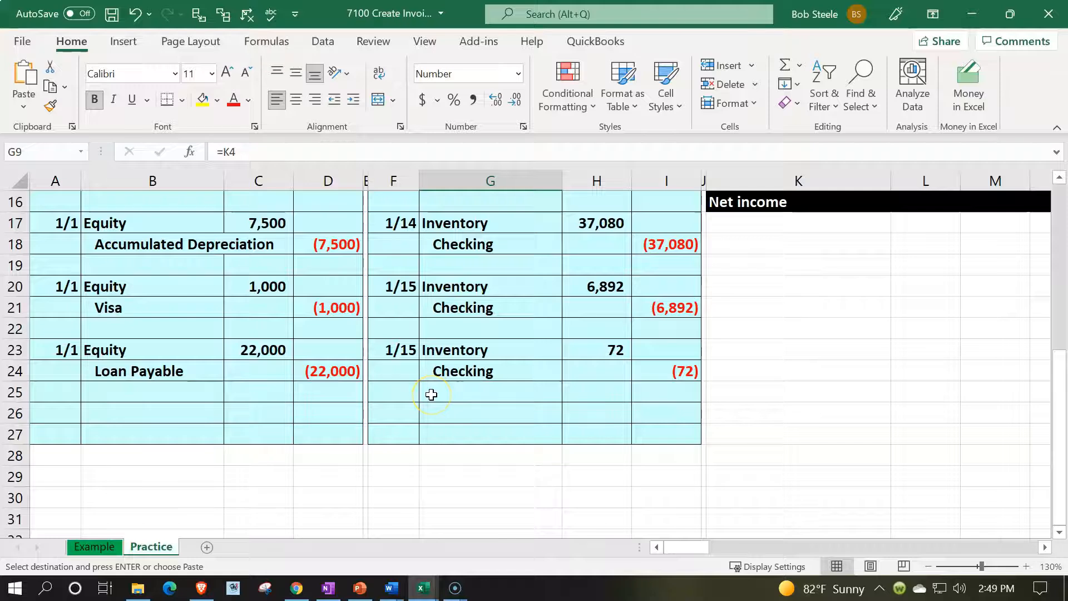
scroll(431, 395, up, 5)
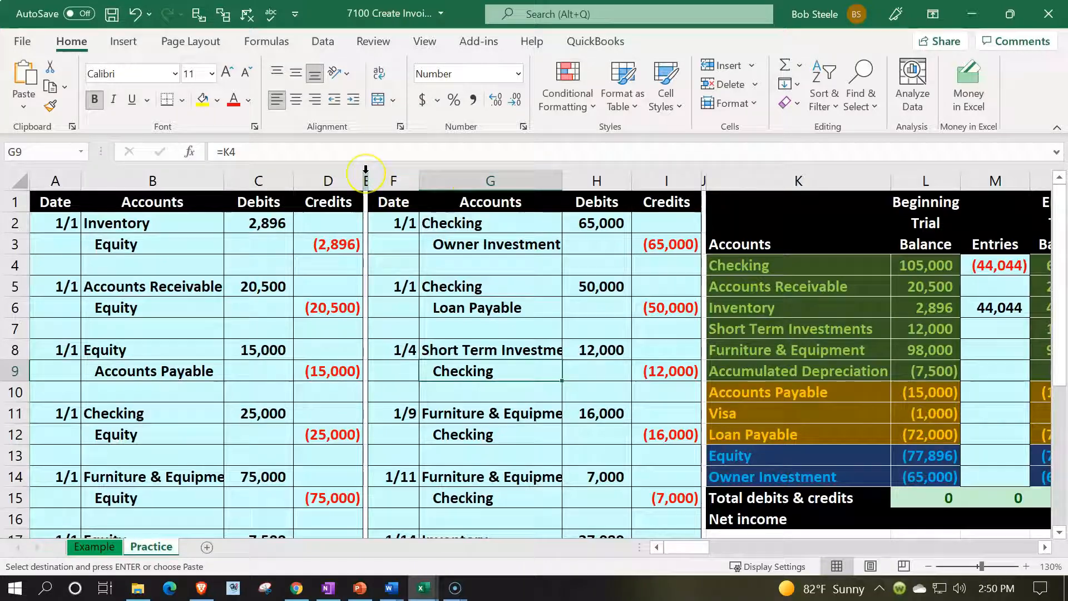
drag(366, 173, 638, 182)
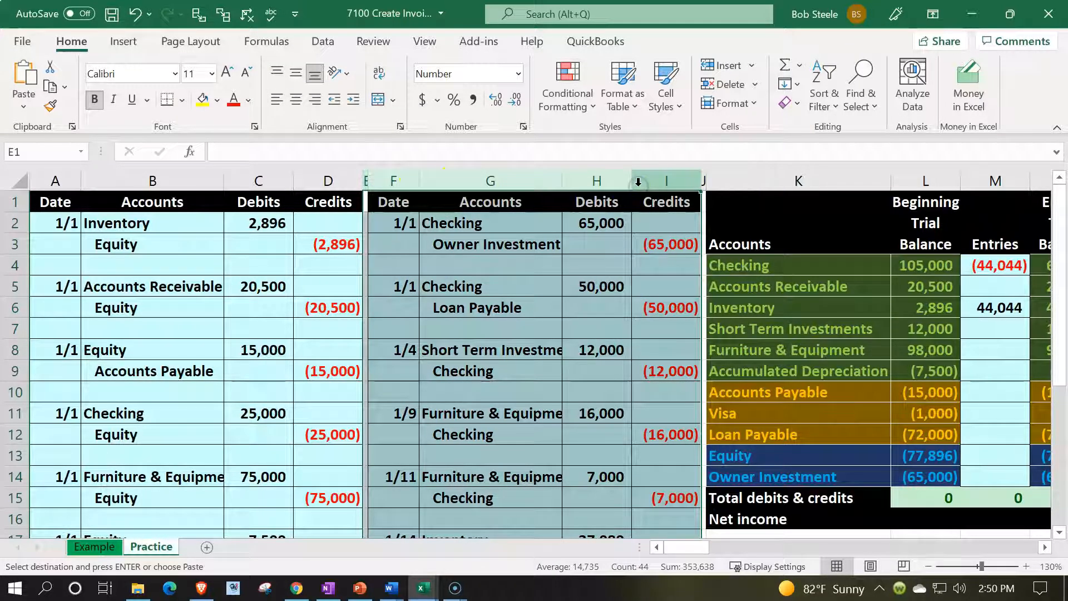
click(704, 176)
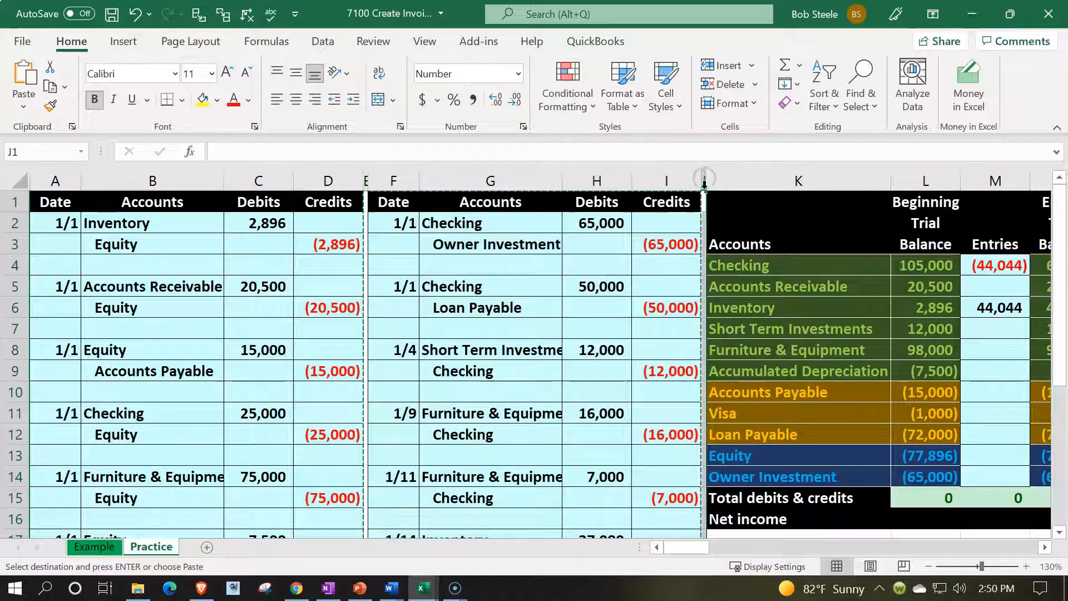
right_click(704, 196)
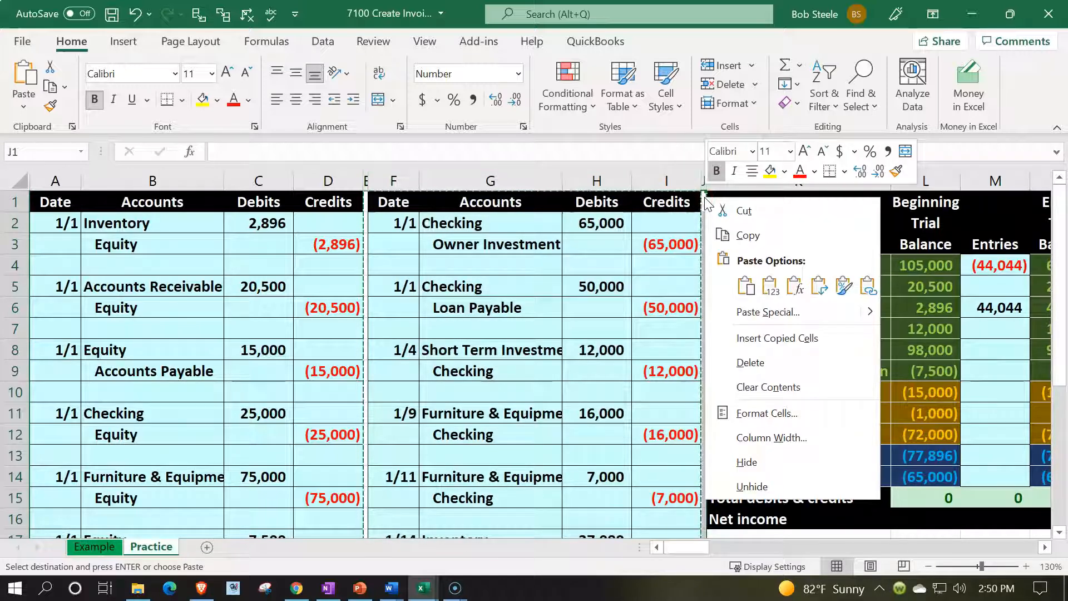
click(748, 338)
click(753, 333)
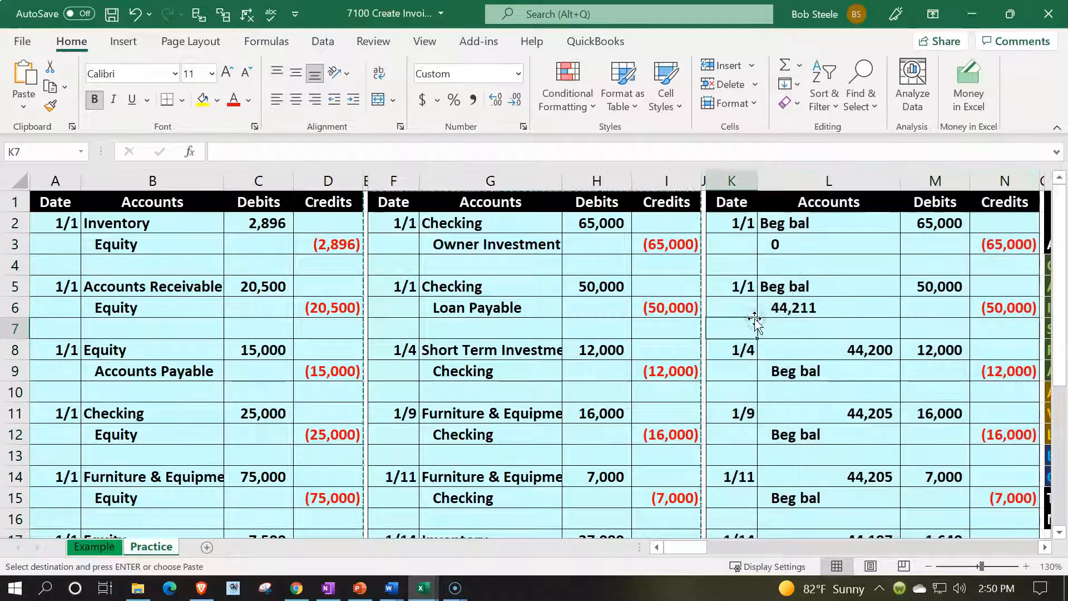
Copy the formatting of K2:N2 onto the rows below it in the inserted journal block with Format Painter
key(Right)
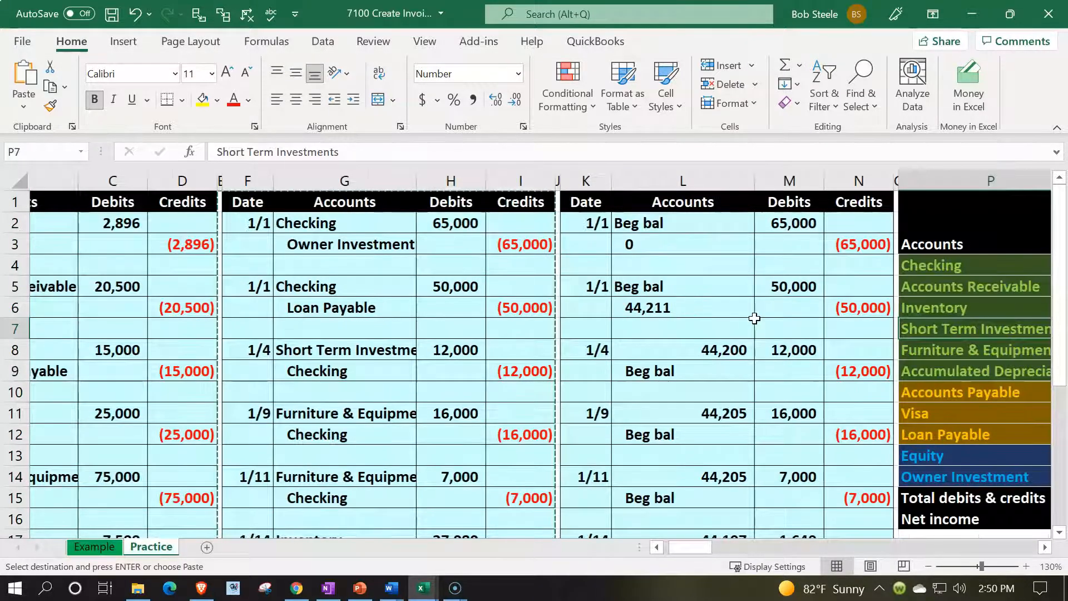
key(Right)
key(Right)
key(Right)
click(424, 244)
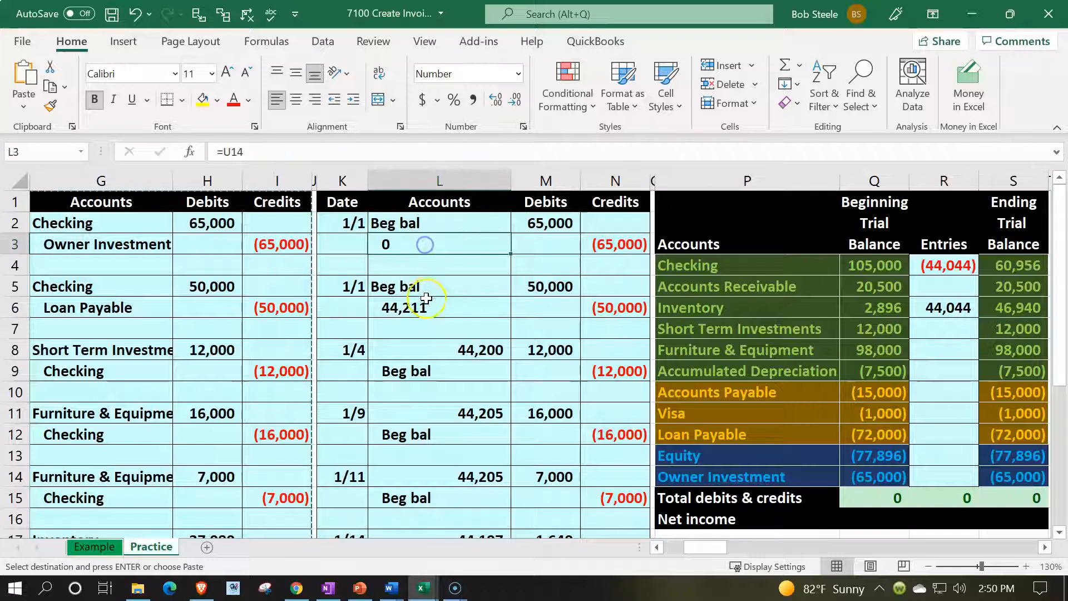
click(445, 383)
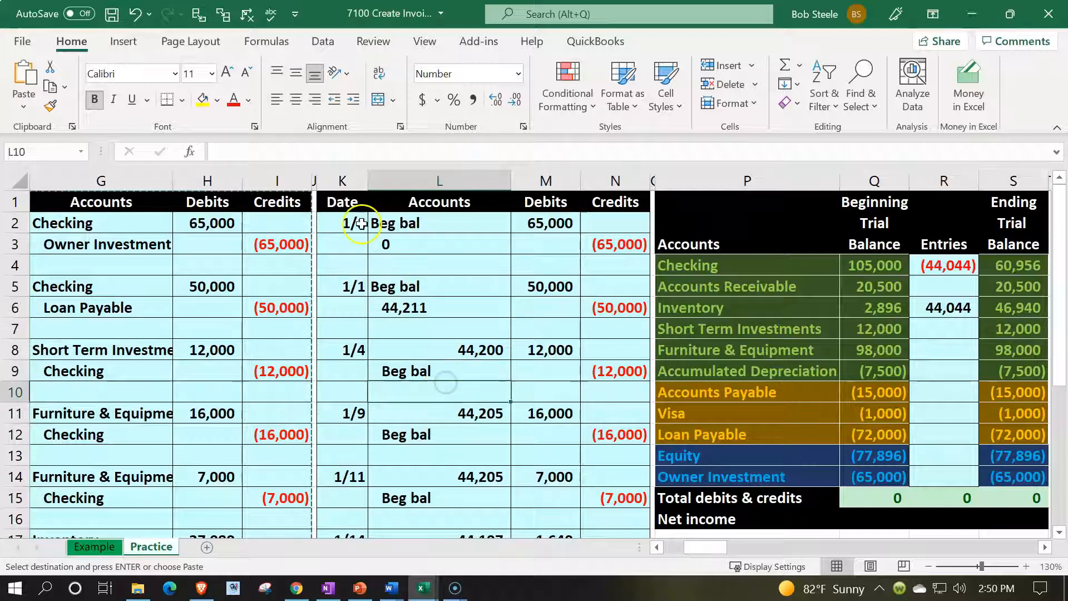
drag(362, 223, 591, 227)
click(78, 44)
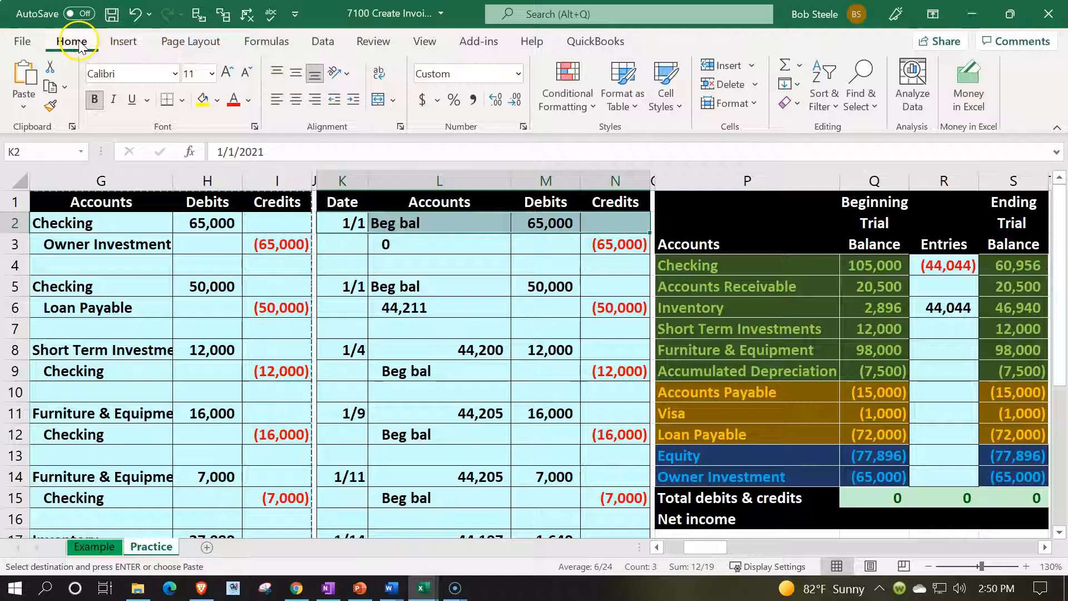
click(51, 107)
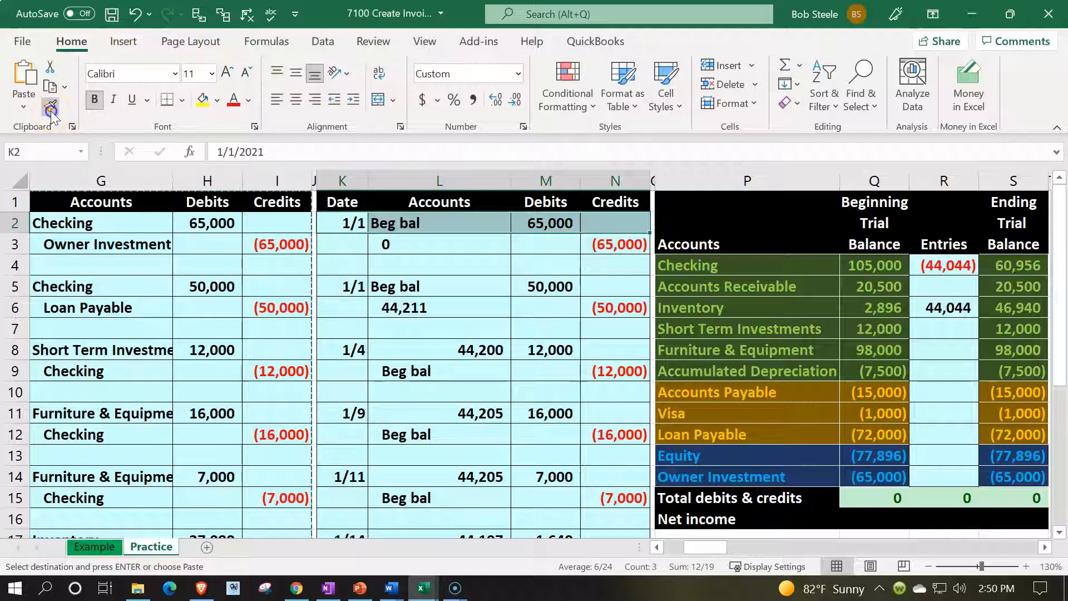
mouse_move(345, 243)
mouse_down()
mouse_move(571, 370)
mouse_move(611, 510)
mouse_move(608, 543)
mouse_move(604, 457)
mouse_up()
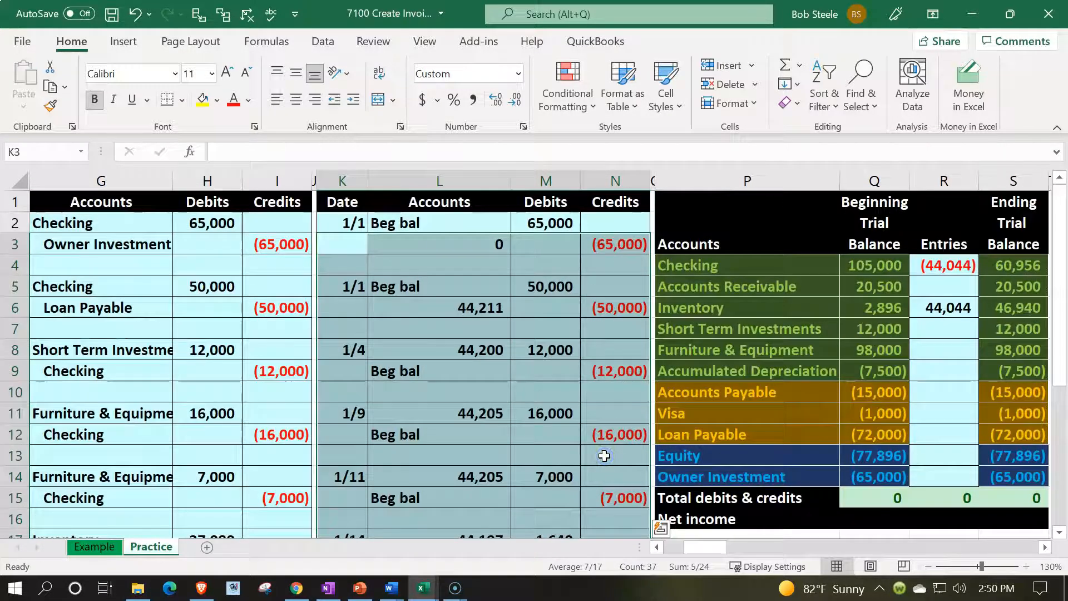
Clear the copied entries from the inserted journal block in columns K to N, keeping the header row
key(Delete)
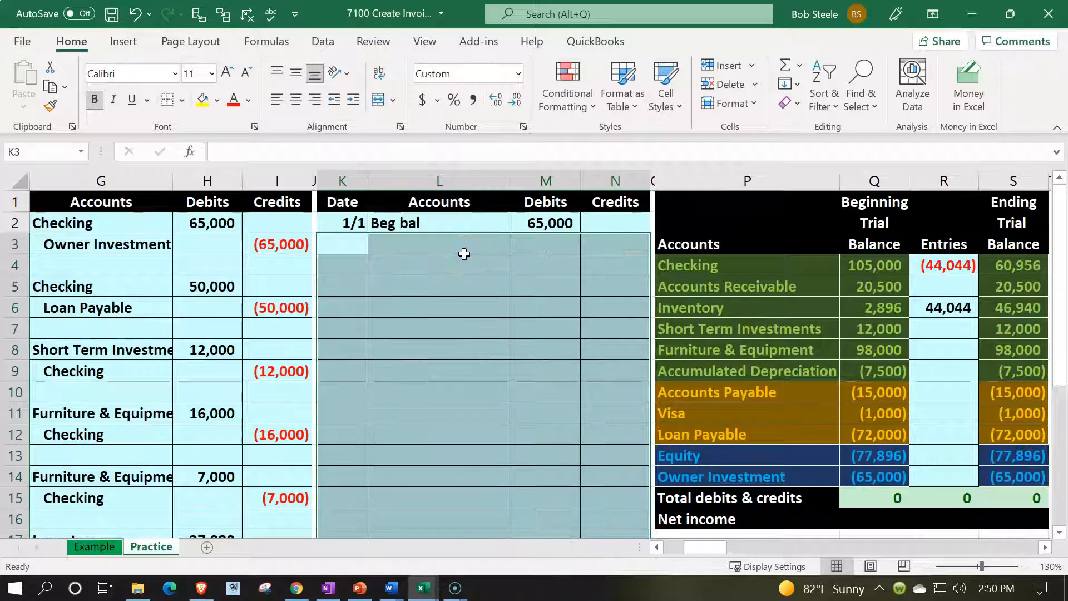
drag(352, 222, 580, 223)
key(Delete)
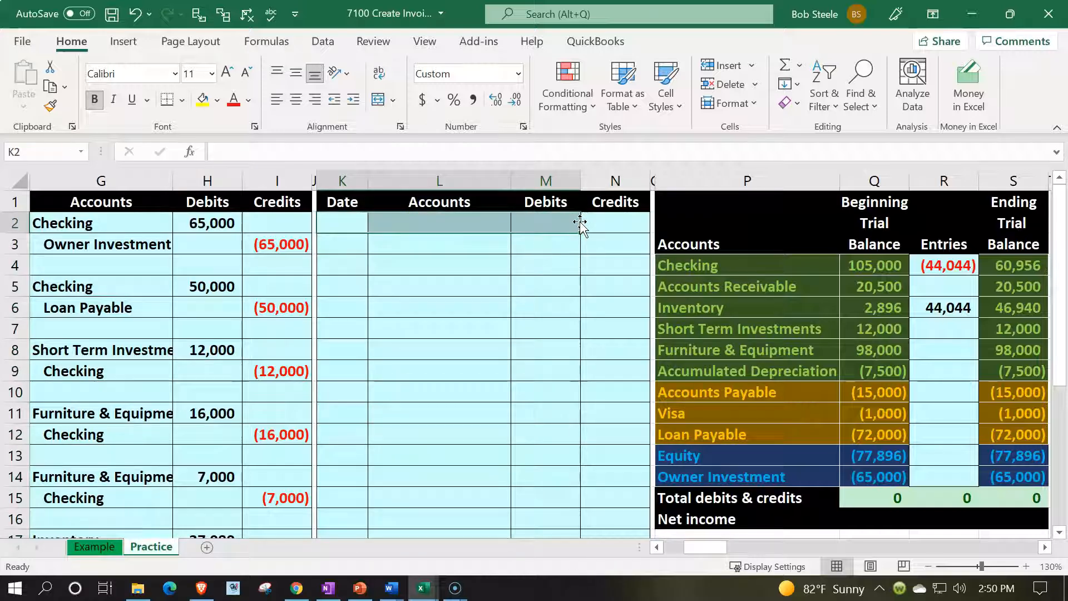
Hide columns A to J on the Practice sheet
key(Left)
key(Left)
key(Left)
key(Left)
key(Left)
key(Left)
key(Left)
key(Left)
key(Left)
key(Left)
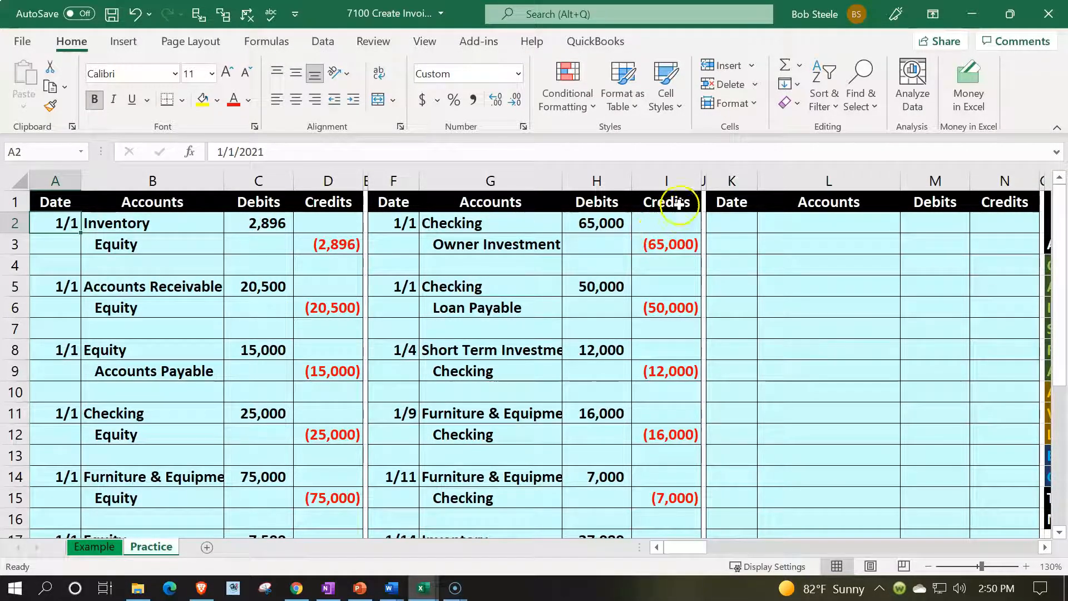
click(703, 178)
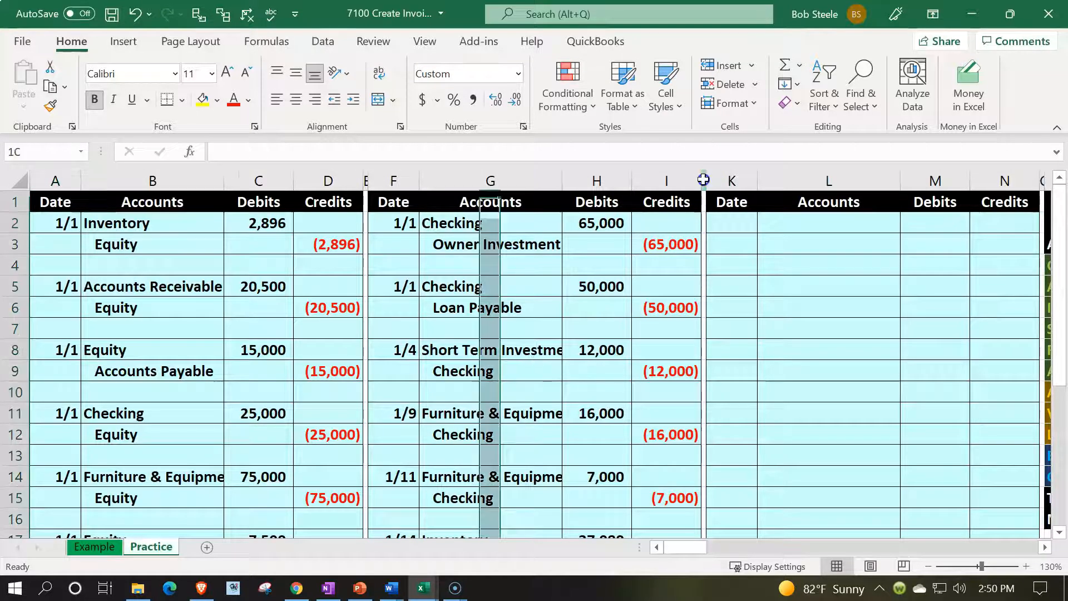
drag(703, 179, 43, 170)
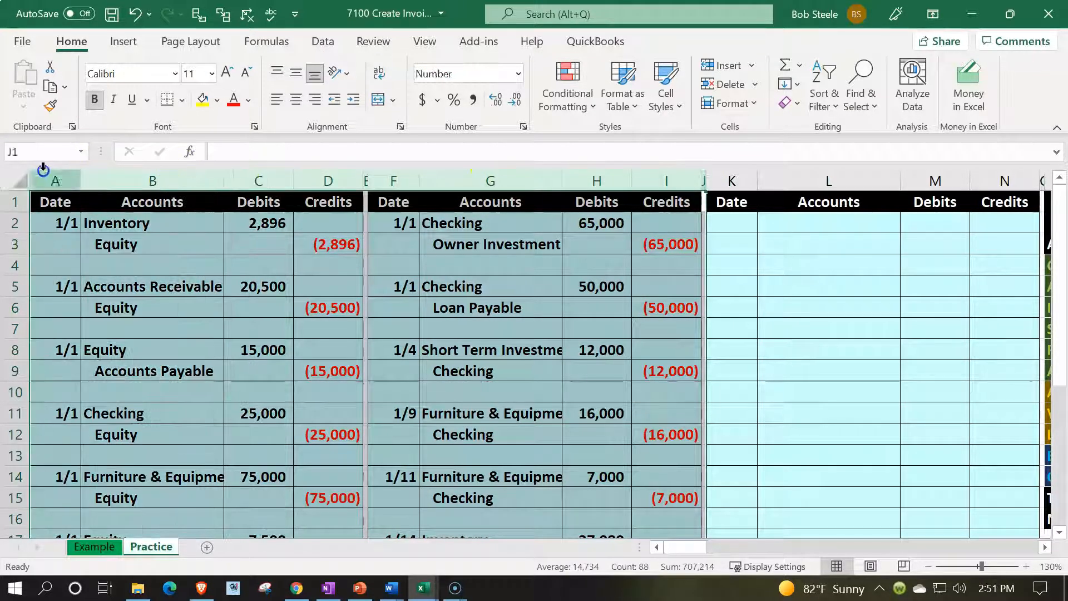
right_click(102, 259)
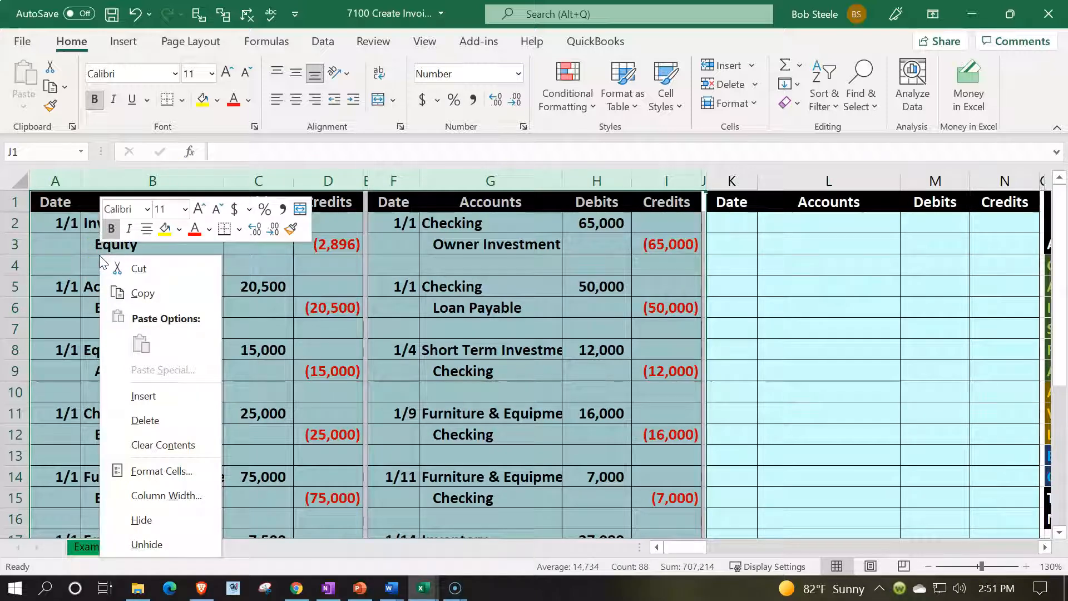
click(142, 521)
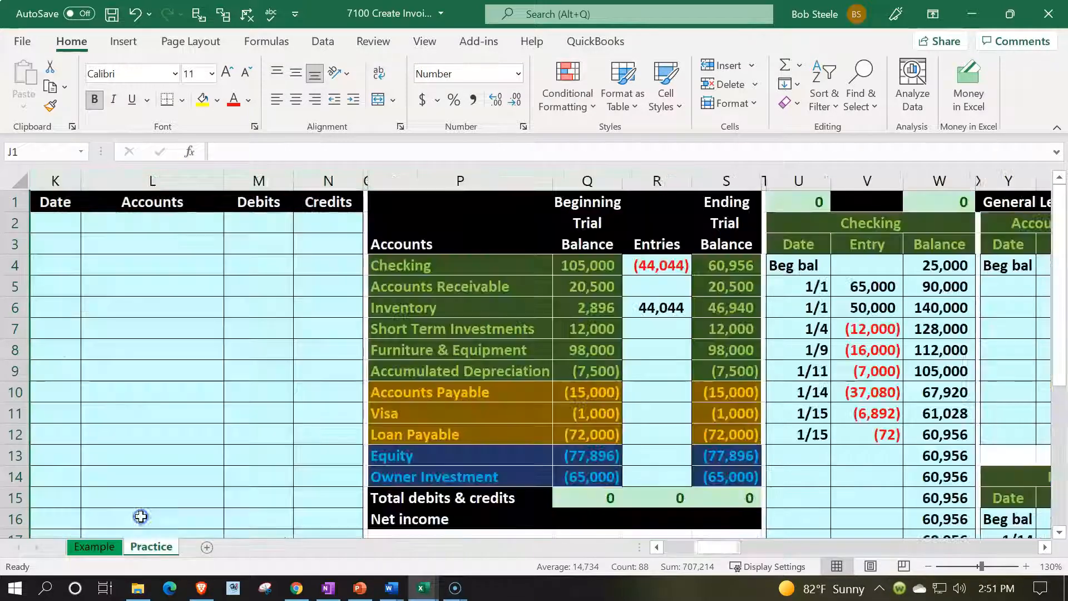
click(156, 307)
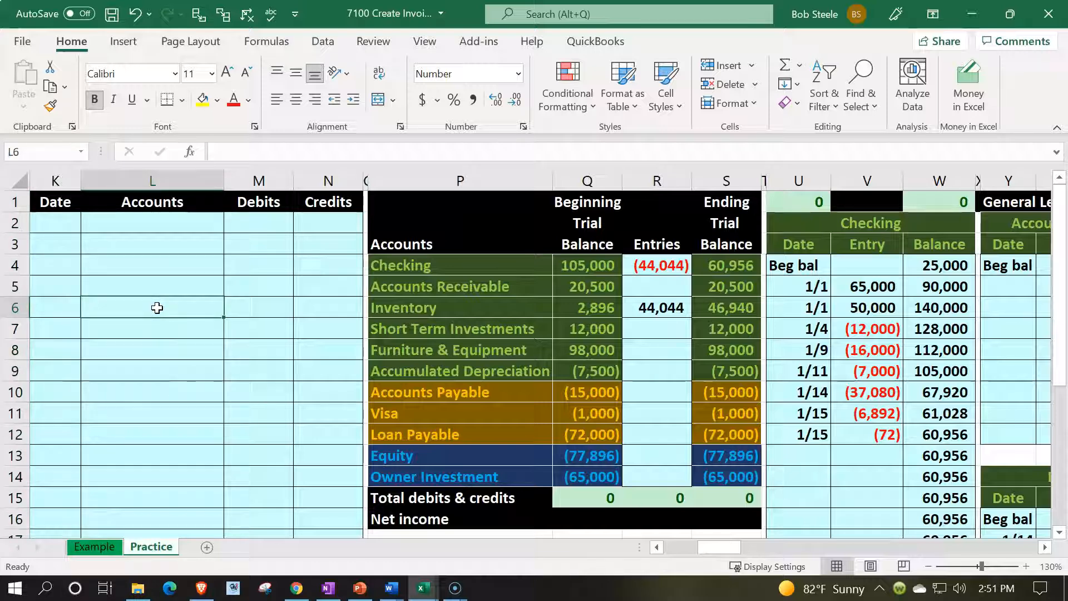
Copy the ending trial balances in S4:S14 into the beginning balances from Q4 as values only, and clear entries R4:R7
drag(717, 265, 703, 467)
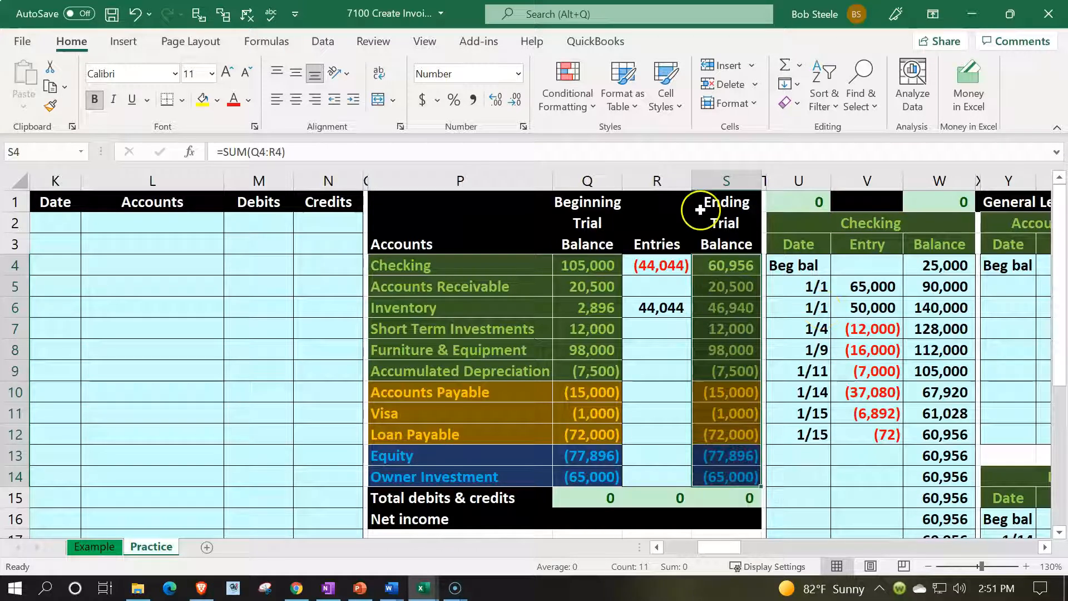
right_click(718, 283)
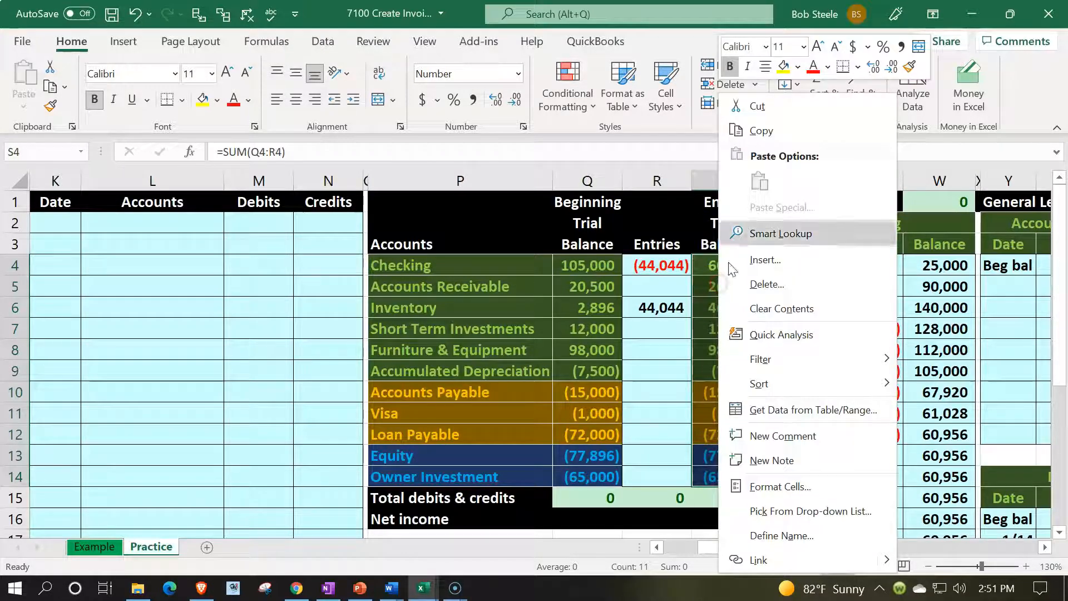
click(752, 131)
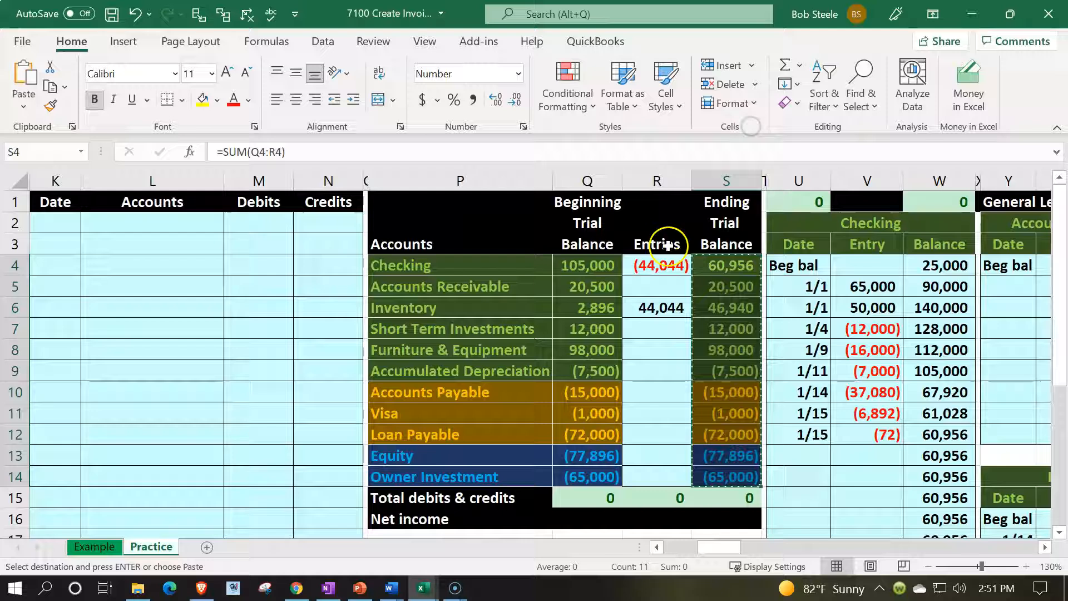
click(585, 266)
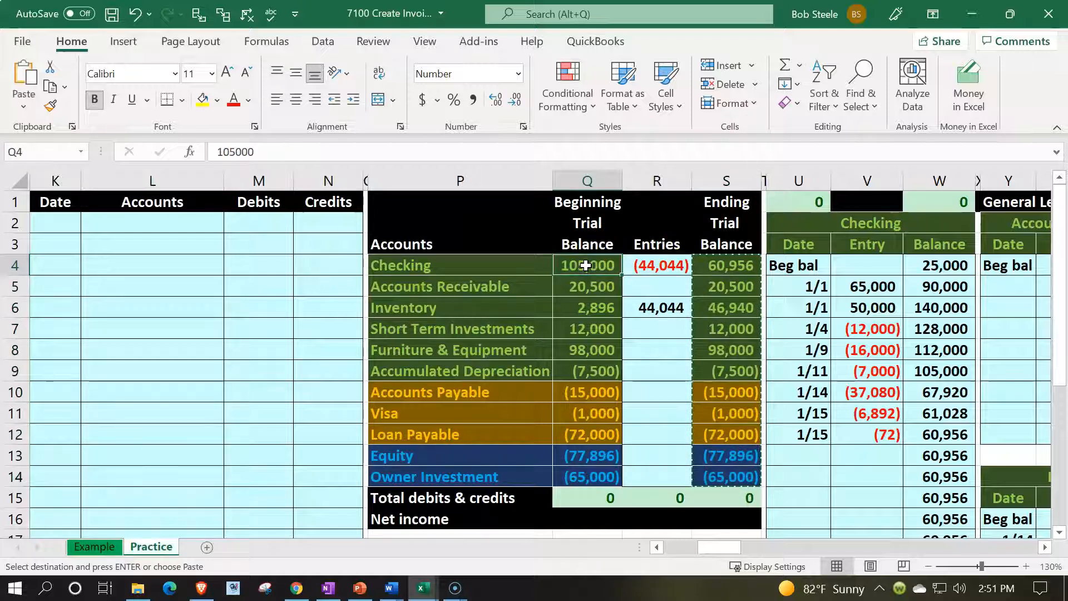
right_click(585, 265)
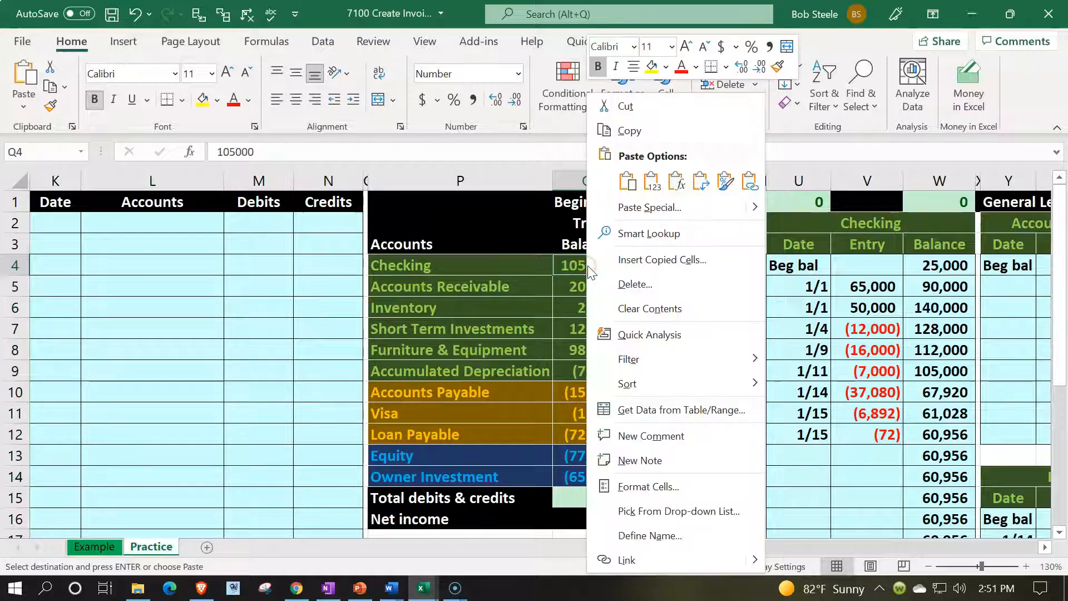
click(650, 182)
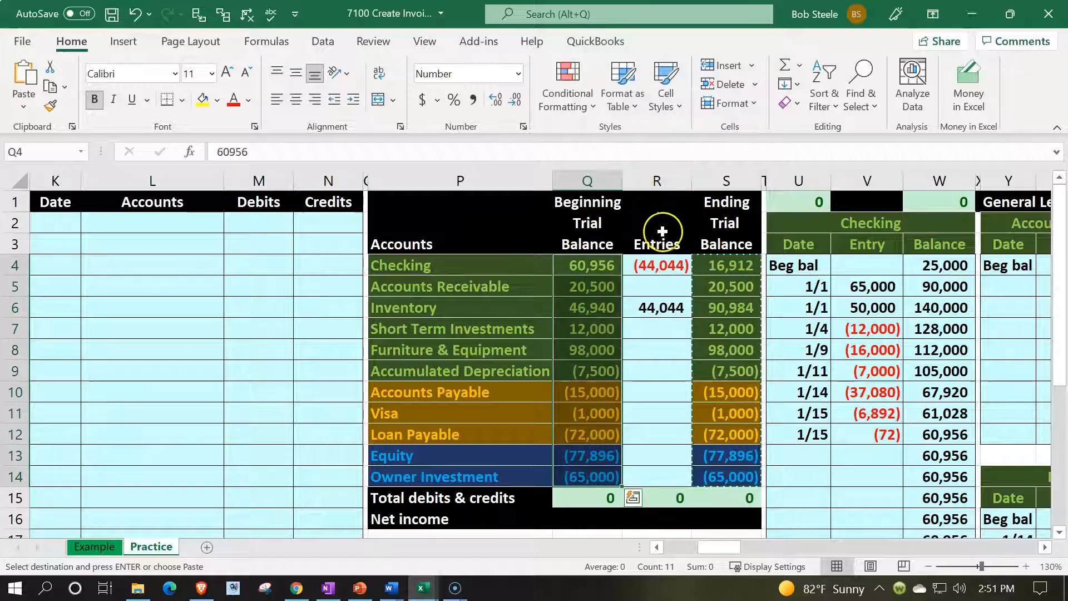
drag(662, 265, 662, 318)
key(Delete)
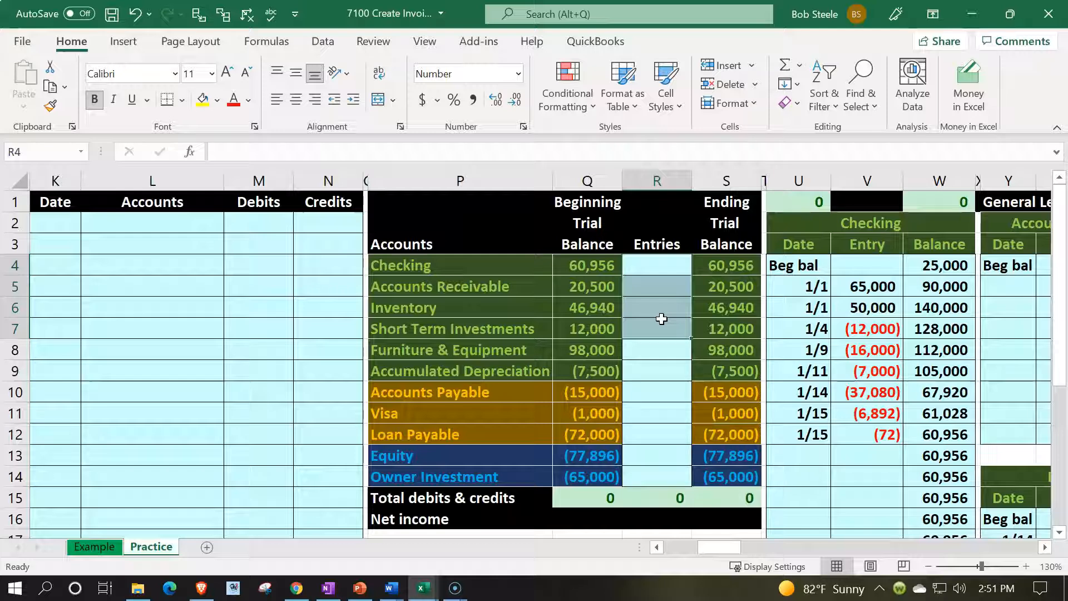
Enter the date 1/16 in K2, the first row of the blank journal block
click(205, 266)
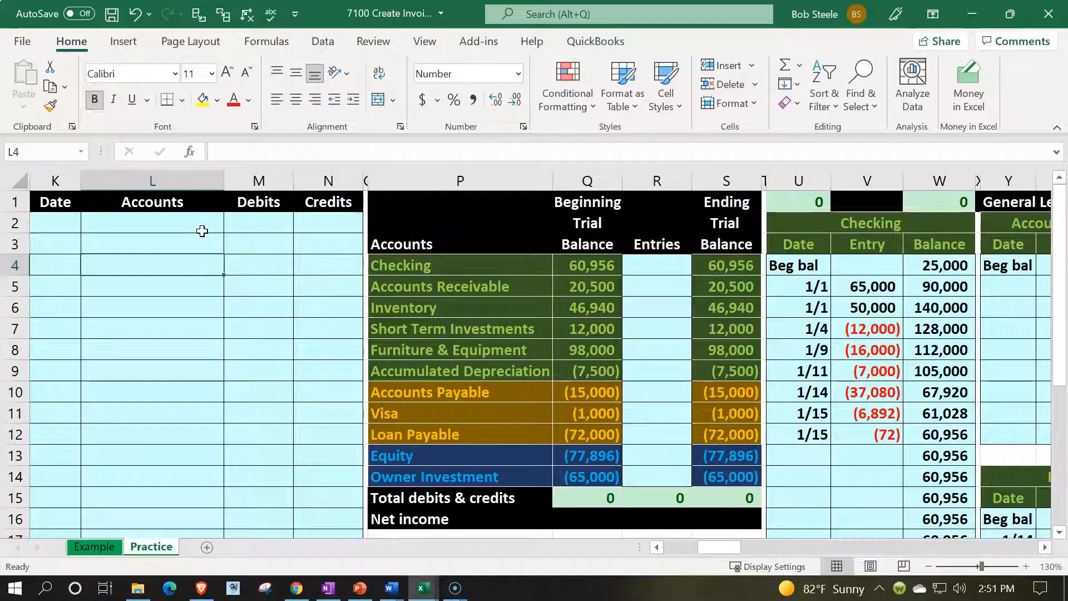
key(Left)
key(Up)
key(Up)
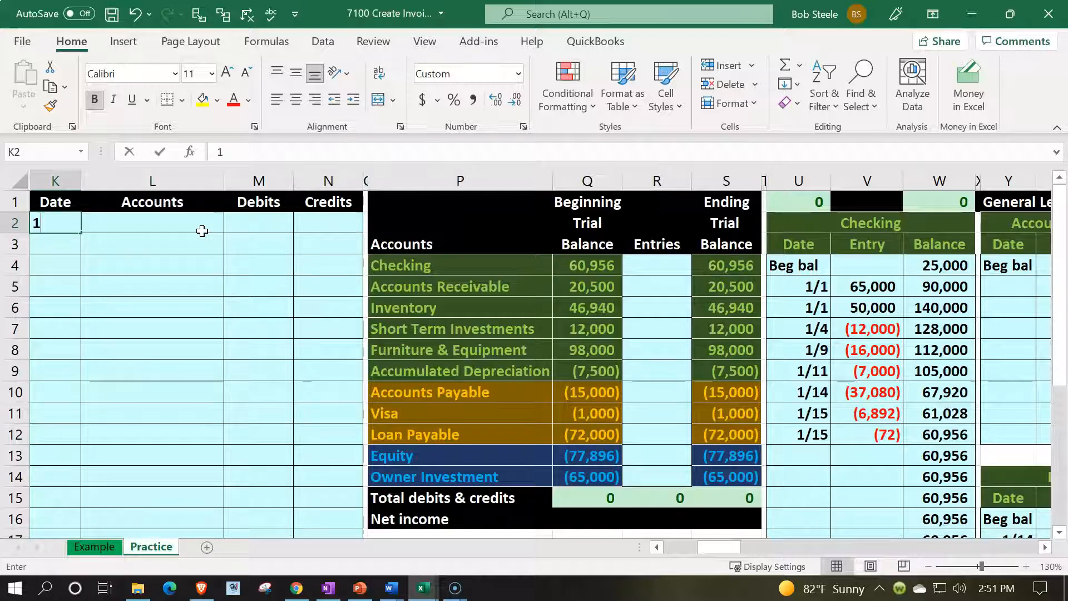
text(1/1)
key(Return)
key(Up)
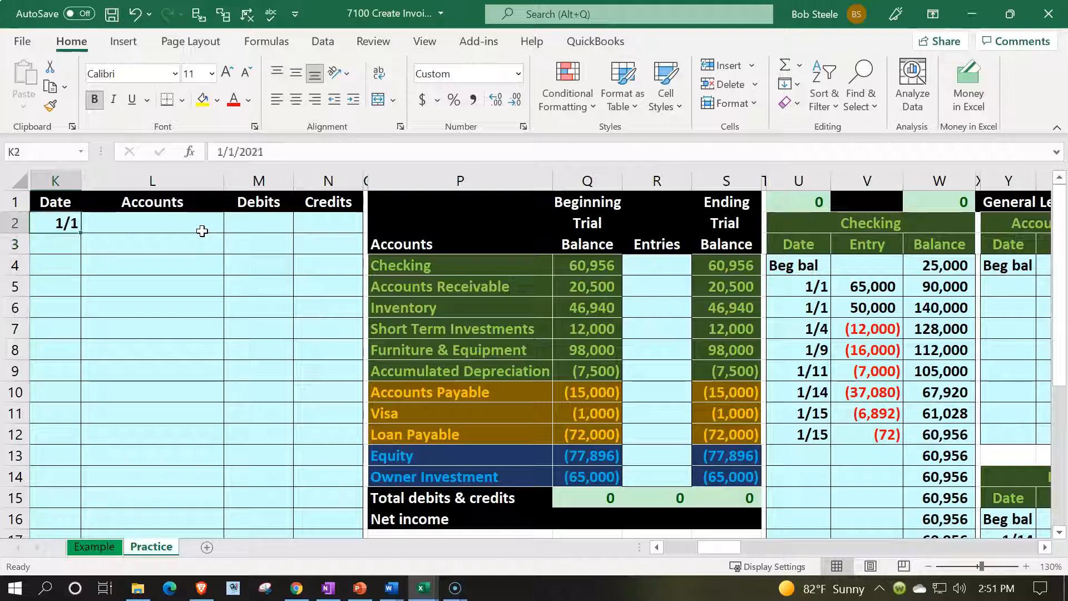
text(1/16)
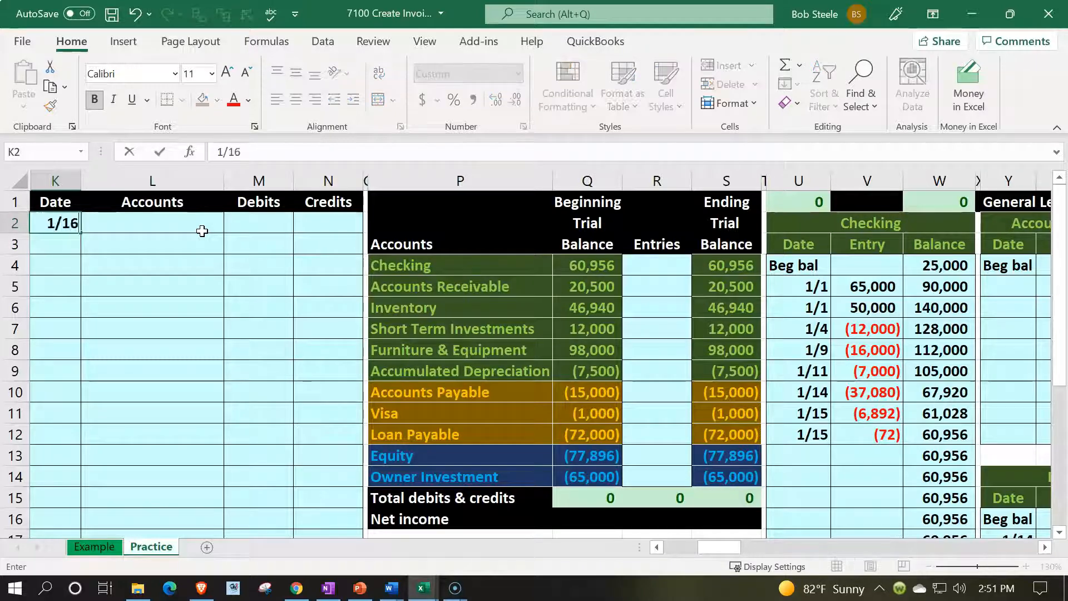
key(Return)
Link the first journal account in L2 to Accounts Receivable in the trial balance (P5)
click(202, 230)
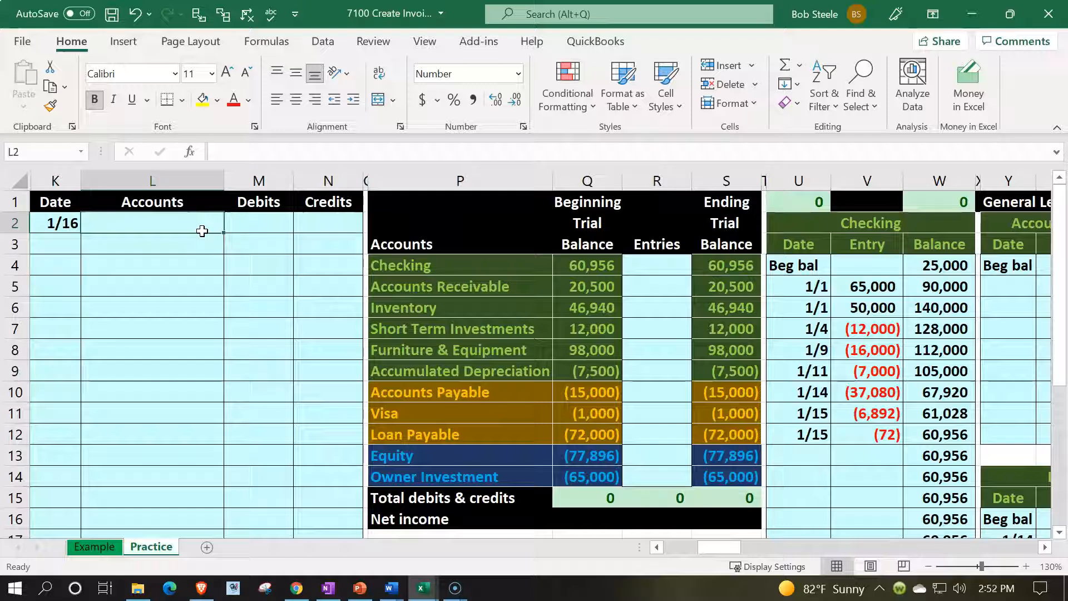
text(=)
key(Right)
key(Right)
key(Right)
key(Right)
key(Down)
key(Down)
key(Down)
key(Return)
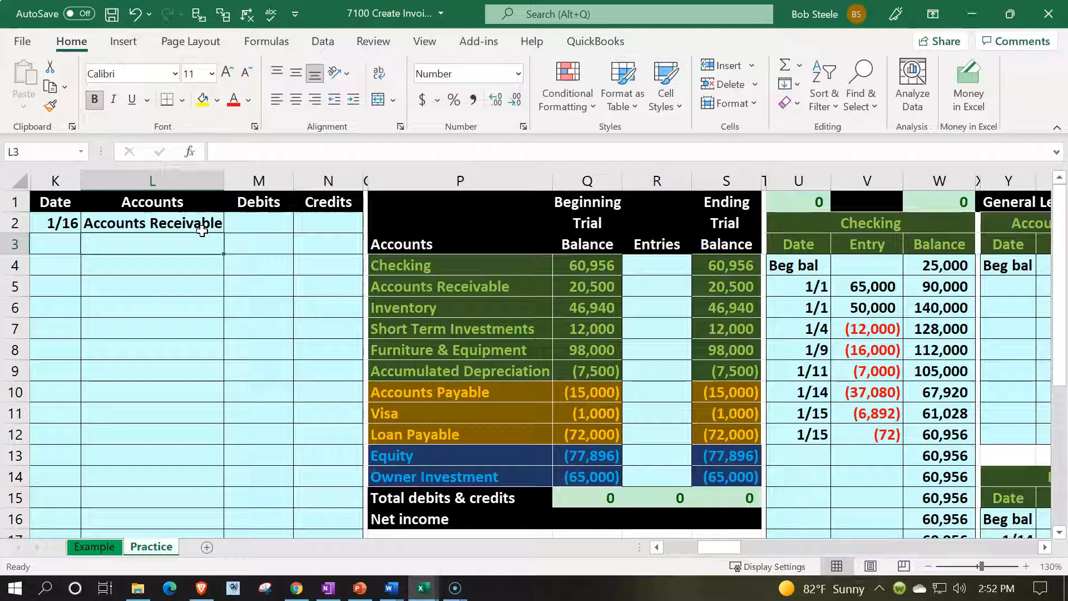
text(=)
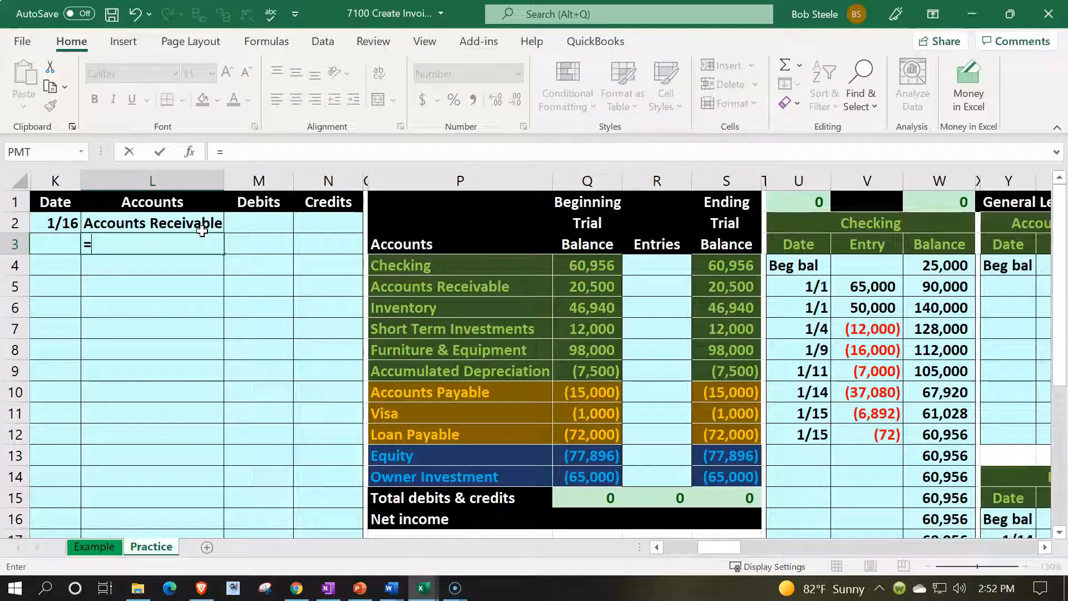
key(Return)
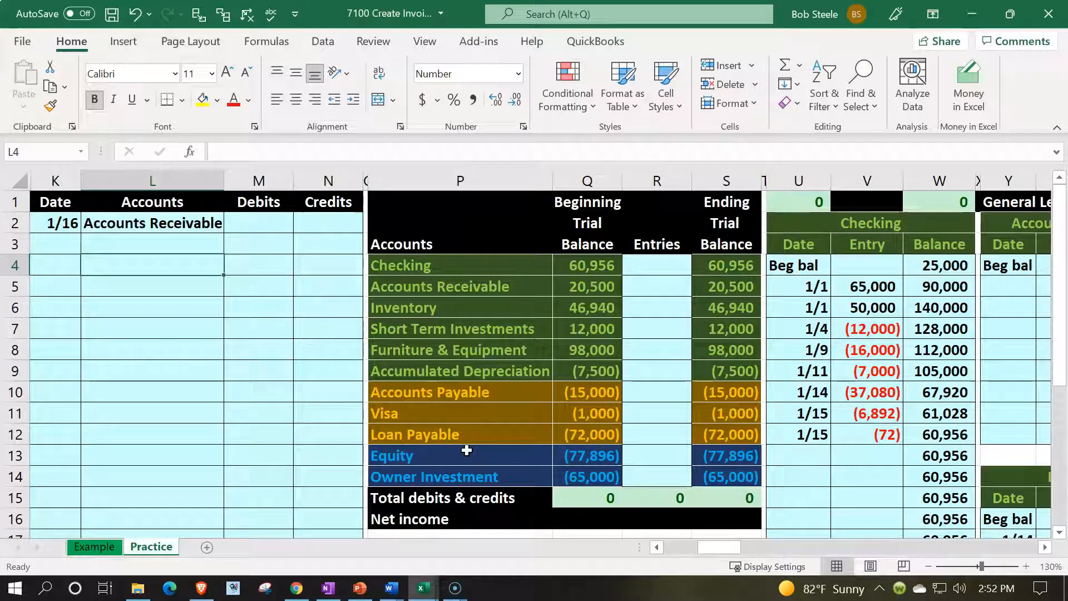
Insert blank cells at P13:S13 above the Equity account in the trial balance, shifting the existing cells down
scroll(466, 450, down, 1)
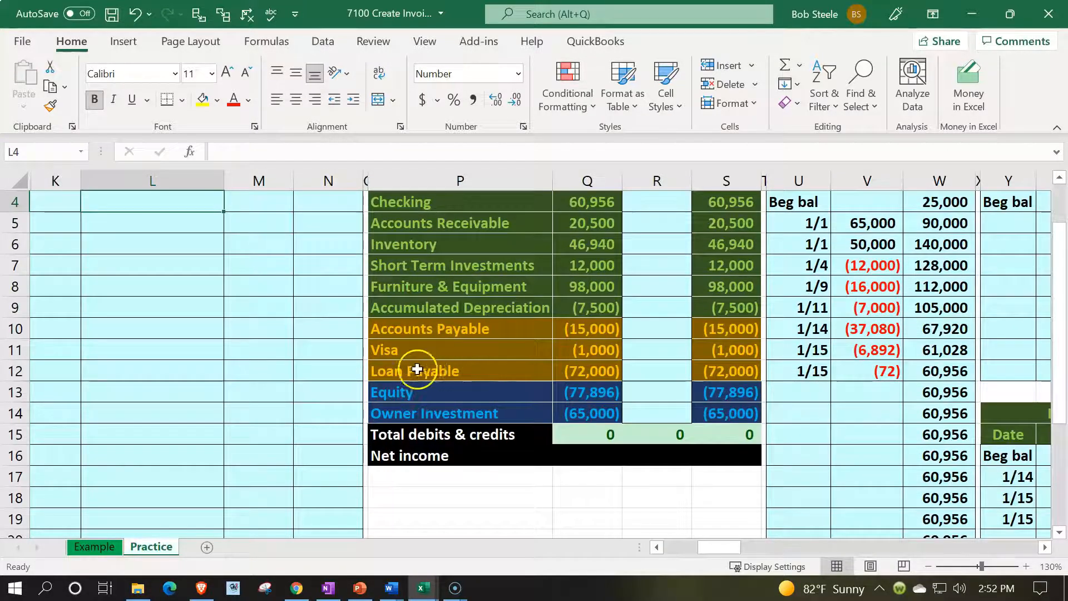
drag(474, 390, 730, 398)
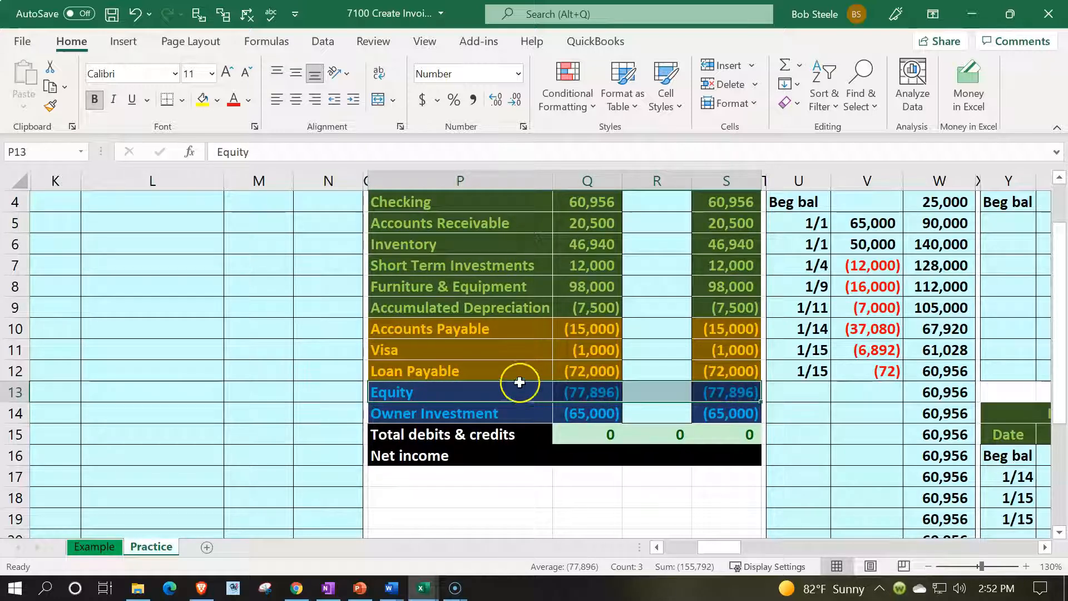
right_click(504, 393)
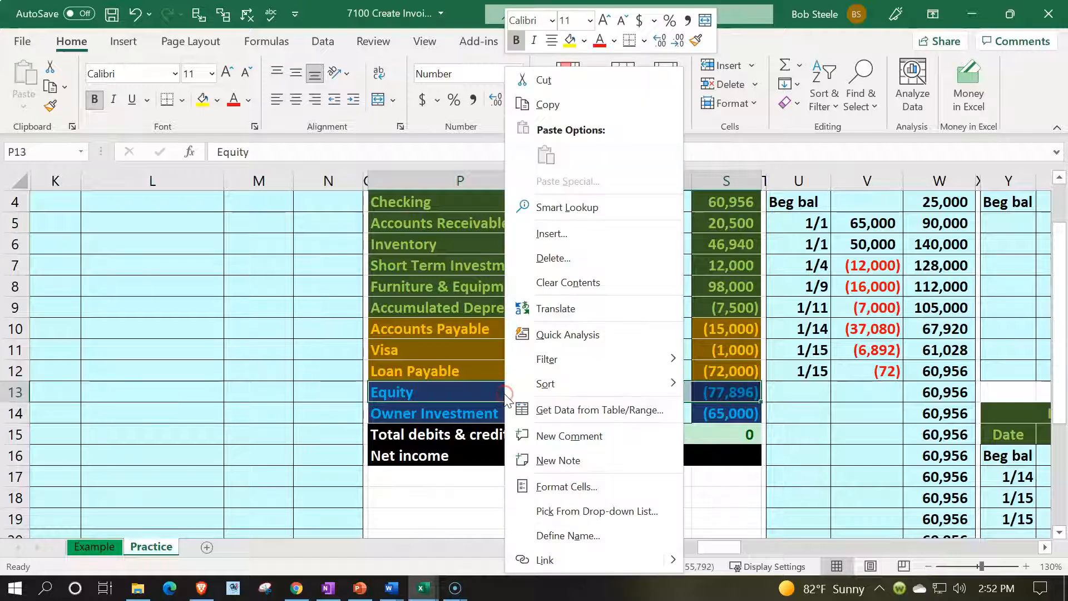
click(538, 237)
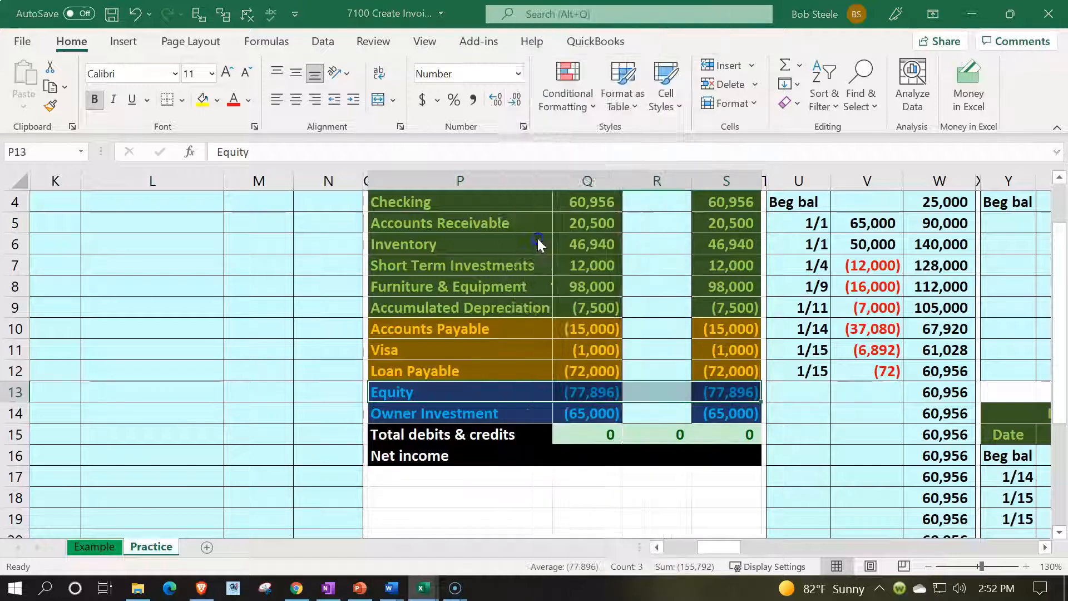
click(521, 255)
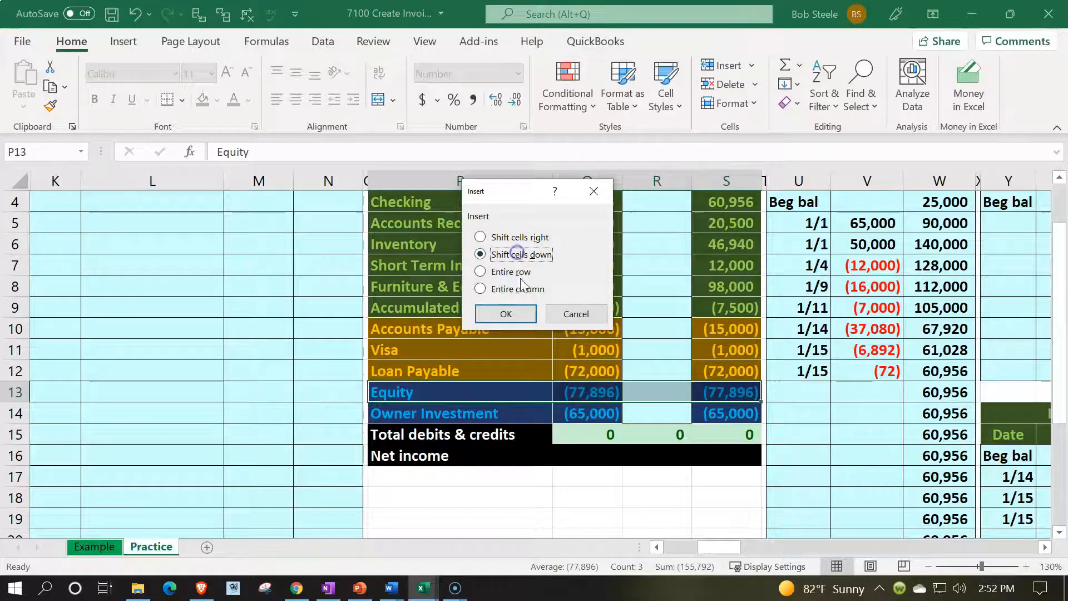
click(519, 313)
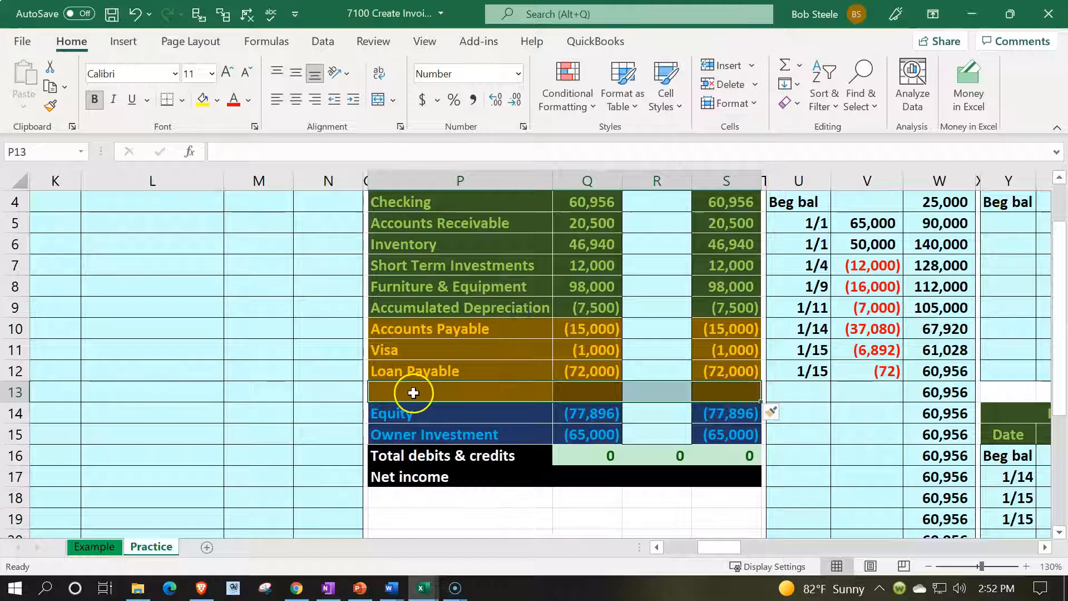
Name the new trial balance account in P13 Sales Tax Payable and set its beginning balance to 0
click(418, 393)
text(Sales Tax)
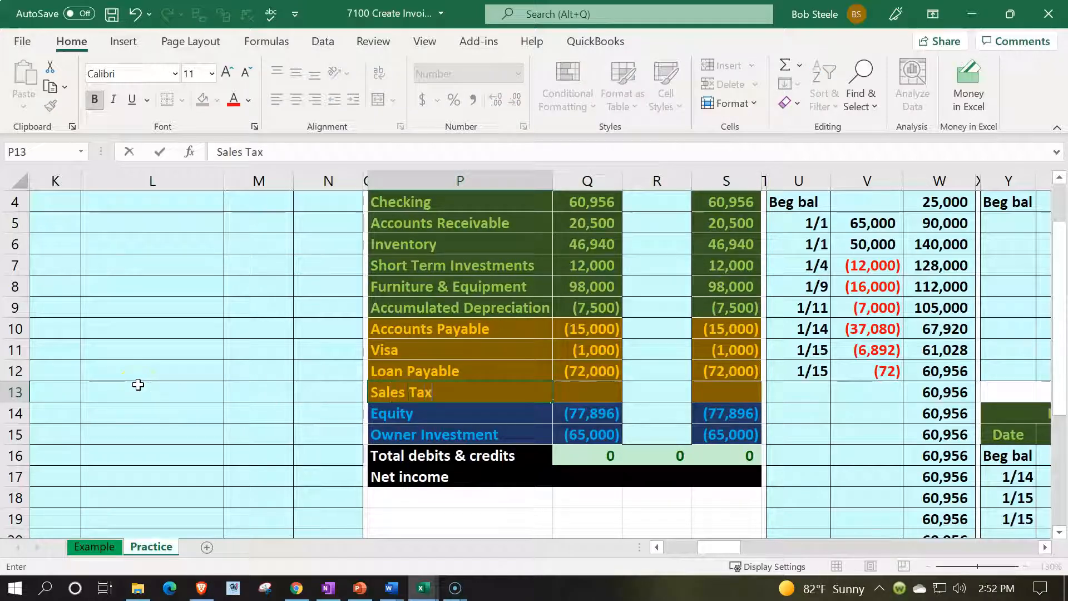
text( Payab)
key(BackSpace)
key(BackSpace)
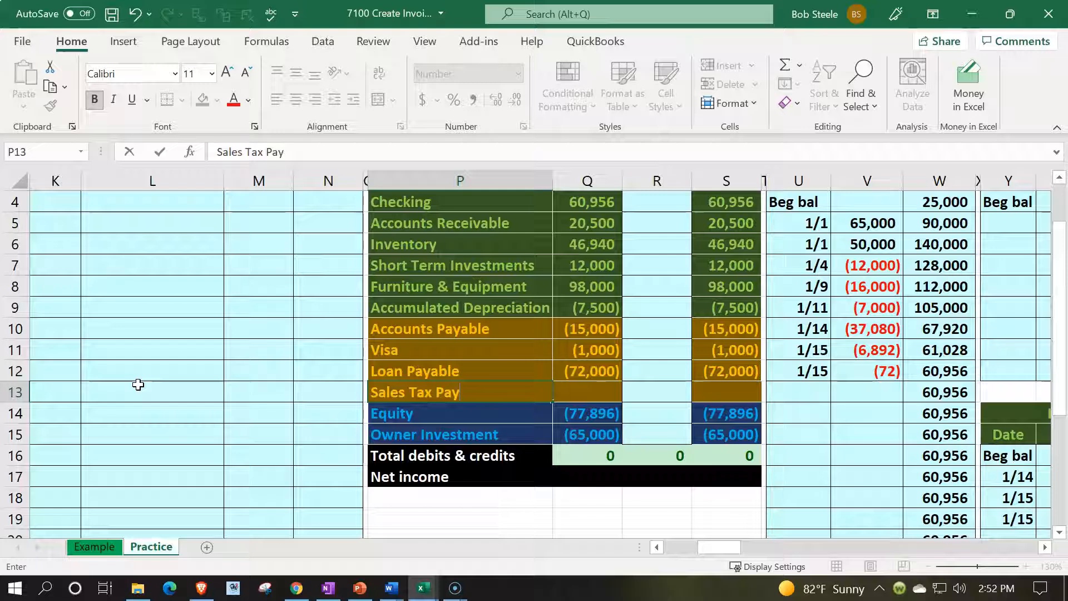
text(able)
key(Tab)
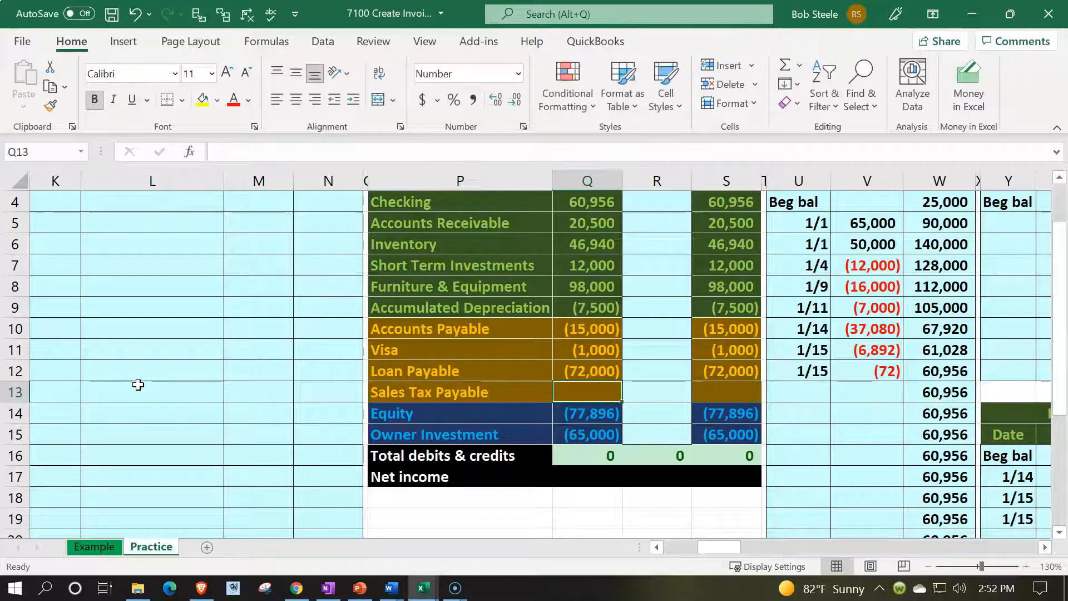
text(0)
key(Return)
key(Right)
key(Right)
key(Right)
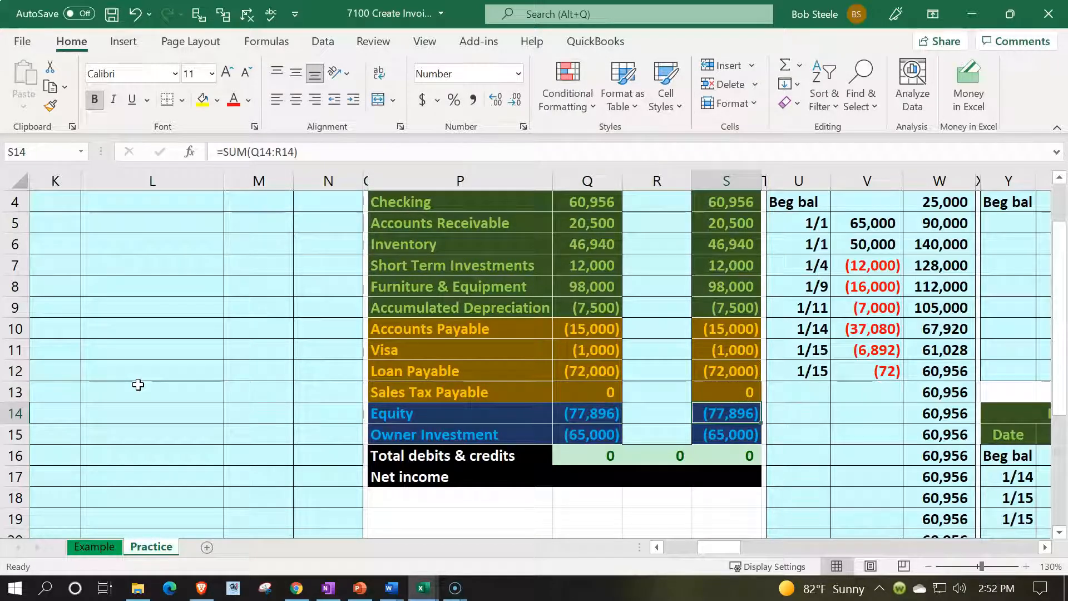
Link the second journal account in L3 to Sales Tax Payable in the trial balance (=P13)
click(138, 384)
scroll(137, 384, up, 1)
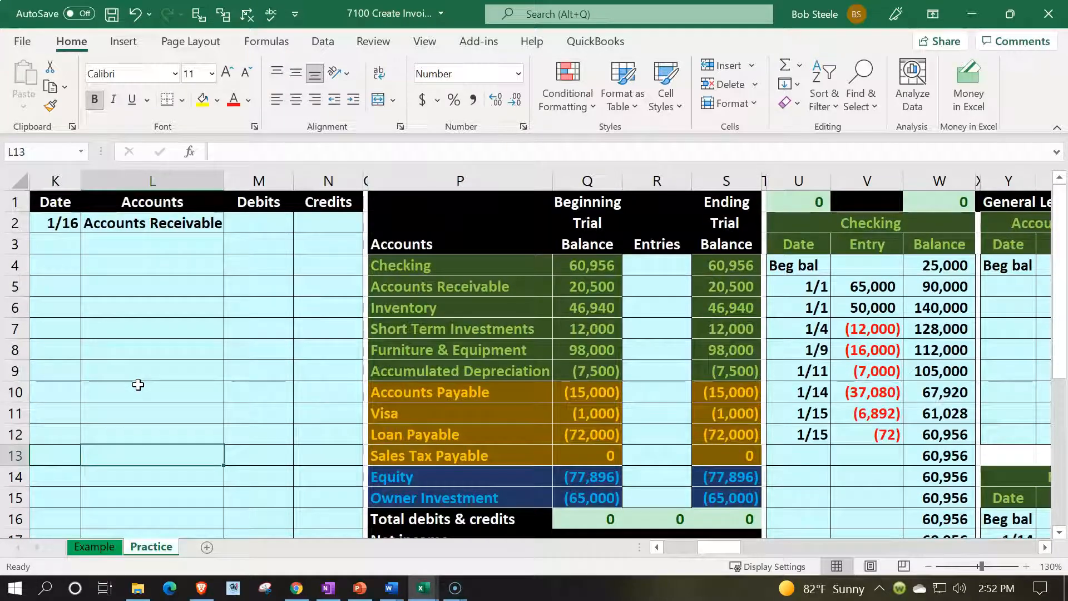
click(123, 248)
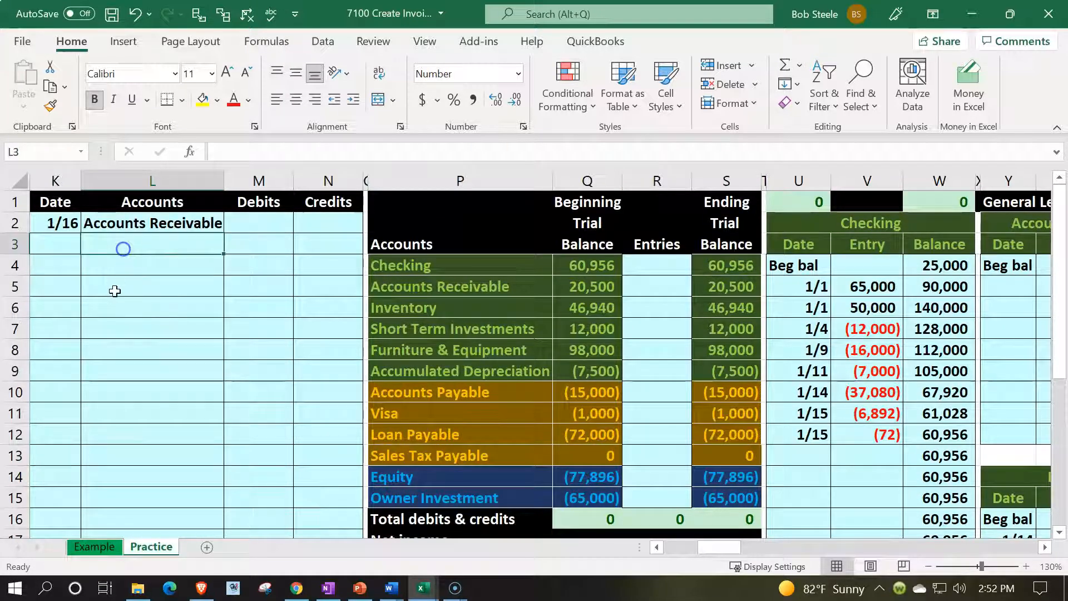
text(=)
key(Down)
key(Down)
key(Down)
key(Down)
key(Down)
key(Down)
key(Down)
key(Down)
key(Down)
key(Down)
key(Right)
key(Right)
key(Right)
key(Right)
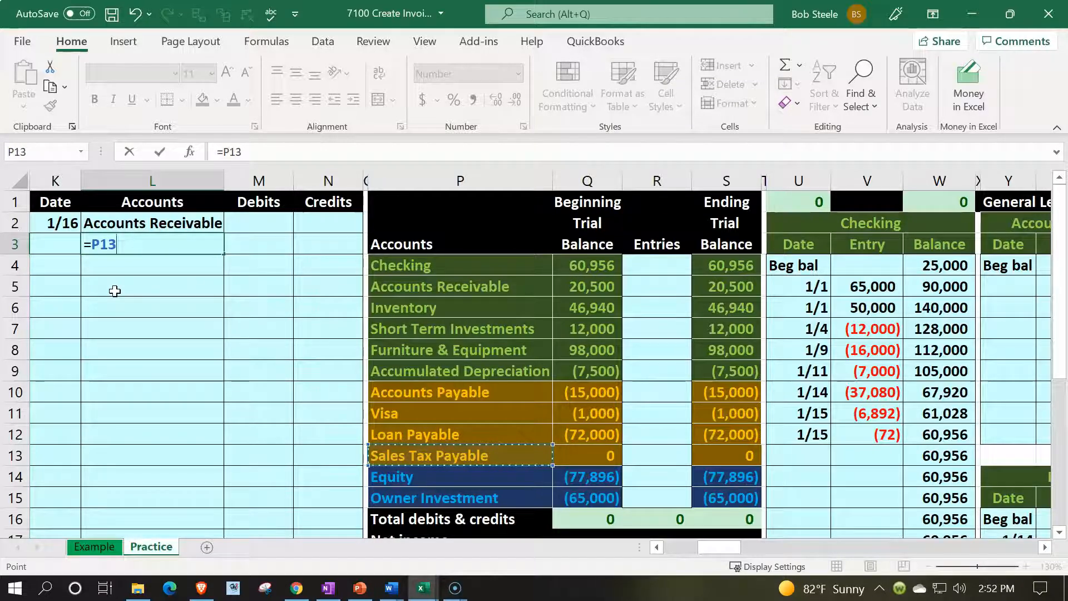
key(Return)
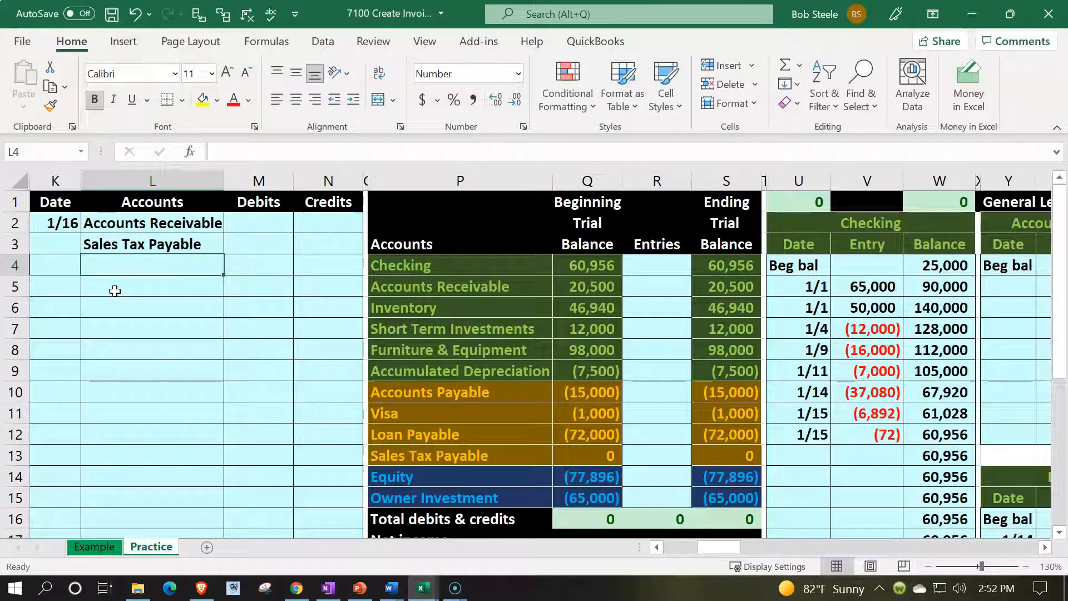
Move the Total debits & credits and Net income rows (P16:S17) down two rows to P18:S19
scroll(115, 291, down, 1)
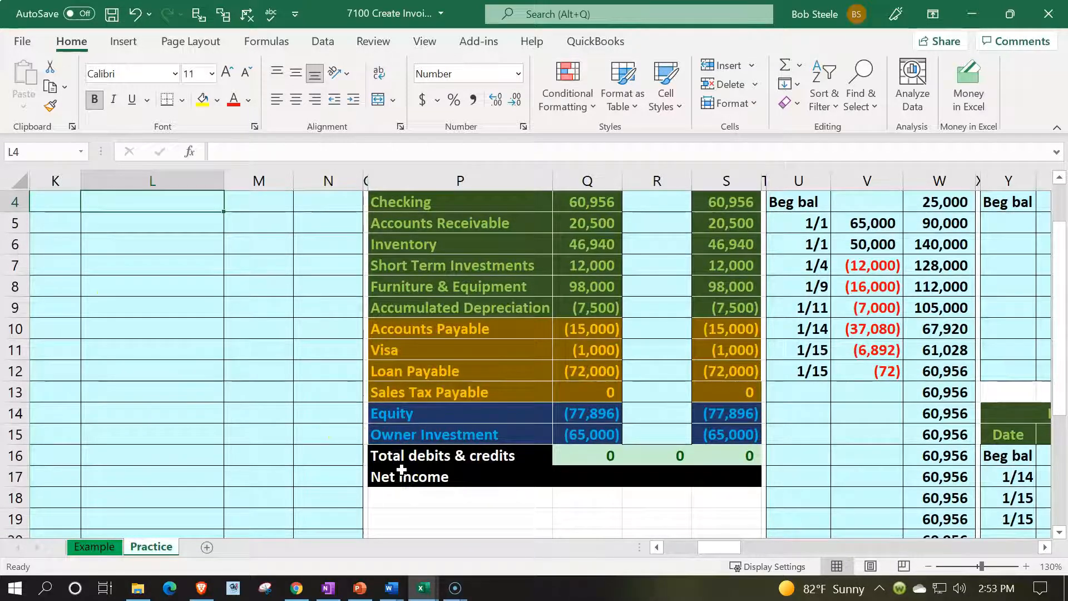
scroll(401, 470, down, 1)
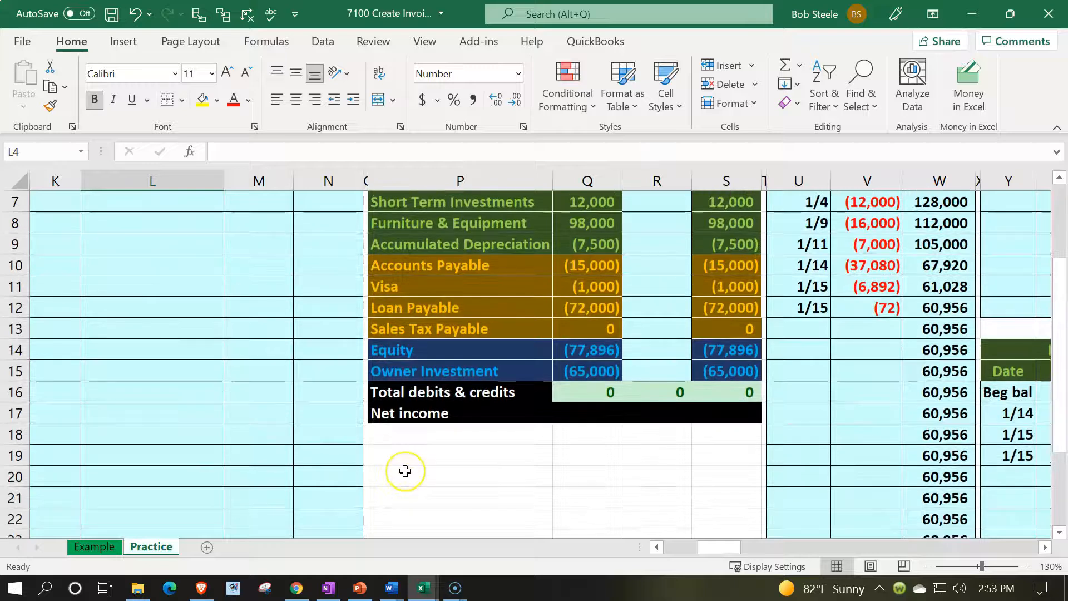
drag(427, 393, 706, 412)
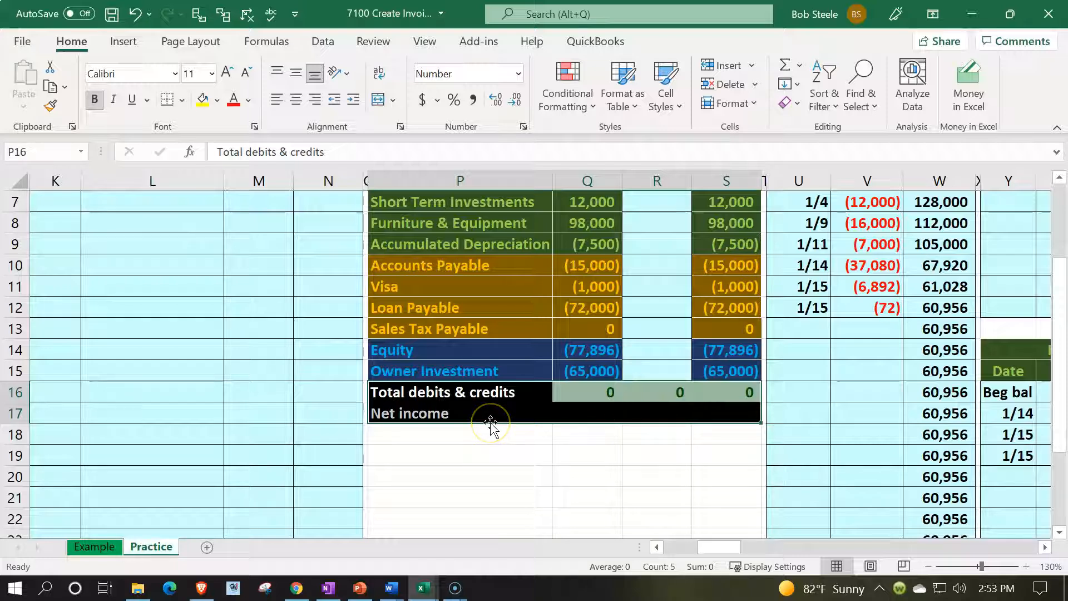
drag(491, 422, 485, 448)
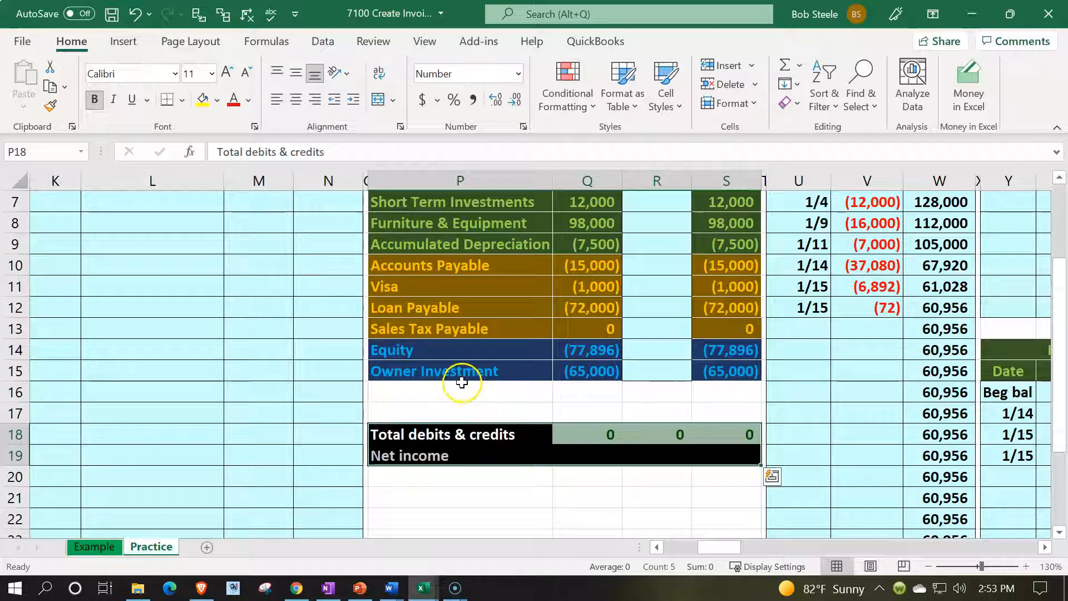
Copy the formatting of the Owner Investment row (P15:S15) onto the two empty rows P16:S17 with Format Painter
drag(443, 369, 710, 376)
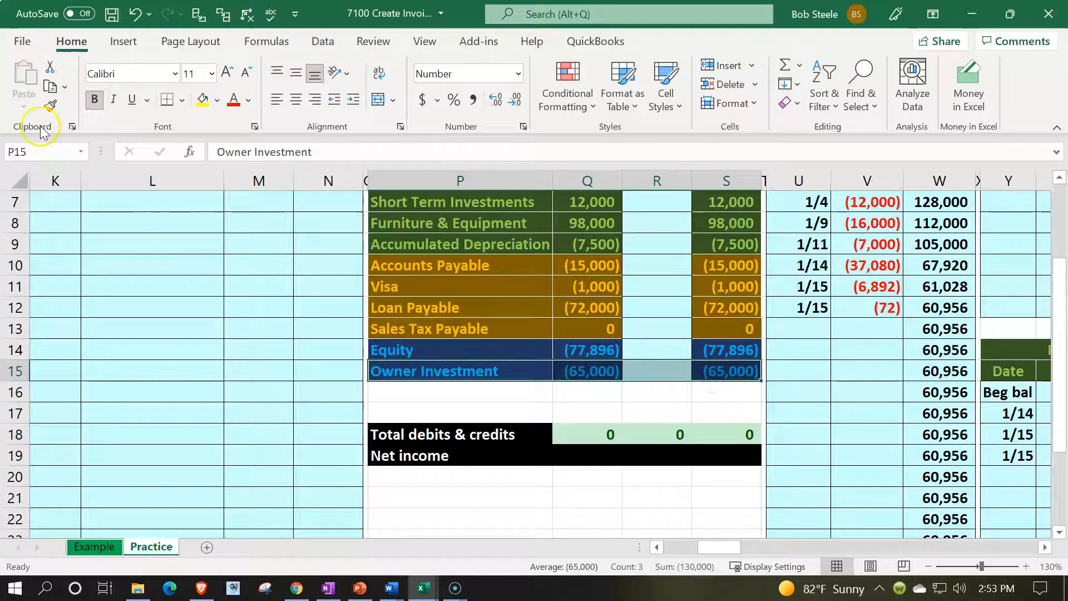
click(50, 105)
drag(520, 384, 706, 410)
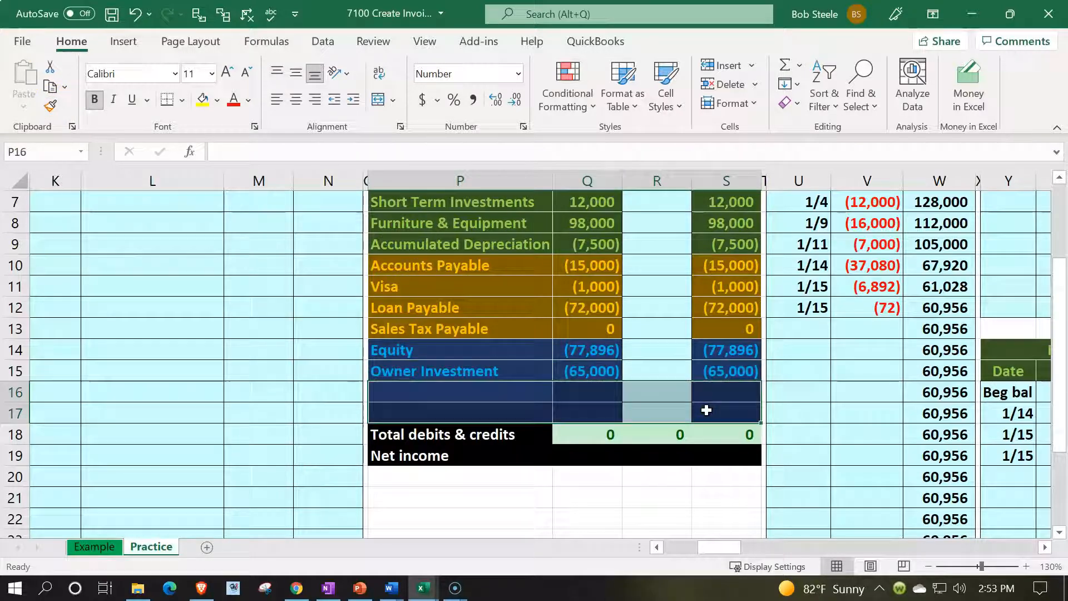
Name the two new trial balance accounts Sales in P16 and Cost of Goods Sold in P17
click(475, 396)
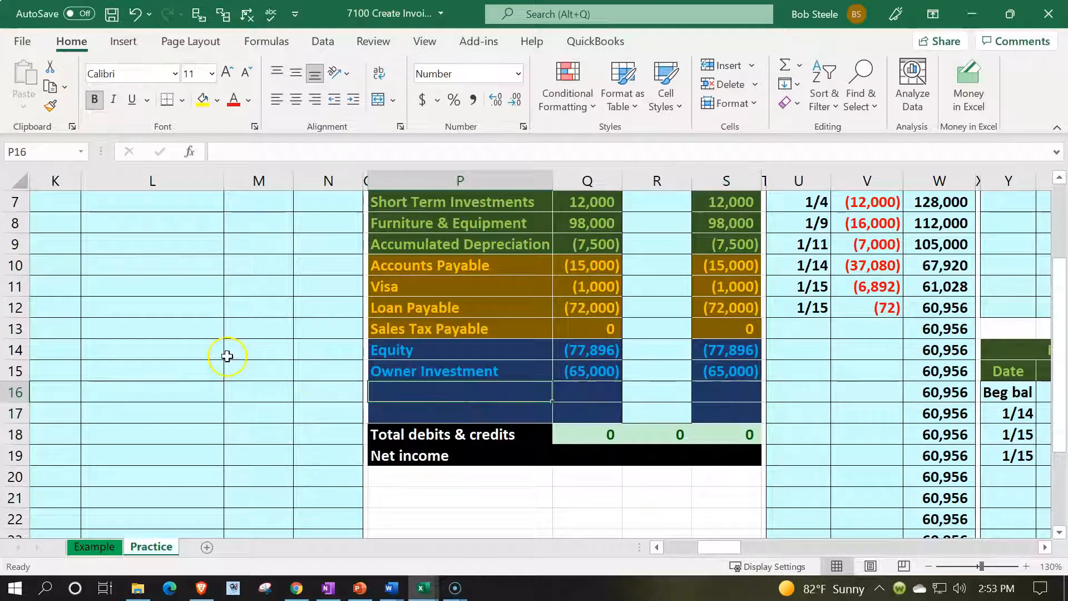
text(Sales)
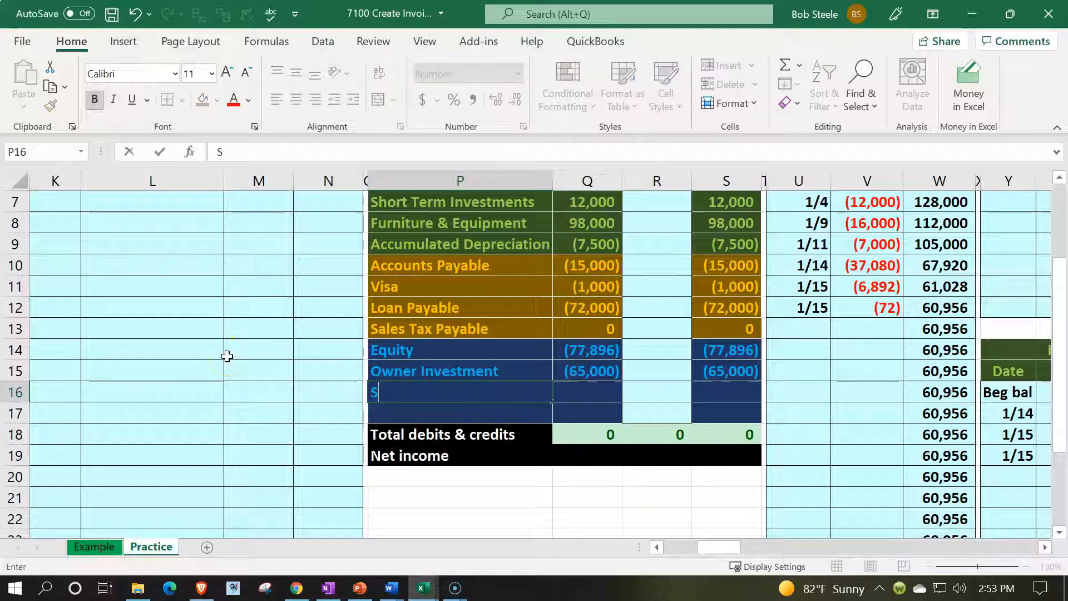
key(Delete)
key(Return)
text(Cost of)
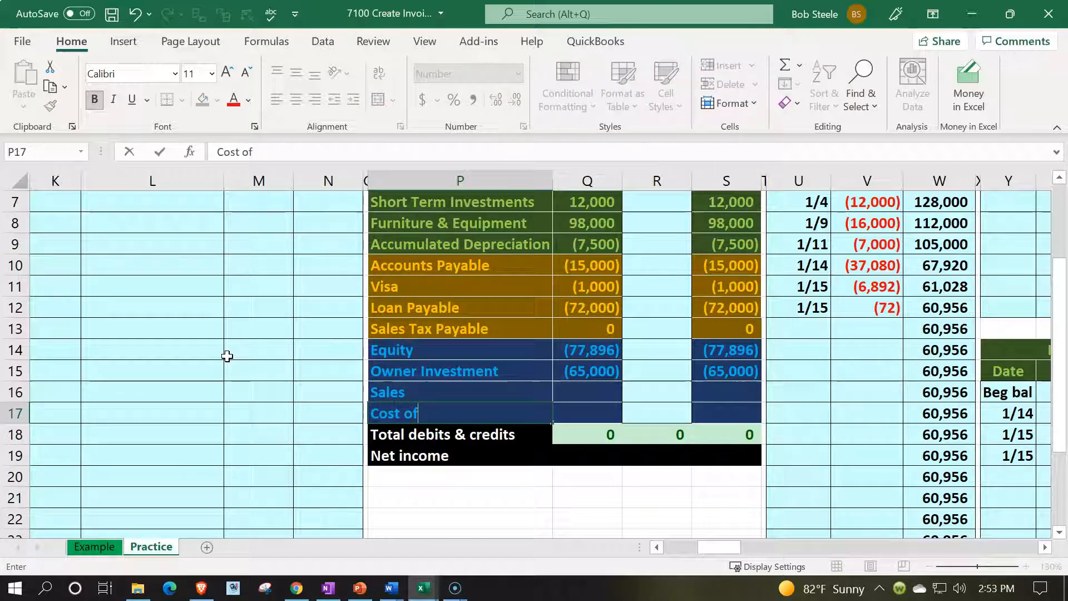
text( Goods Sold)
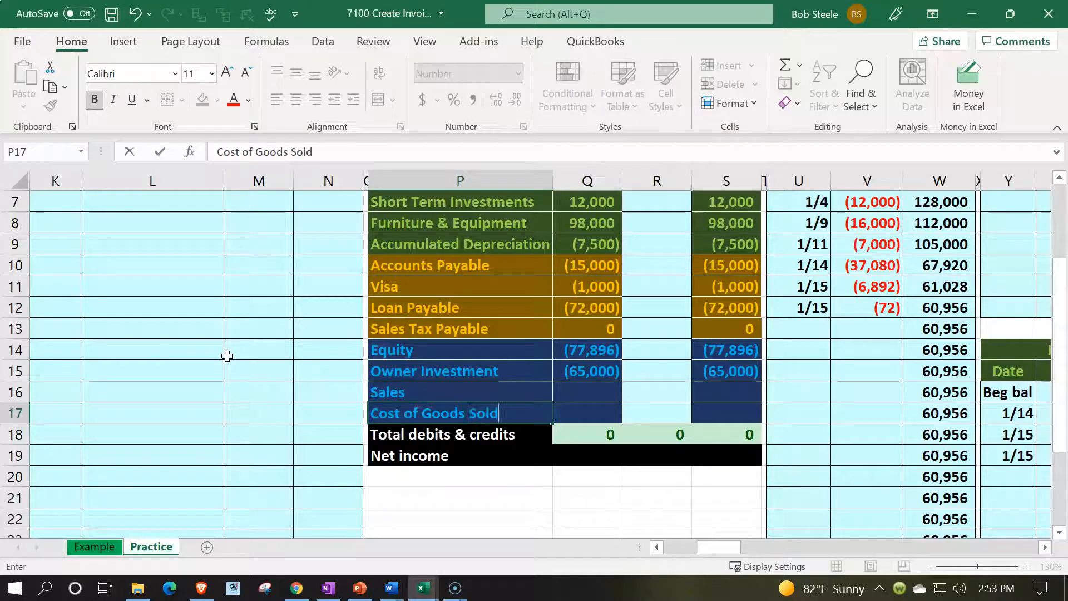
key(Return)
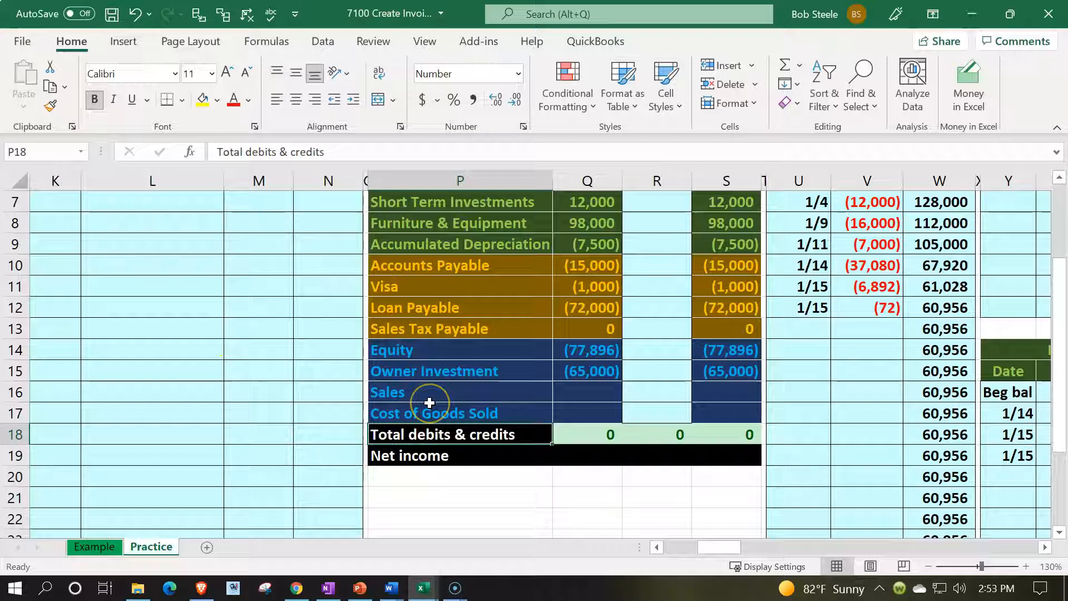
Change the font colour of the Sales and Cost of Goods Sold cells in P16:Q17 and S16:S17 to white
drag(506, 394, 562, 404)
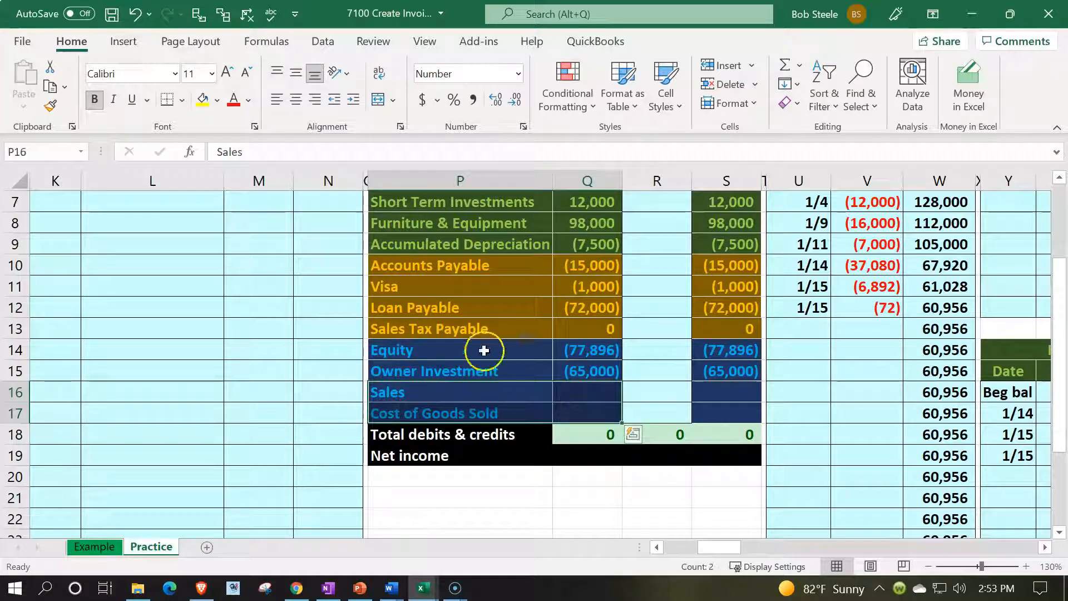
click(248, 102)
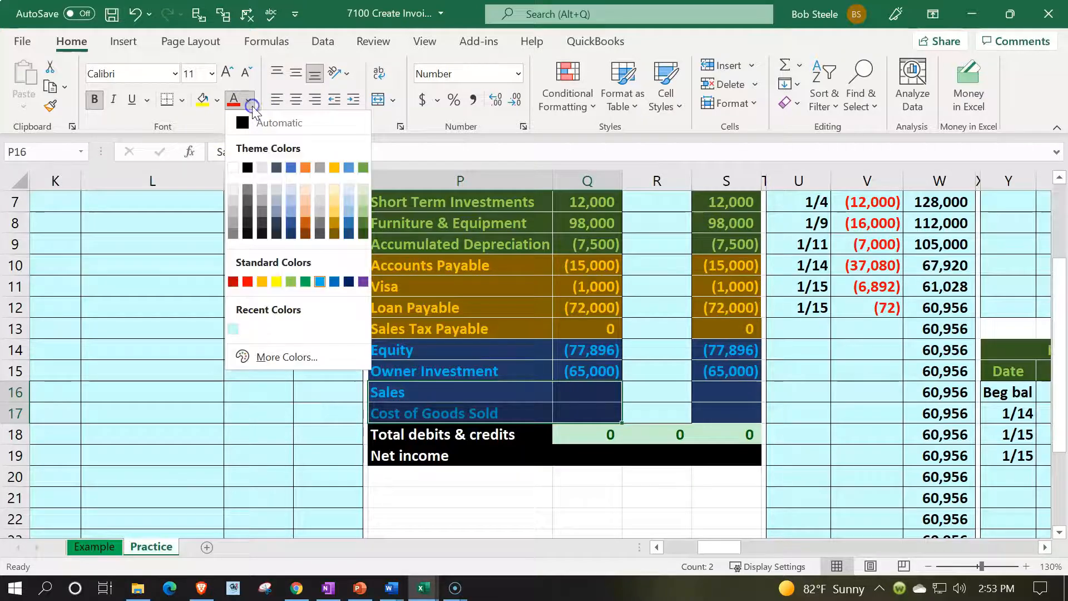
click(233, 167)
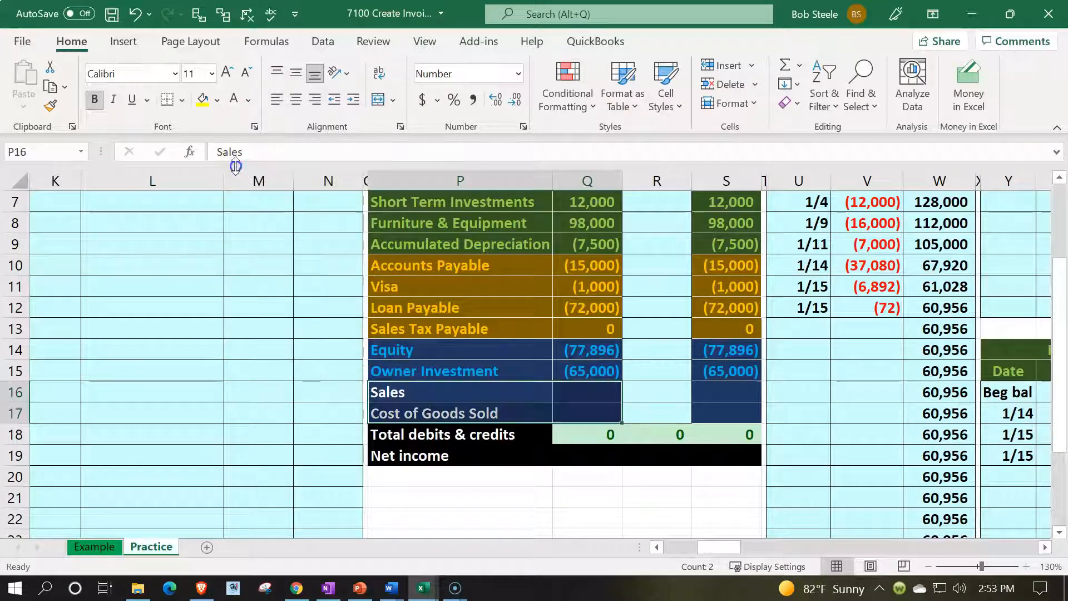
drag(727, 399, 727, 415)
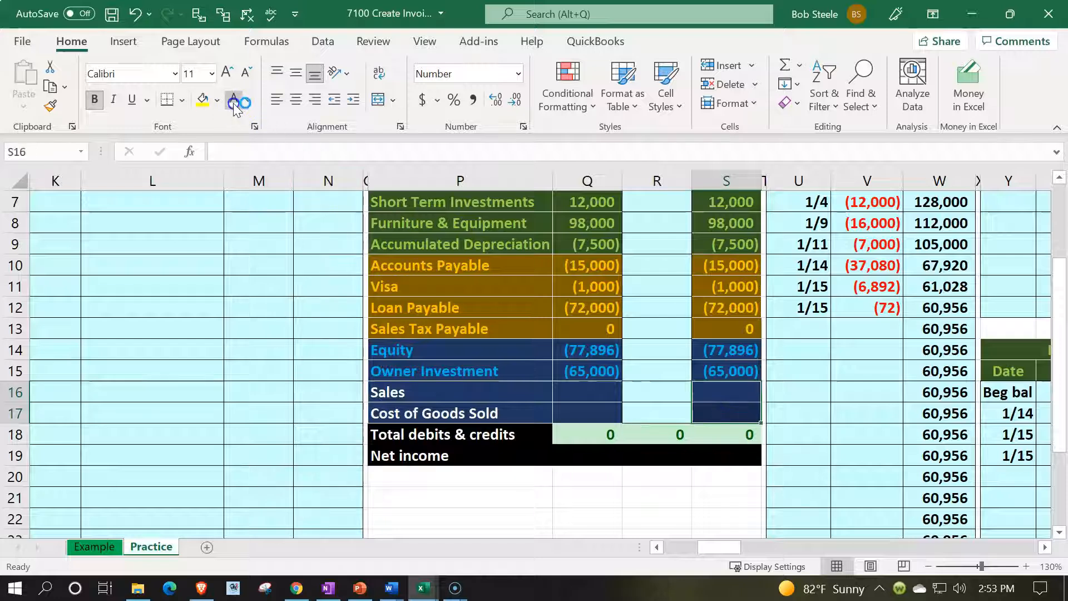
Link the third journal account in L4 to Sales in the trial balance (=P16)
click(120, 413)
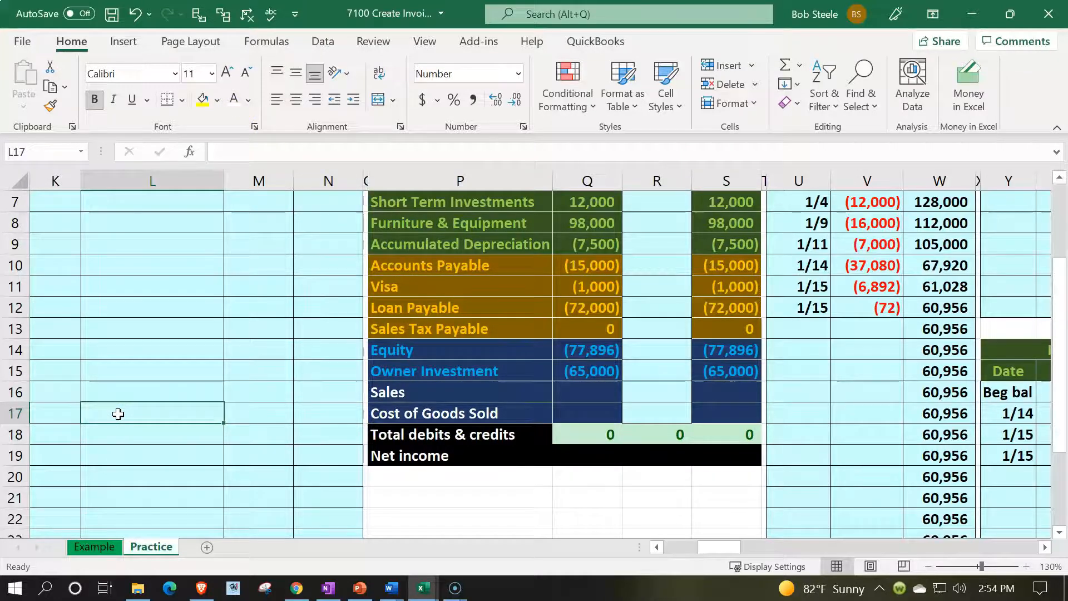
scroll(118, 414, up, 2)
click(131, 273)
text(=)
key(Down)
key(Down)
key(Down)
key(Down)
key(Down)
key(Down)
key(Down)
key(Down)
key(Down)
key(Down)
key(Down)
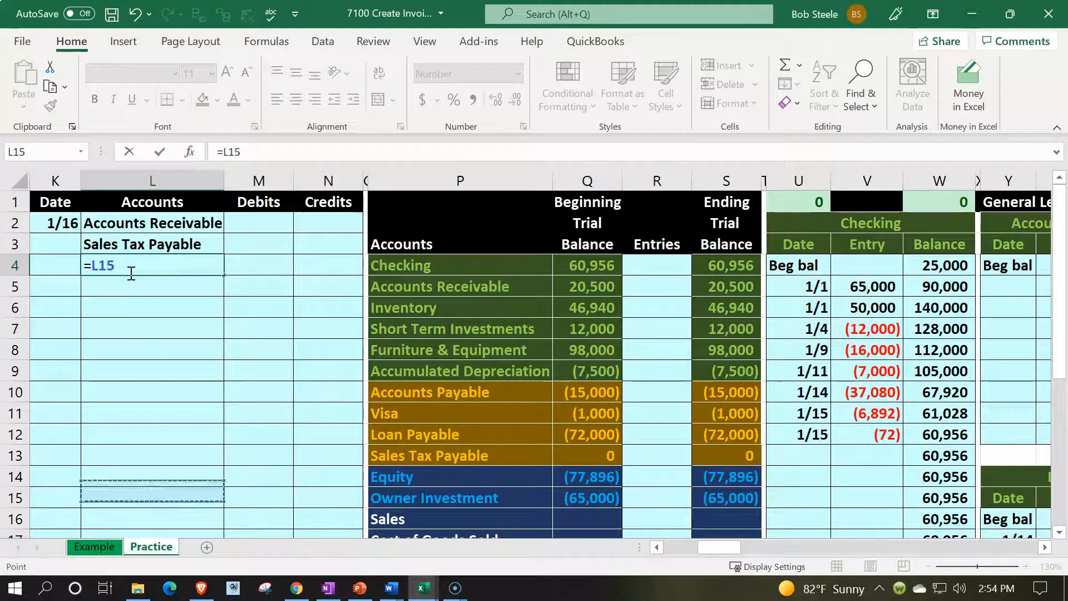
key(Down)
key(Down)
key(Down)
key(Down)
key(Right)
key(Right)
key(Right)
key(Right)
key(Up)
key(Up)
key(Up)
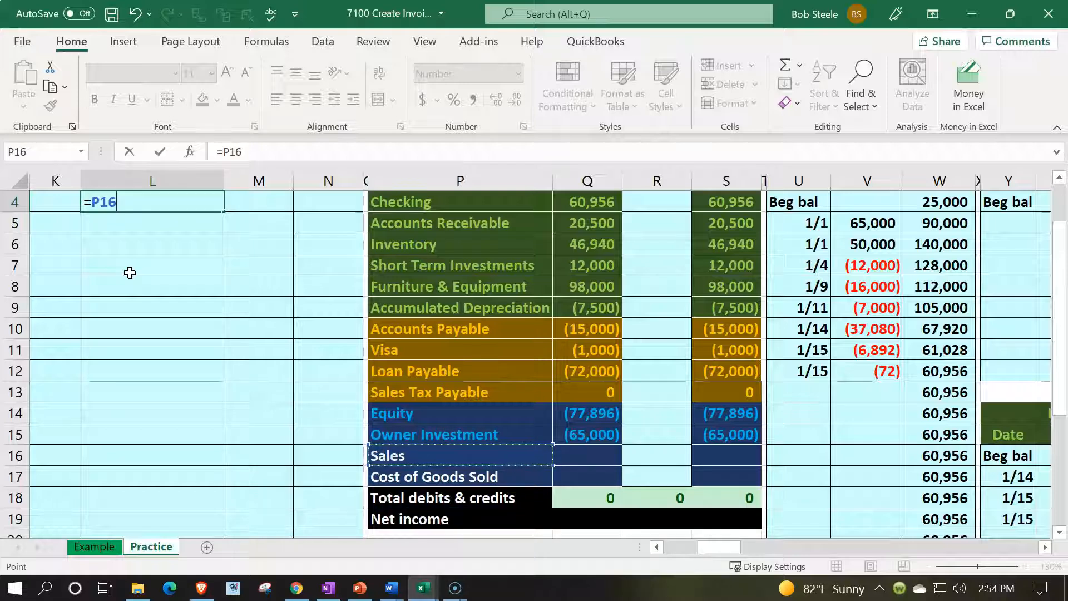
key(Return)
Set the beginning balances of Sales (Q16) and Cost of Goods Sold (Q17) to 0
click(481, 465)
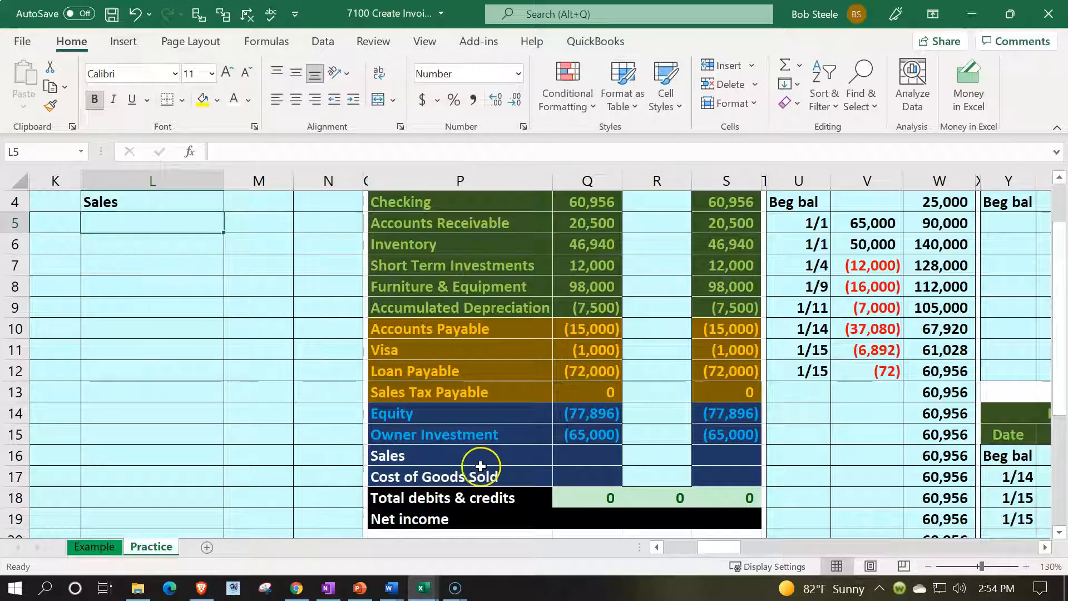
click(578, 448)
text(0)
key(Return)
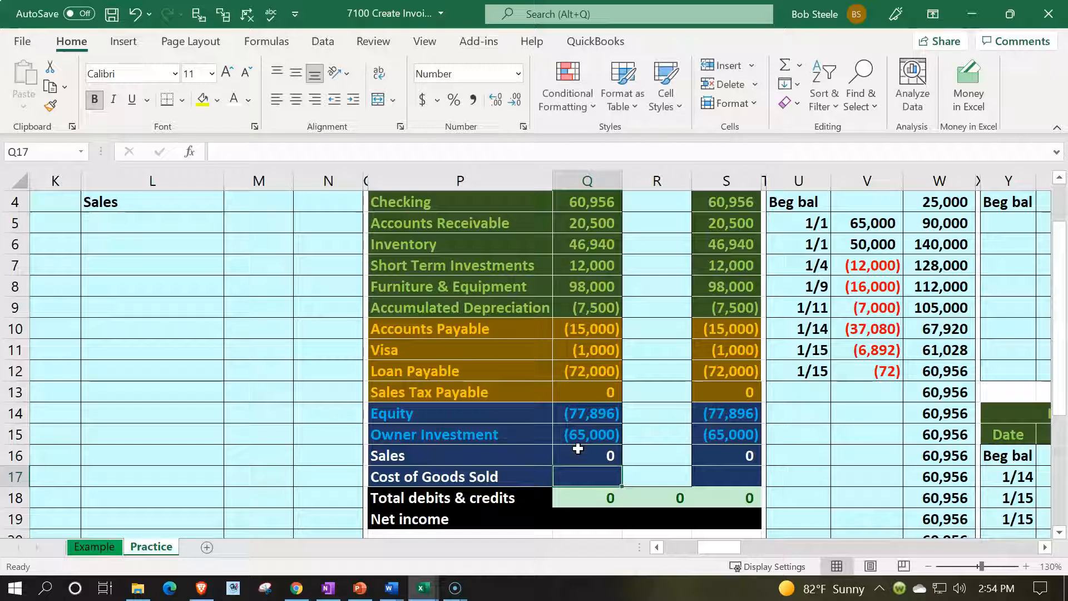
text(0)
key(Return)
Enter =SUM(Q16:R16) as the ending balance of Sales in S16 and fill it down to Cost of Goods Sold in S17
key(Right)
key(Right)
key(Up)
key(Up)
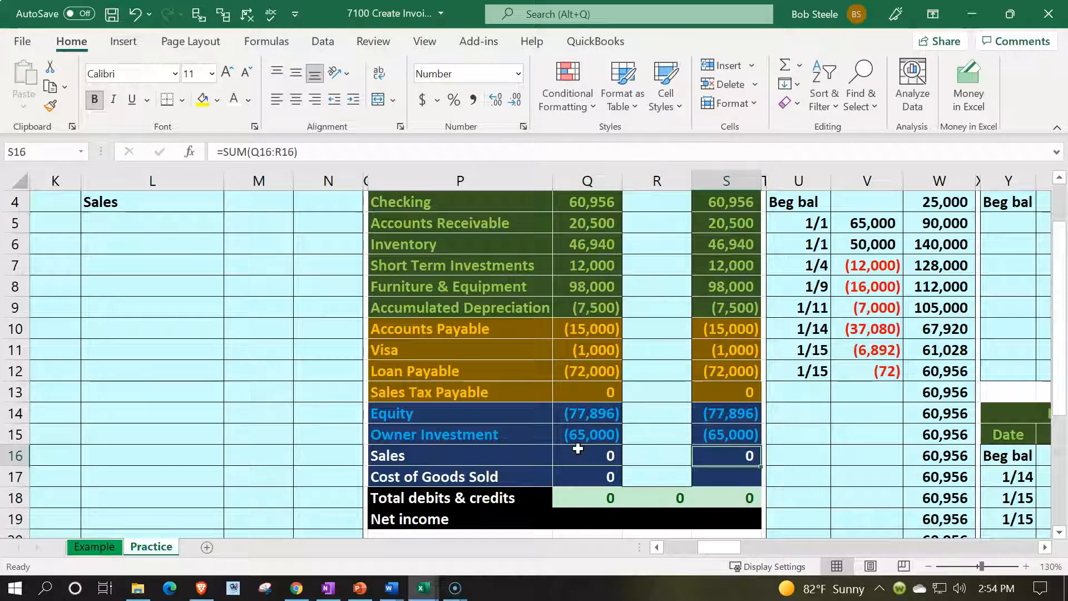
text(=sum()
key(Left)
key(shift+Left)
key(Return)
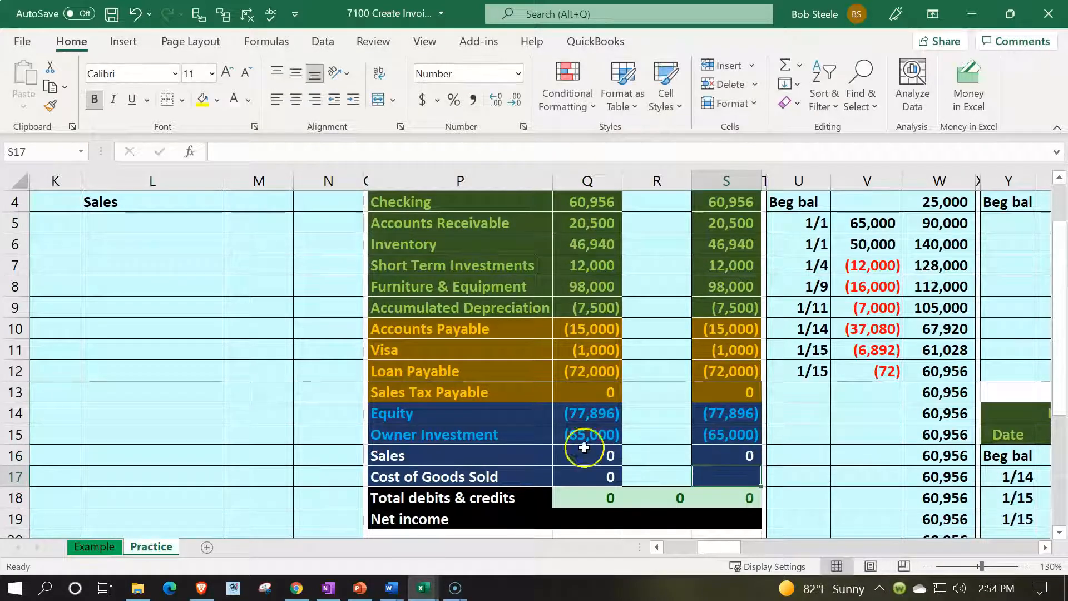
click(746, 454)
drag(760, 466, 760, 481)
scroll(603, 485, down, 1)
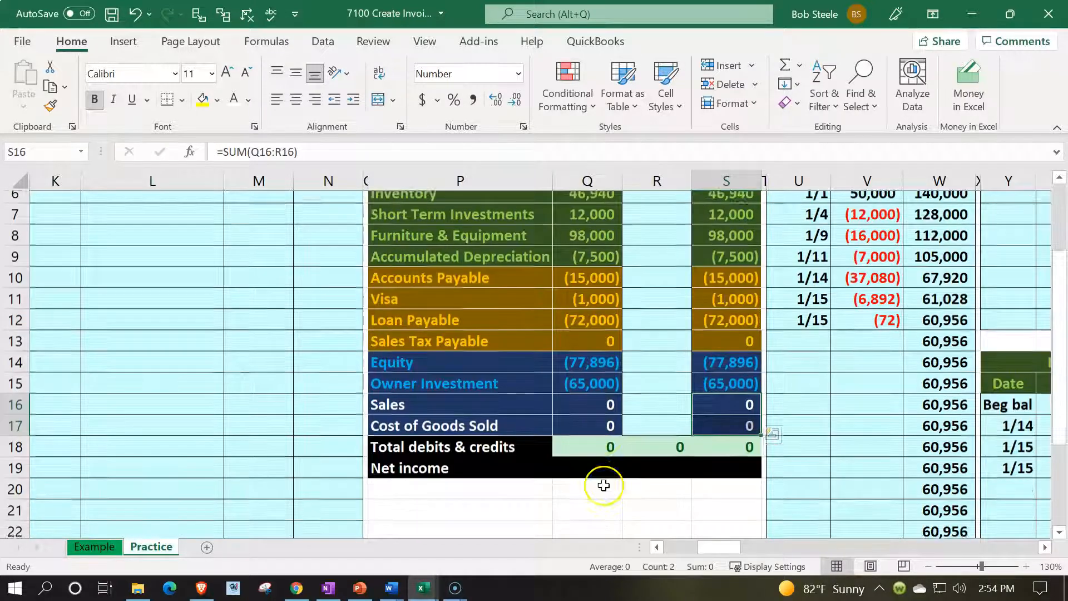
Extend the Total debits & credits formula in Q18 to =SUM(Q4:Q17) and fill it across to S18
click(596, 438)
key(alt+equal)
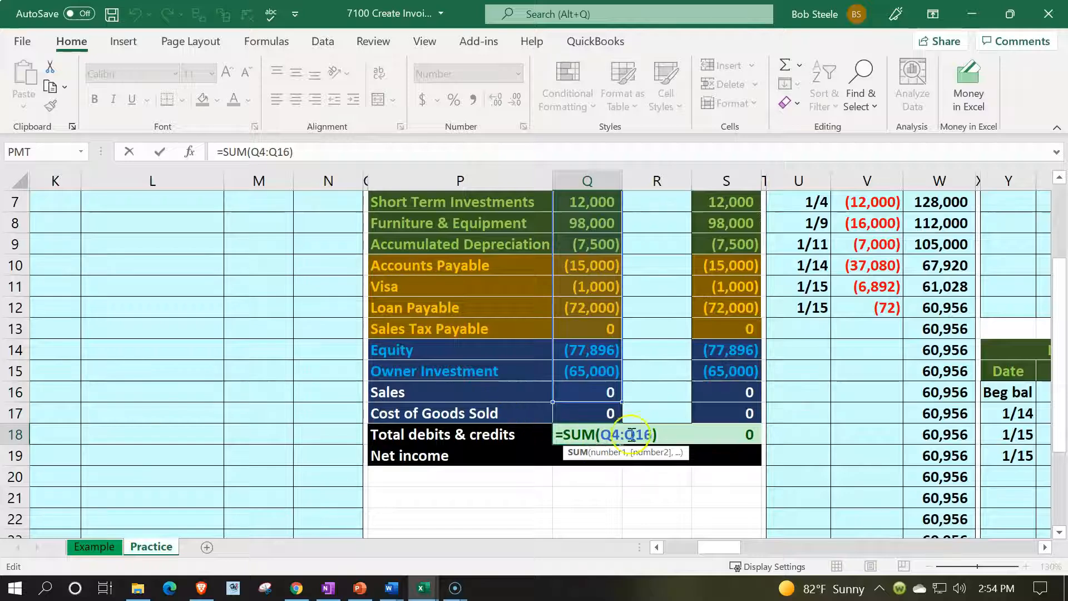
drag(622, 402, 619, 418)
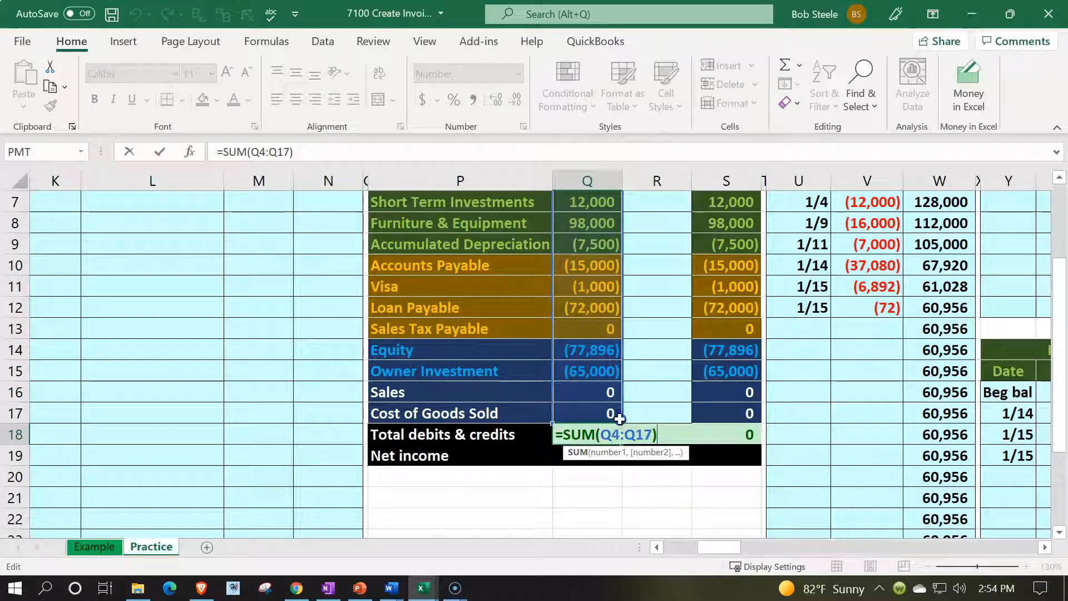
key(Return)
click(599, 433)
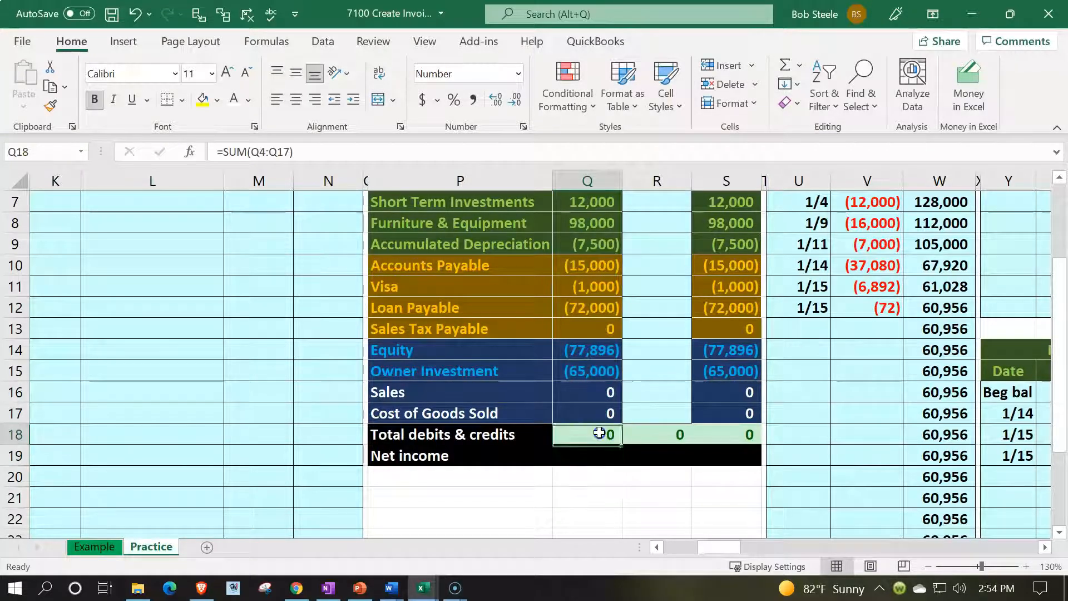
drag(621, 445, 744, 449)
Enter the Net income formula =SUM(Q16:Q17) in Q19 and fill it across to S19
click(580, 455)
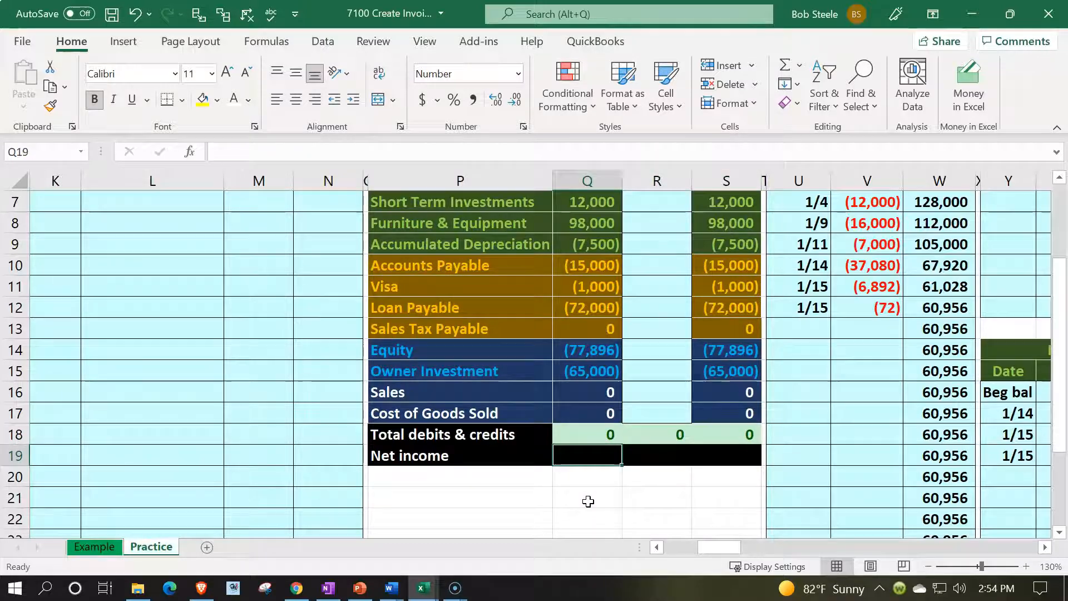
text(=sum()
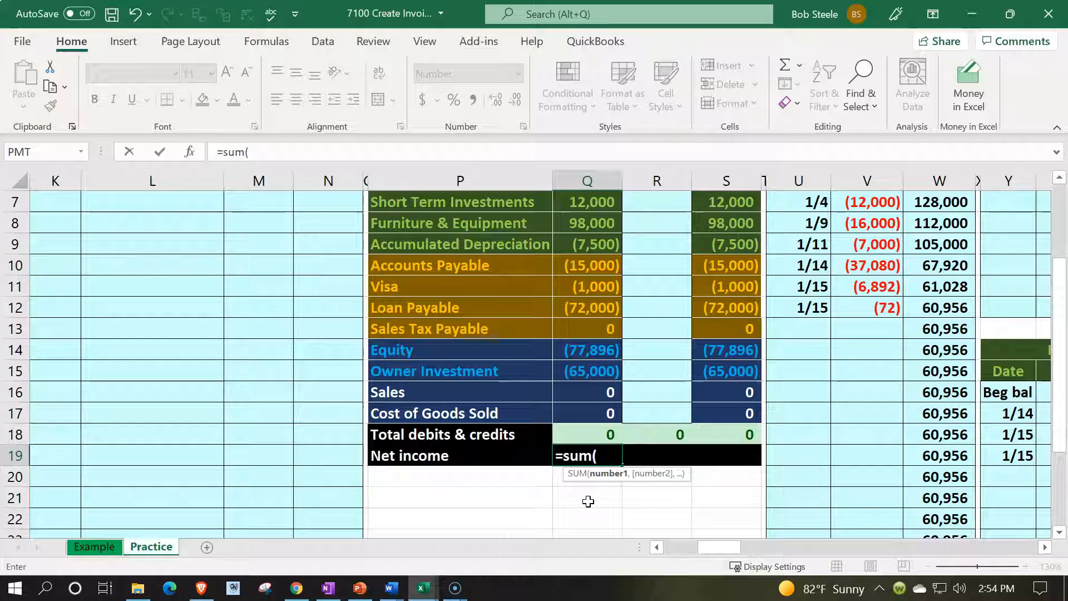
key(Up)
key(Up)
key(Up)
key(shift+Down)
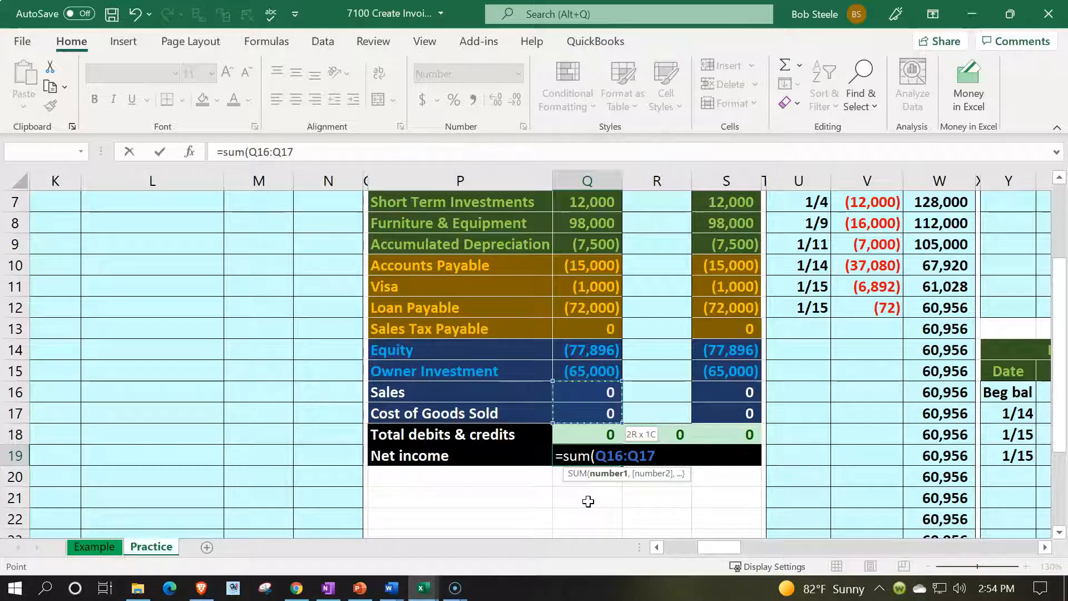
key(Return)
click(588, 479)
click(565, 456)
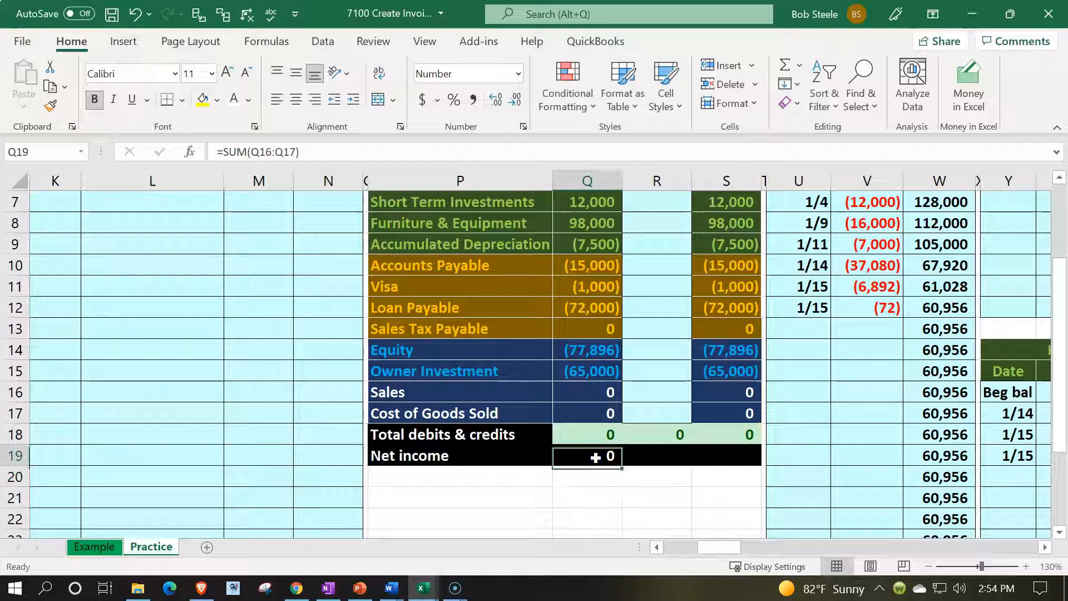
drag(625, 466, 729, 458)
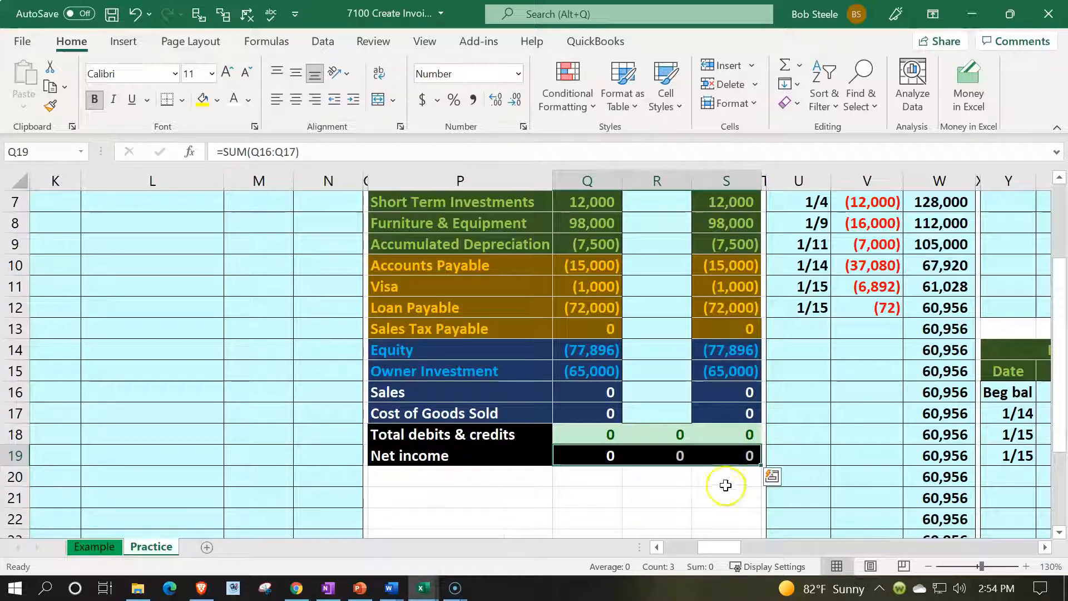
Leave L5 blank and link the journal account in L6 to Cost of Goods Sold in the trial balance (=P17)
click(243, 405)
scroll(242, 404, up, 2)
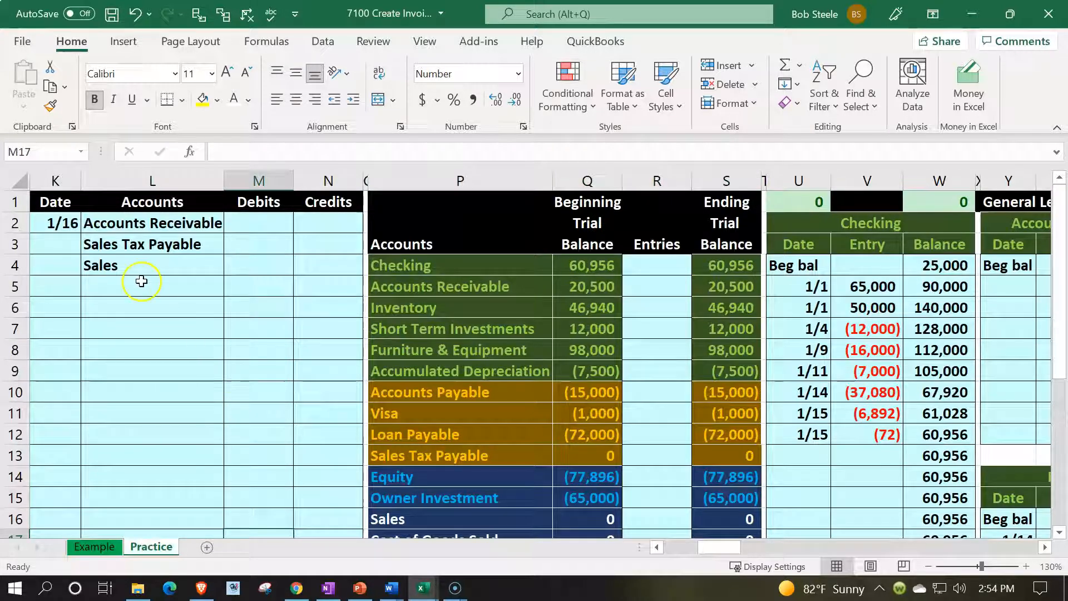
click(136, 304)
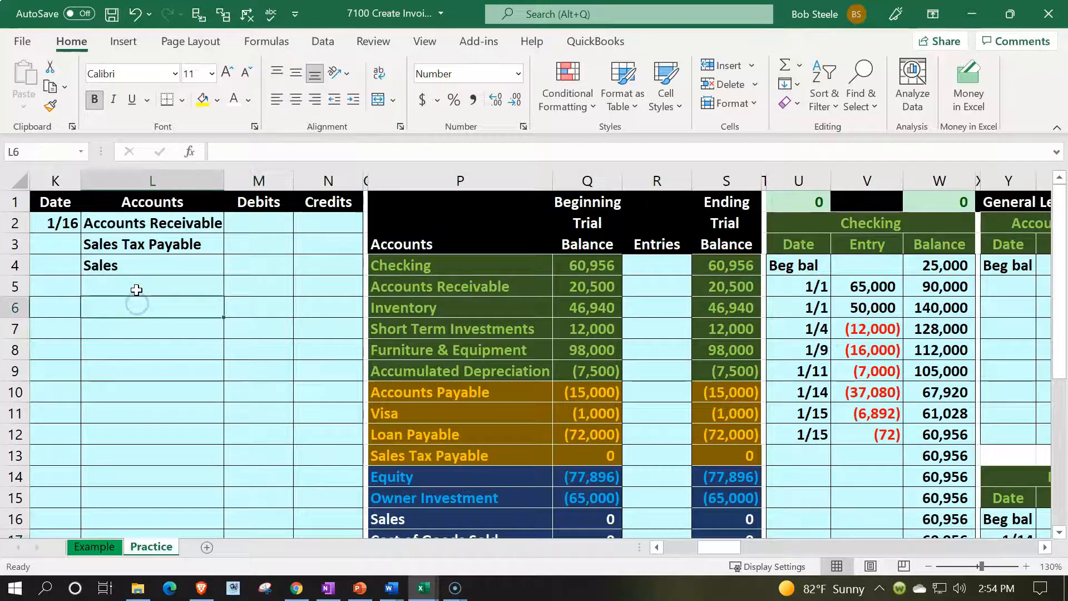
text(=)
key(Down)
key(Down)
key(Down)
key(Down)
key(Down)
key(Down)
key(Down)
key(Down)
key(Down)
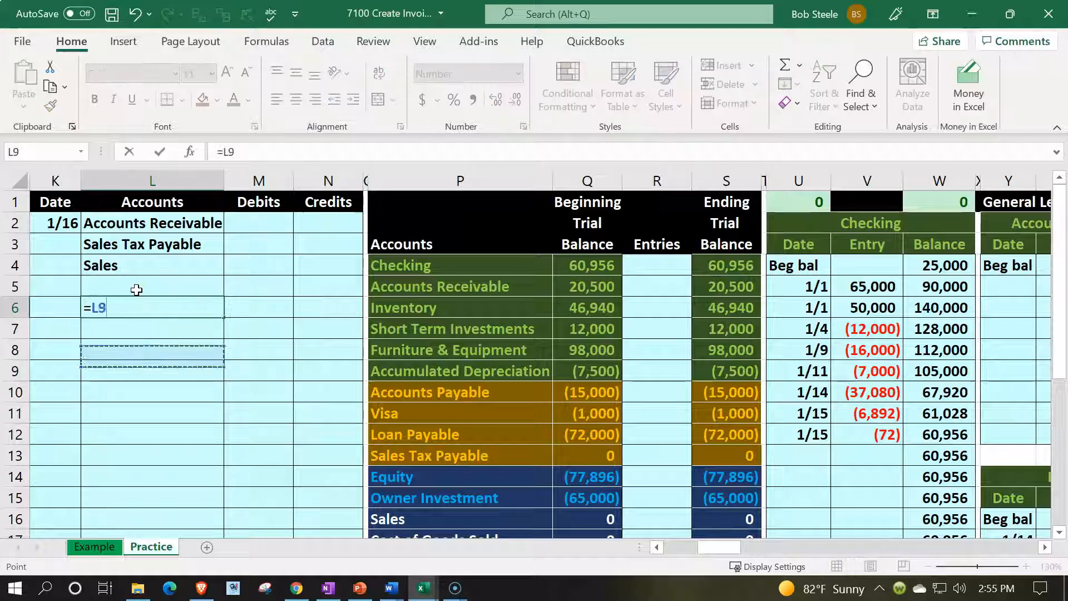
key(Down)
key(Down)
key(Down)
key(Right)
key(Right)
key(Right)
key(Right)
key(Up)
key(Return)
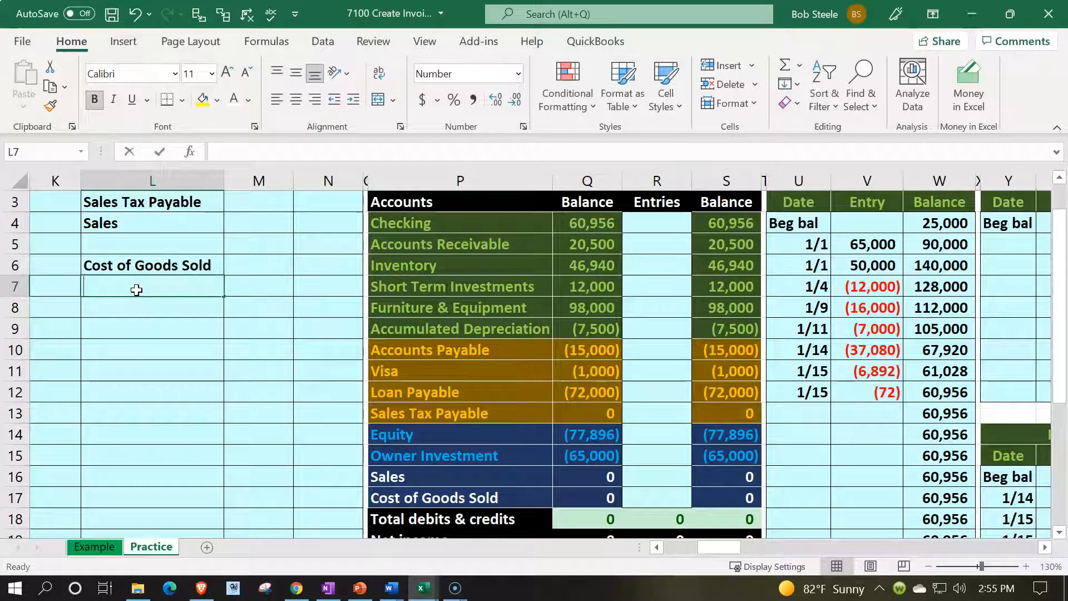
Link the journal account in L7 to Inventory in the trial balance (=P6)
text(=)
key(Right)
key(Right)
key(Right)
key(Right)
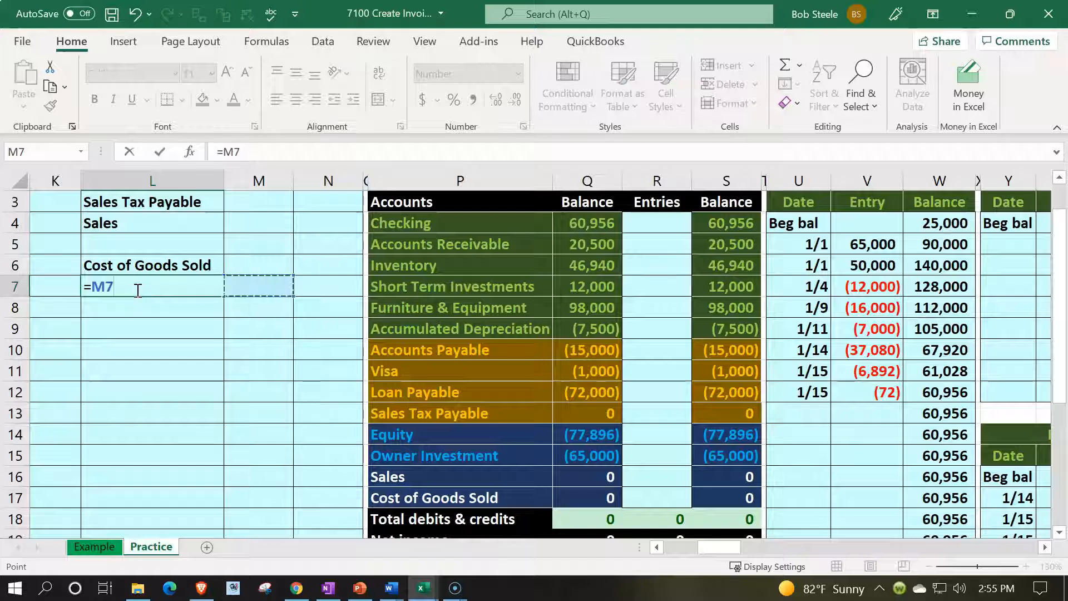
key(Up)
key(Return)
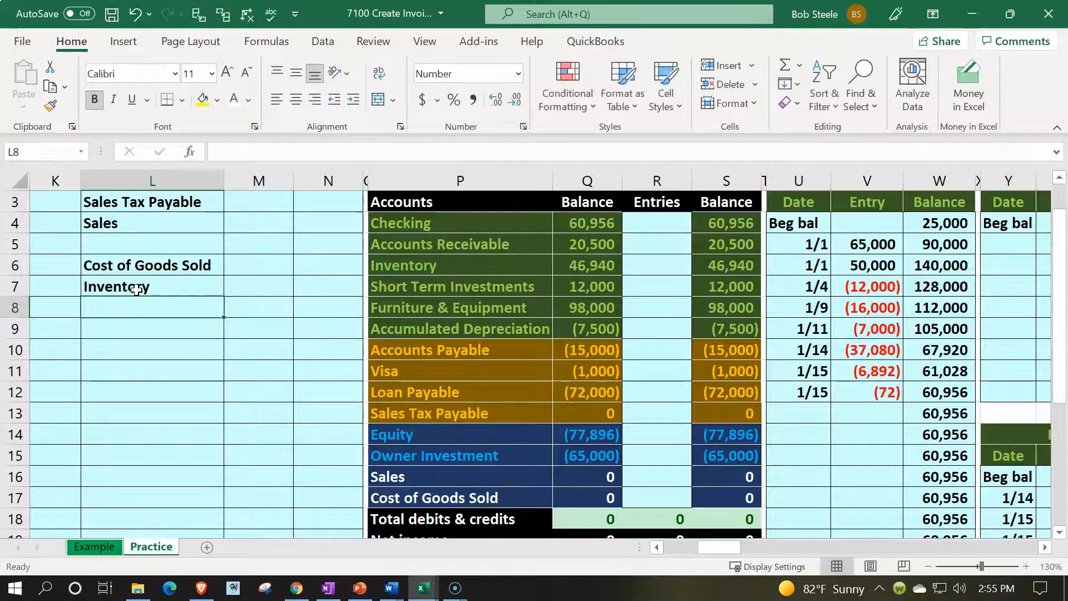
scroll(136, 288, up, 1)
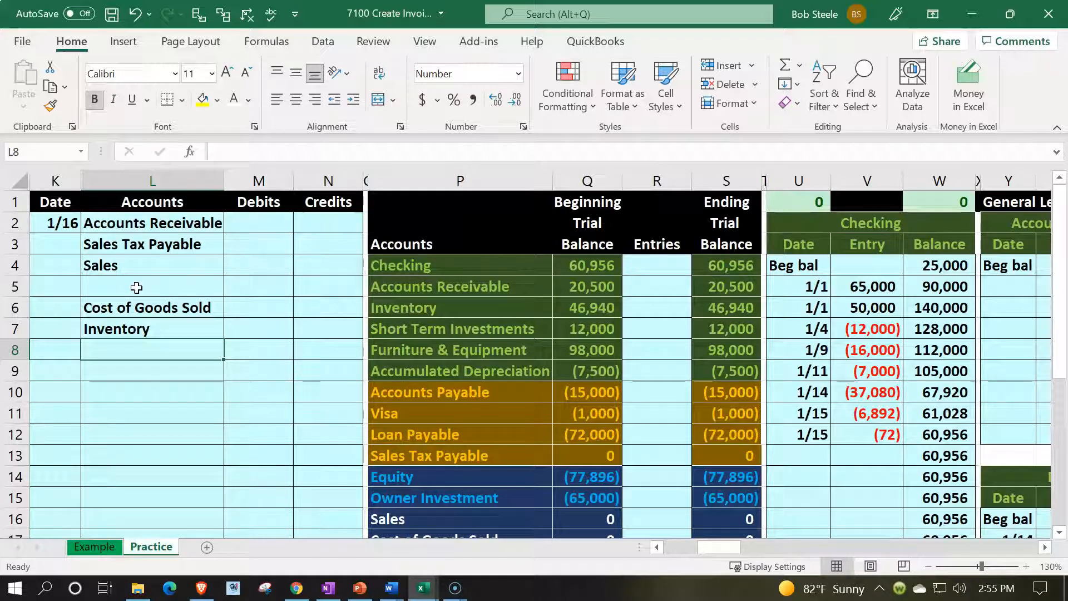
Examine the Inventory Subsidiary Ledger for the units and unit costs of the ELP and EPR items
click(308, 324)
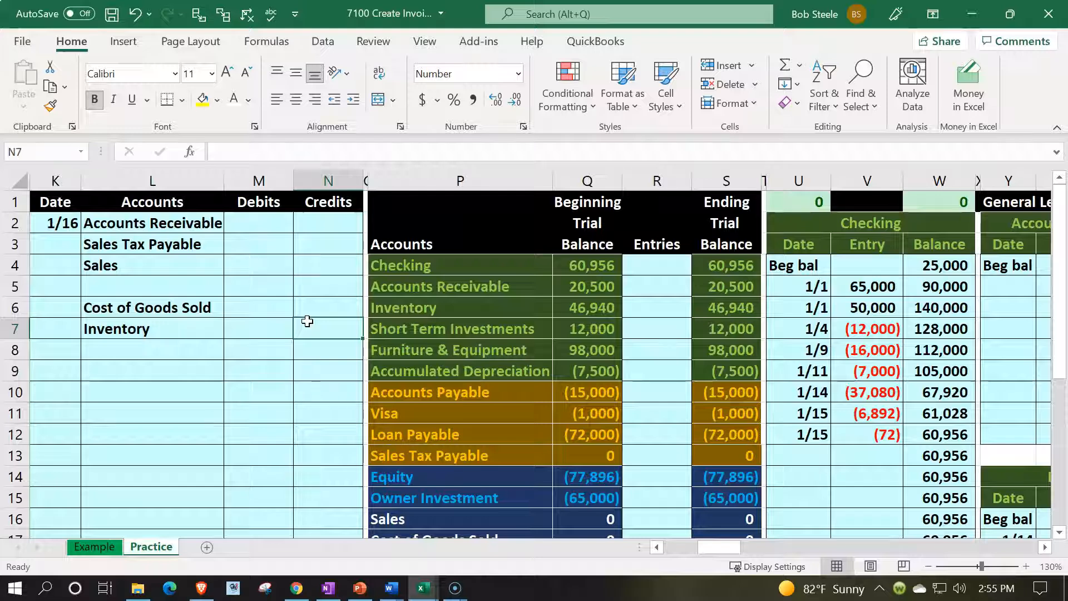
key(Right)
key(Right)
key(Right)
key(Right)
key(Right)
key(Right)
key(Right)
key(Right)
key(Right)
key(Right)
key(Right)
key(Right)
key(Right)
key(Right)
key(Right)
key(Right)
key(Right)
key(Right)
key(Right)
key(Right)
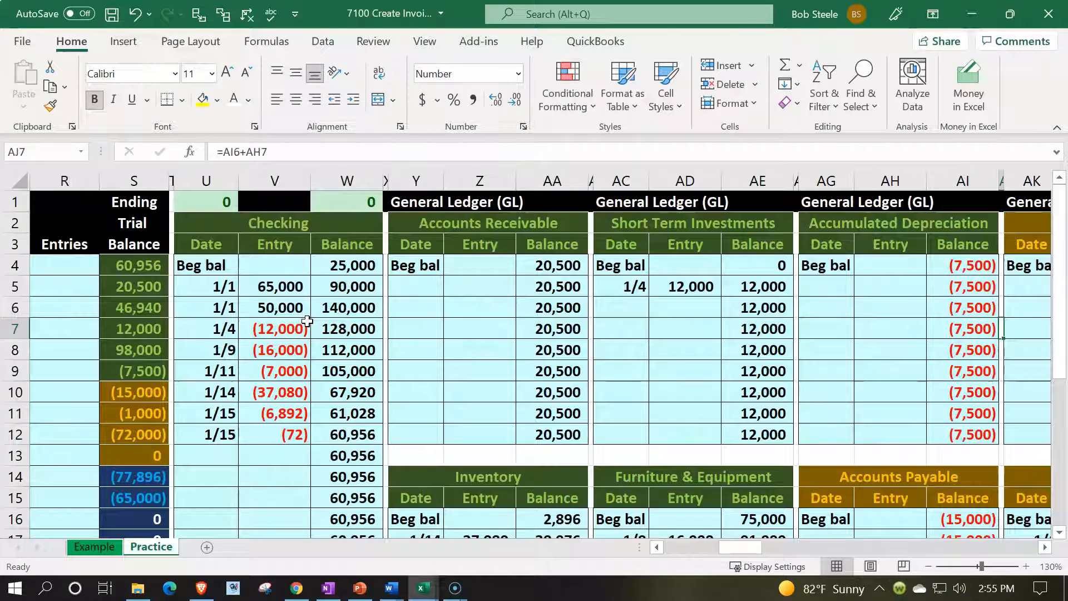
key(Right)
key(Right)
key(Right)
key(Right)
key(Right)
key(Right)
key(Right)
key(Right)
key(Right)
key(Right)
key(Right)
key(Right)
key(Right)
key(Right)
key(Right)
key(Right)
key(Right)
key(Right)
key(Right)
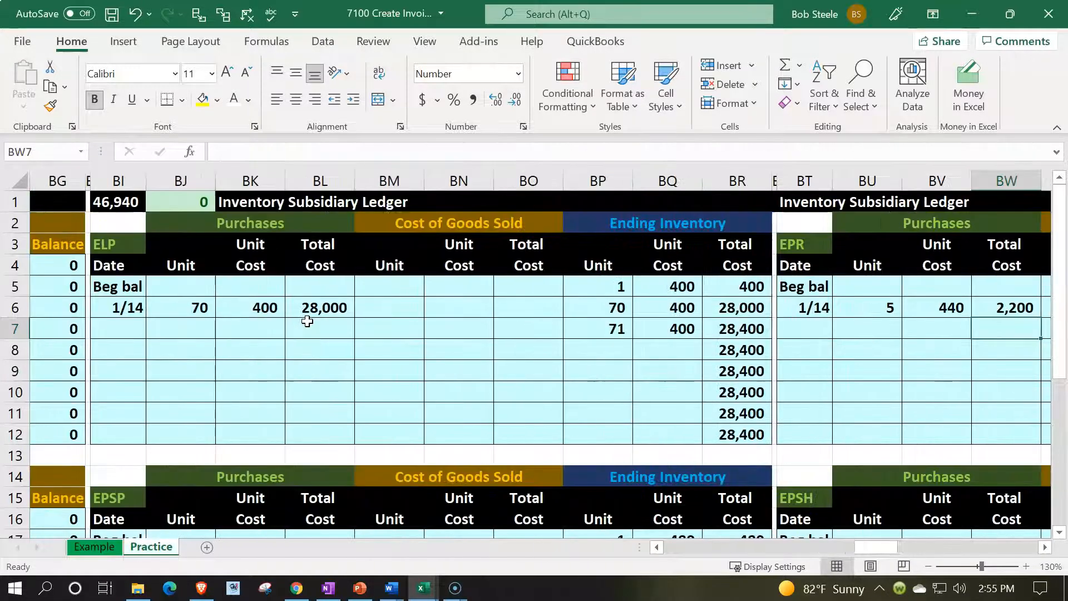
Enter the date 1/16 in BI8 of the ELP inventory subsidiary ledger
key(Right)
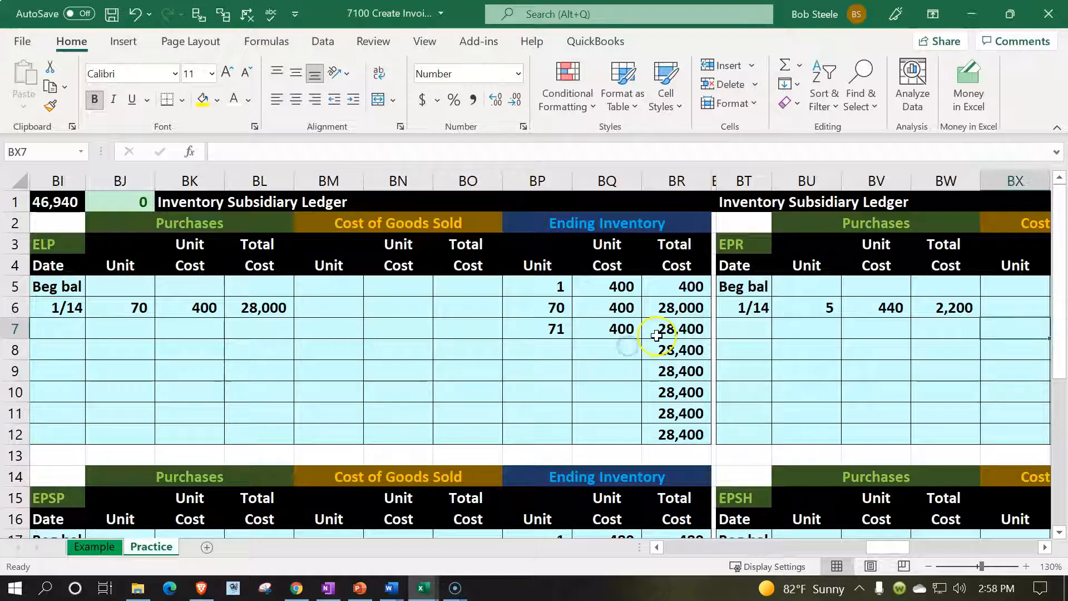
click(657, 336)
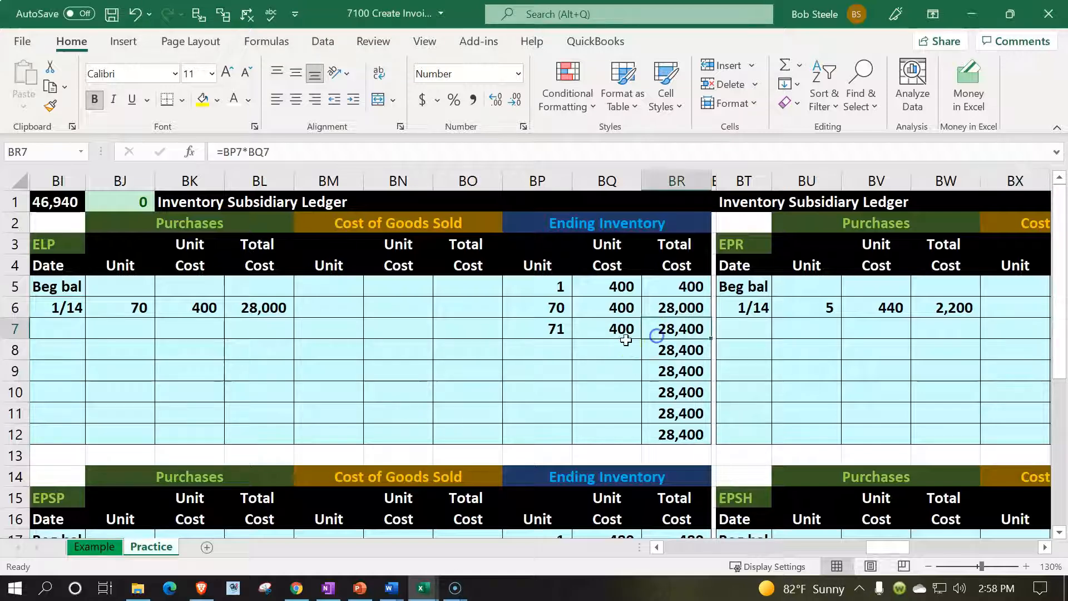
click(612, 348)
key(Left)
key(Left)
key(Left)
key(Left)
key(Left)
key(Left)
key(Left)
key(Left)
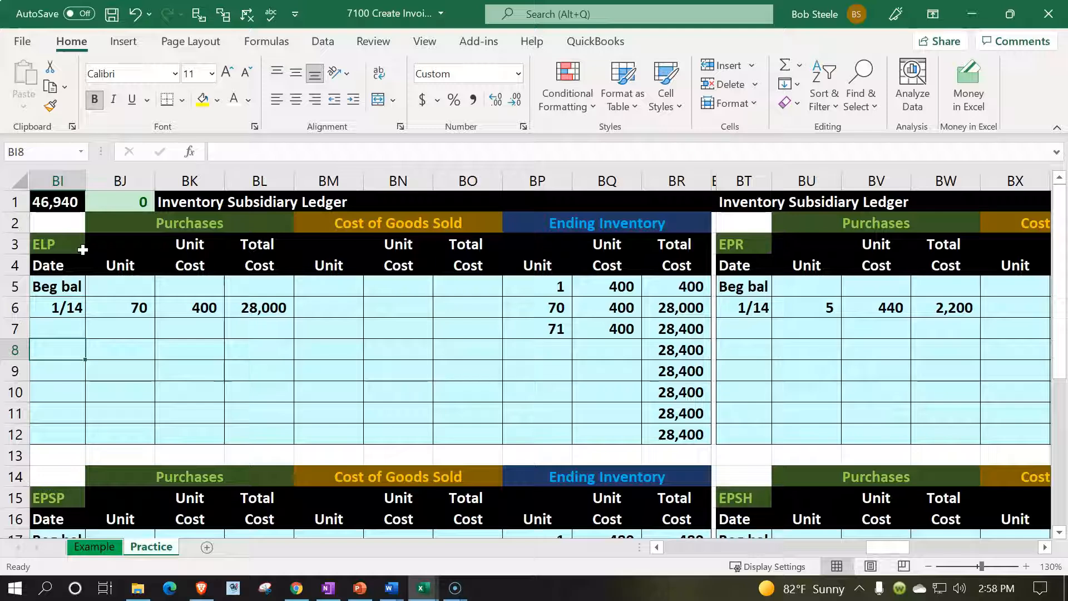
text(1/16)
key(Return)
Enter 5 units in BM8 under ELP's Cost of Goods Sold and link the unit cost in BN8 to BQ7
key(Up)
key(Right)
key(Right)
key(Right)
key(Right)
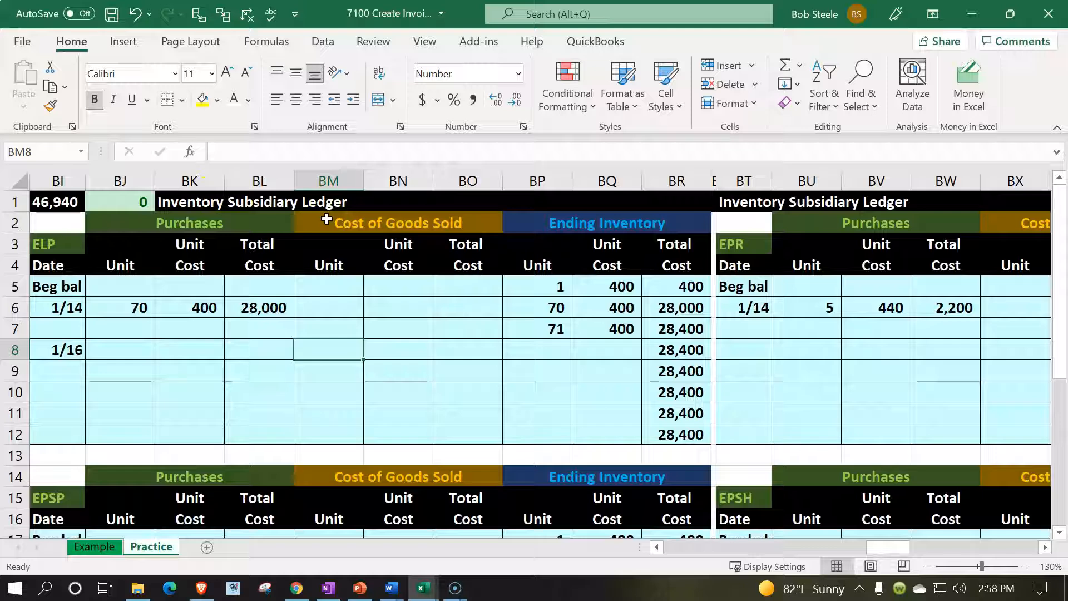
text(5)
key(Tab)
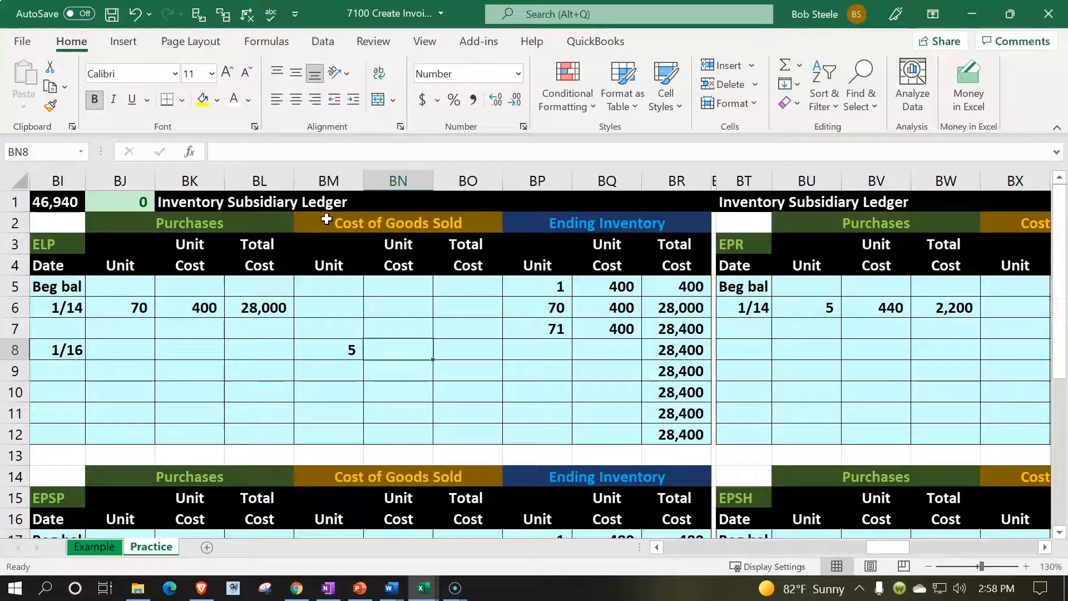
text(+)
key(Right)
key(Right)
key(Right)
key(Up)
key(Tab)
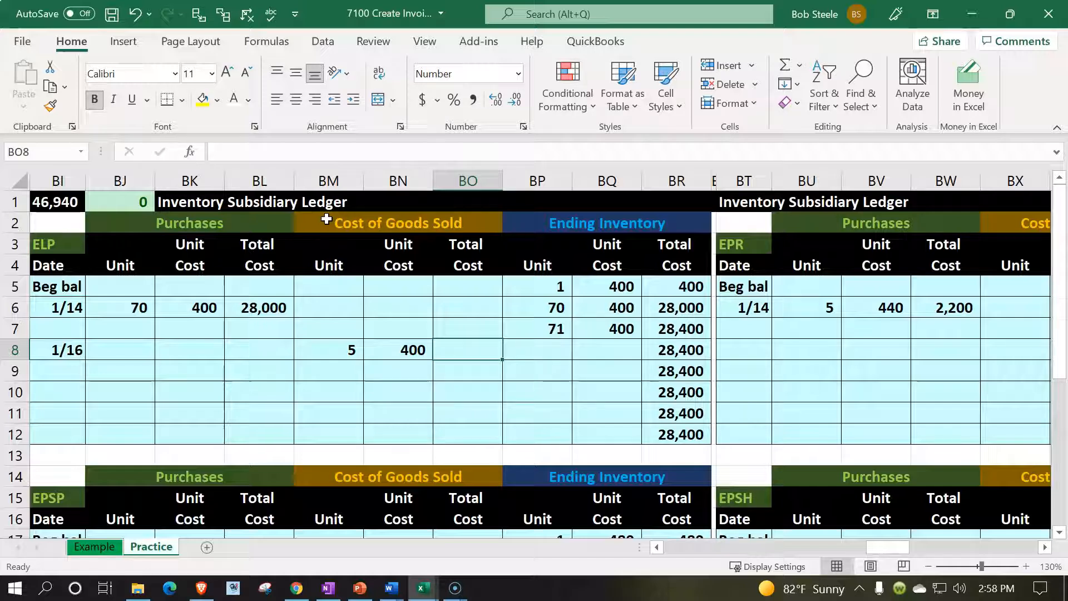
Calculate ELP's total cost of goods sold in BO8 with =BM8*BN8
text(=)
key(Left)
key(Left)
text(*)
key(Left)
key(Tab)
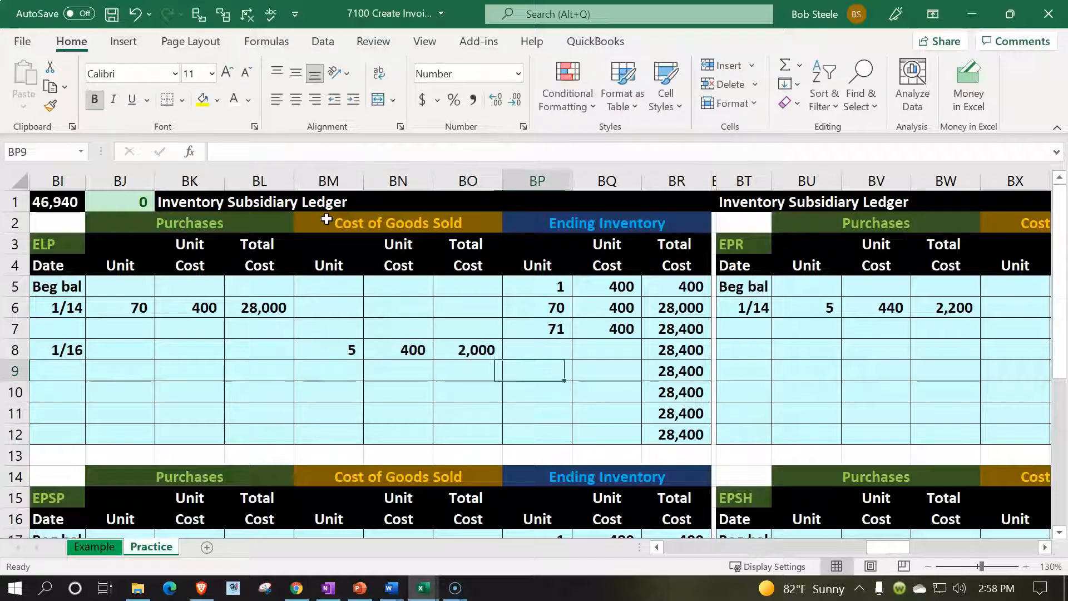
Link ELP's ending inventory units in BP8 to BM8 and the unit cost in BQ8 to BN8
text(=)
key(Left)
key(Left)
key(Left)
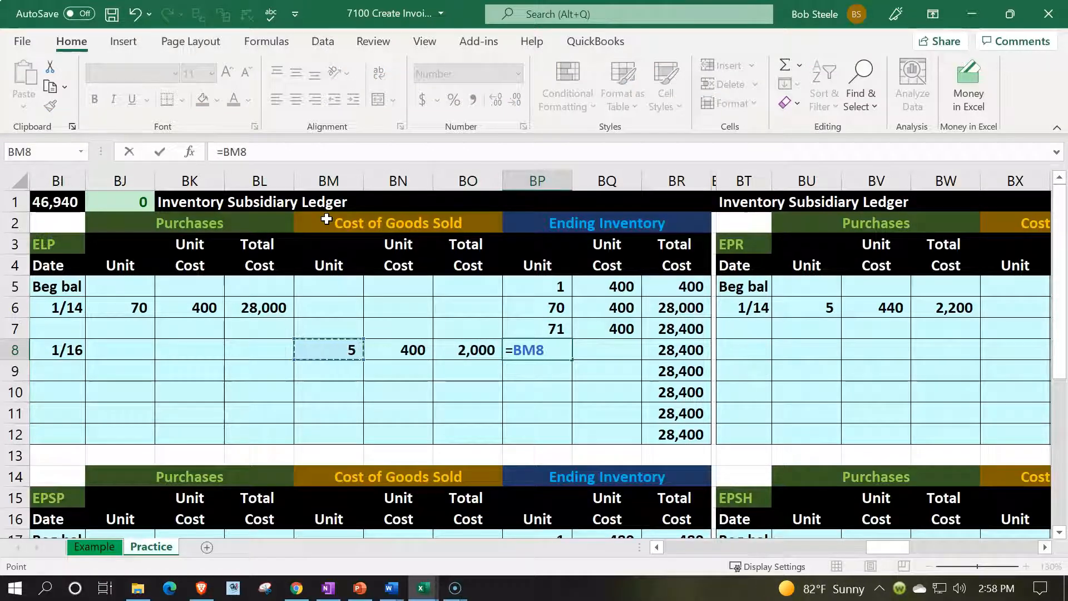
key(Tab)
text(+)
key(Left)
key(Left)
key(Left)
key(Tab)
Calculate the total cost in BR8 of ELP's ending inventory with +BP8*BQ8
text(+)
key(Left)
key(Left)
text(*)
key(Left)
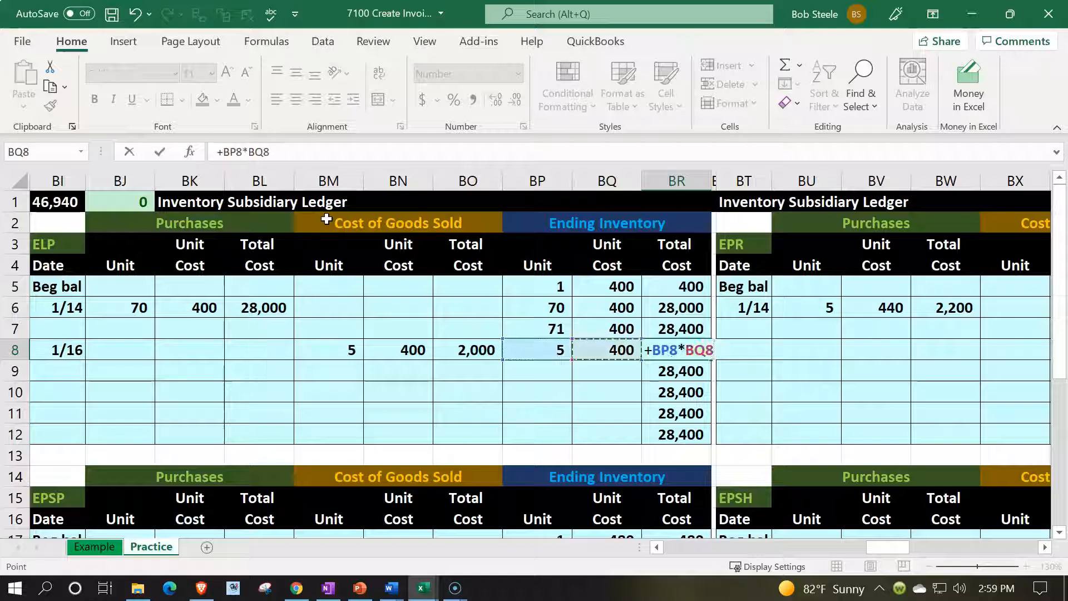
key(Return)
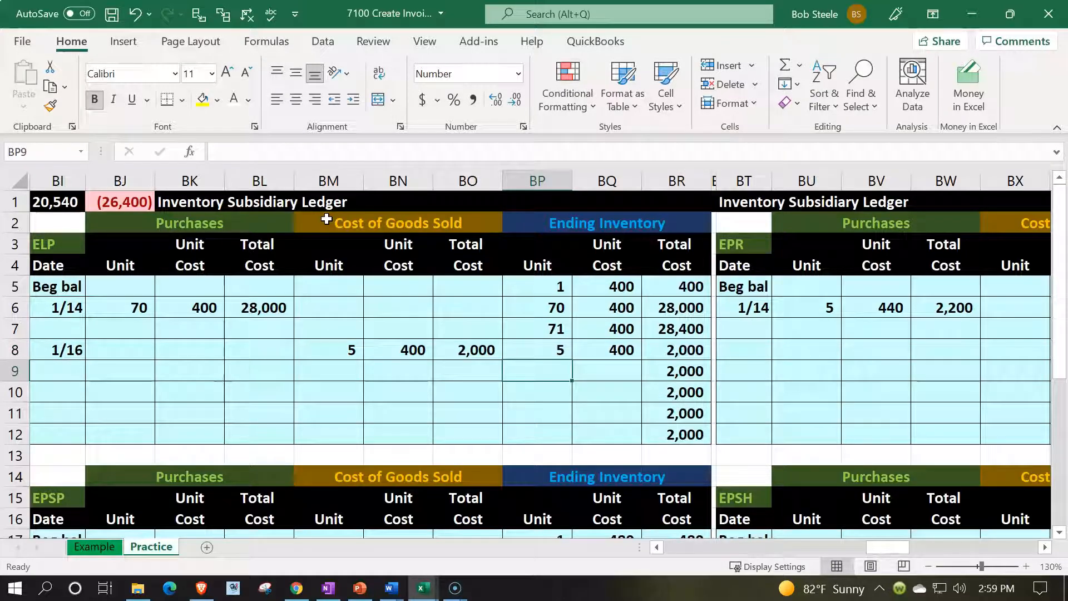
Calculate ELP's remaining units in BP9 with =BP7-BP8 and carry the unit cost into BQ9 from BQ8
key(Up)
key(Up)
key(Down)
key(Down)
key(F2)
text(=)
key(Up)
key(Up)
text(-)
key(Up)
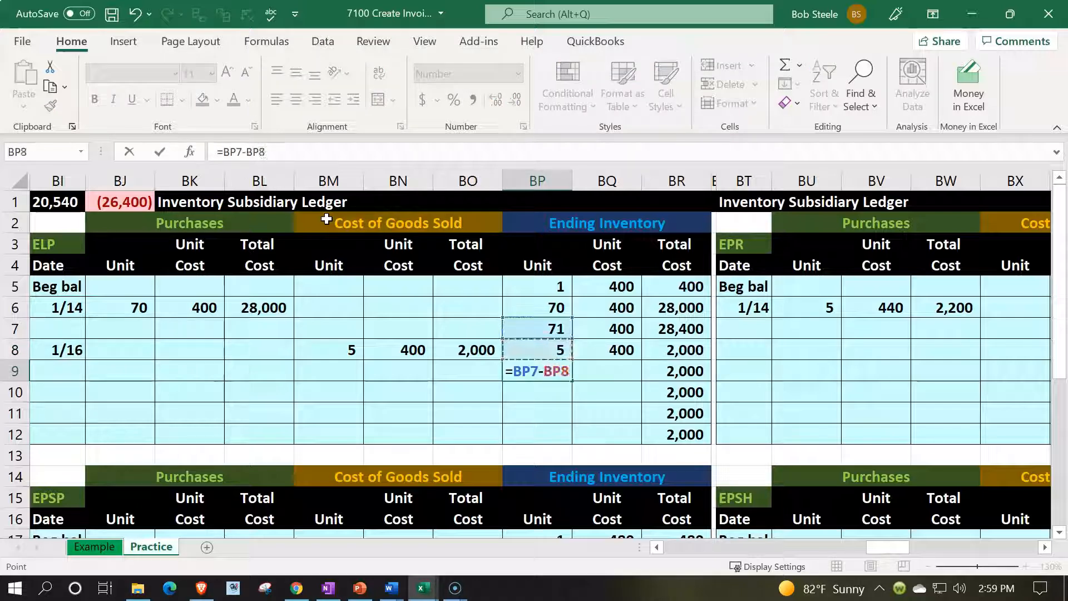
key(Tab)
text(+)
key(Up)
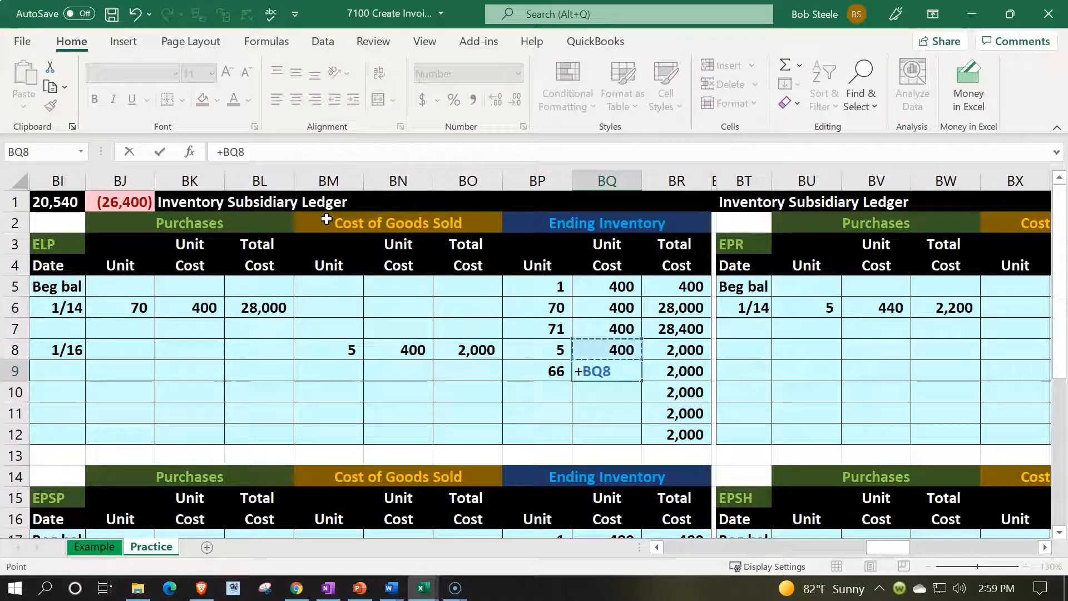
key(Tab)
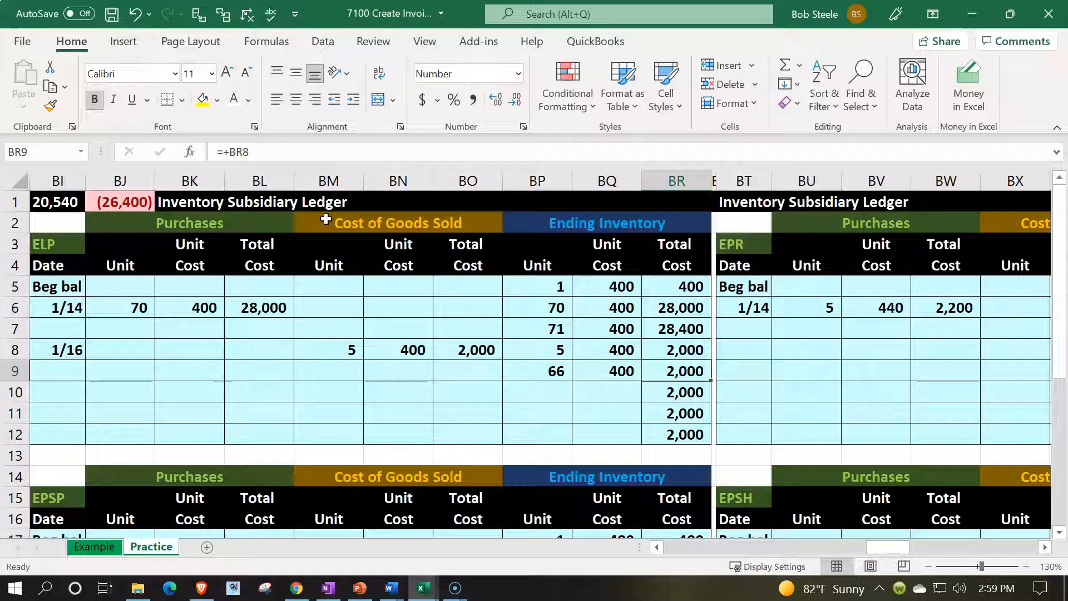
Replace the total cost in BR9 of ELP's ending inventory with =BP9*BQ9
text(=)
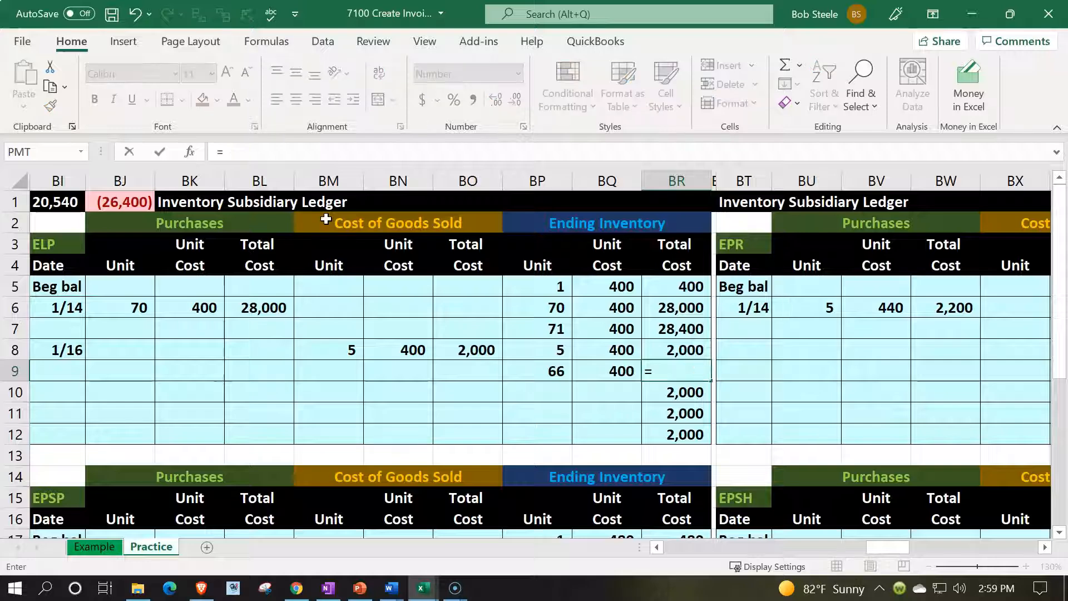
key(Left)
key(Left)
text(*)
key(Left)
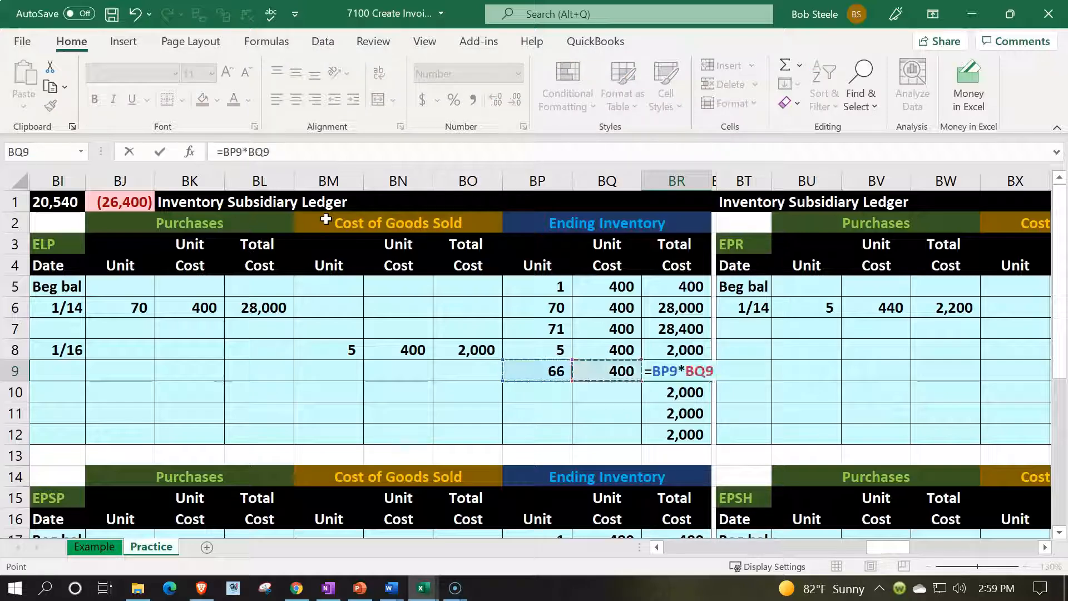
key(Return)
key(Left)
key(Left)
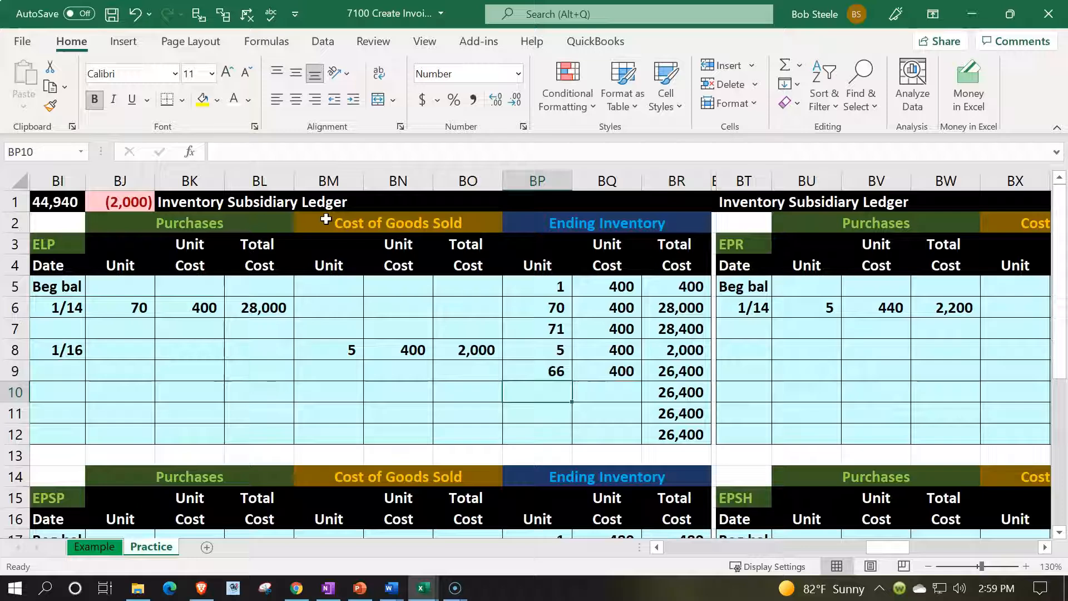
key(Right)
key(Right)
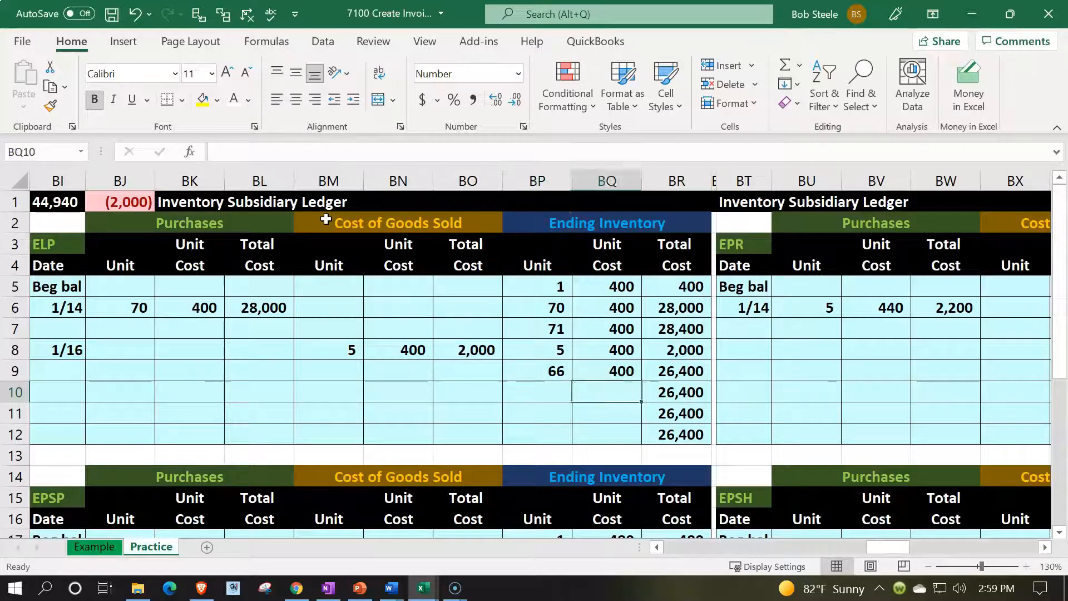
key(Up)
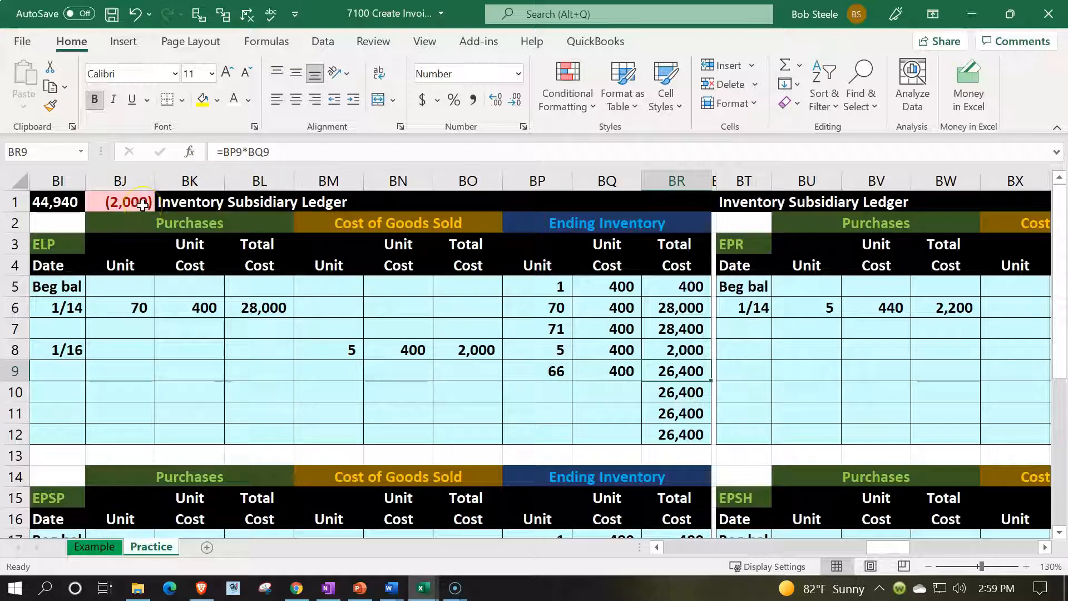
Enter the date 1/16 in BT8 of the EPR inventory subsidiary ledger
click(555, 356)
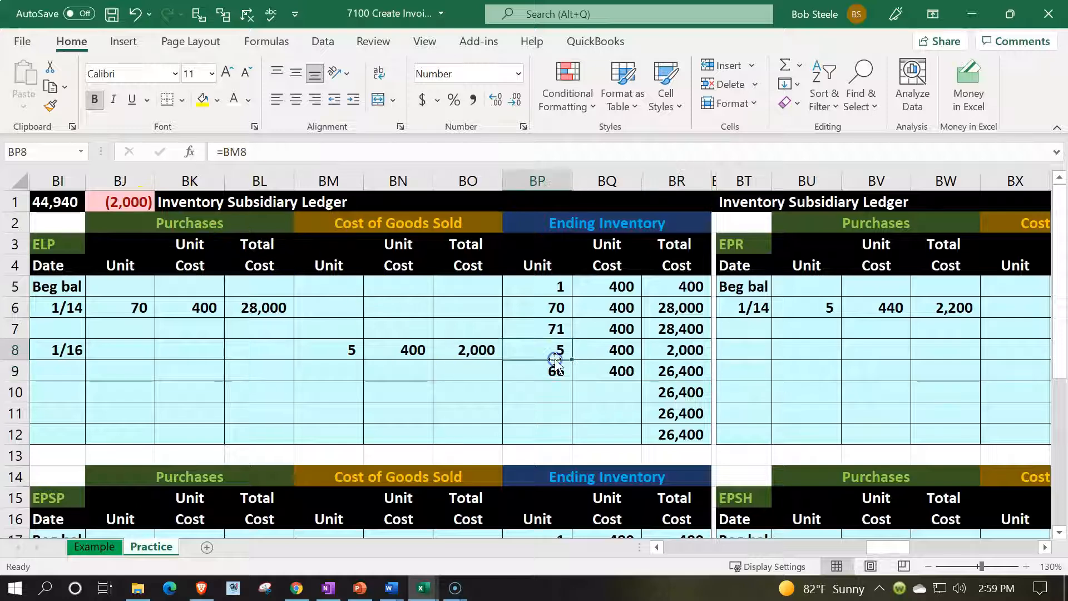
key(Right)
key(Right)
key(Right)
key(Right)
key(Right)
key(Right)
key(Right)
key(Right)
key(Right)
key(Right)
key(Right)
key(Right)
key(Right)
key(Right)
key(Left)
key(Left)
key(Left)
key(Left)
key(Left)
key(Left)
key(Left)
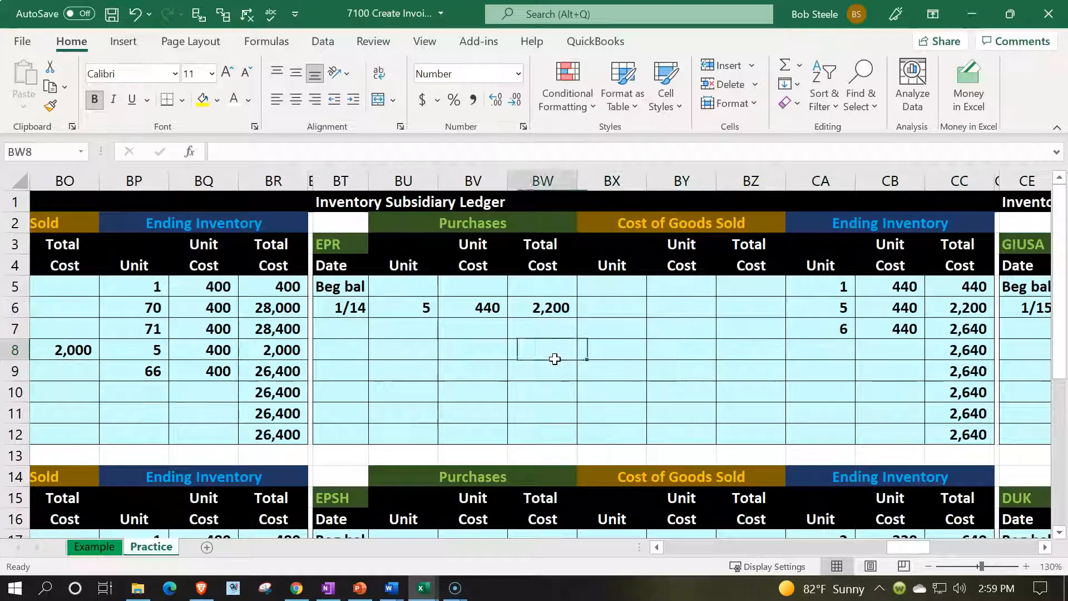
key(Left)
key(Left)
key(Left)
text(1/169)
key(BackSpace)
key(Return)
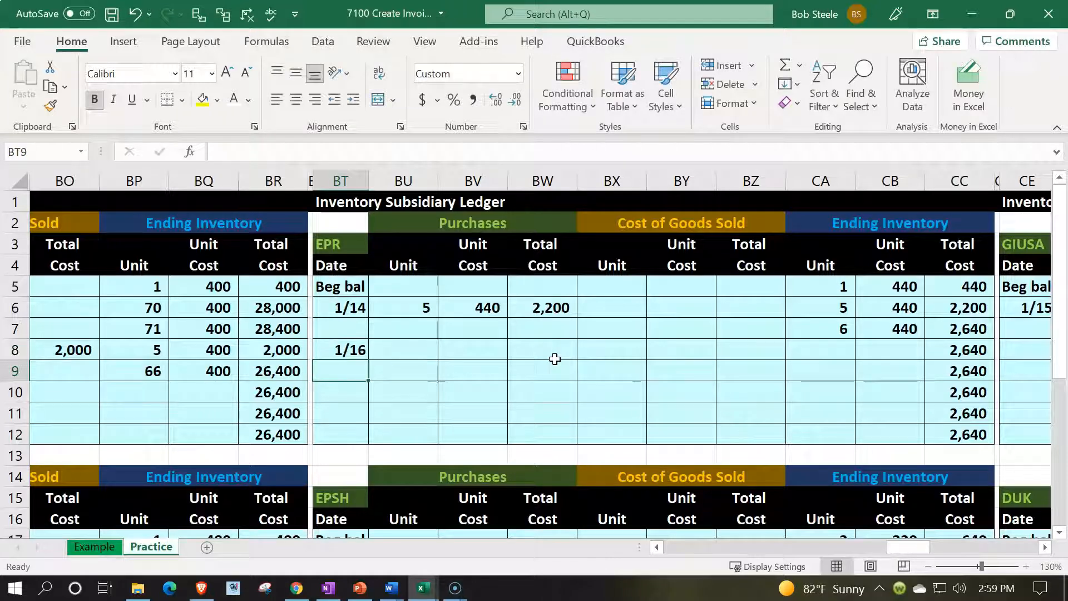
Enter 1 unit in BX8 under EPR's Cost of Goods Sold and link the unit cost in BY8 to CB7
key(Right)
key(Right)
key(Up)
key(Right)
key(Right)
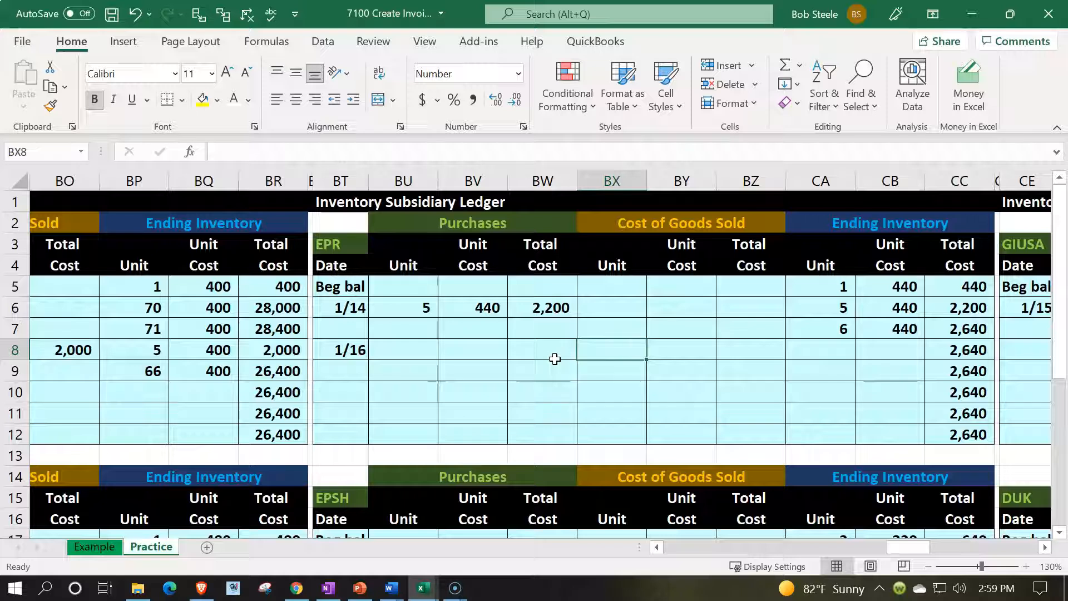
text(1)
key(Right)
text(+)
key(Right)
key(Right)
key(Right)
key(Up)
key(Tab)
Calculate EPR's total cost of goods sold in BZ8 with +BX8*BY8
text(+)
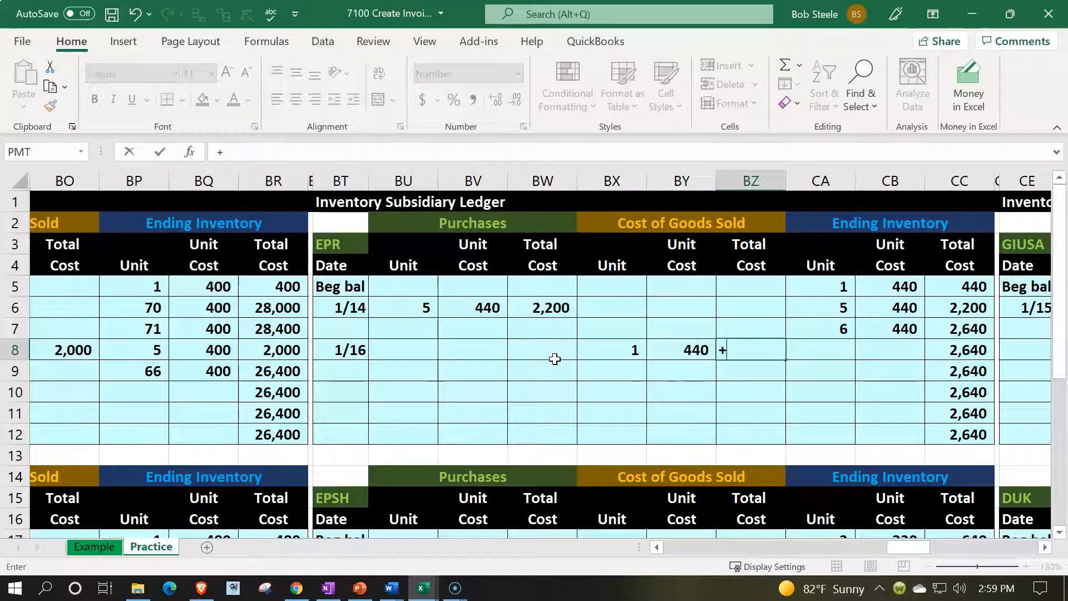
key(Left)
key(Left)
text(*)
key(Left)
key(Return)
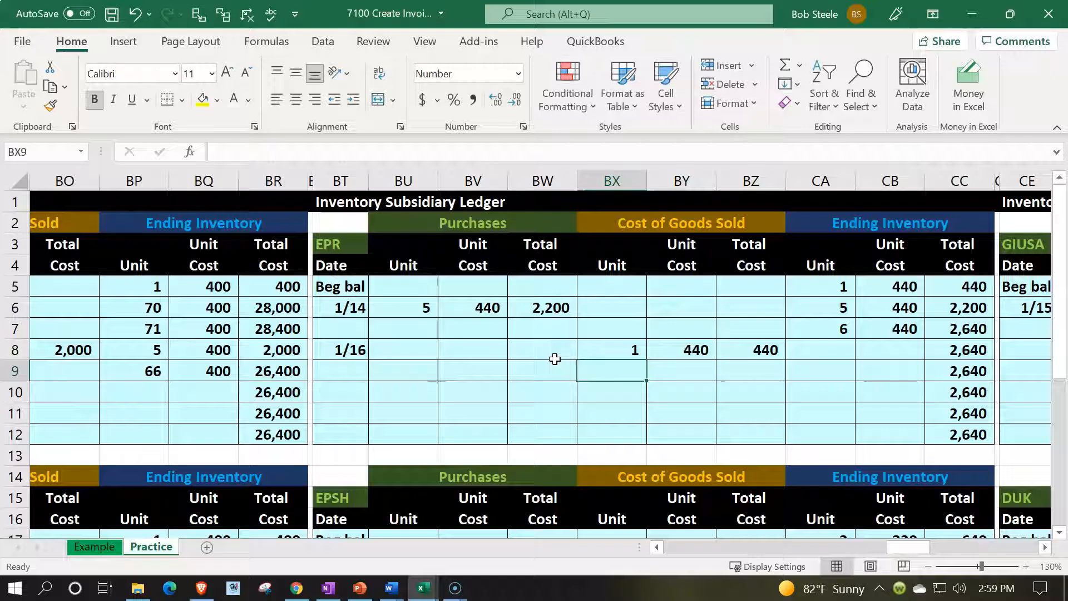
Link EPR's ending inventory units in CA8 to BX8 and the unit cost in CB8 to BY8
key(Right)
key(Right)
key(Up)
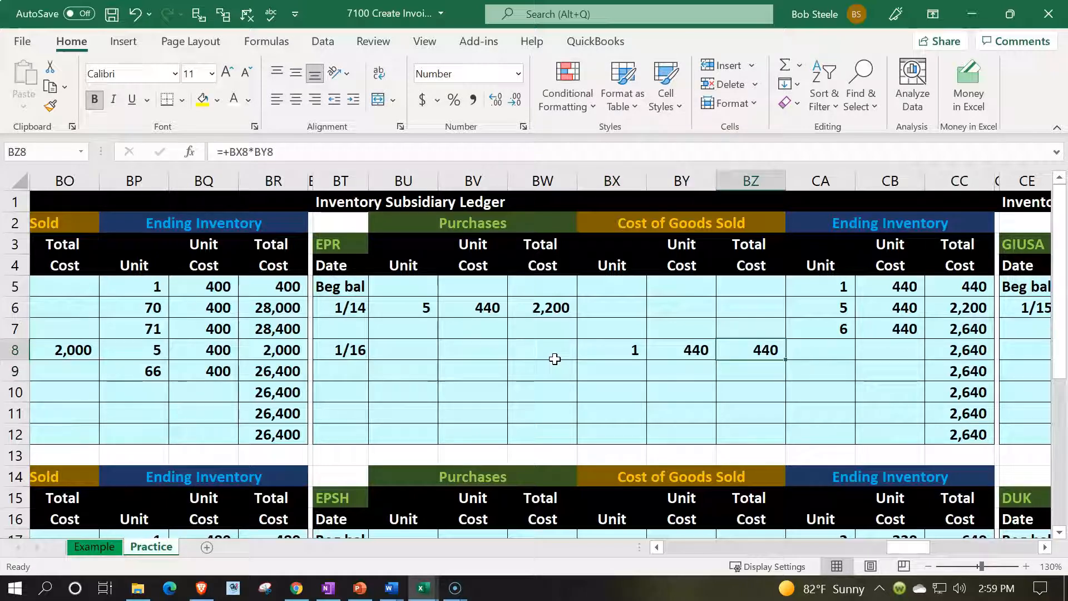
key(Right)
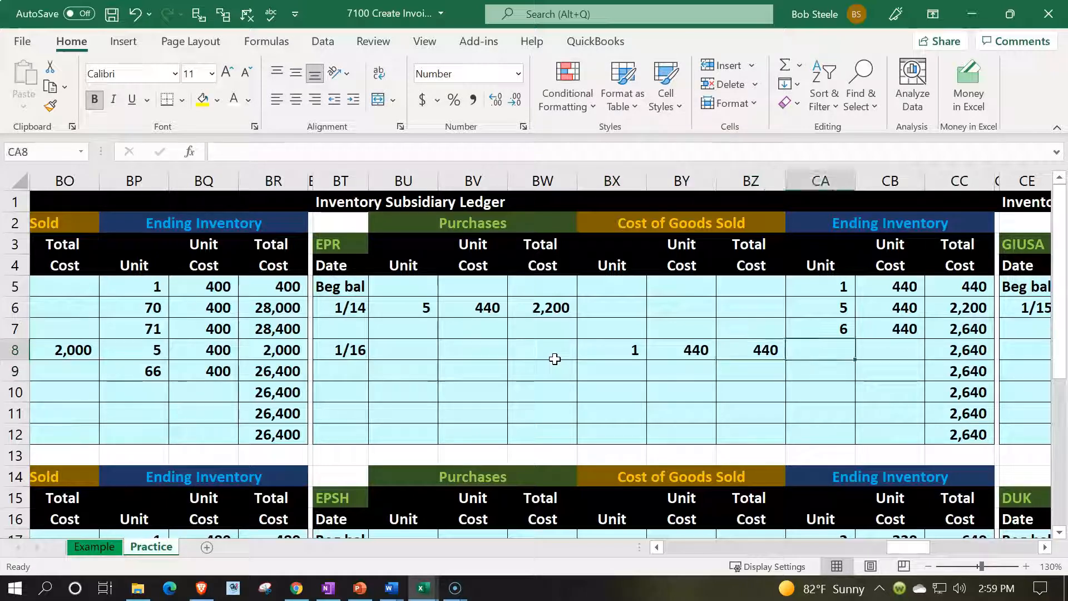
text(+)
key(Left)
key(Left)
key(Left)
key(Tab)
text(+)
key(Left)
key(Left)
key(Left)
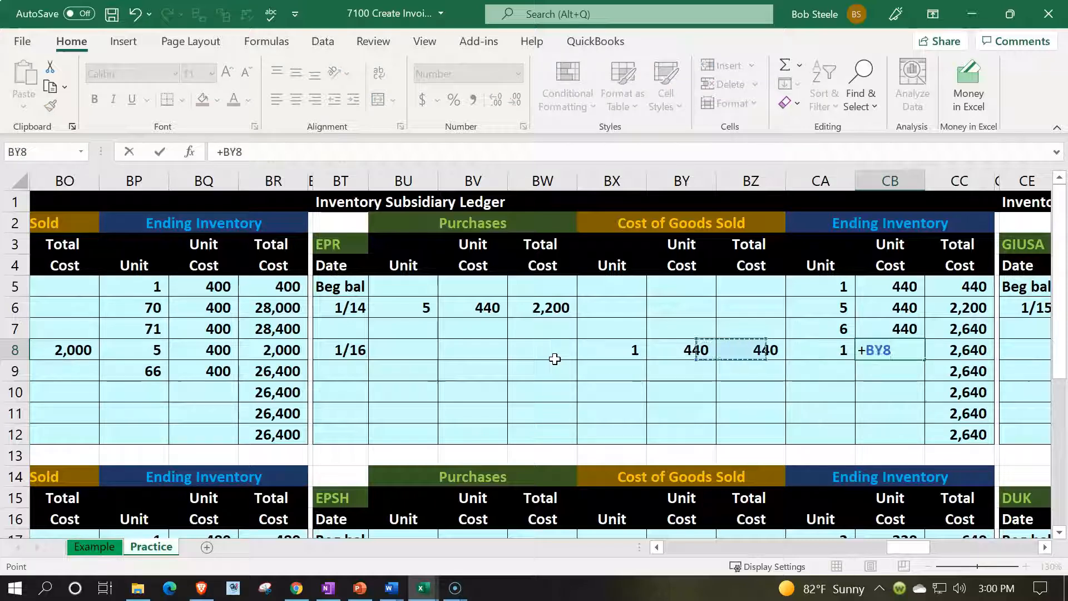
key(Tab)
Calculate the total cost in CC8 of EPR's ending inventory with +CA8*CB8
text(+)
key(Left)
key(Left)
text(*)
key(Left)
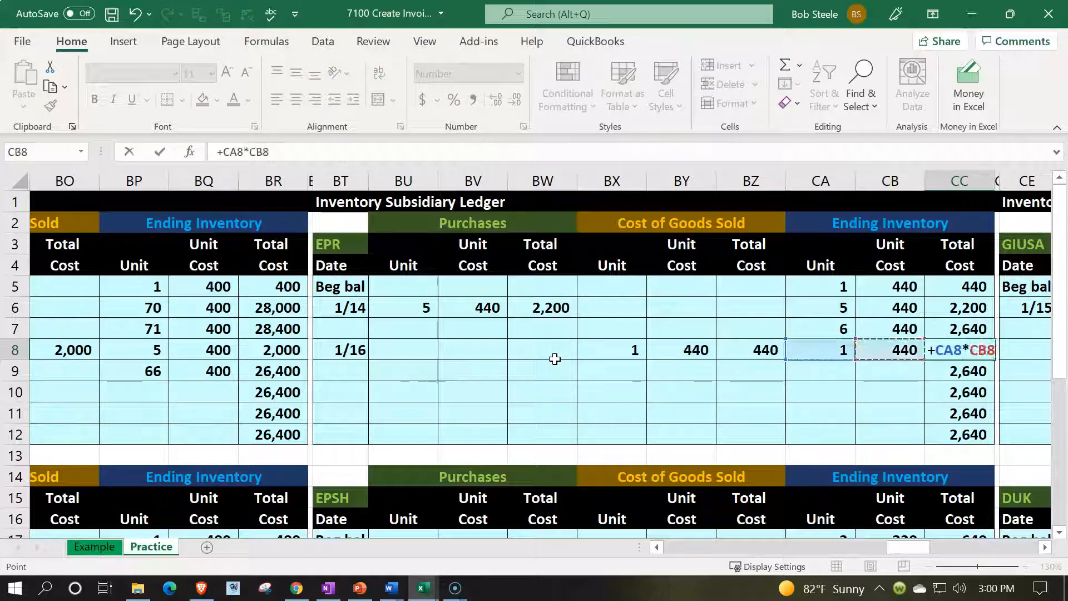
key(Return)
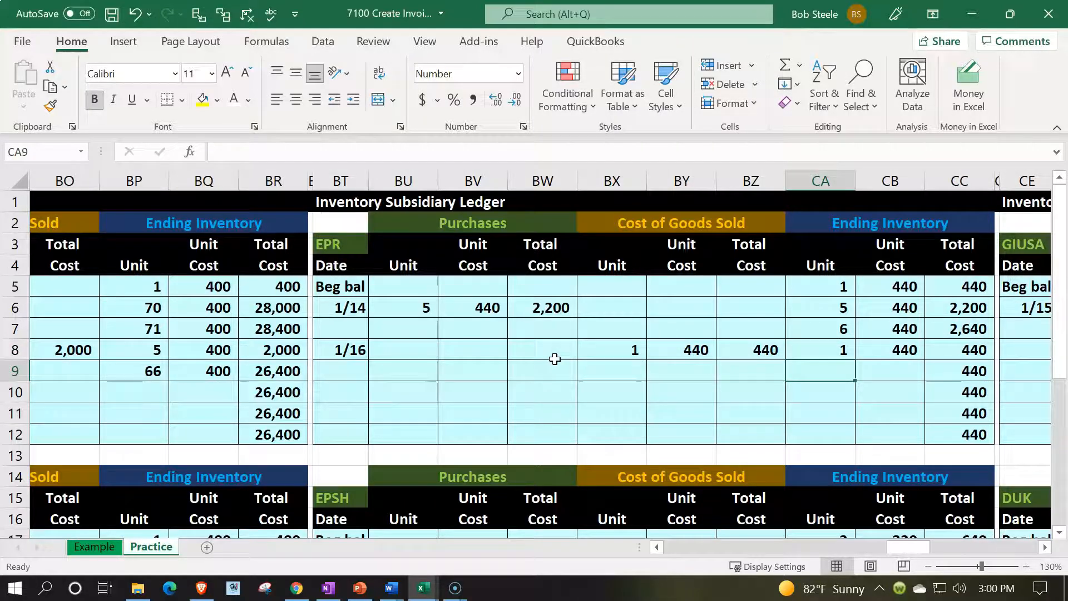
Calculate EPR's remaining units in CA9 with =CA7-CA8 and carry the unit cost into CB9 from CB8
text(=)
key(Up)
key(Up)
text(-)
key(Up)
key(Tab)
text(+)
key(Up)
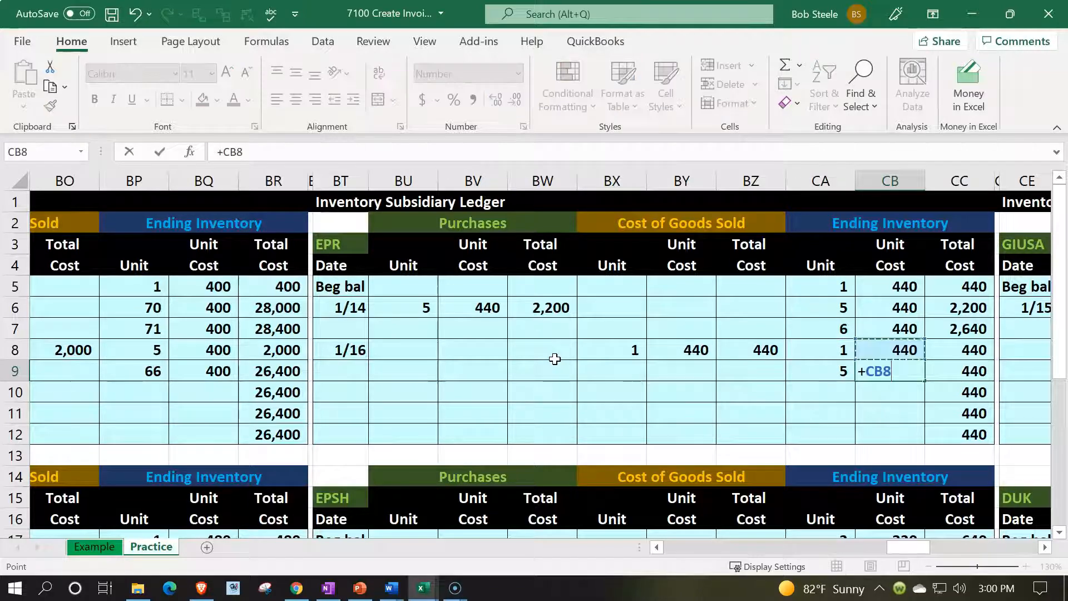
key(Tab)
Replace the total cost in CC9 of EPR's ending inventory with +CA9*CB9
text(+)
key(Left)
key(Left)
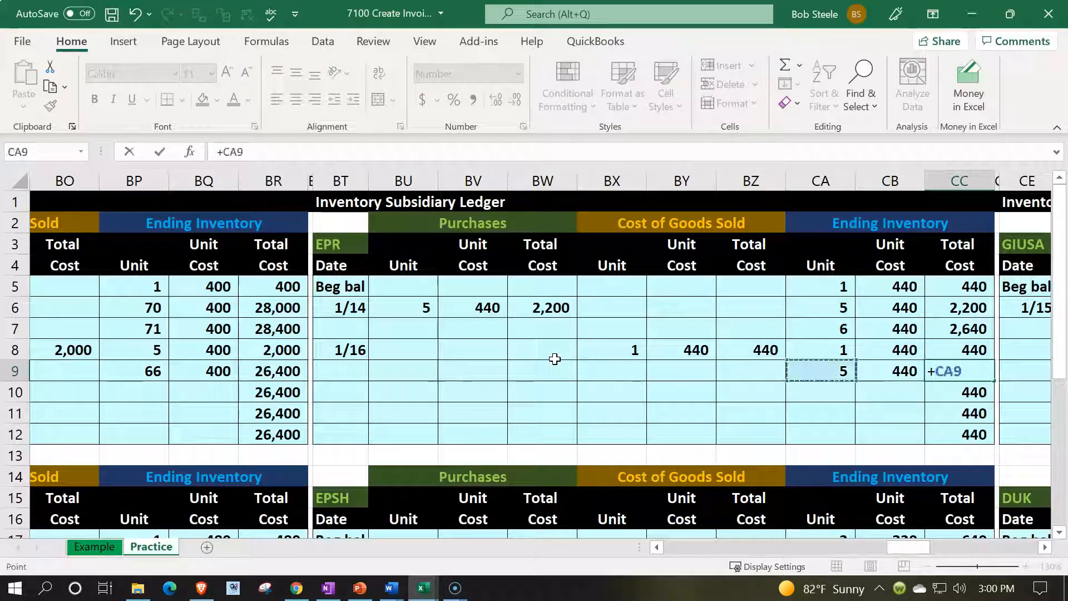
text(*)
key(Left)
key(Return)
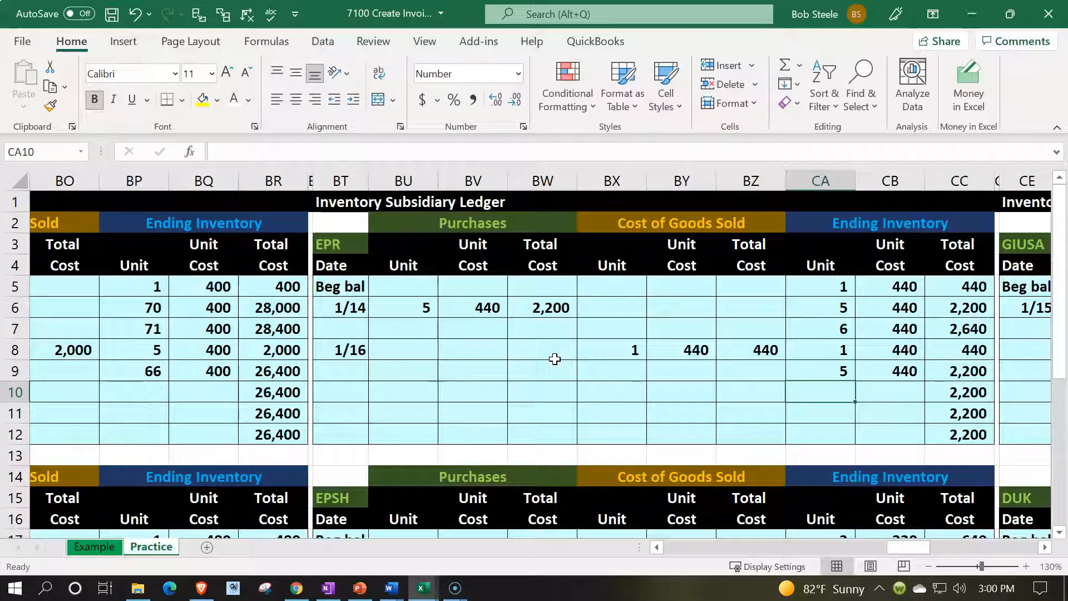
Enter the date 1/16 in BT20 of the EPSH inventory ledger
key(Down)
key(Down)
key(Down)
key(Down)
key(Down)
key(Down)
key(Down)
key(Down)
key(Down)
key(Down)
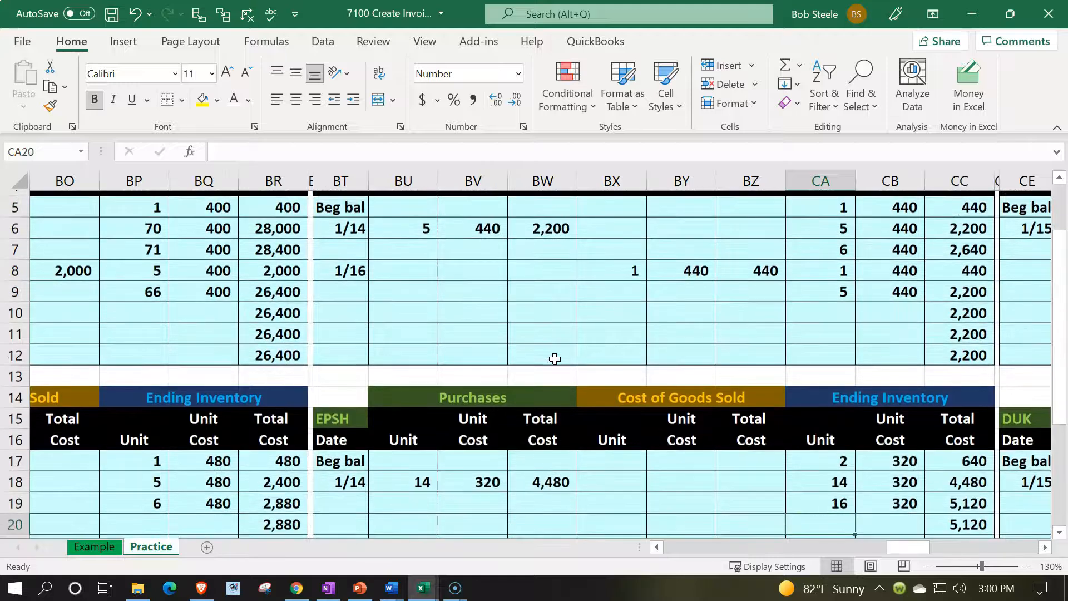
key(Down)
key(Down)
key(Down)
key(Down)
key(Left)
key(Left)
key(Left)
key(Left)
key(Left)
key(Left)
key(Left)
key(Up)
key(Up)
key(Right)
key(Right)
key(Right)
key(Up)
key(Up)
key(Right)
key(Right)
key(Right)
key(Right)
key(Right)
key(Left)
key(Left)
key(Left)
key(Left)
key(Left)
key(Left)
key(Left)
key(Left)
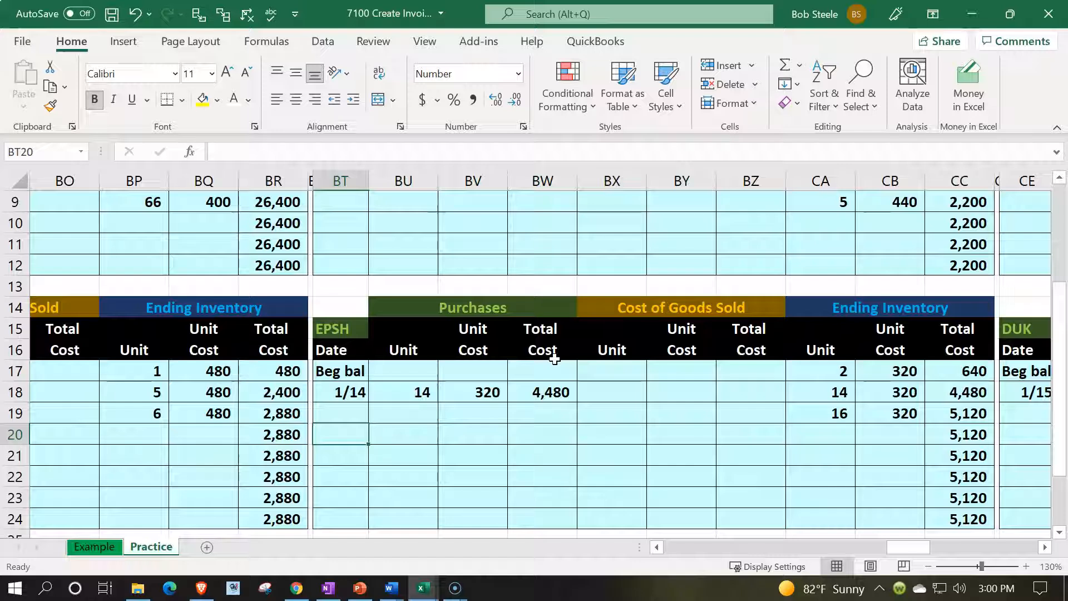
text(1)
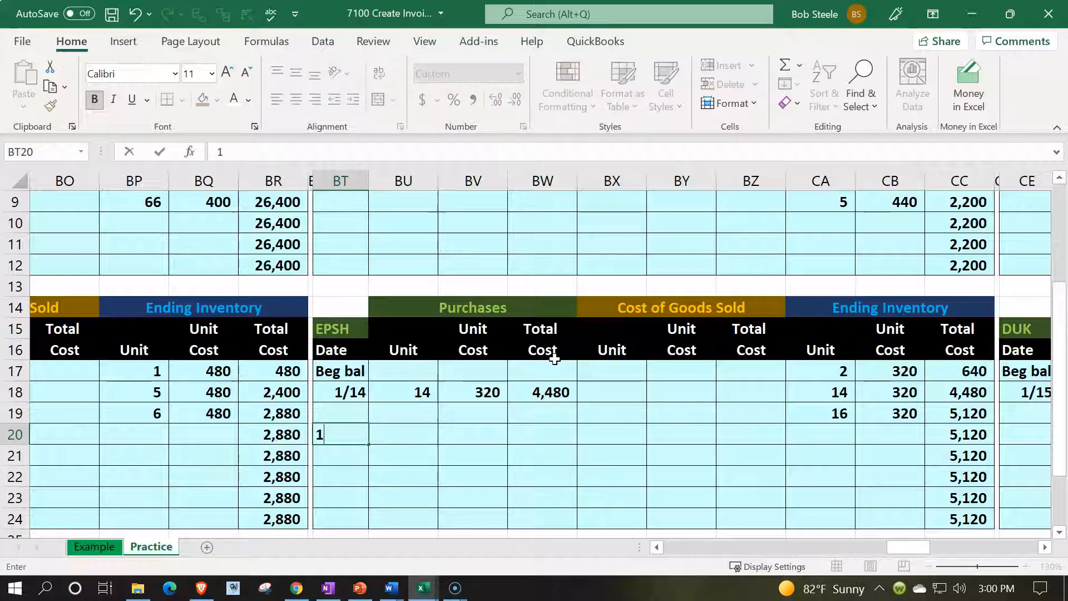
text(/16)
Enter 1 unit sold in BX20 under EPSH's cost of goods sold and link BY20 to the ending inventory's unit cost
key(Right)
key(Right)
key(Right)
key(Right)
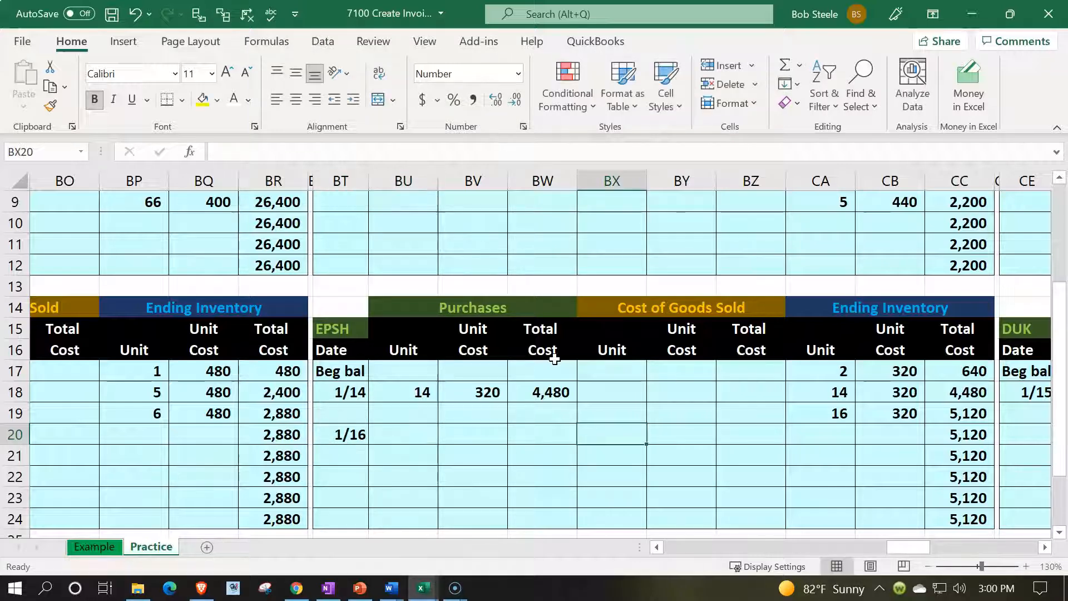
text(1)
key(Right)
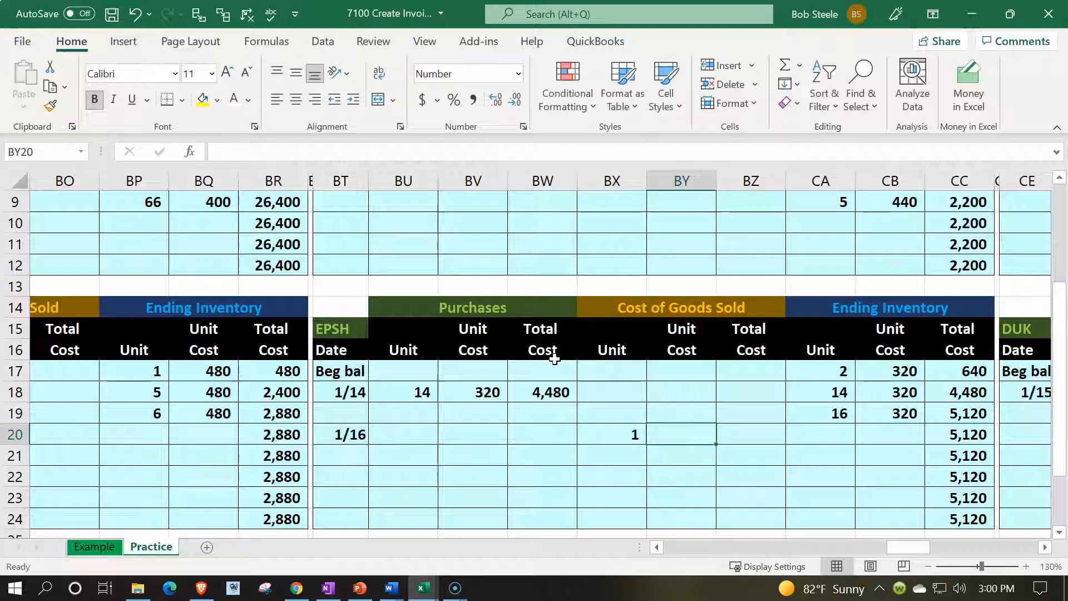
text(+)
key(Right)
key(Right)
key(Right)
key(Tab)
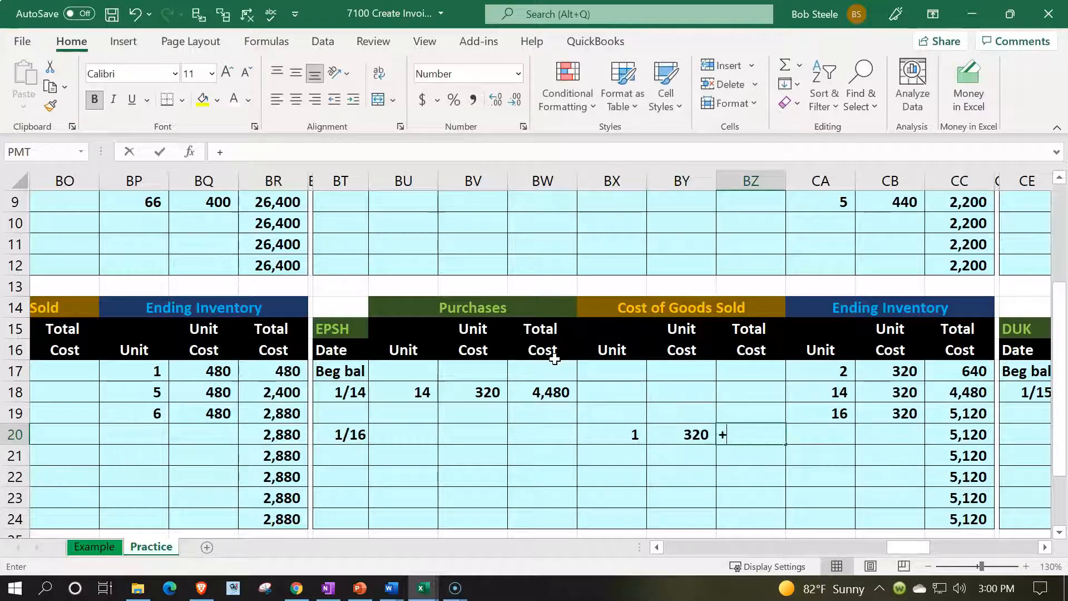
Calculate EPSH's total cost of goods sold in BZ20 with +BX20*BY20
text(+)
key(Left)
key(Left)
text(*)
key(Left)
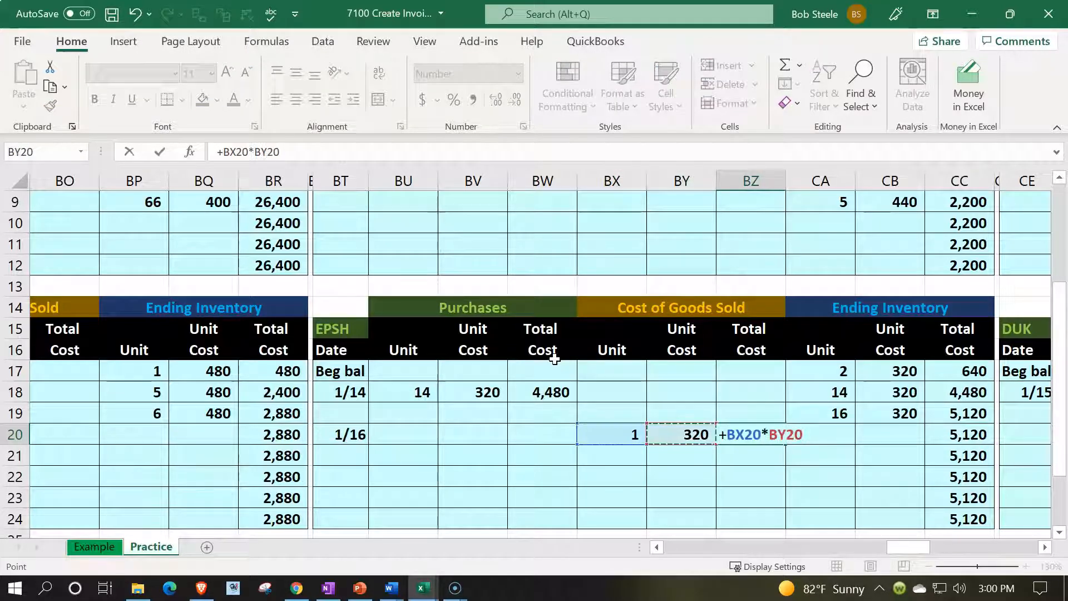
key(Return)
Link EPSH's ending inventory units in CA20 to BX20 and the unit cost in CB20 to BY20
key(Right)
key(Right)
key(Right)
key(Right)
key(Right)
key(Right)
key(Right)
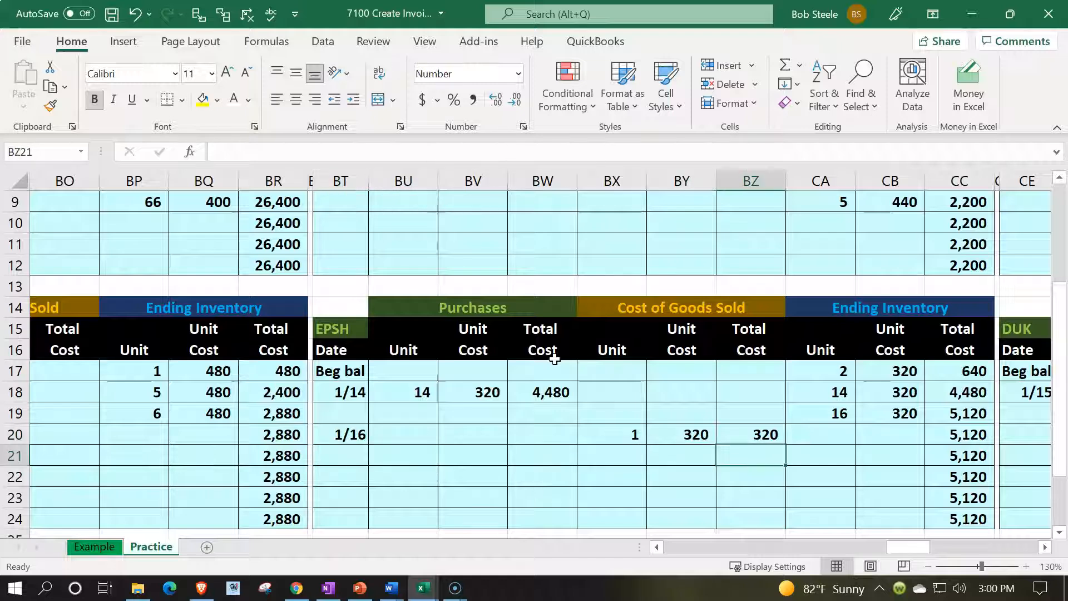
key(Up)
text(+)
key(Left)
key(Left)
key(Left)
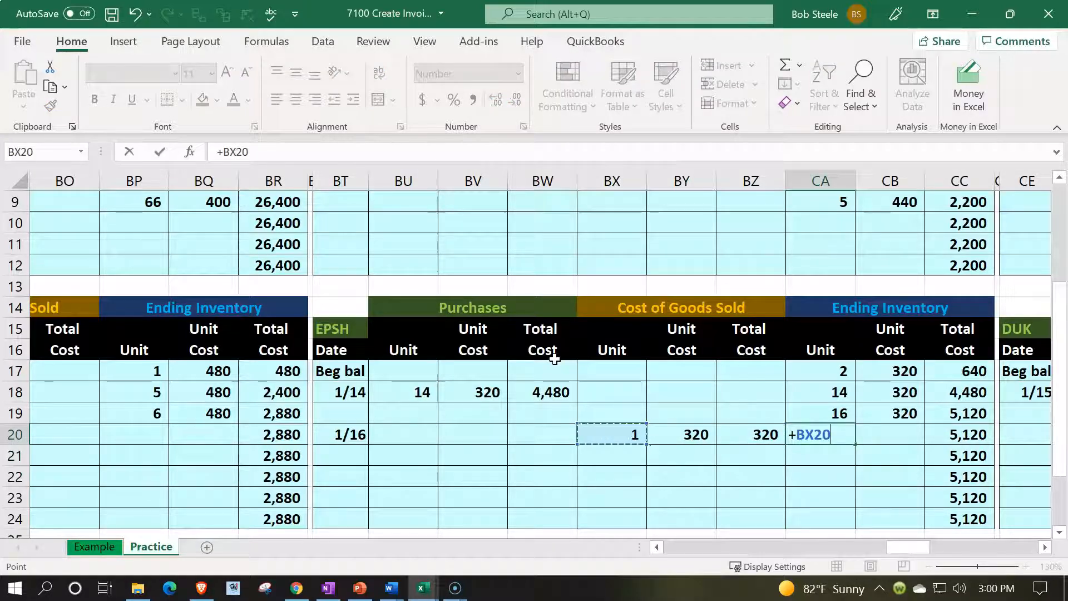
key(Tab)
text(+)
key(Left)
key(Left)
key(Left)
key(Tab)
Replace the total cost in CC20 of EPSH's ending inventory with +CA20*CB20
text(+)
key(Up)
key(Down)
key(Left)
key(Left)
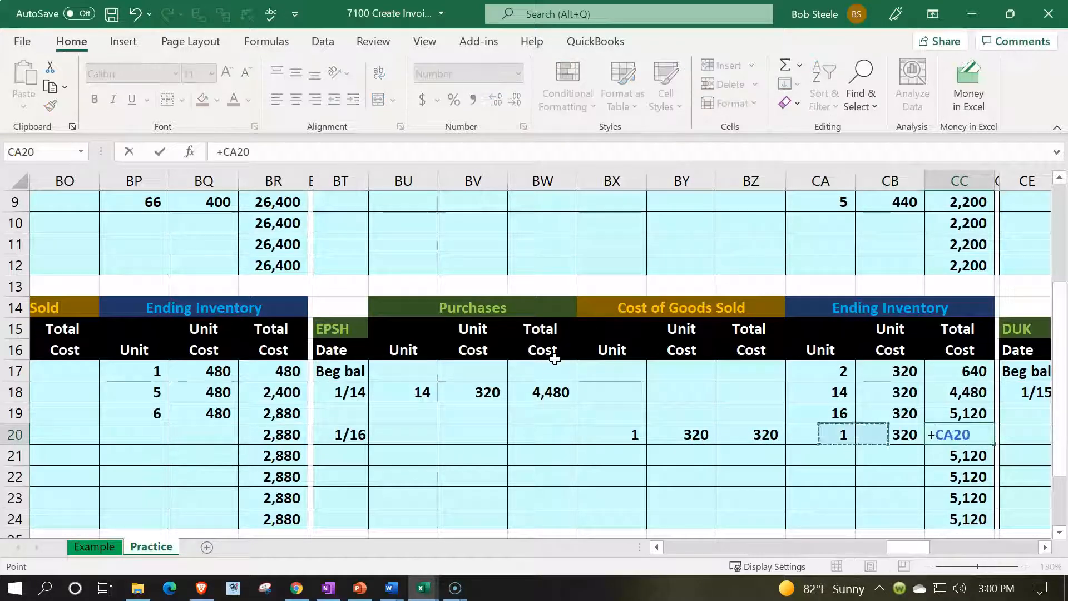
text(*)
key(Left)
key(Return)
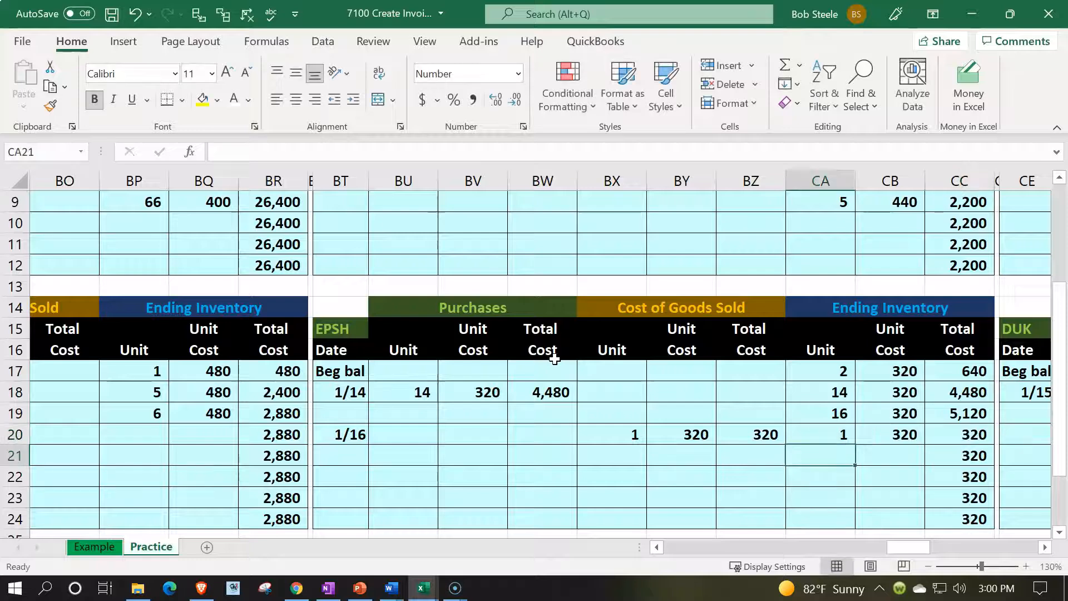
Calculate EPSH's remaining units in CA21 with =CA19-CA20 and carry the unit cost into CB21 from CB20
text(=)
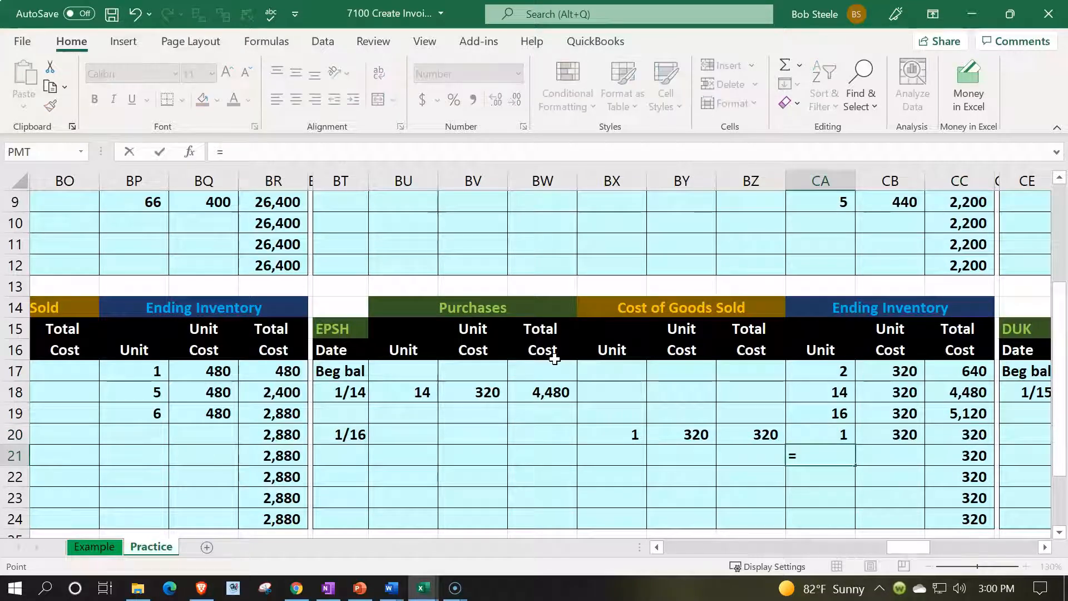
key(Up)
key(Up)
text(-)
key(Up)
key(Tab)
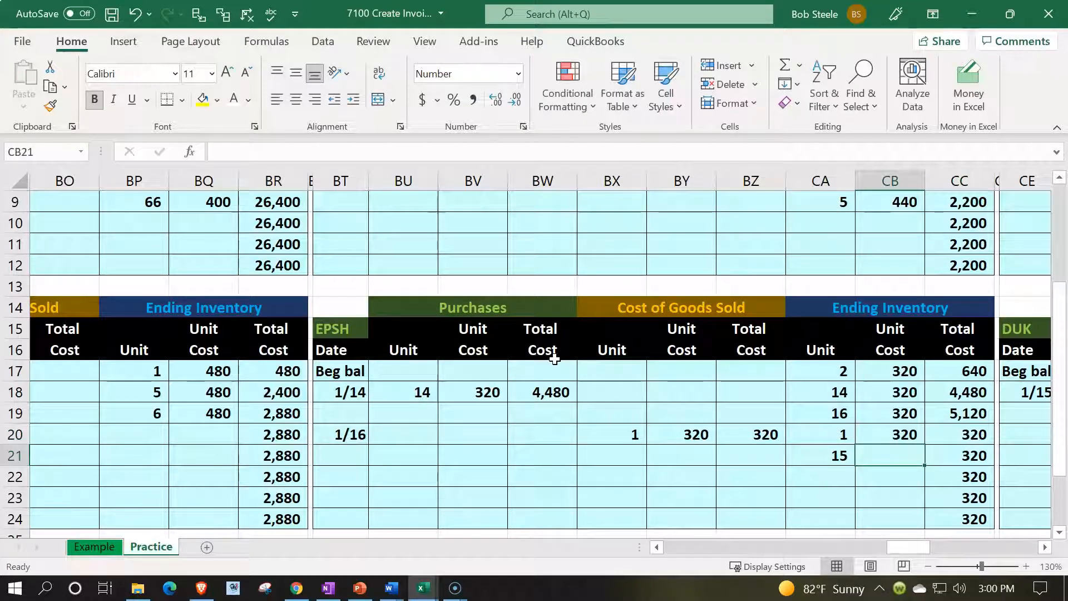
text(+)
key(Up)
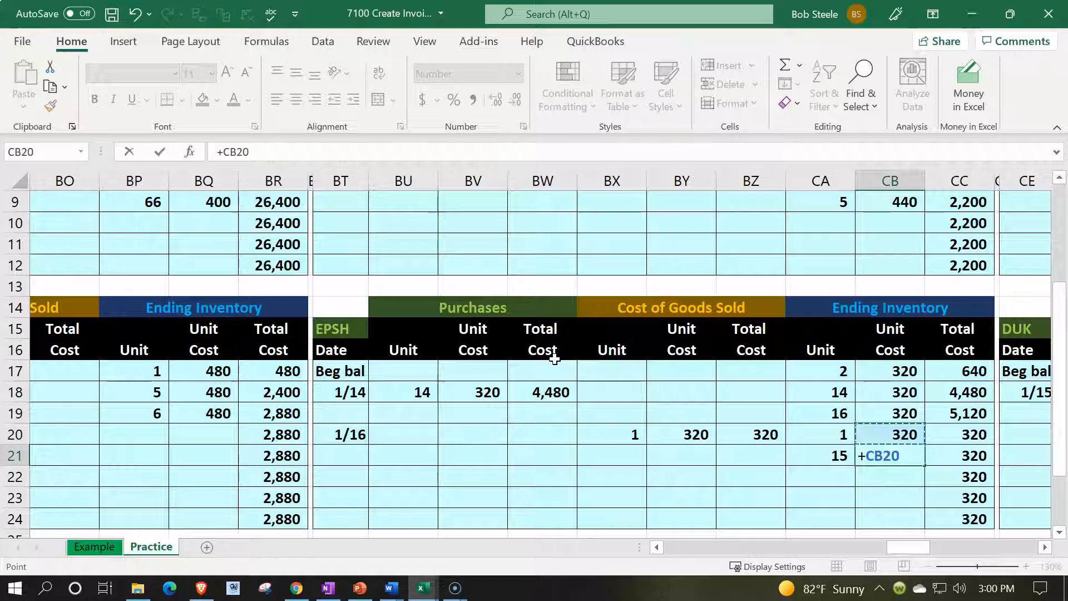
key(Tab)
Replace the total cost in CC21 of EPSH's ending inventory with =CA21*CB21
text(=)
key(Left)
key(Left)
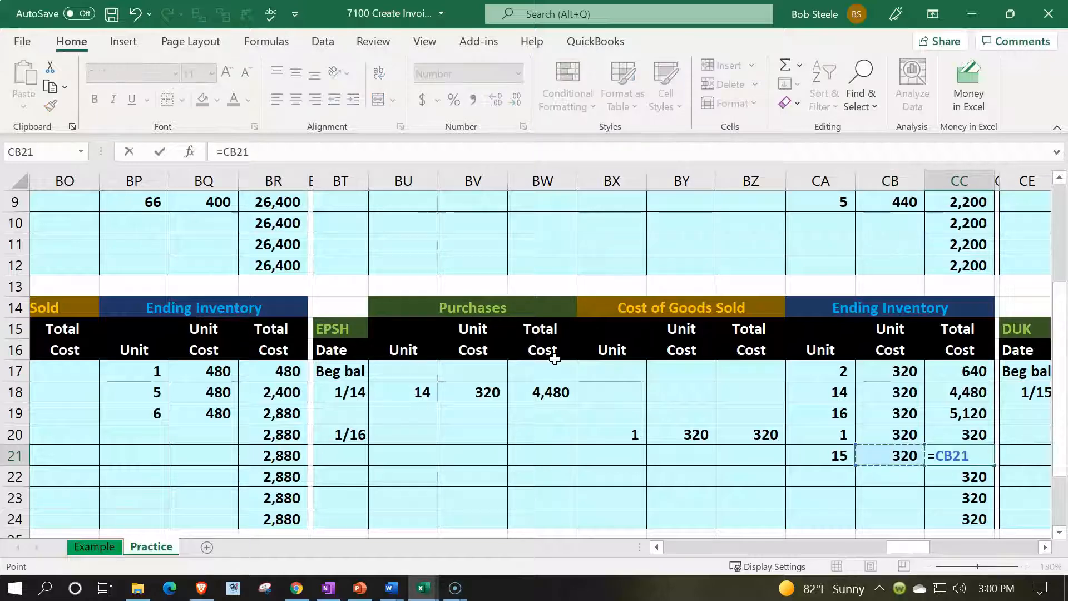
text(*)
key(Left)
key(Return)
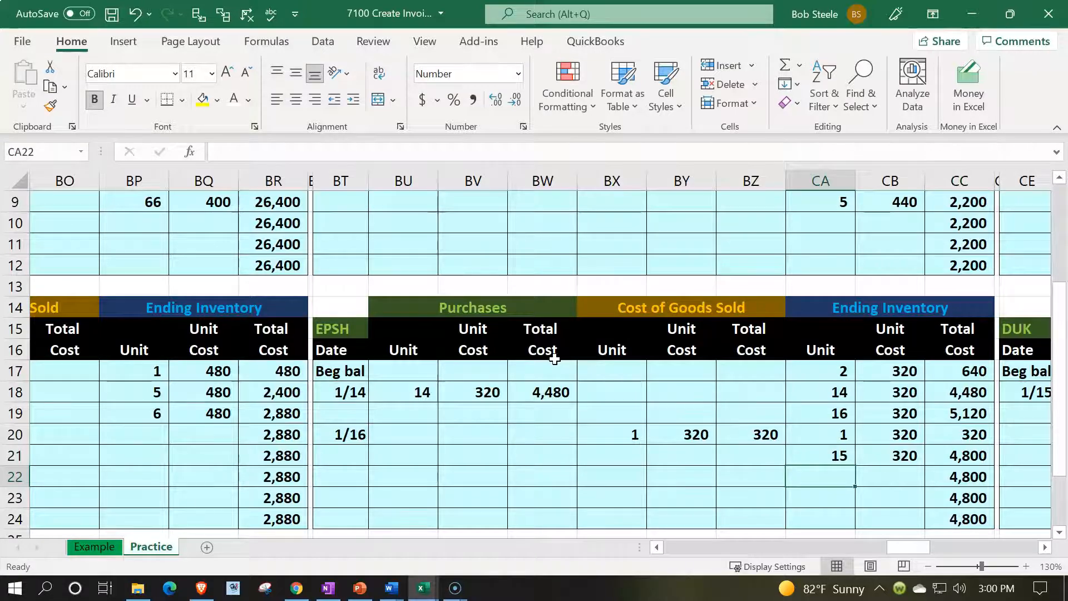
Check the combined cost of goods sold for the invoice by selecting the total costs in BO8, BZ8 and BZ20 together
scroll(457, 383, up, 1)
click(225, 321)
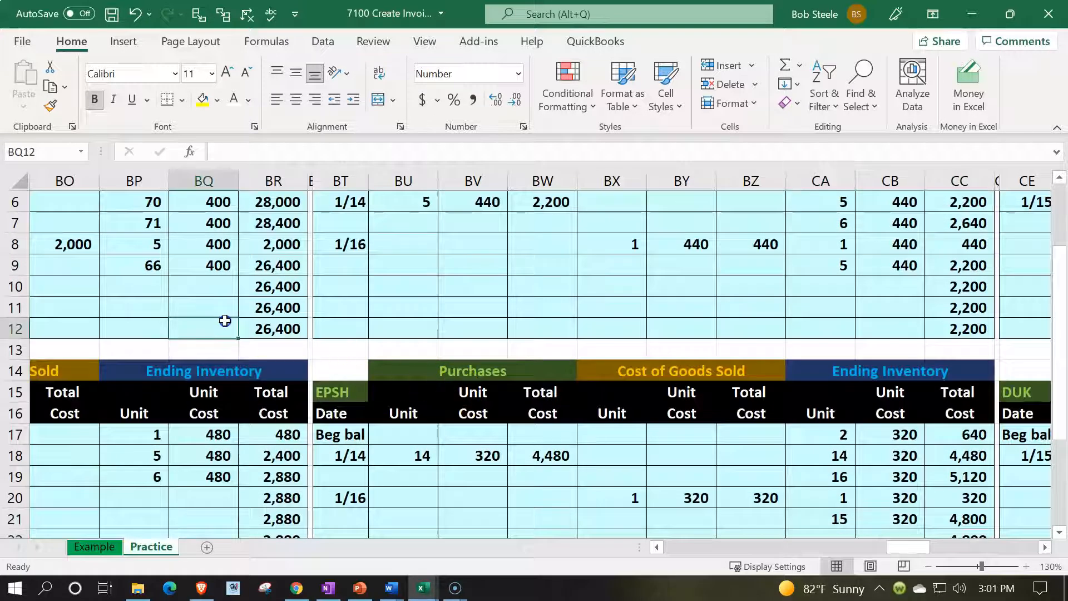
key(Left)
key(Left)
key(Left)
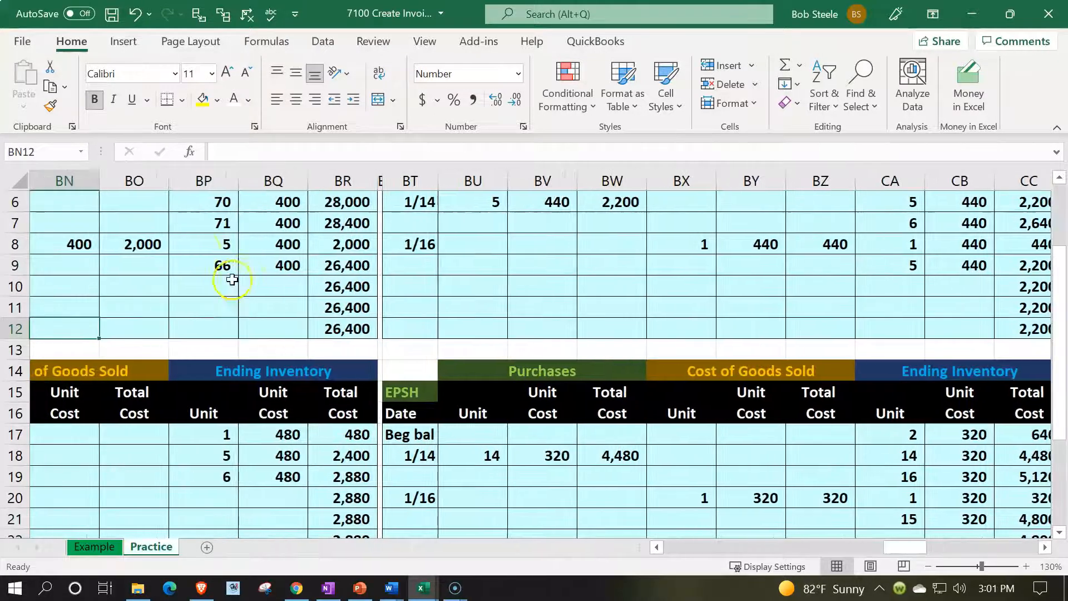
click(152, 245)
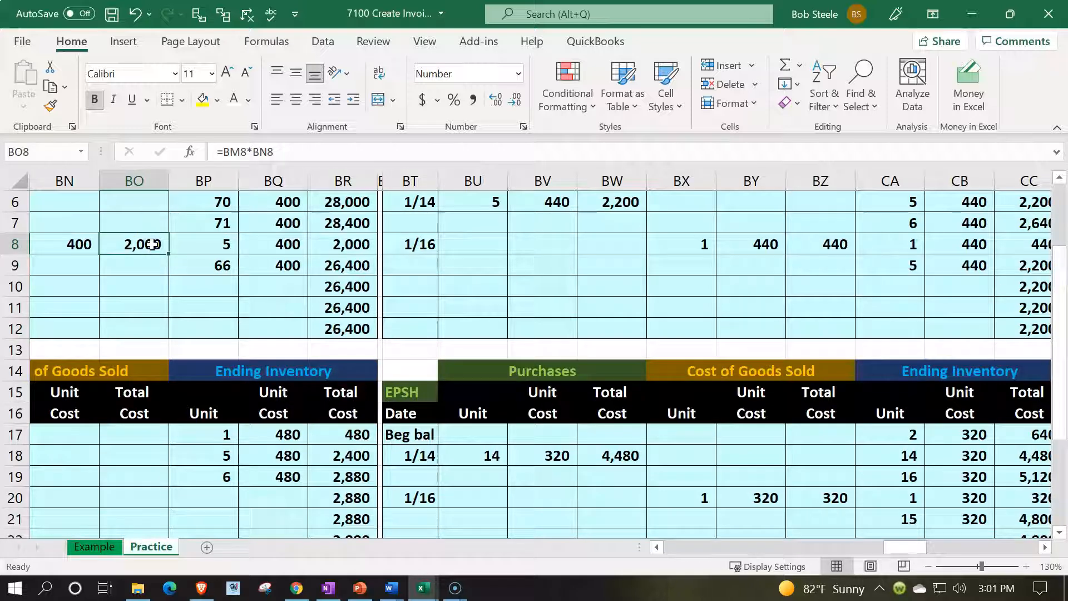
ctrl+click(833, 246)
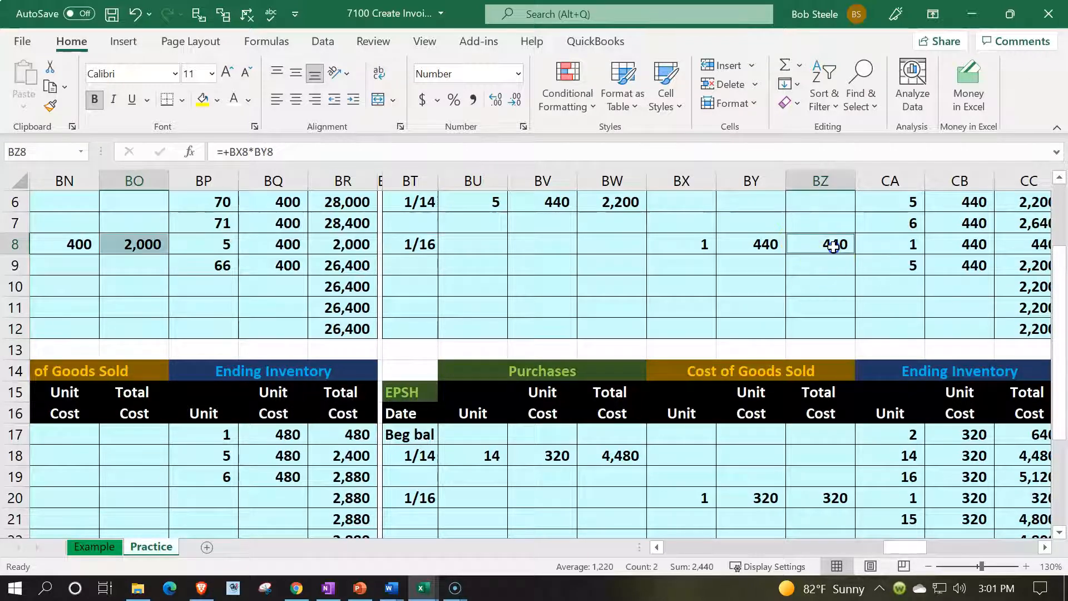
ctrl+click(833, 496)
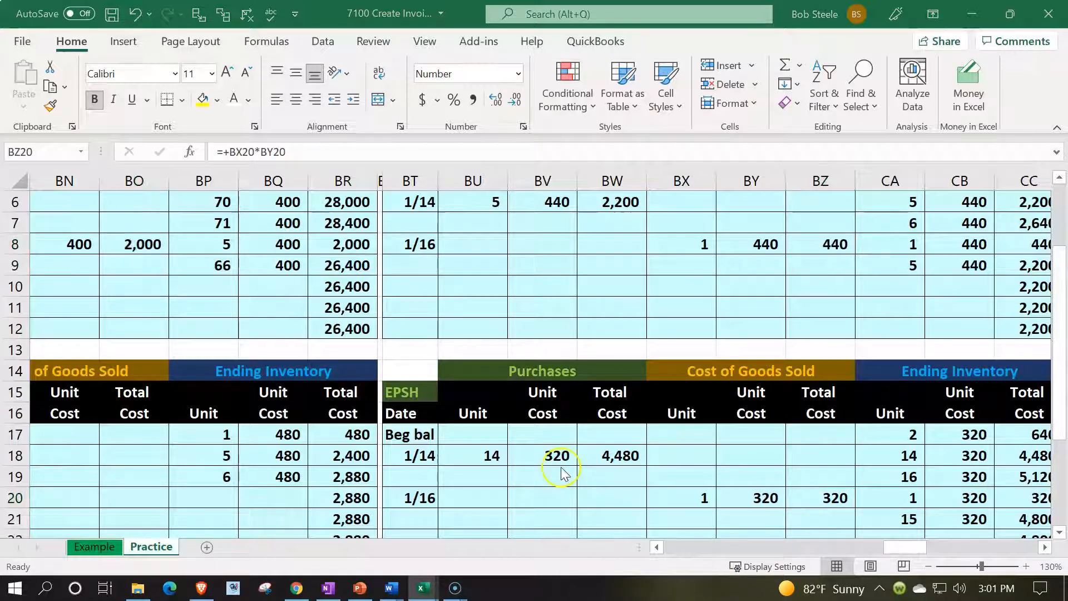
Examine the inventory subsidiary ledger's total in BI1 and its difference from S6 in BJ1
click(260, 266)
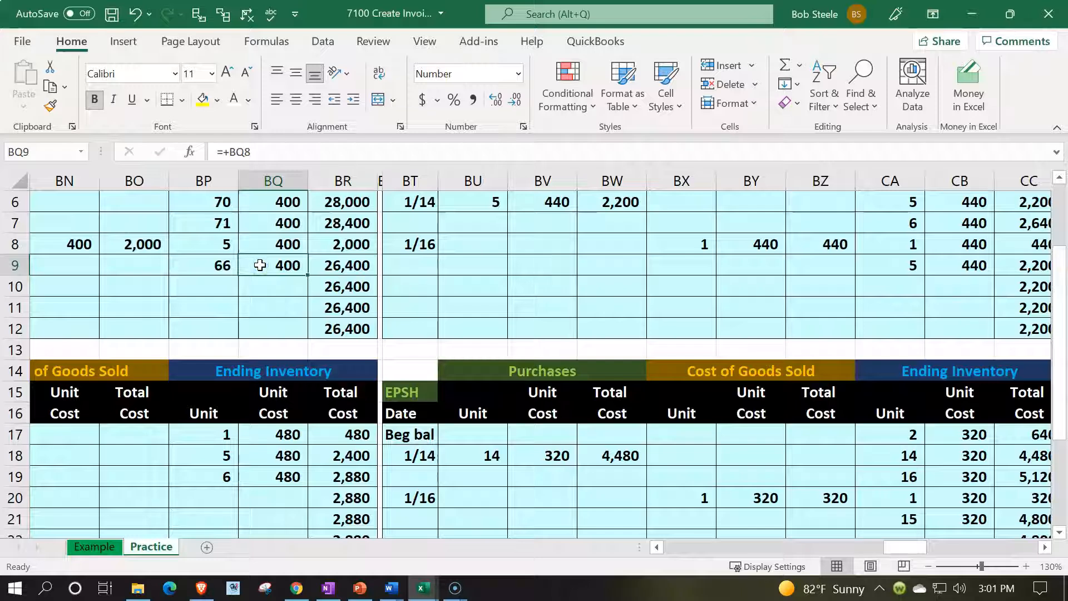
key(Left)
key(Left)
key(Left)
key(Left)
key(Left)
key(Left)
key(Left)
key(Left)
key(Left)
key(Left)
key(Left)
key(Up)
key(Up)
key(Up)
key(Up)
key(Up)
key(Up)
key(Up)
key(Up)
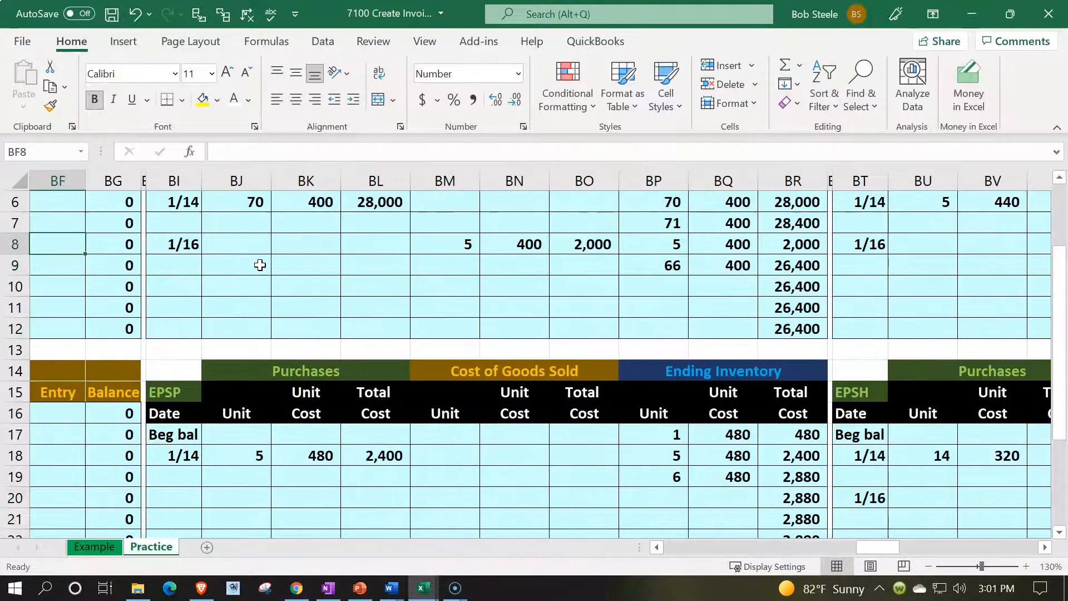
key(Left)
key(Right)
key(Right)
key(Right)
key(Right)
key(Right)
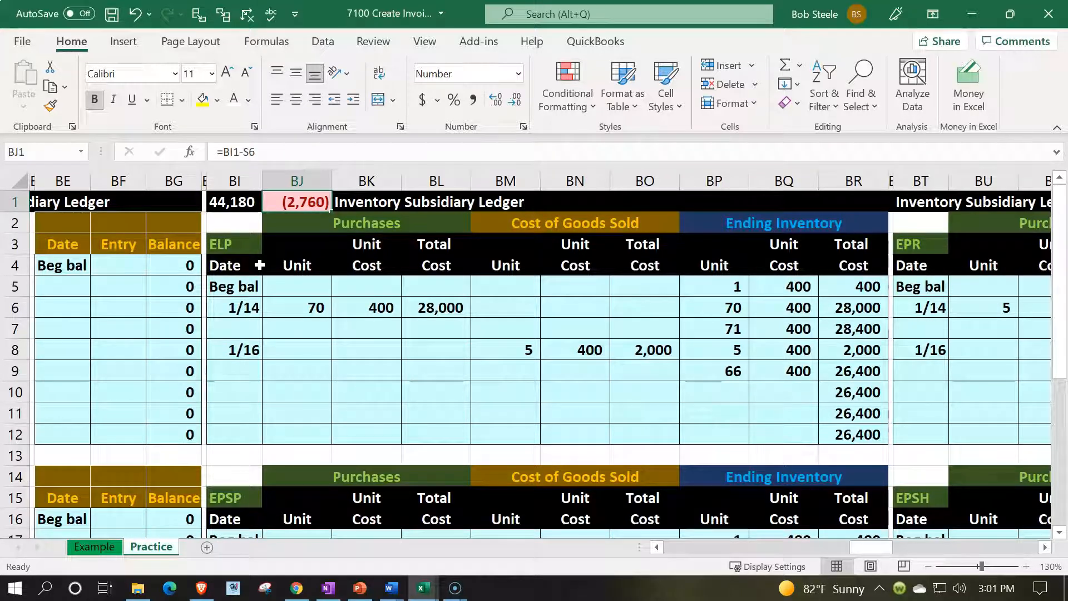
Enter the Cost of Goods Sold debit in M6 of the 1/16 journal entry with =BO8+BZ8+BZ20 from the inventory subsidiary ledgers
key(Left)
key(Left)
key(Left)
key(Left)
key(Left)
key(Left)
key(Left)
key(Left)
key(Left)
key(Left)
key(Left)
key(Left)
key(Left)
key(Left)
key(Left)
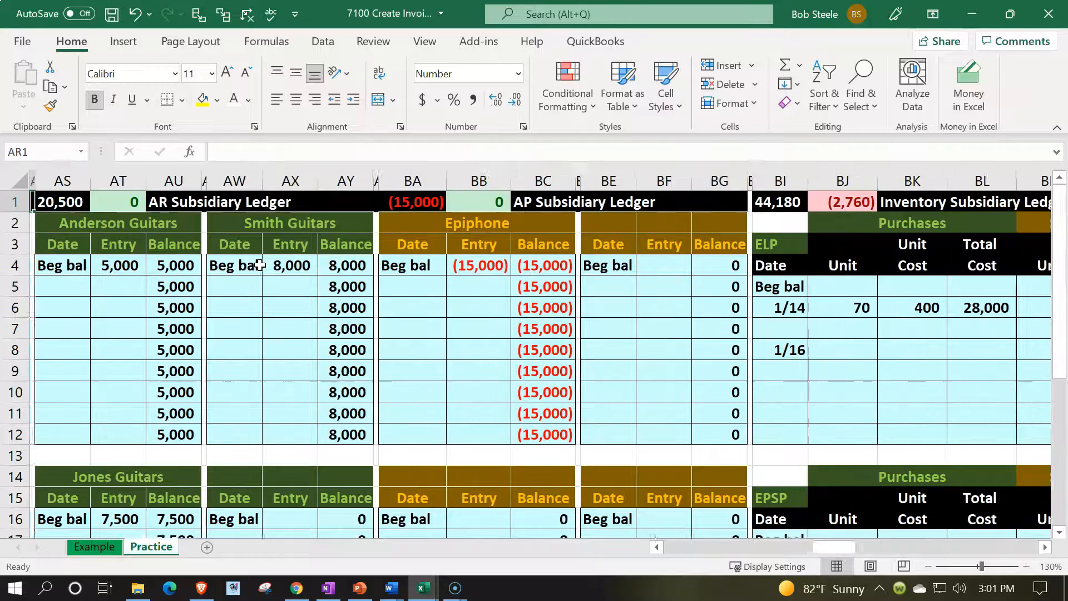
key(Left)
key(Left)
key(Left)
key(Left)
key(Left)
key(Left)
key(Left)
key(Left)
key(Left)
key(Left)
key(Left)
key(Left)
key(Left)
key(Left)
key(Left)
key(Left)
key(Left)
key(Left)
key(Left)
key(Left)
key(Down)
key(Down)
key(Down)
key(Down)
key(Down)
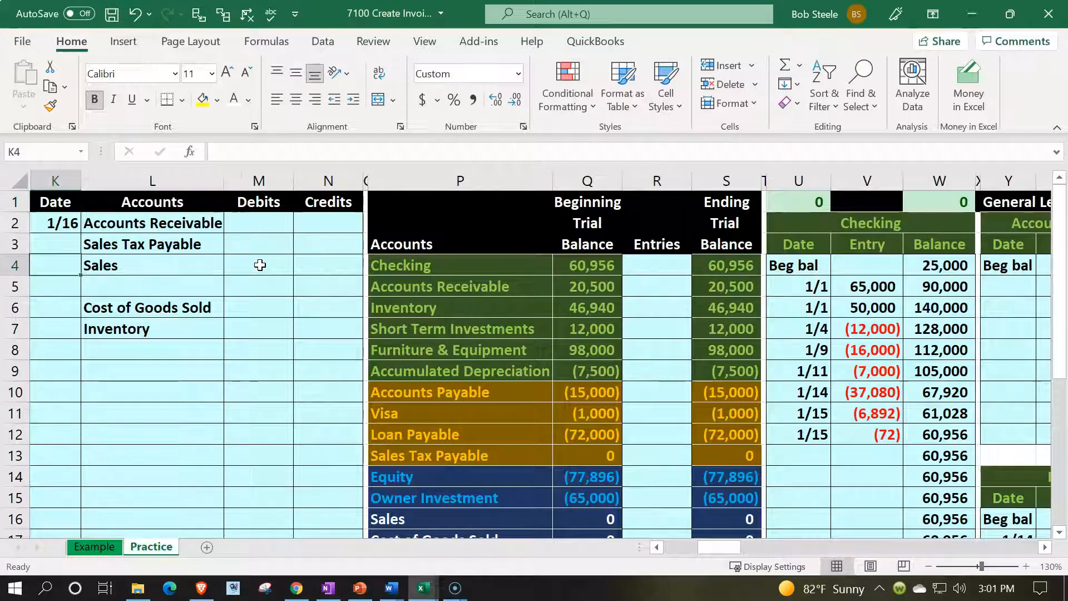
key(Right)
key(Right)
key(Down)
key(Right)
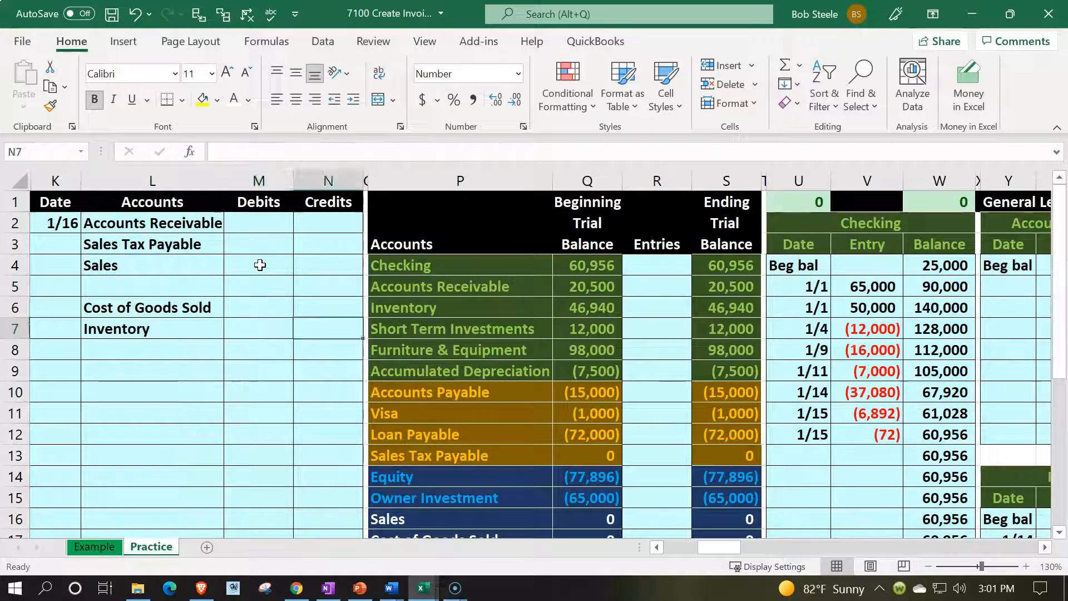
key(Up)
key(Up)
key(Up)
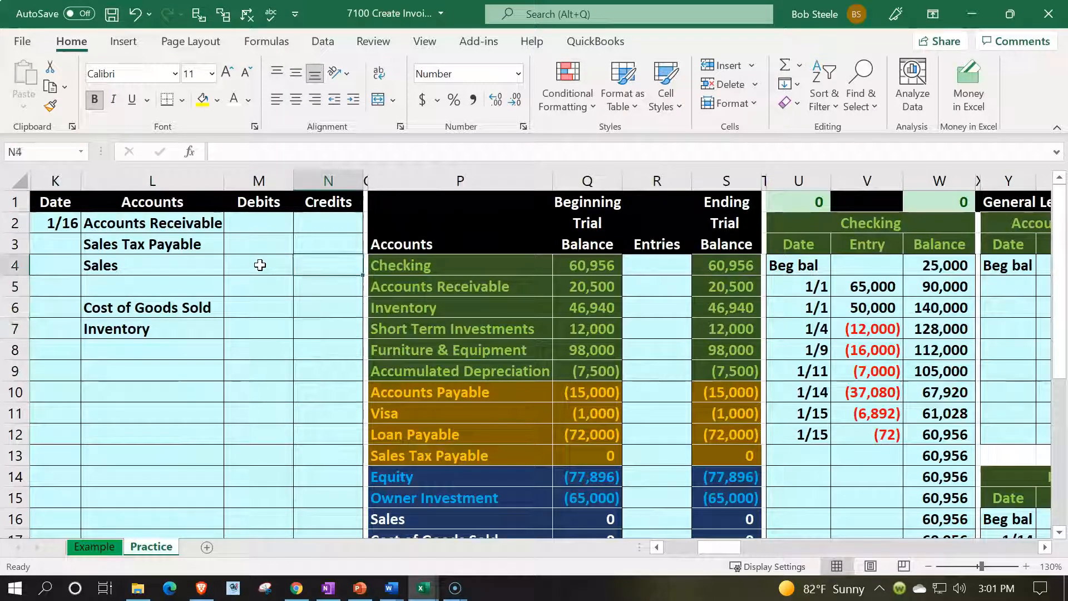
key(Left)
key(Down)
key(Down)
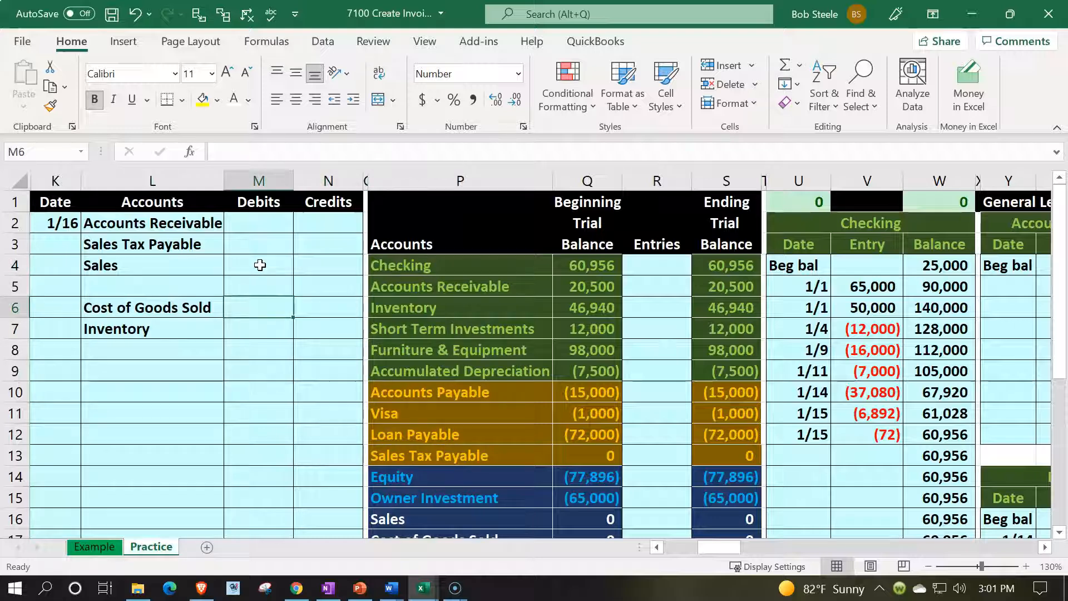
text(=)
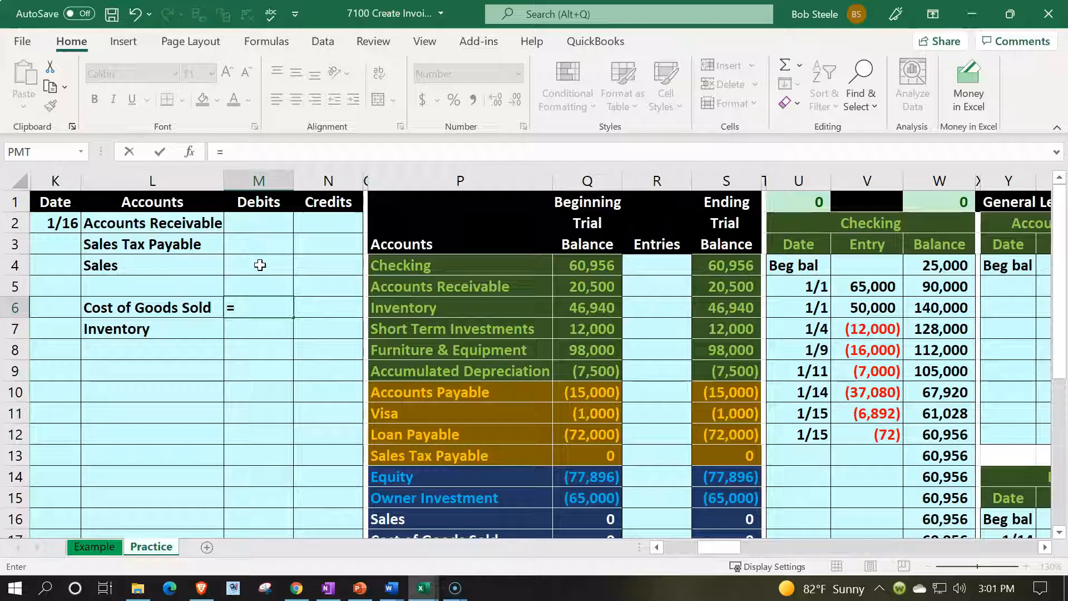
key(Right)
key(Right)
key(Right)
key(Right)
key(Right)
key(Right)
key(Right)
key(Right)
key(Right)
key(Right)
key(Right)
key(Right)
key(Right)
key(Right)
key(Right)
key(Right)
key(Right)
key(Right)
key(Right)
key(Right)
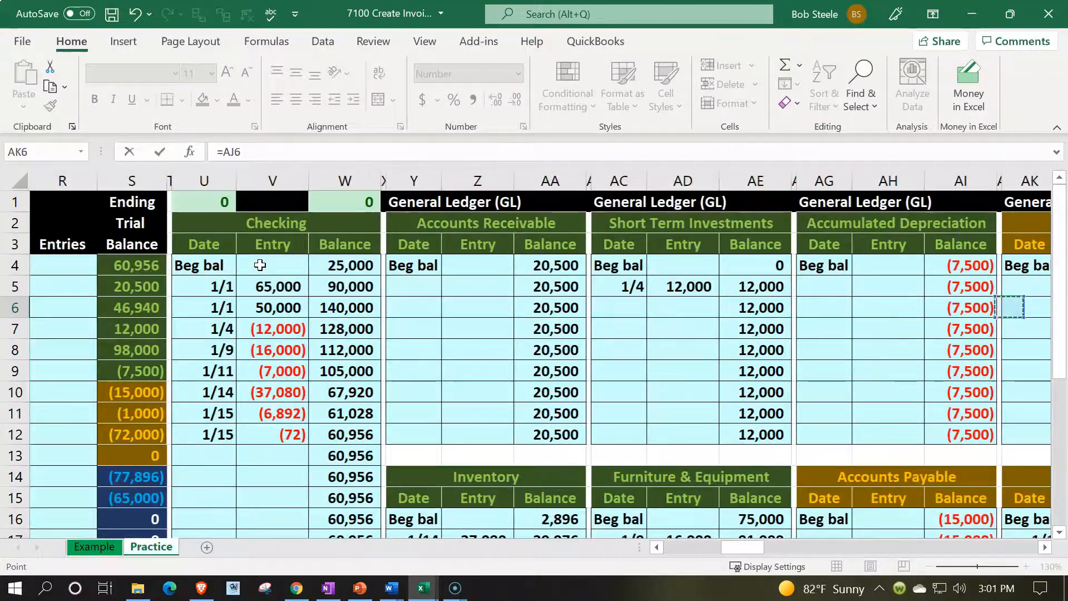
key(Right)
key(Right)
key(Right)
key(Right)
key(Right)
key(Right)
key(Right)
key(Right)
key(Right)
key(Right)
key(Right)
key(Right)
key(Right)
key(Right)
key(Right)
key(Right)
key(Right)
key(Right)
key(Right)
key(Right)
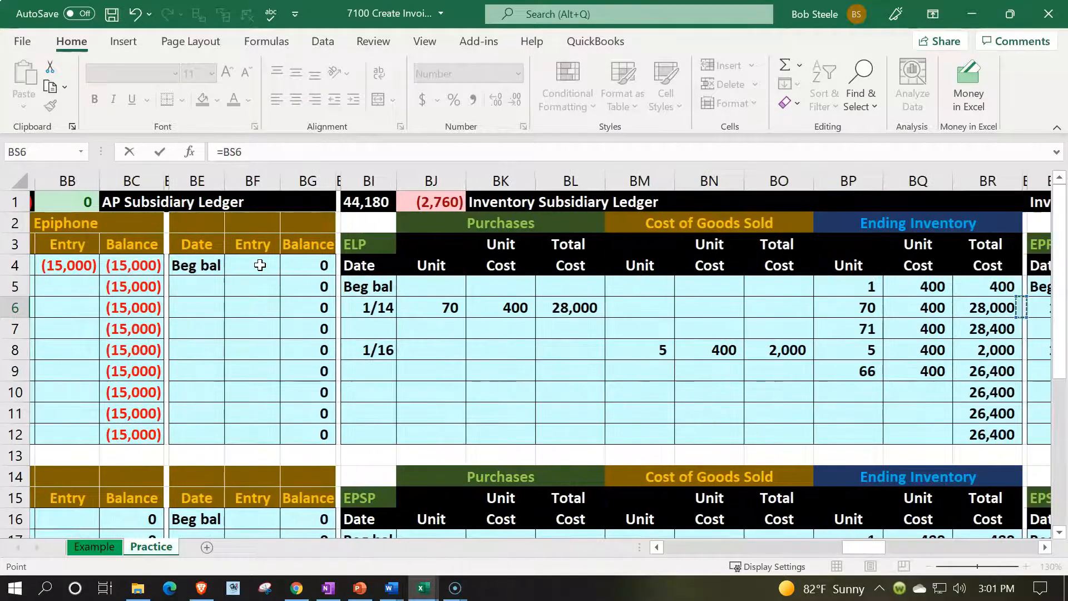
key(Right)
key(Right)
key(Right)
key(Right)
key(Right)
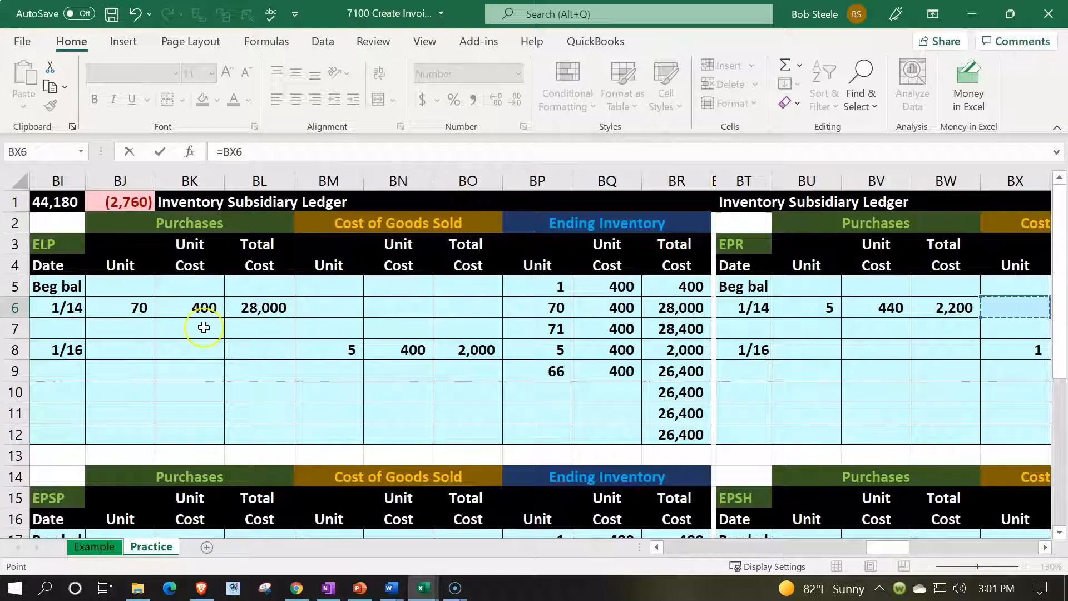
click(477, 351)
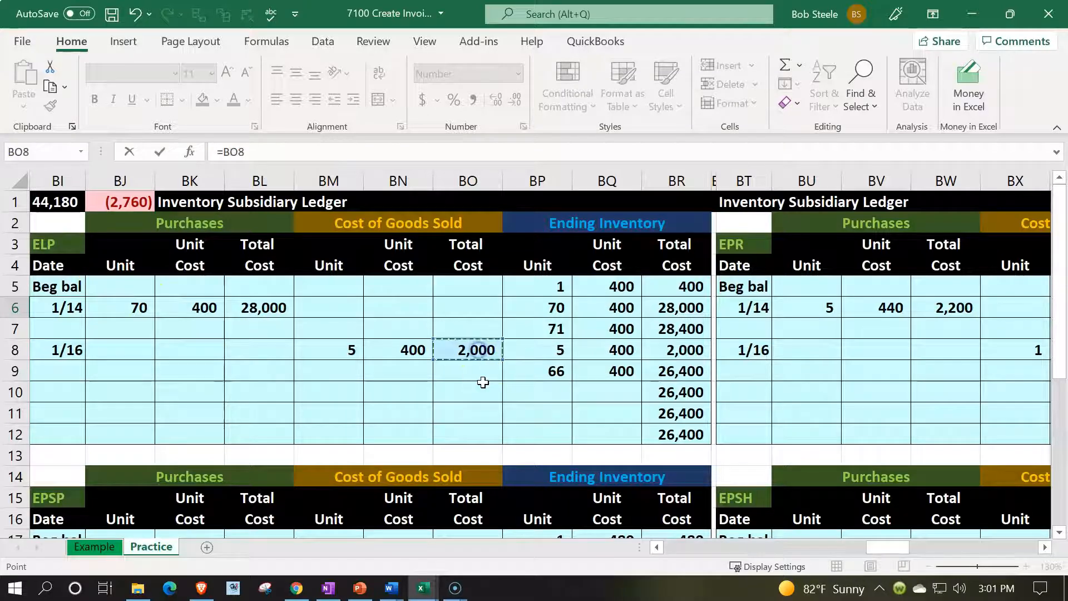
text(+)
click(868, 356)
key(Right)
key(Right)
key(Right)
key(Right)
key(Right)
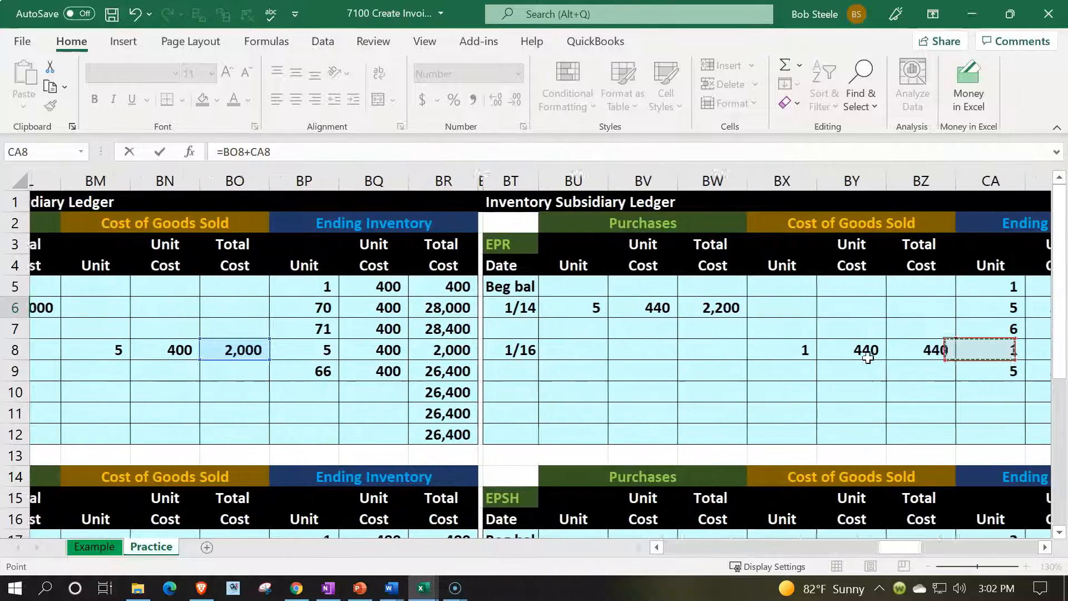
key(Left)
text(+)
scroll(528, 268, down, 2)
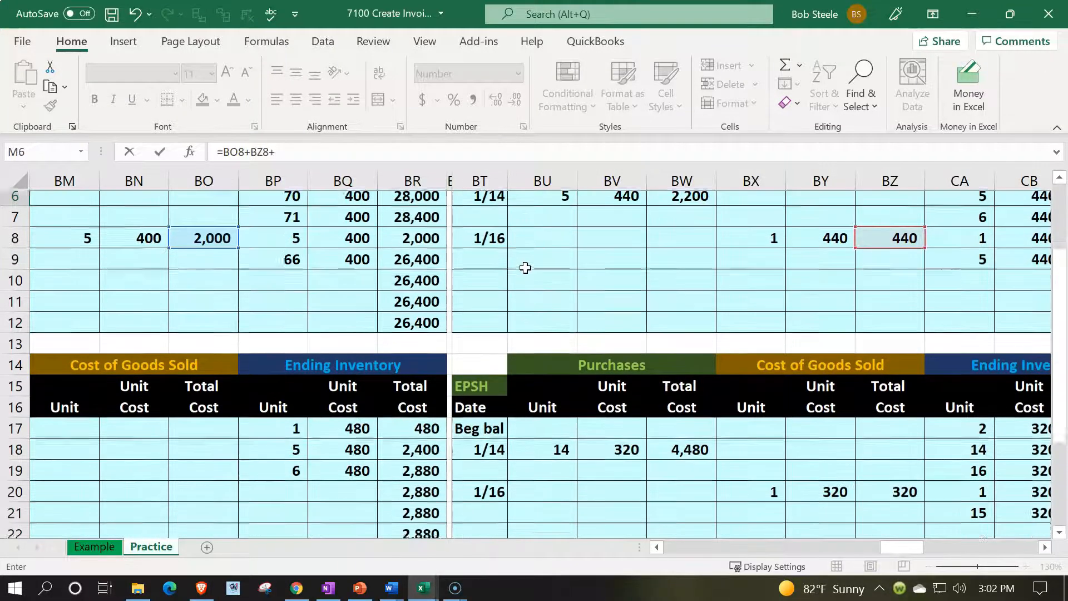
scroll(525, 267, down, 1)
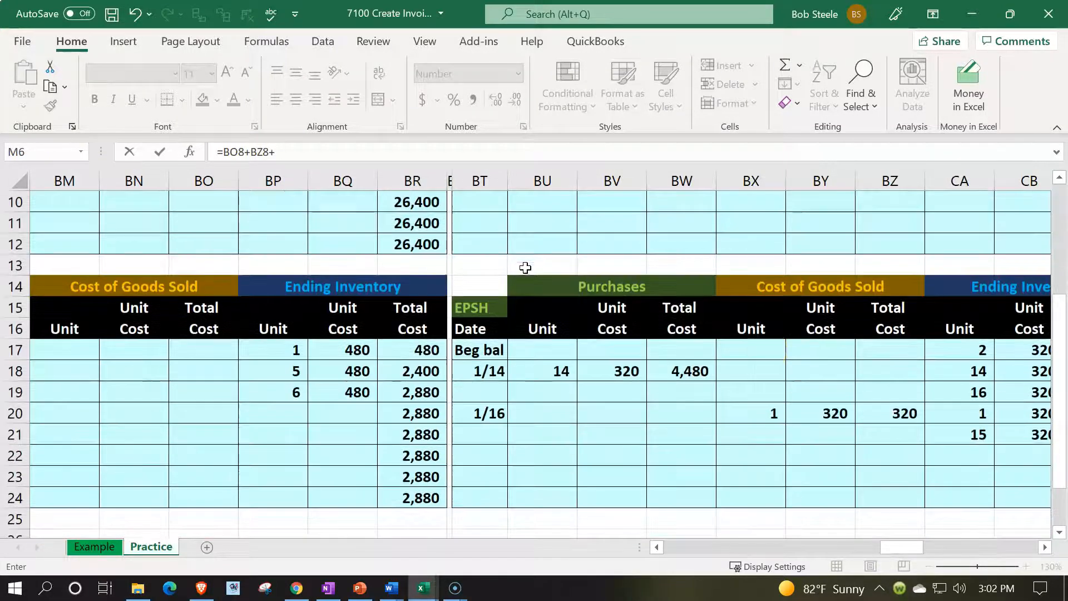
click(885, 415)
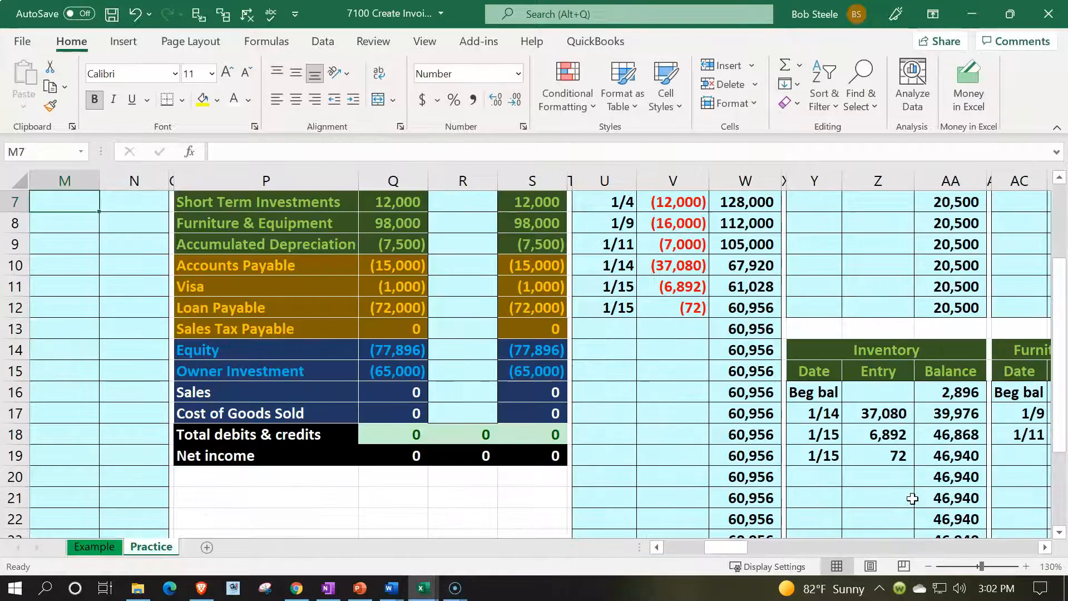
Enter the Inventory credit in N7 as the negative of the Cost of Goods Sold debit with -M6
key(Up)
key(Up)
key(Down)
key(Left)
key(Left)
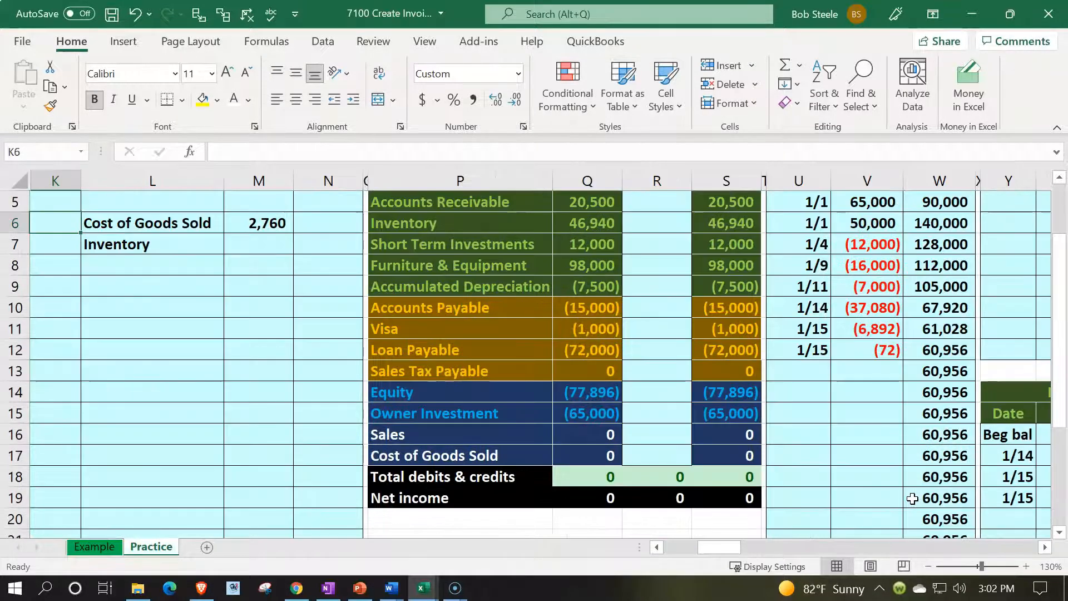
key(Right)
key(Right)
key(Right)
key(Down)
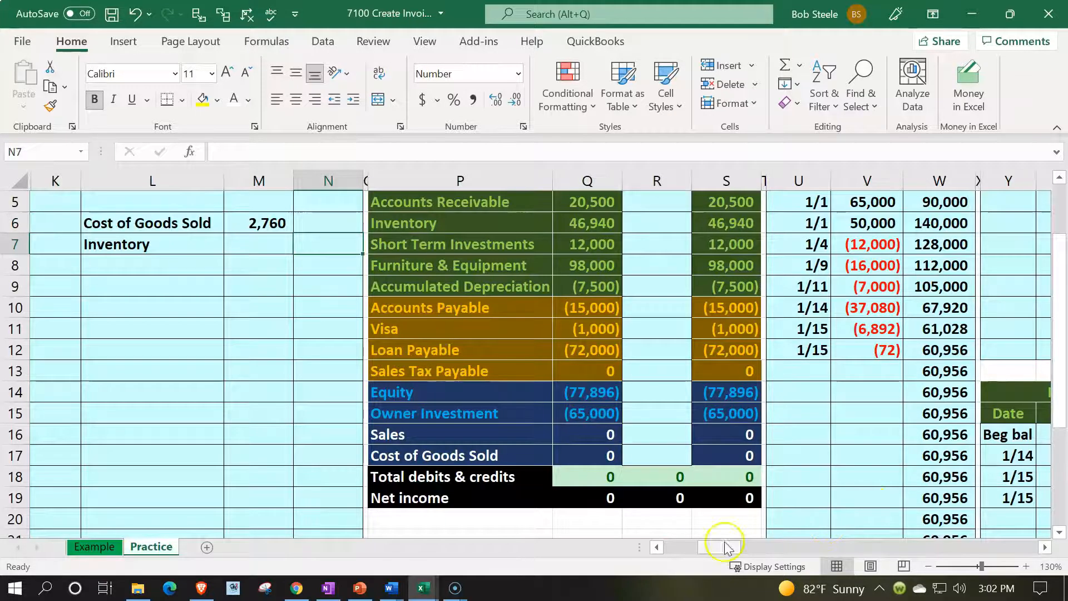
scroll(501, 484, up, 1)
text(-)
key(Left)
key(Up)
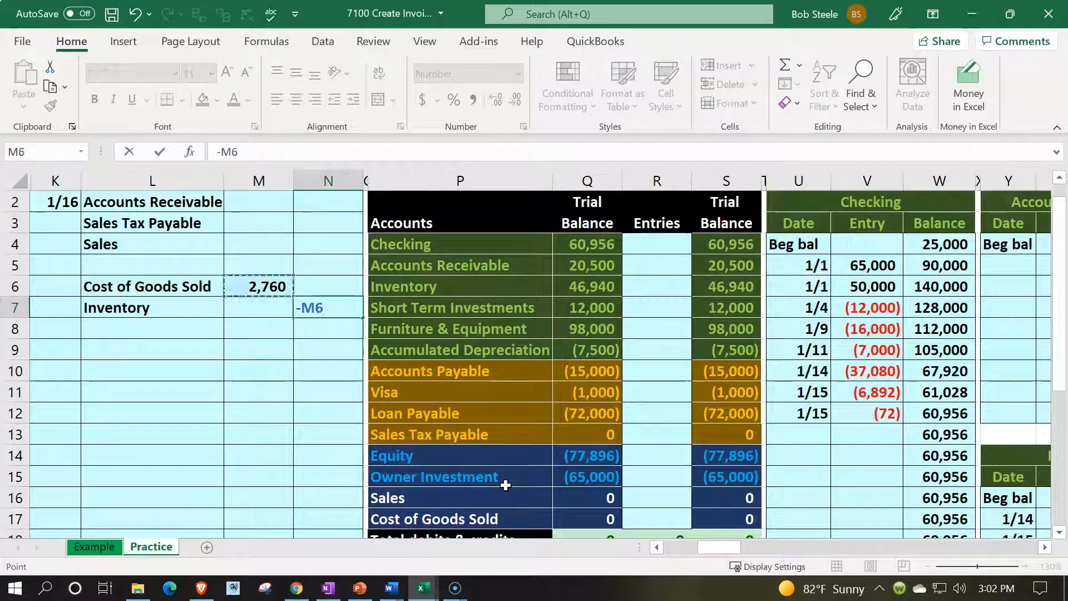
key(Return)
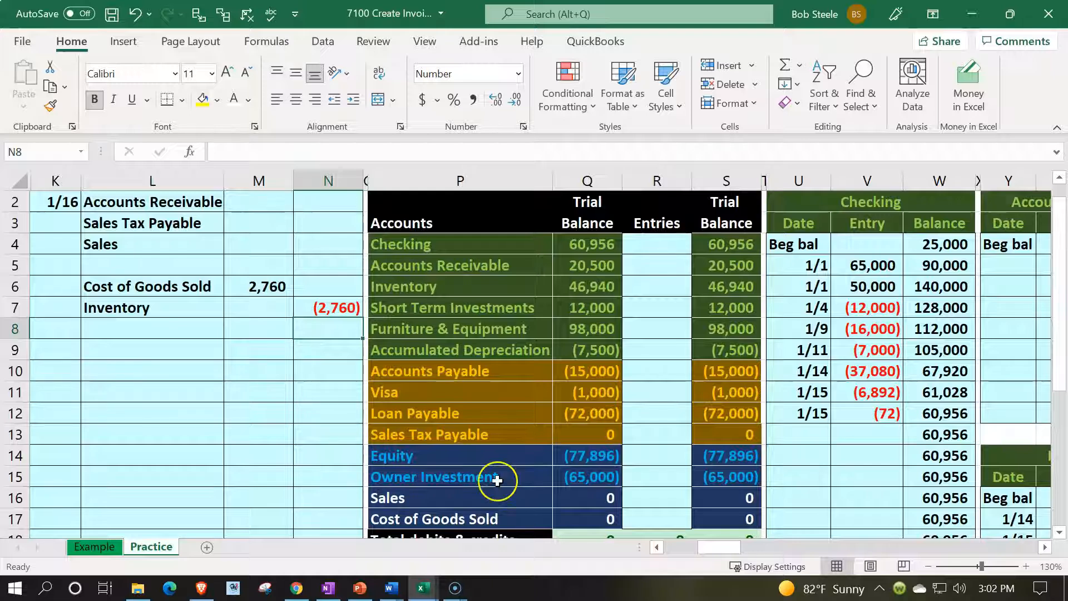
Check that the Cost of Goods Sold and Inventory journal lines balance by selecting L6:N7
click(160, 284)
drag(160, 284, 310, 293)
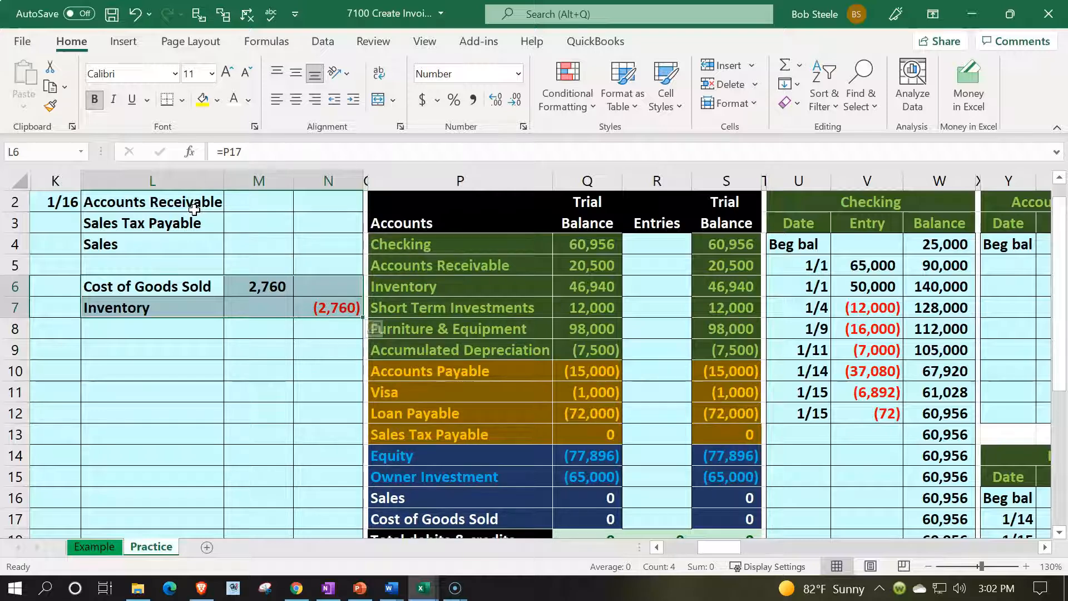
key(Down)
key(Up)
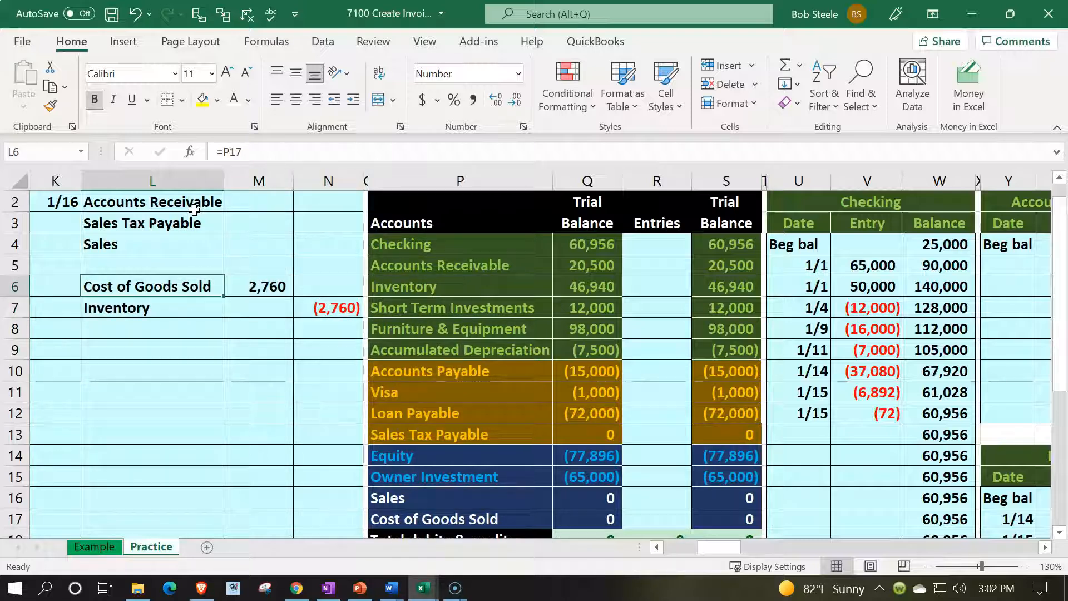
Post the Cost of Goods Sold debit to the trial balance entries in R17 with =M6
key(Right)
key(Right)
key(Down)
key(Down)
key(Down)
key(Down)
key(Down)
key(Down)
key(Down)
key(Down)
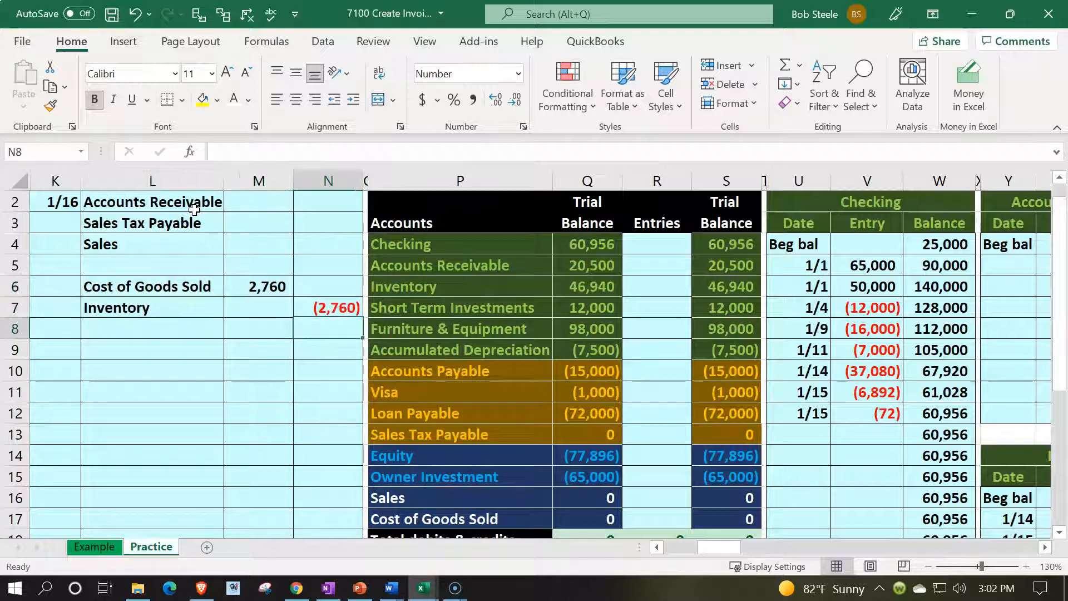
key(Down)
key(Down)
key(Down)
key(Right)
key(Right)
key(Right)
key(Right)
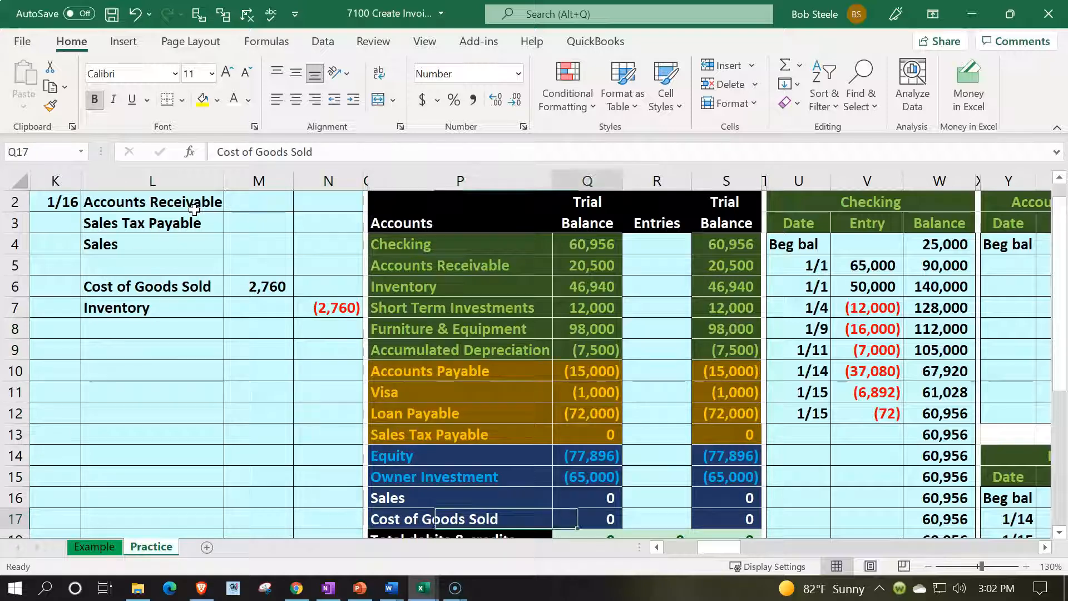
text(=)
key(Left)
key(Left)
key(Left)
key(Left)
key(Up)
key(Up)
key(Up)
key(Up)
key(Up)
key(Up)
key(Up)
key(Up)
key(Up)
key(Up)
key(Up)
key(Left)
key(Return)
Post the Inventory credit to the trial balance entries in R6 with =N7
key(Up)
key(Up)
key(Up)
key(Up)
key(Up)
key(Up)
key(Up)
key(Up)
key(Up)
key(Up)
key(Up)
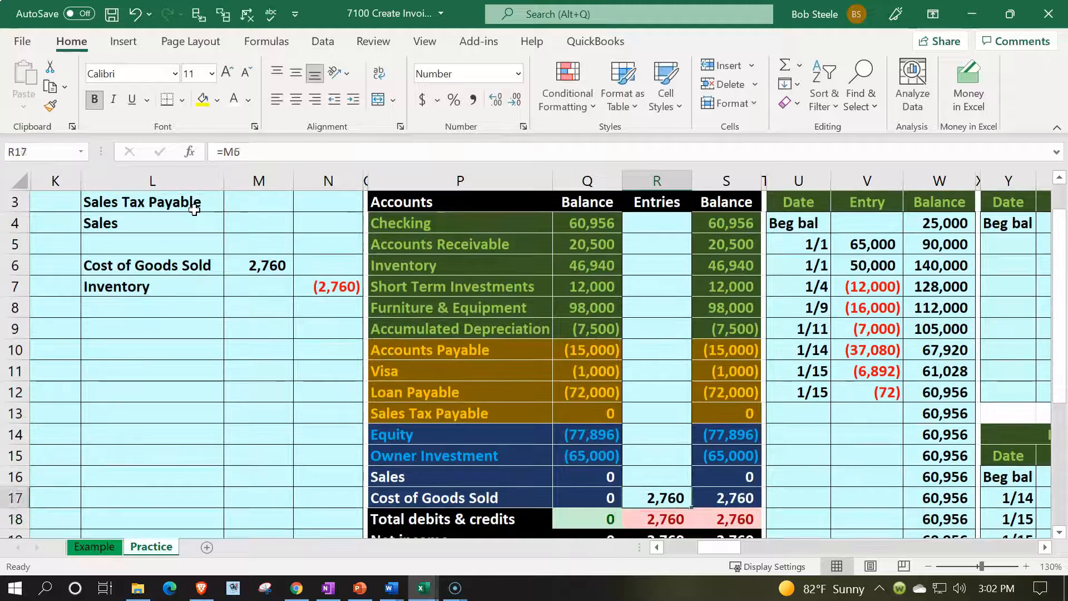
key(Up)
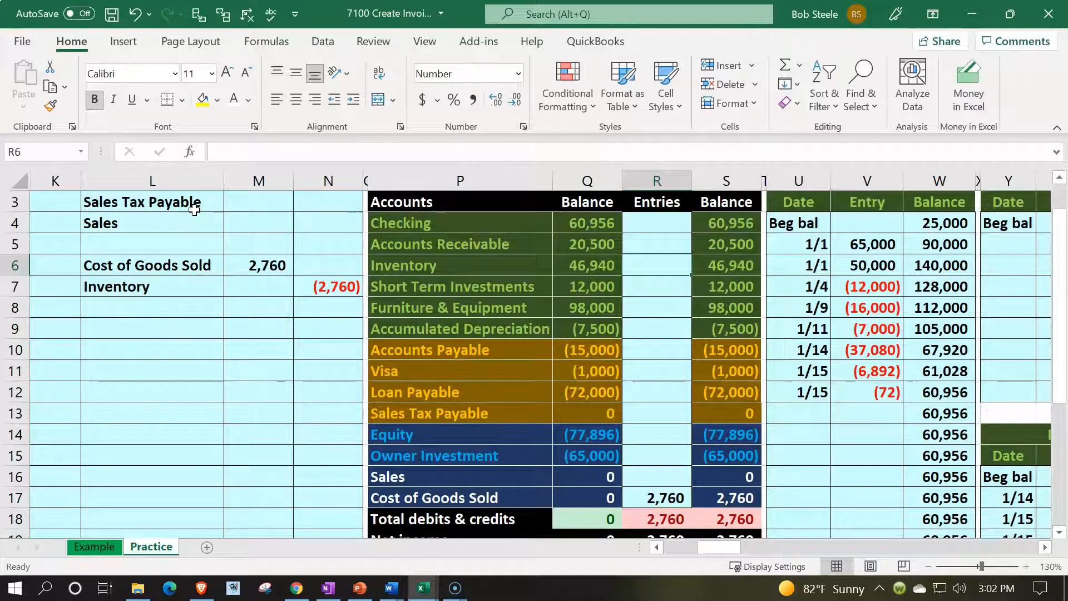
text(=)
key(Left)
key(Left)
key(Left)
key(Left)
key(Down)
key(Return)
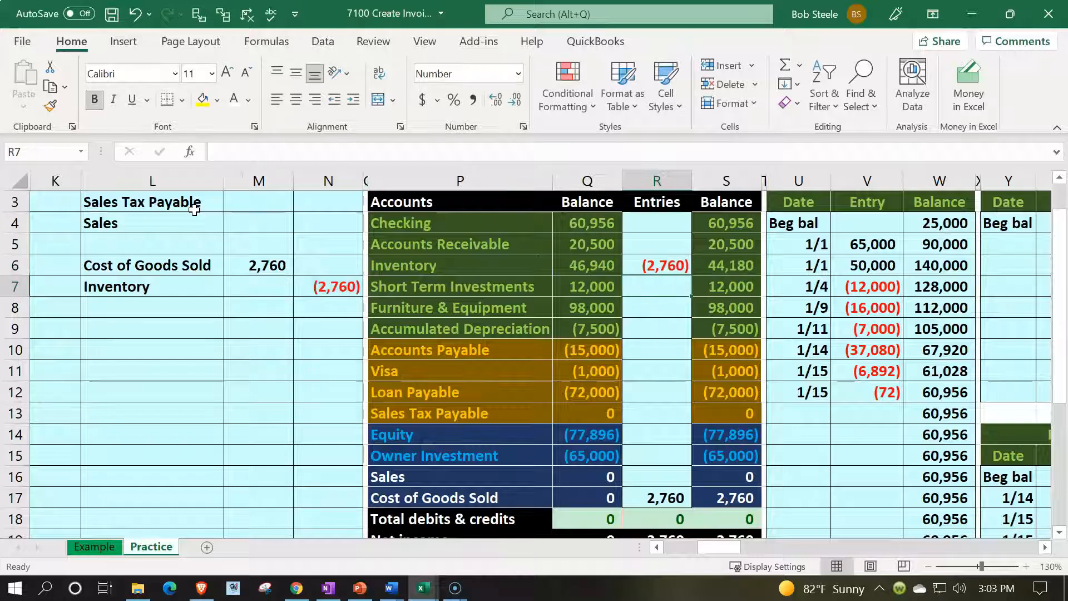
Compare the Inventory ending balance in S6 with the subsidiary ledger total in BI1, checking the difference in BJ1 and the BI1 formula
click(597, 254)
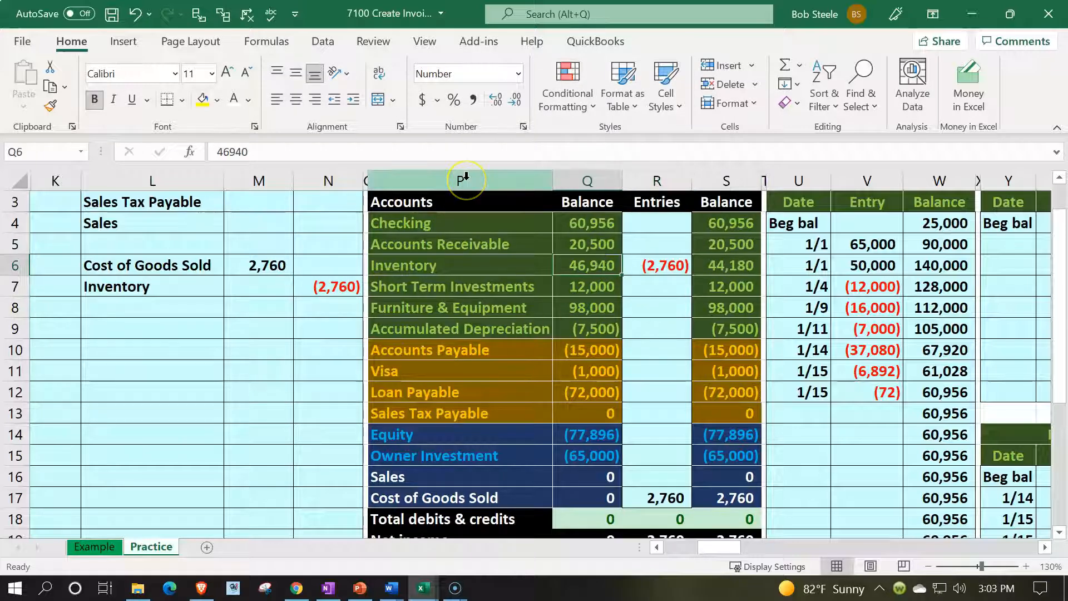
key(Right)
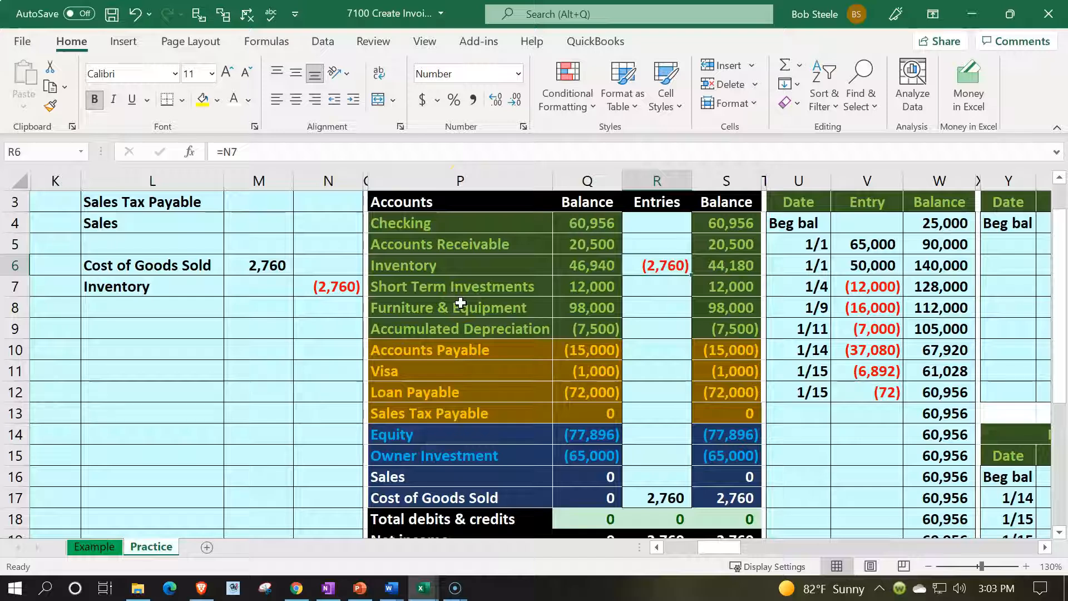
key(Right)
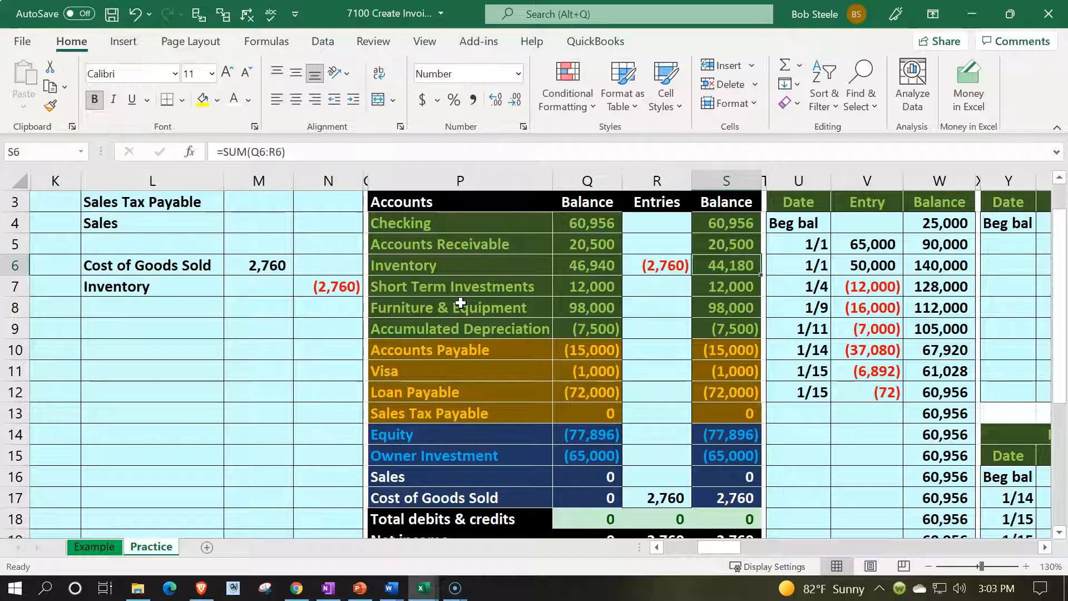
key(Right)
key(Right)
key(Right)
key(Right)
key(Right)
key(Right)
key(Right)
key(Right)
key(Right)
key(Right)
key(Right)
key(Right)
key(Right)
key(Right)
key(Right)
key(Right)
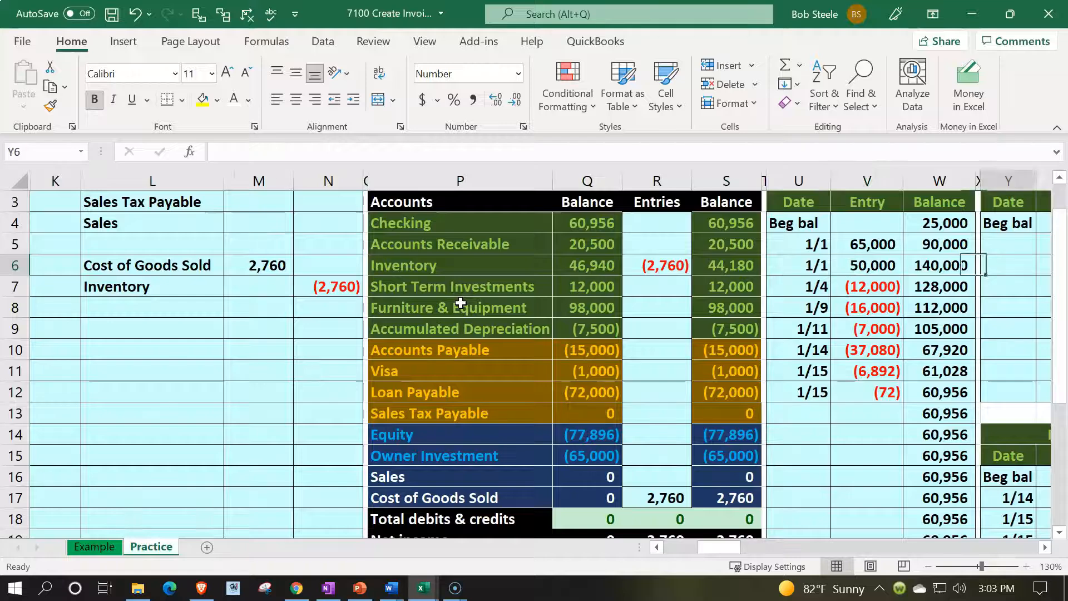
key(Right)
key(Right)
key(Right)
key(Right)
key(Right)
key(Right)
key(Right)
key(Right)
key(Right)
key(Right)
key(Right)
key(Right)
key(Right)
key(Right)
key(Right)
key(Right)
key(Right)
key(Right)
key(Right)
key(Right)
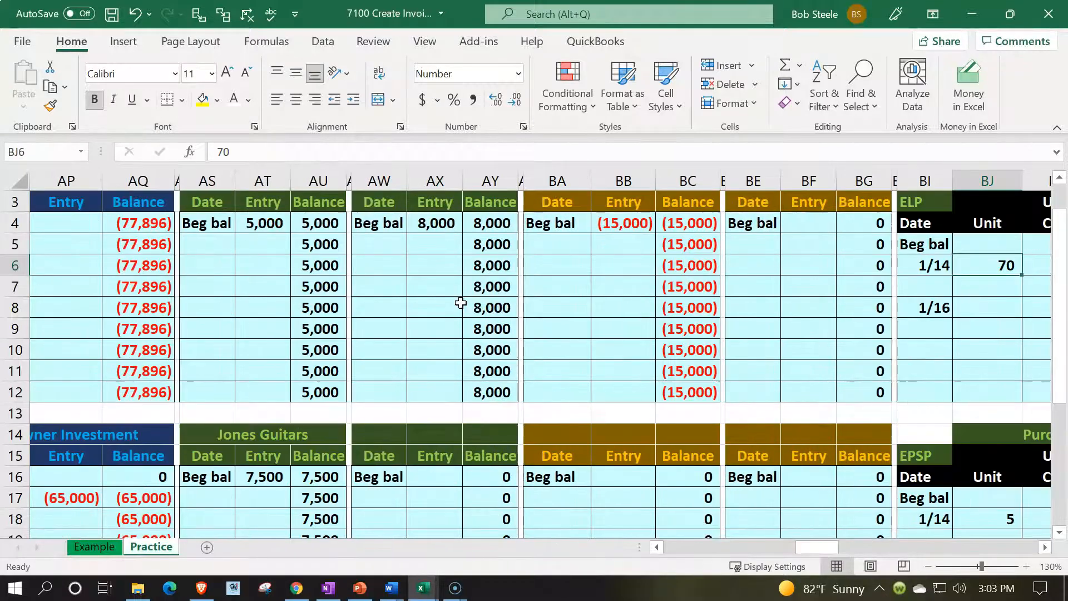
key(Right)
key(Up)
key(Up)
key(Up)
key(Up)
key(Up)
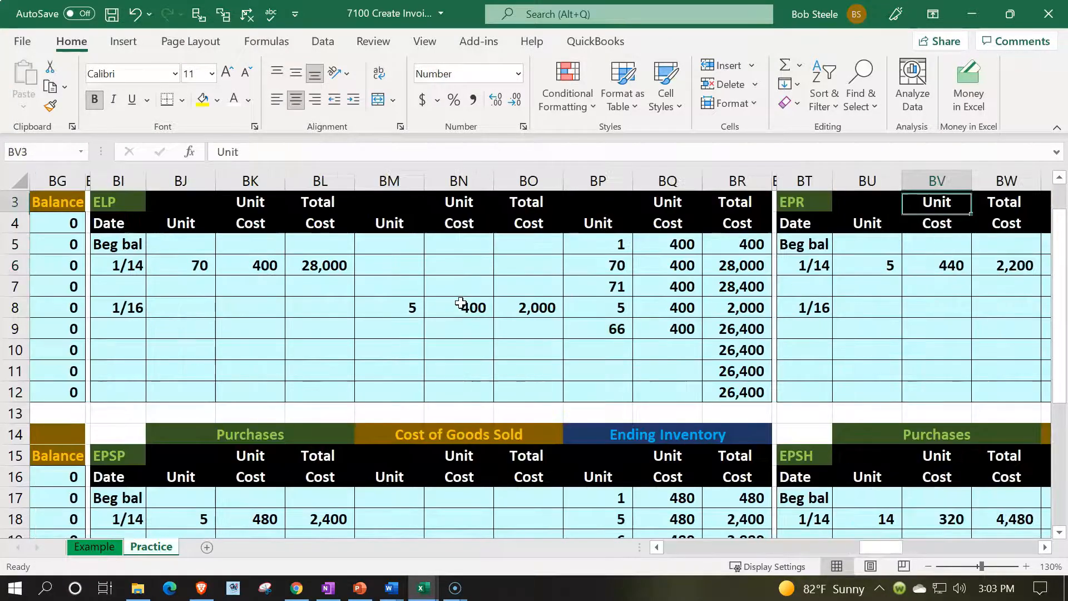
key(Left)
key(Left)
key(Left)
key(Left)
key(Left)
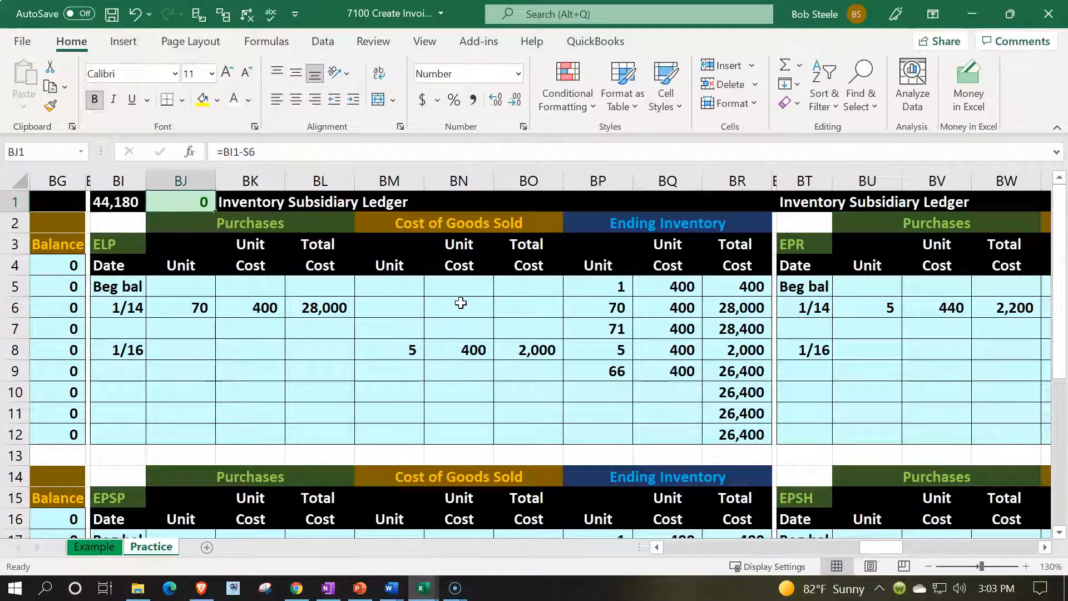
click(134, 209)
double_click(115, 201)
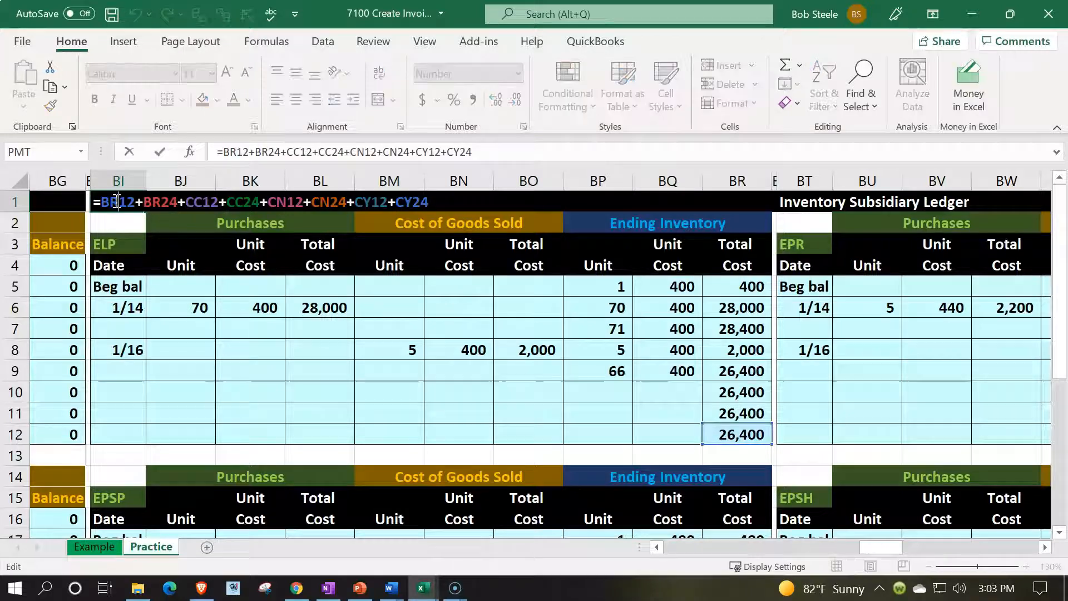
key(Return)
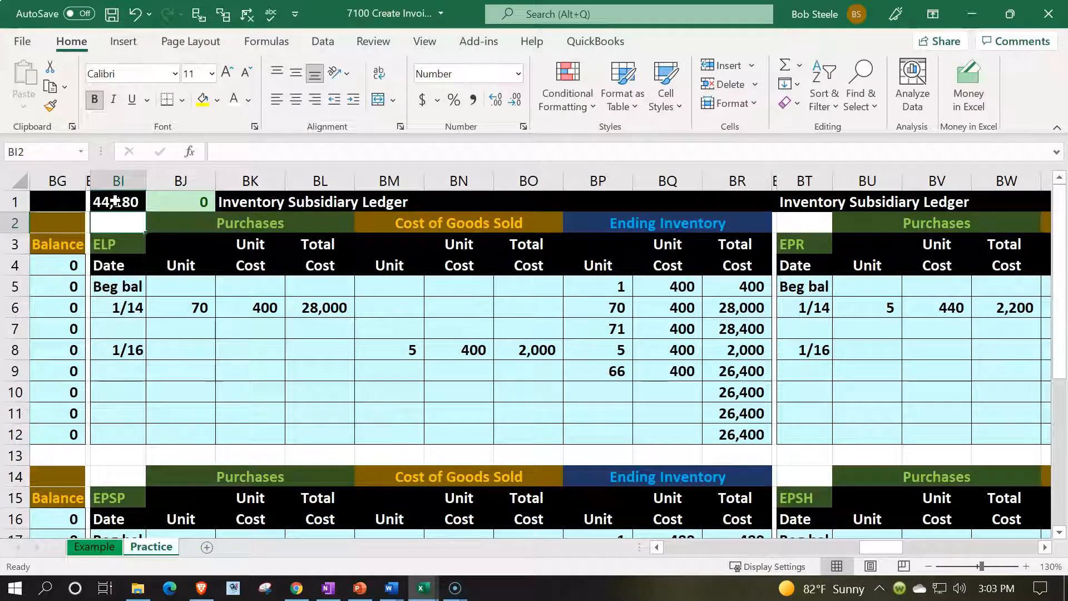
Enter the Sales credit of the 1/16 journal entry in N4 as -3450
key(Left)
key(Left)
key(Left)
key(Left)
key(Left)
key(Left)
key(Left)
key(Left)
key(Left)
key(Left)
key(Left)
key(Left)
key(Left)
key(Left)
key(Left)
key(Left)
key(Left)
key(Left)
key(Left)
key(Left)
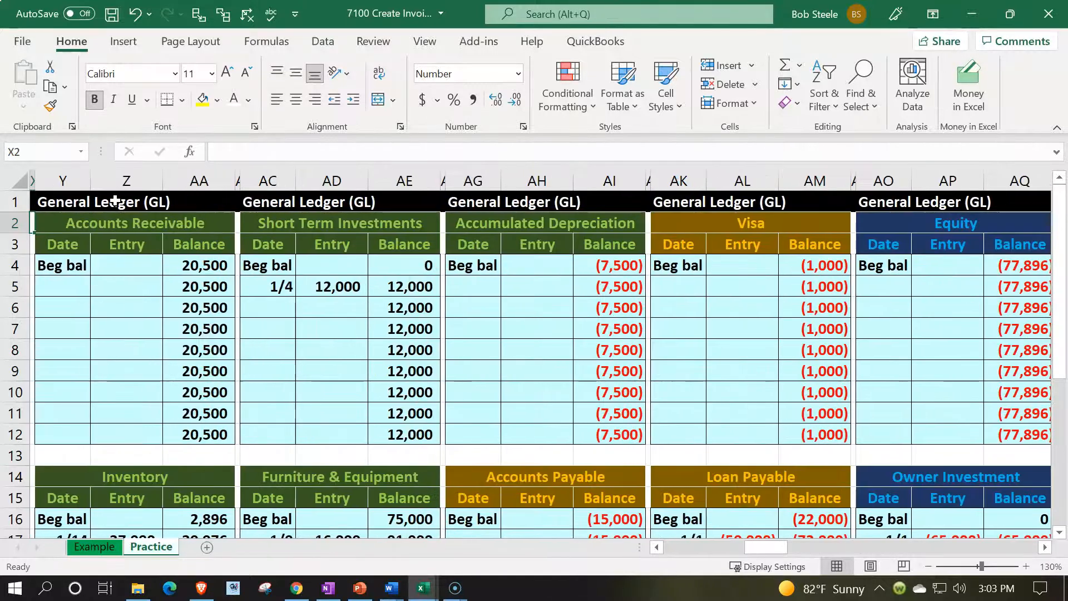
key(Left)
key(Left)
key(Left)
key(Left)
key(Left)
key(Left)
key(Left)
key(Left)
key(Left)
key(Left)
key(Left)
key(Left)
key(Left)
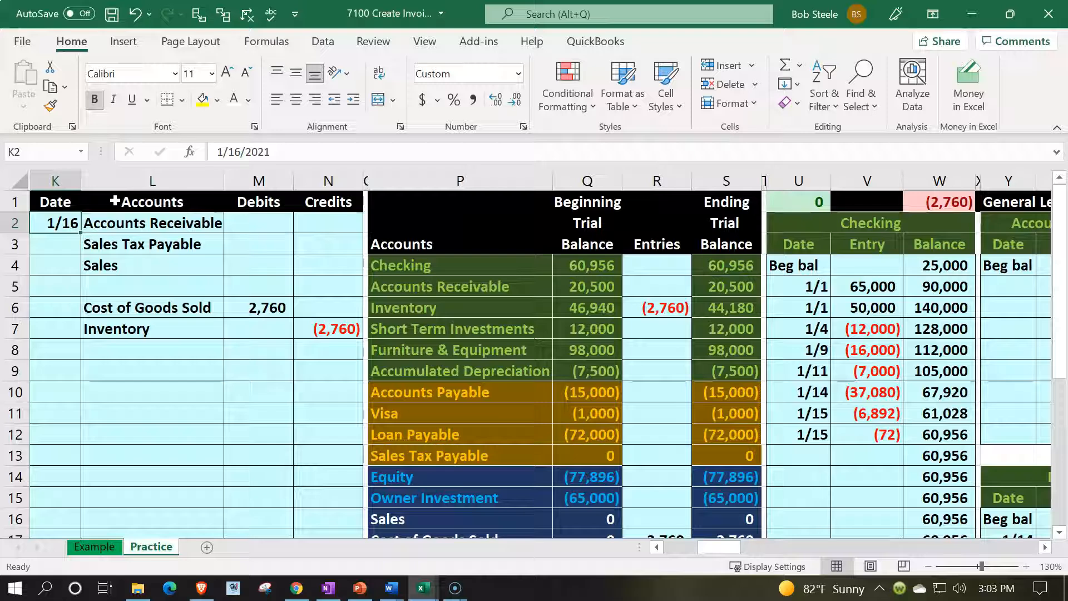
key(Down)
key(Down)
key(Right)
key(Right)
key(Right)
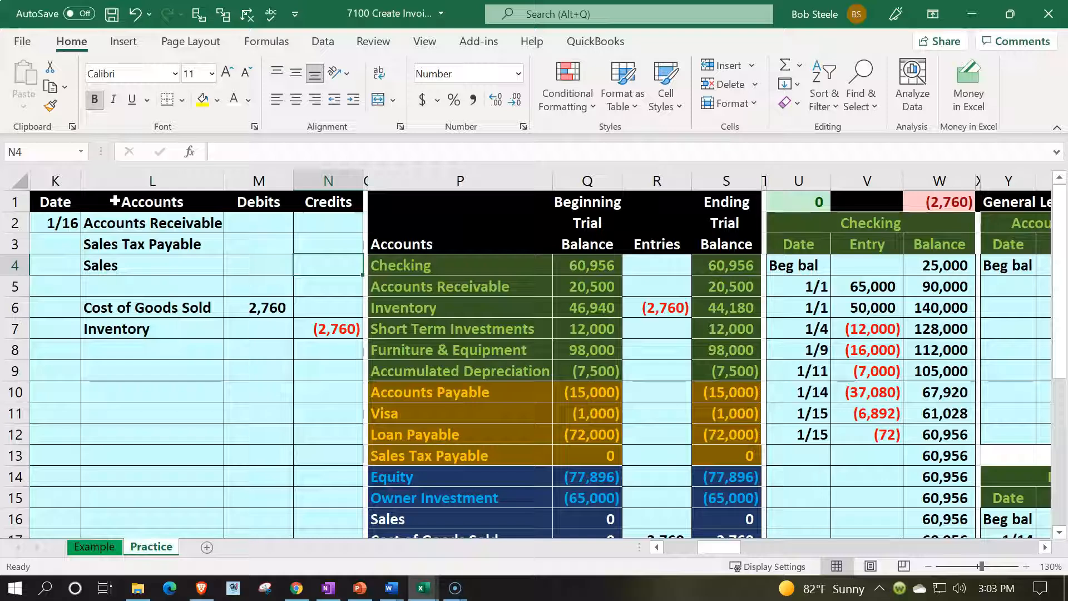
text(-3450)
key(Return)
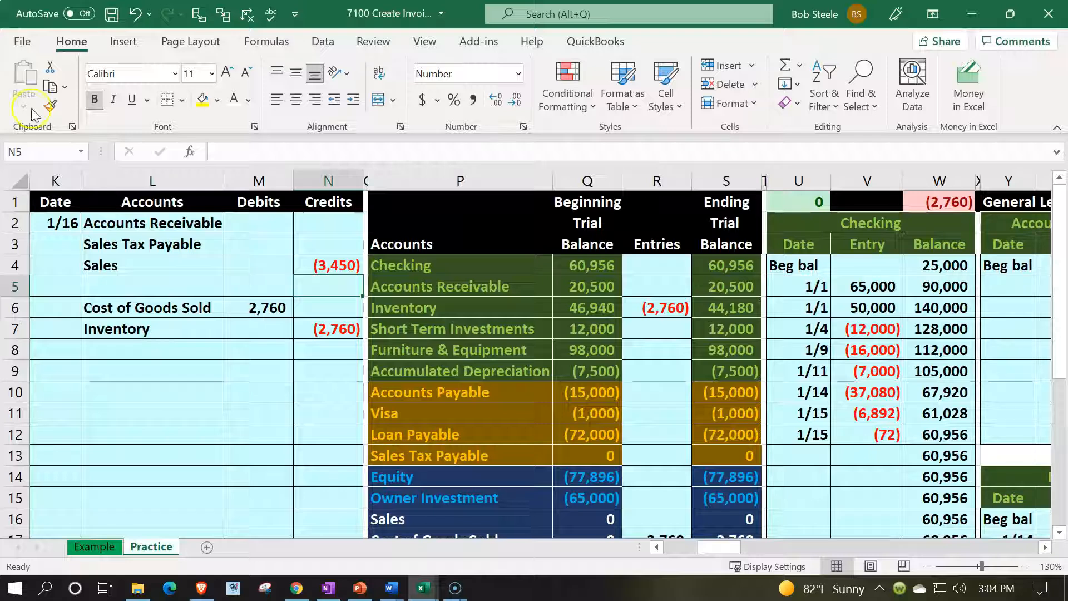
Replace the Sales credit in N4 with the formula =-(5*500+550+400)
click(315, 261)
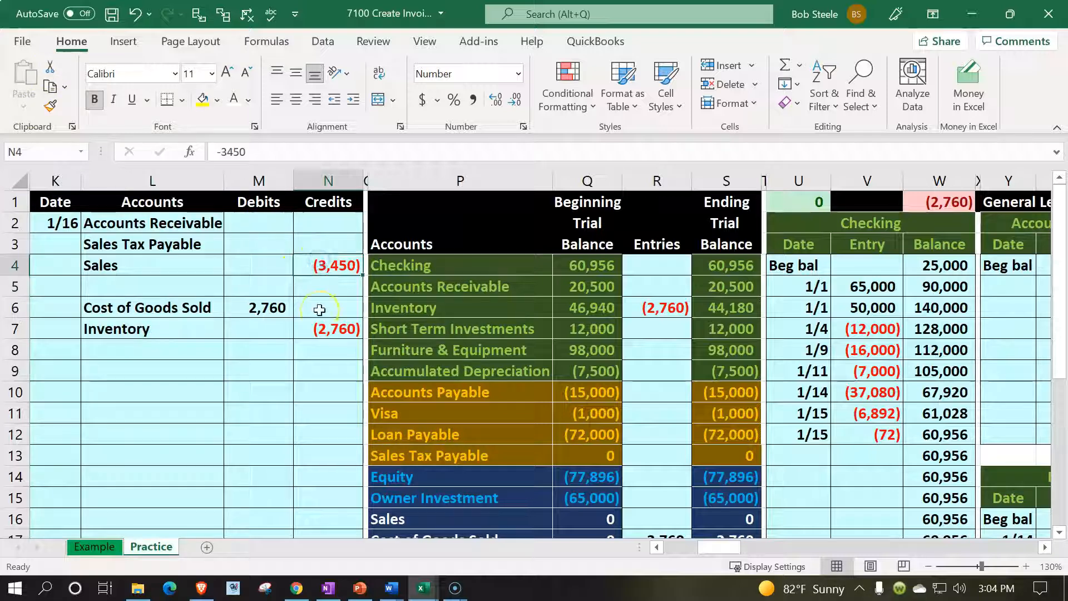
text(=)
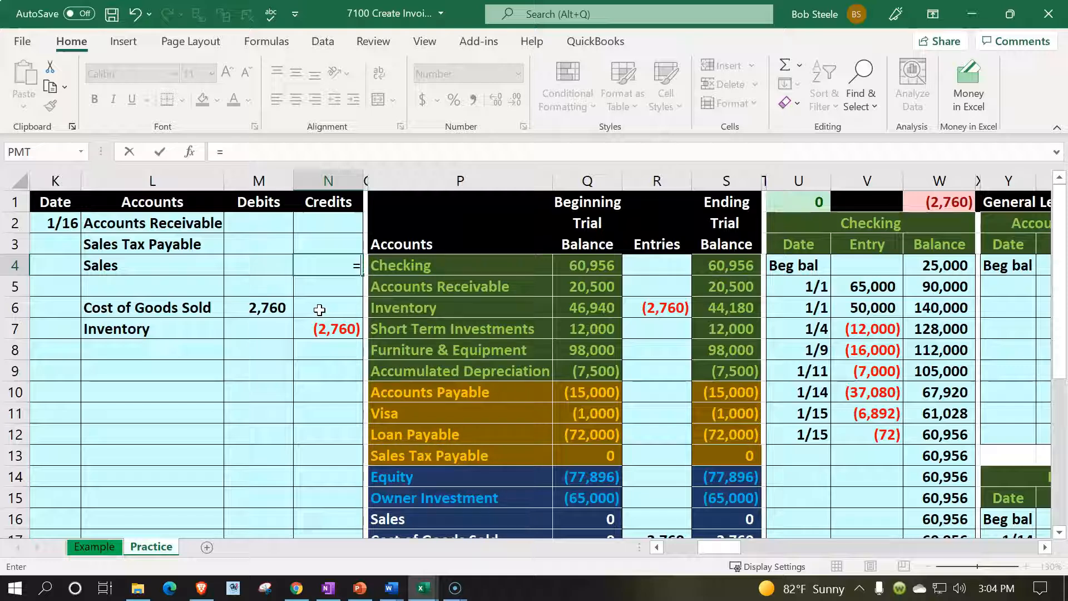
text(-(5*500+)
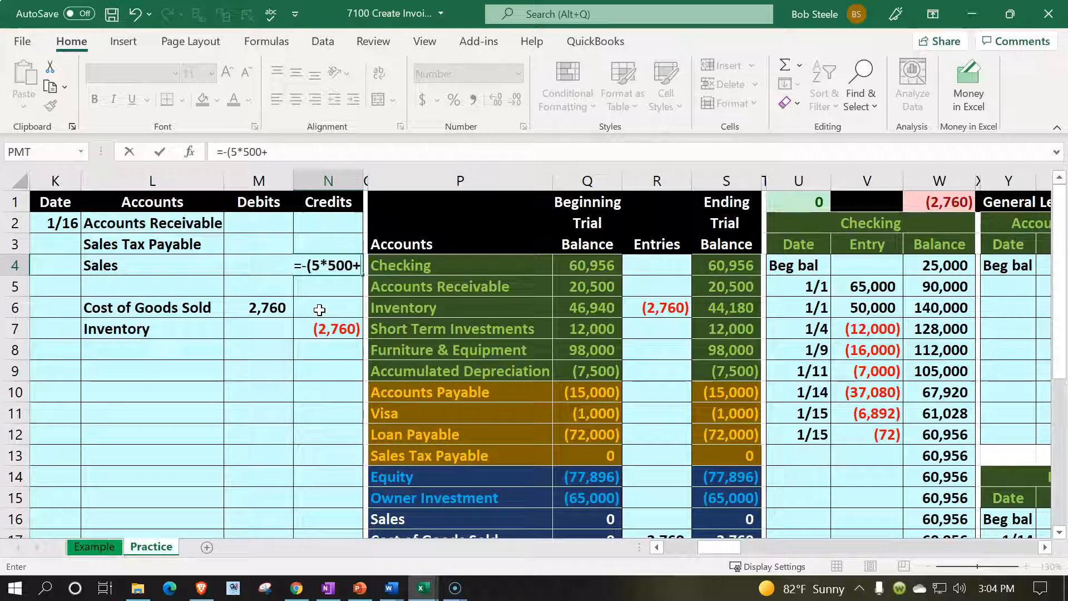
text(550+400)
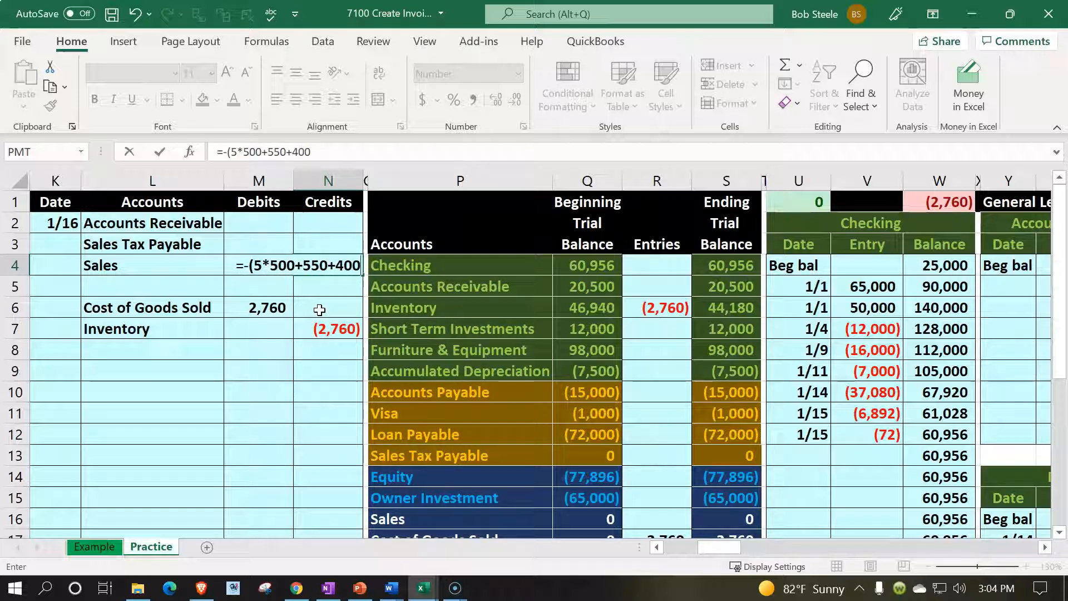
text())
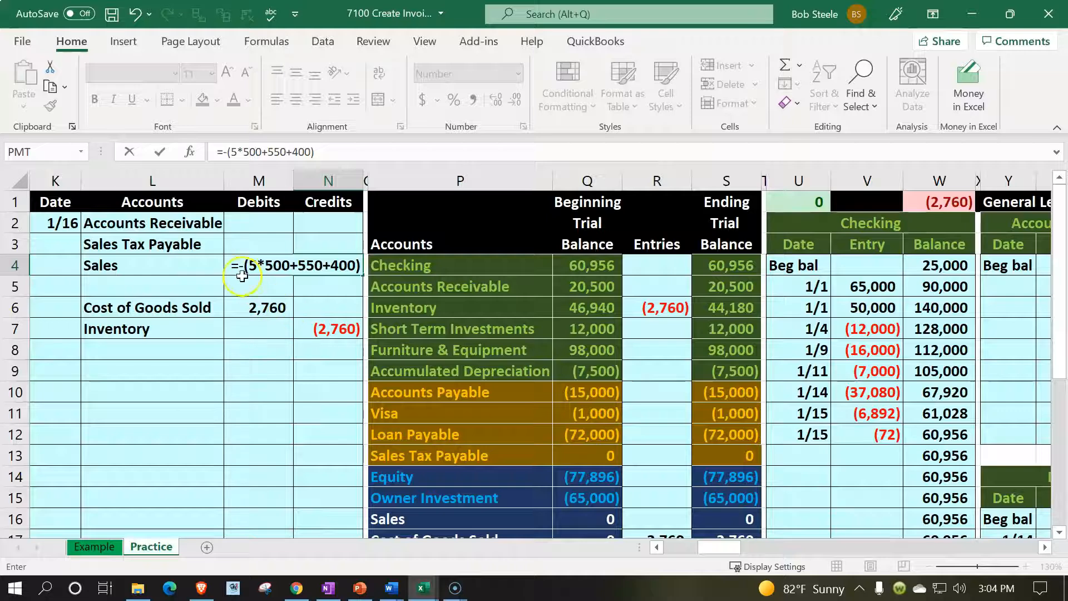
key(Return)
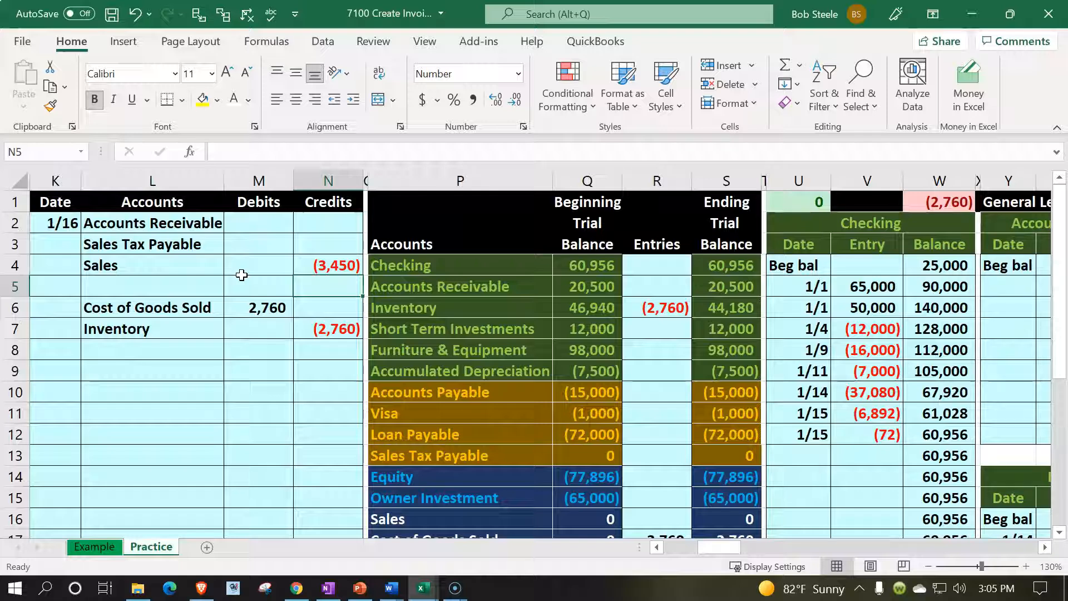
Enter the Sales Tax Payable credit in N3 as 5% of the Sales credit with =N4*.05
click(507, 370)
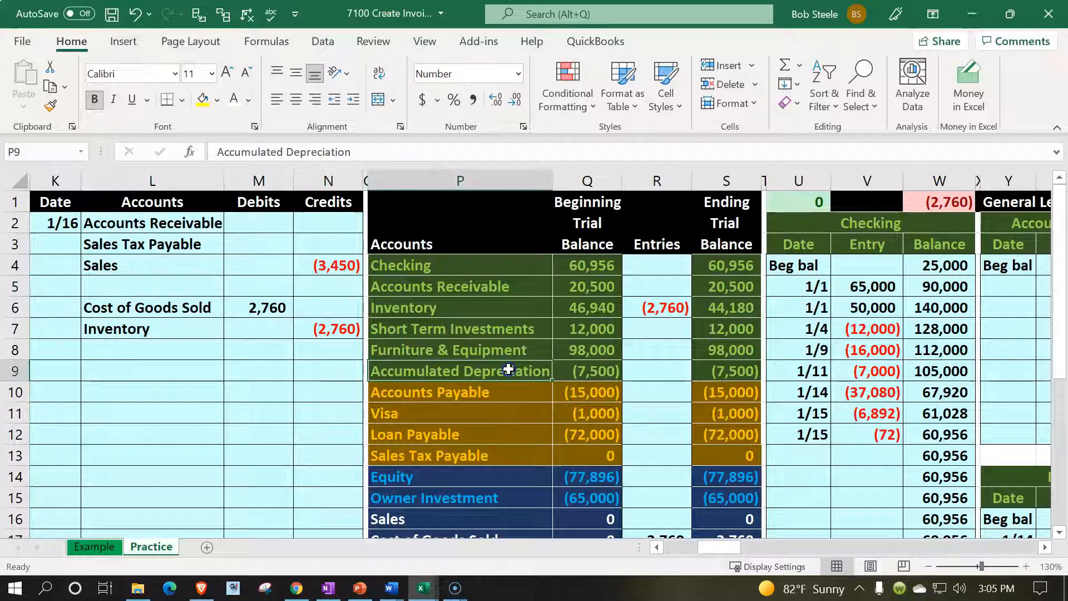
click(716, 303)
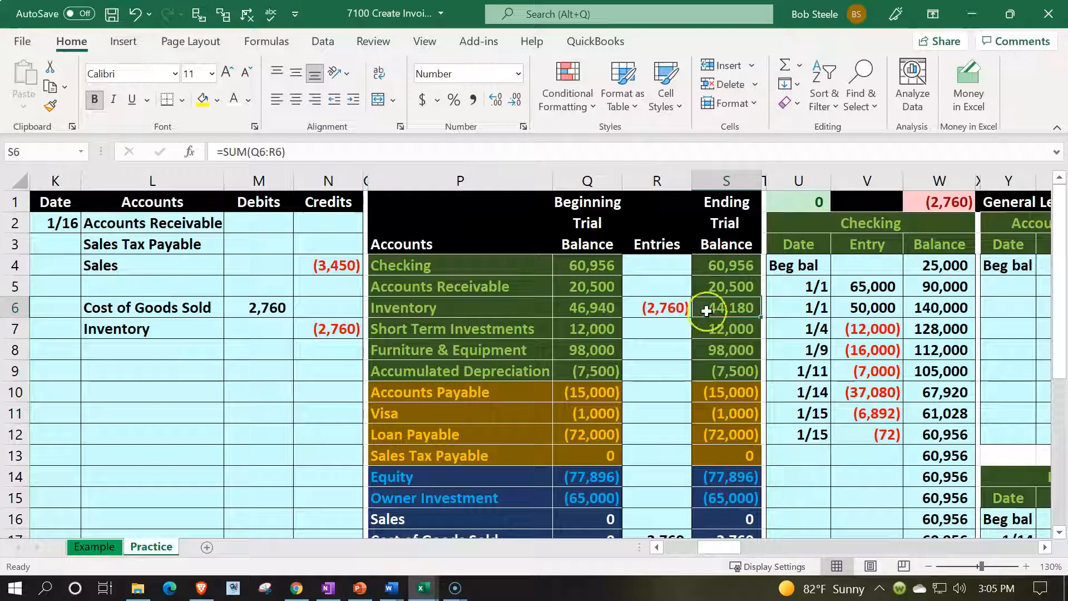
click(343, 243)
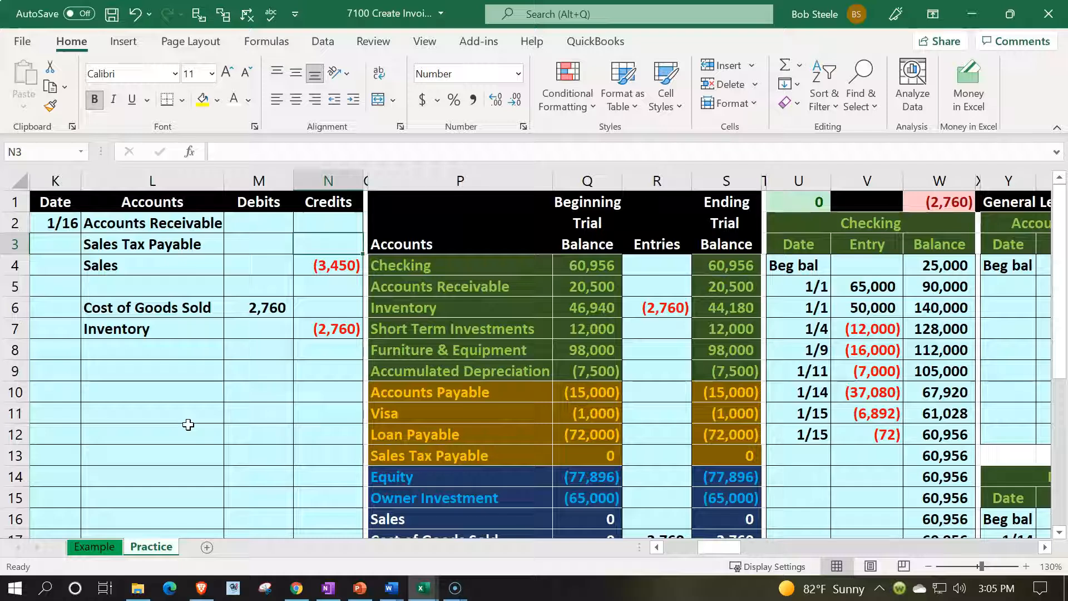
text(=)
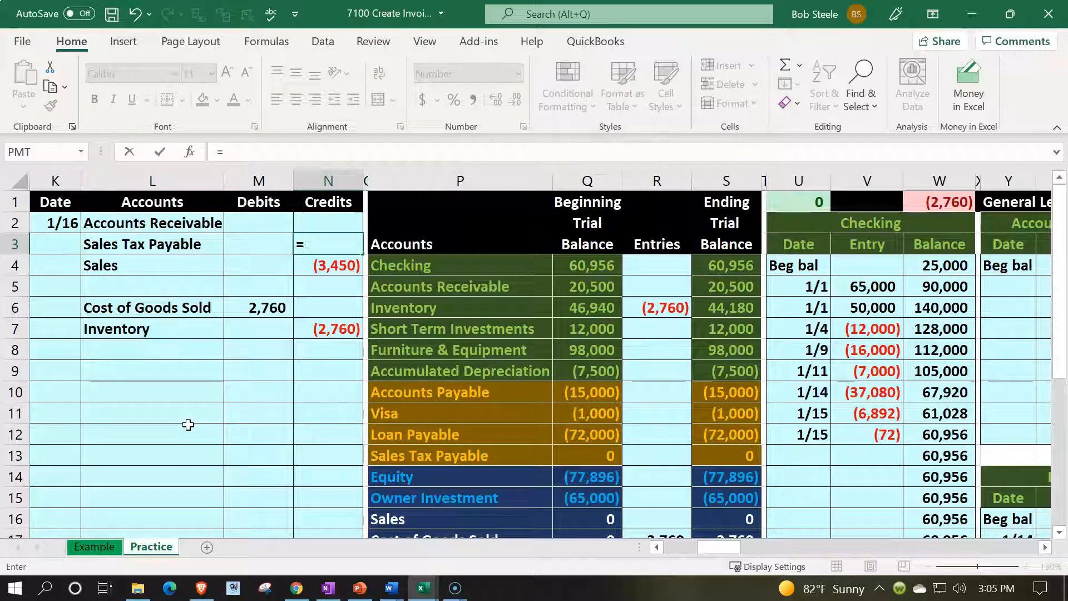
key(Down)
text(*.05)
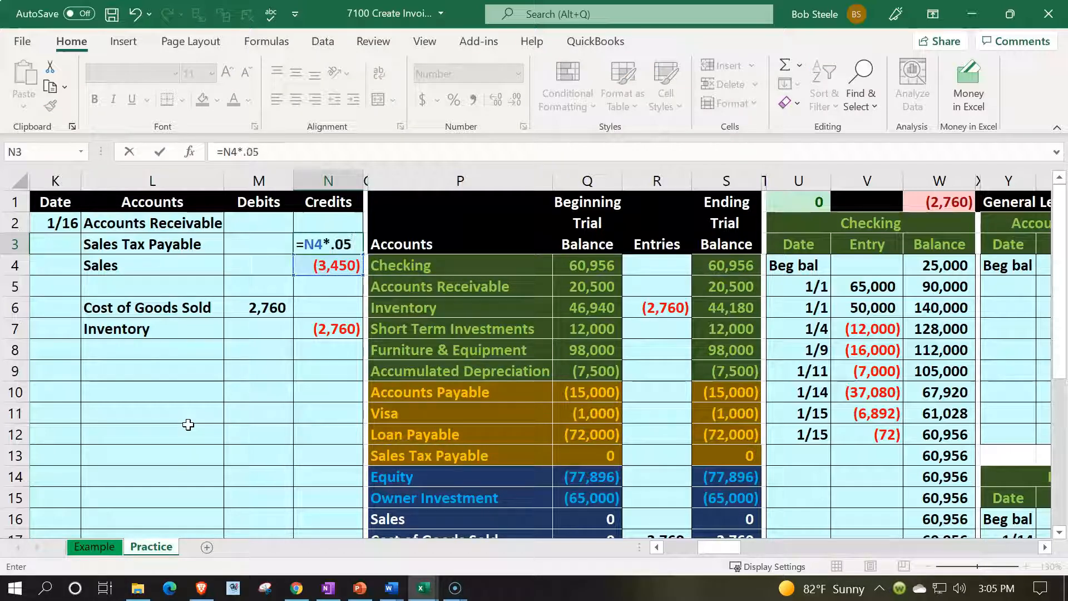
key(Return)
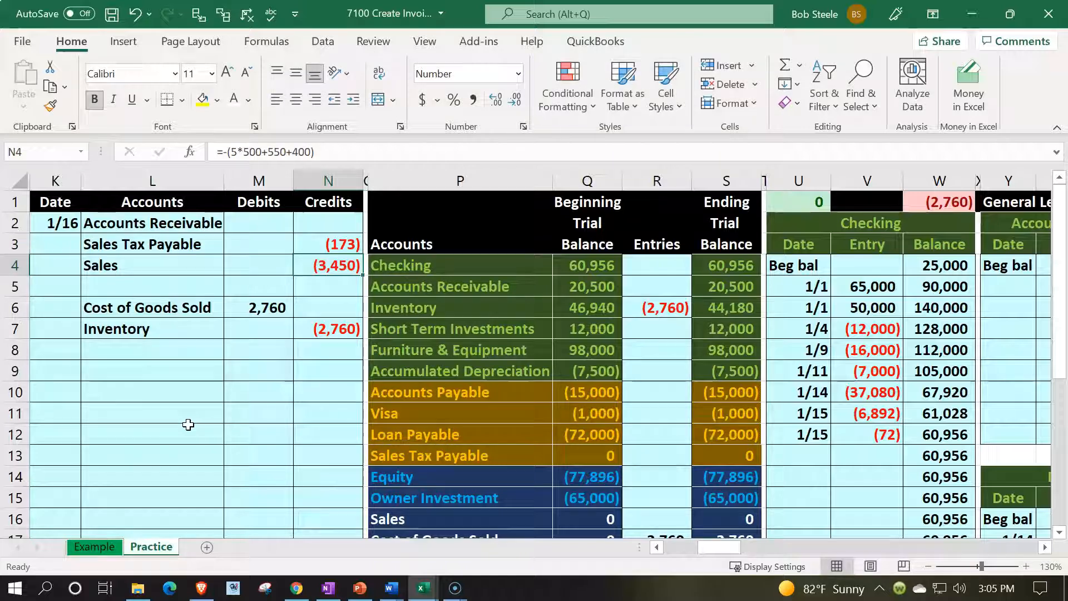
Enter the Accounts Receivable debit of the 1/16 entry in M2 as the negated sum of M3:N4
key(Up)
key(Up)
key(Left)
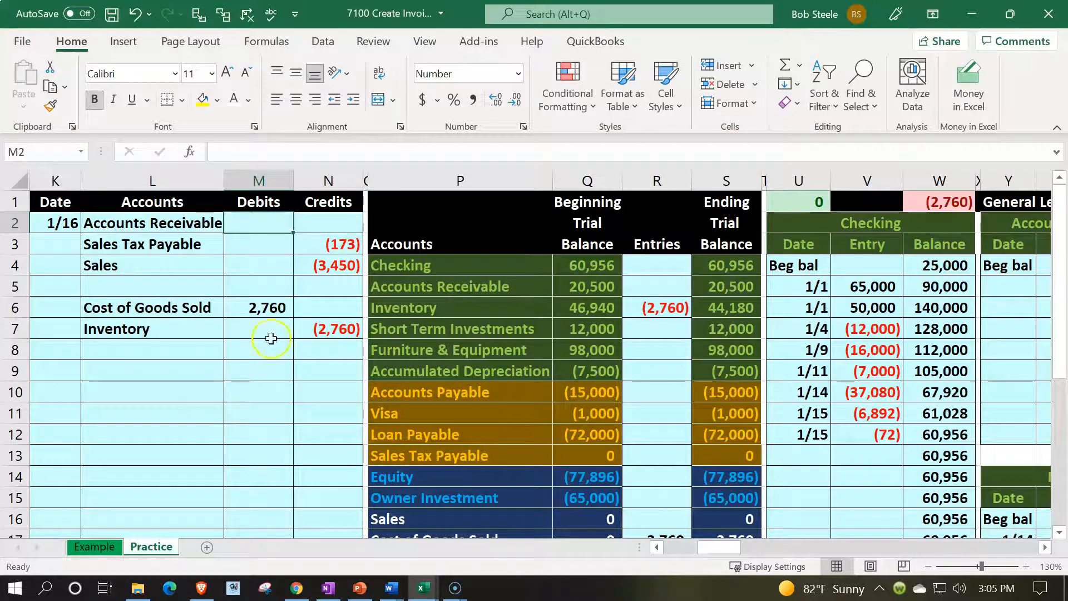
drag(327, 261, 331, 249)
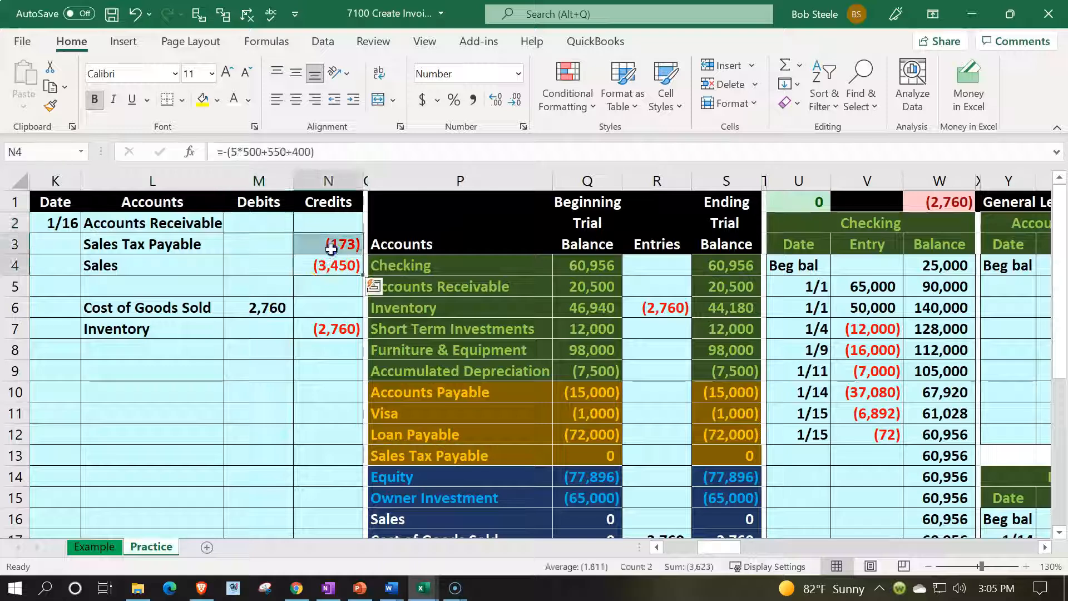
click(258, 220)
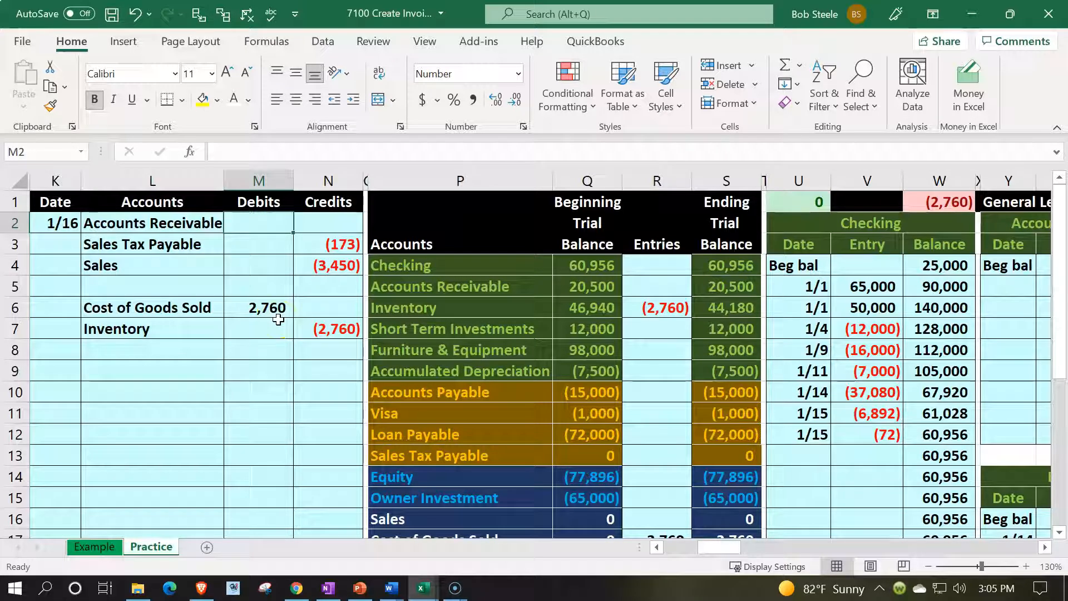
text(-sum()
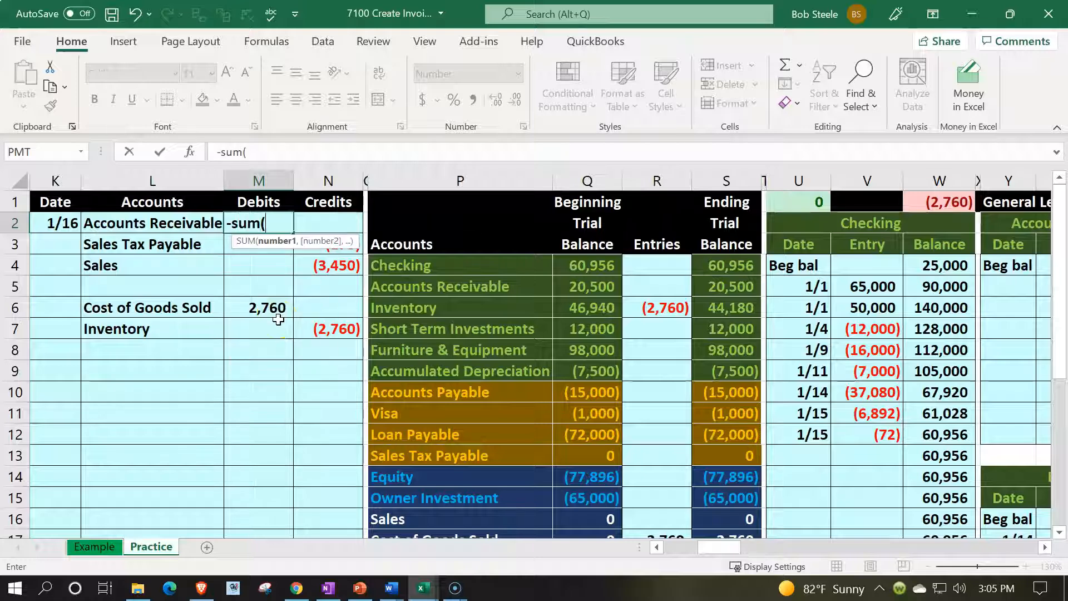
key(Down)
key(shift+Right)
key(shift+Down)
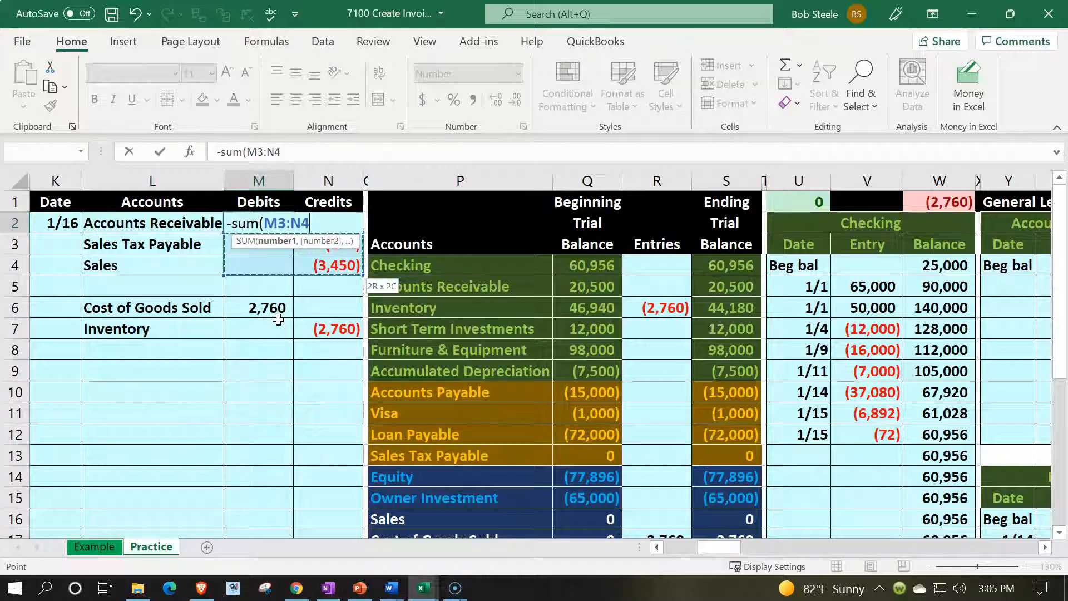
key(Return)
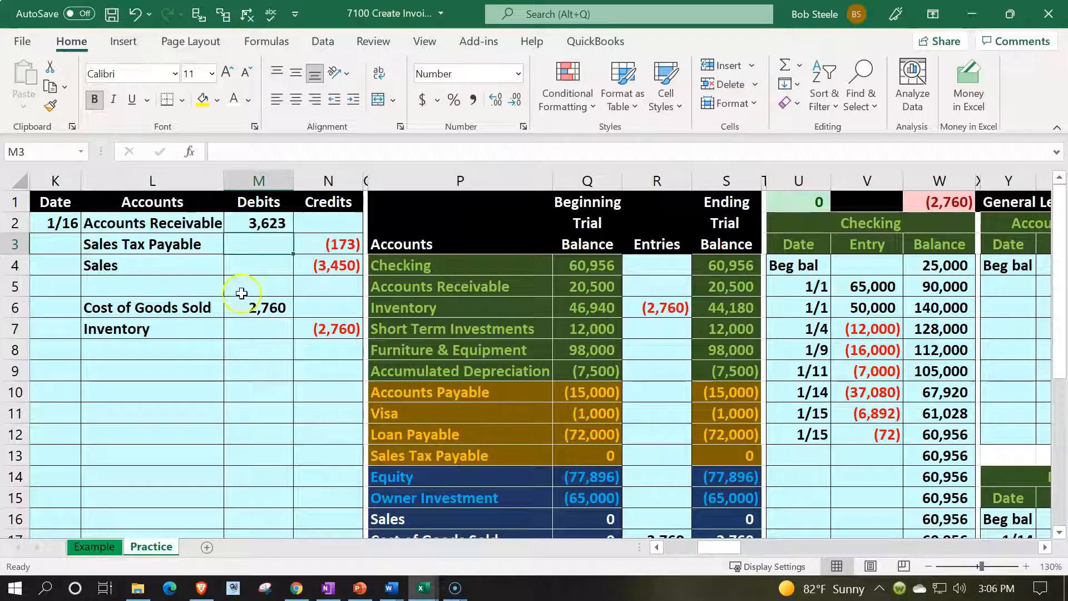
Indent the credited account names Sales Tax Payable, Sales and Inventory in L3, L4 and L7 of the journal entry
click(180, 250)
drag(181, 250, 179, 265)
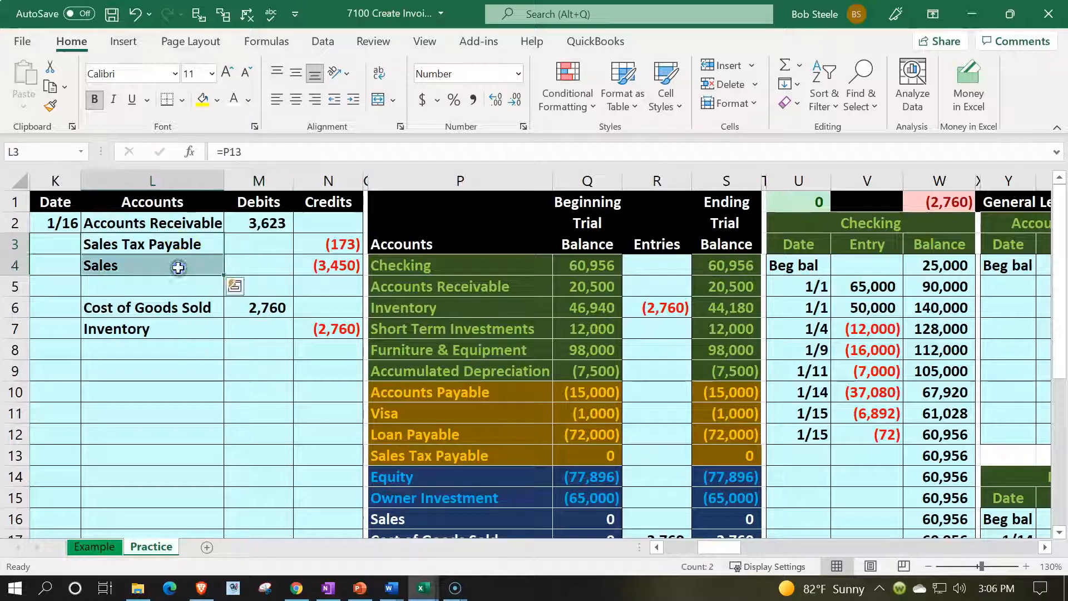
click(353, 99)
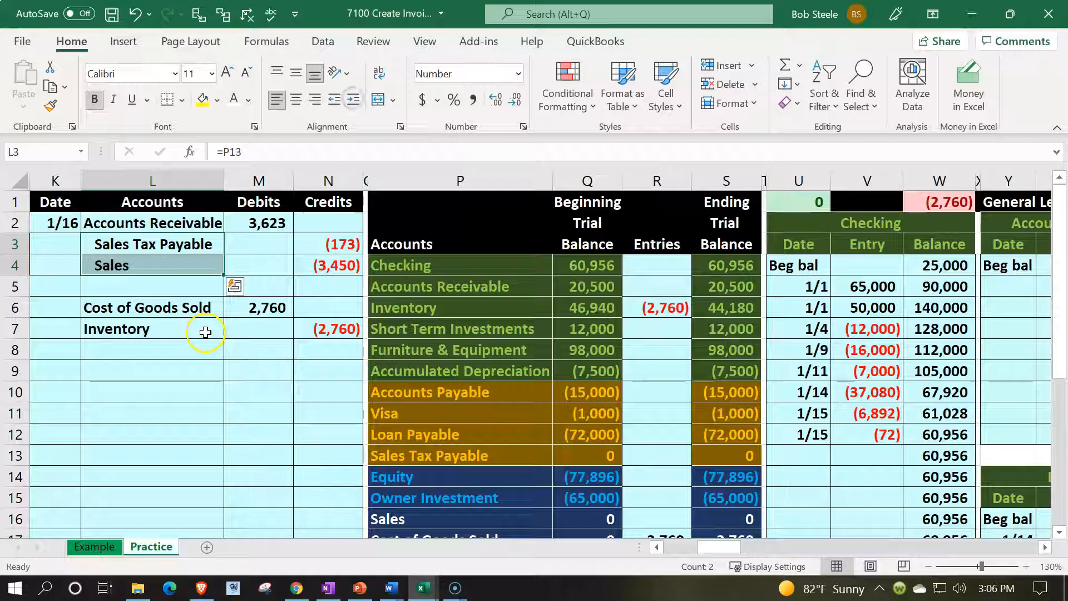
click(204, 334)
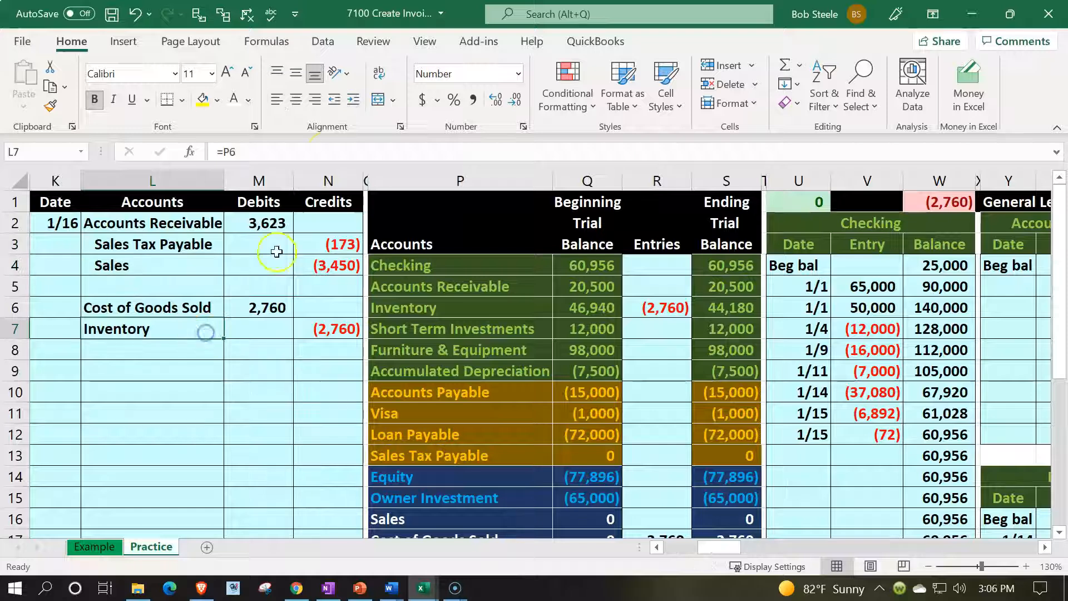
click(353, 99)
click(276, 258)
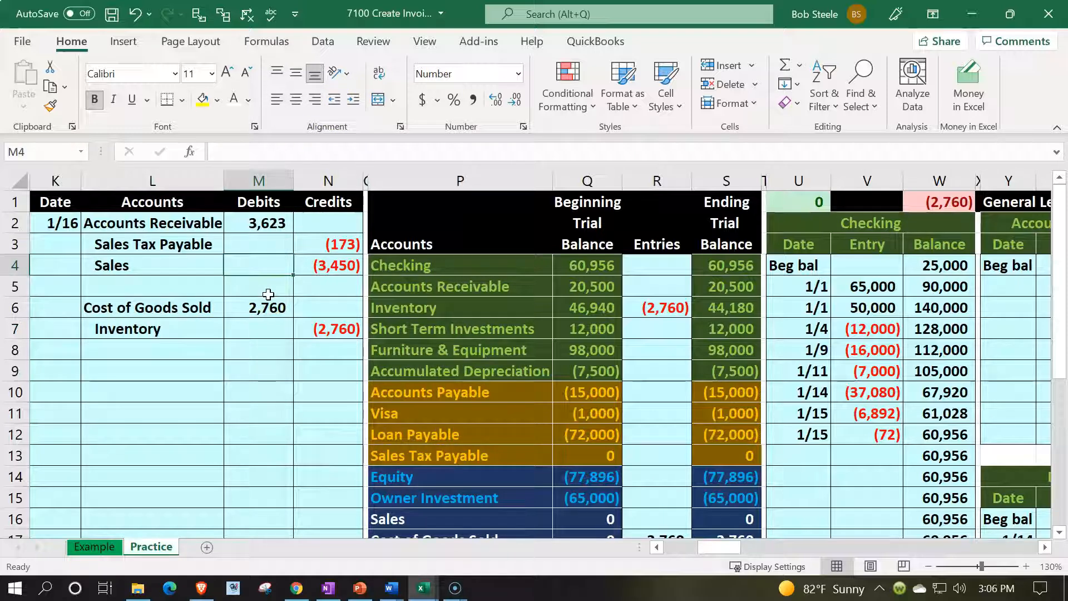
Post the Accounts Receivable debit to the trial balance entries in R5 with the formula =M2
drag(214, 223, 270, 224)
click(642, 289)
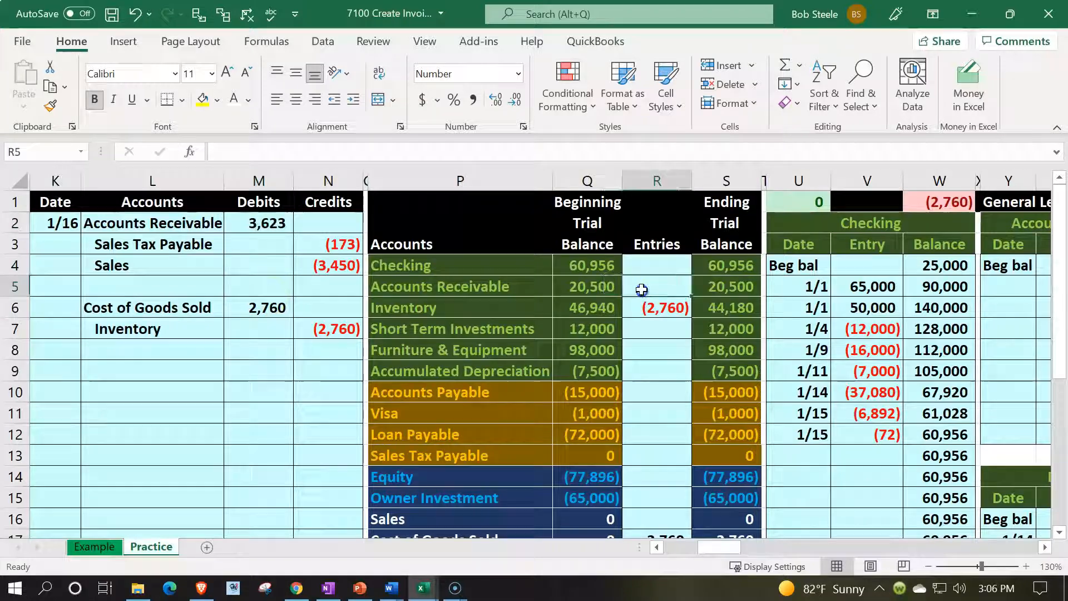
text(=)
key(Left)
key(Left)
key(Left)
key(Left)
key(Left)
key(Up)
key(Up)
key(Up)
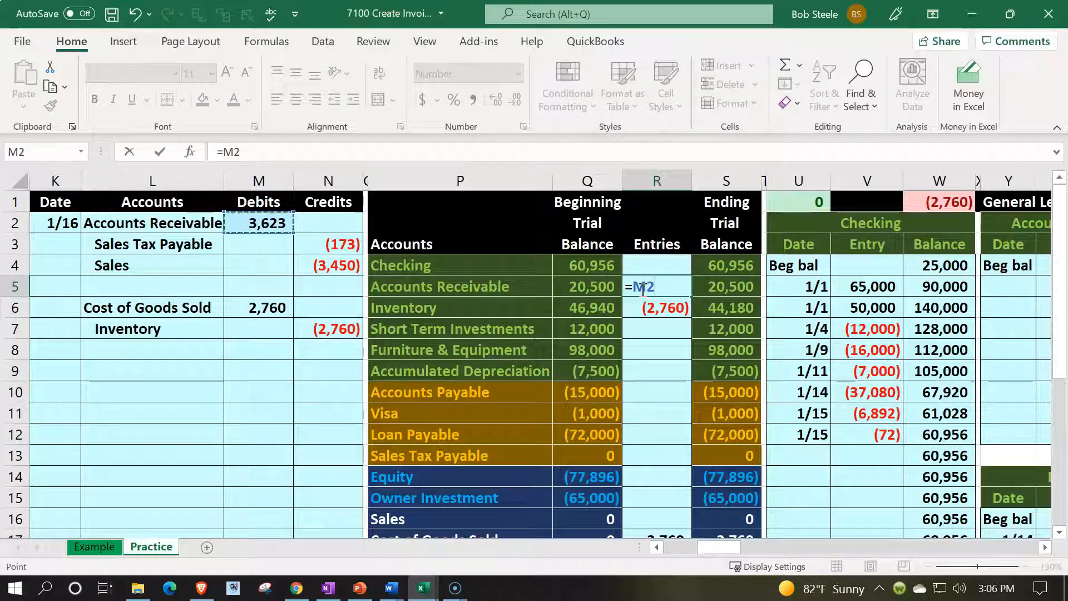
key(Return)
Post the Sales Tax Payable credit to the trial balance entries in R13 with the formula =N3
drag(214, 240, 300, 240)
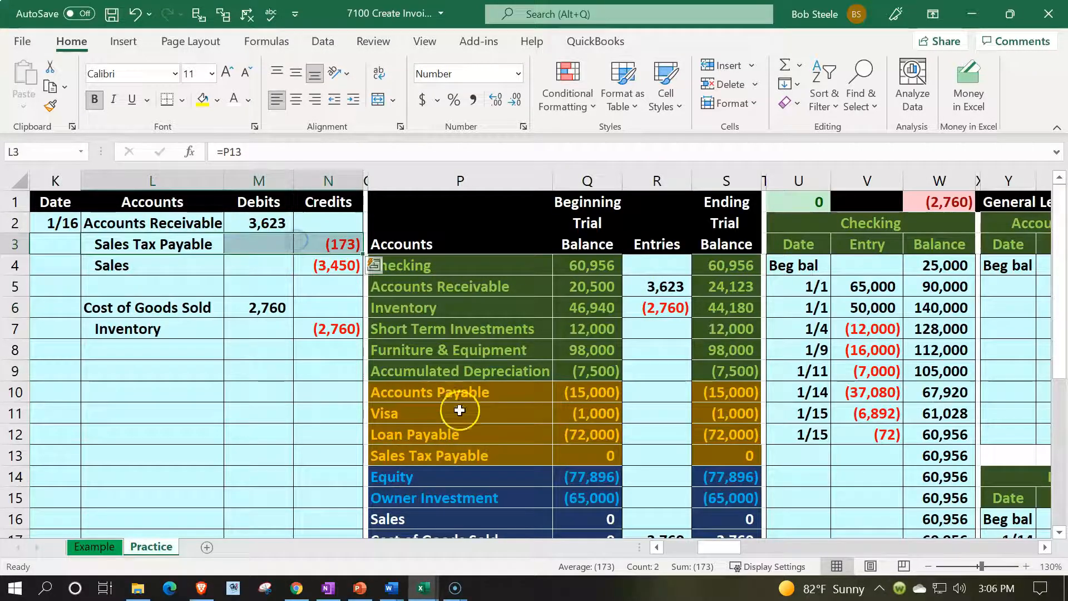
click(471, 455)
key(Right)
key(Right)
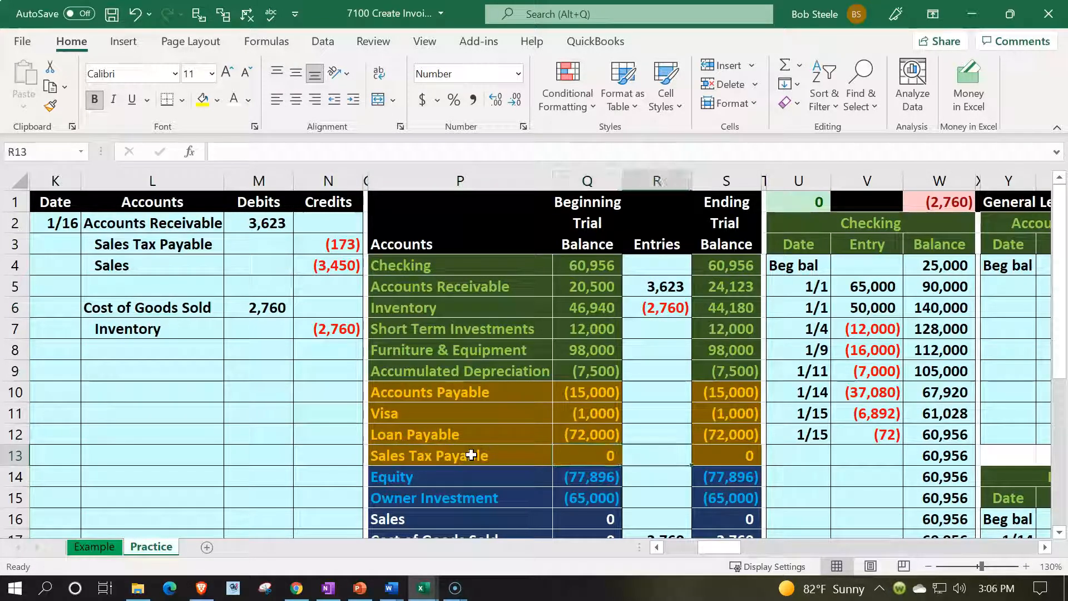
text(=)
key(Left)
key(Left)
key(Left)
key(Left)
key(Up)
key(Up)
key(Up)
key(Up)
key(Up)
key(Up)
key(Up)
key(Up)
key(Up)
key(Up)
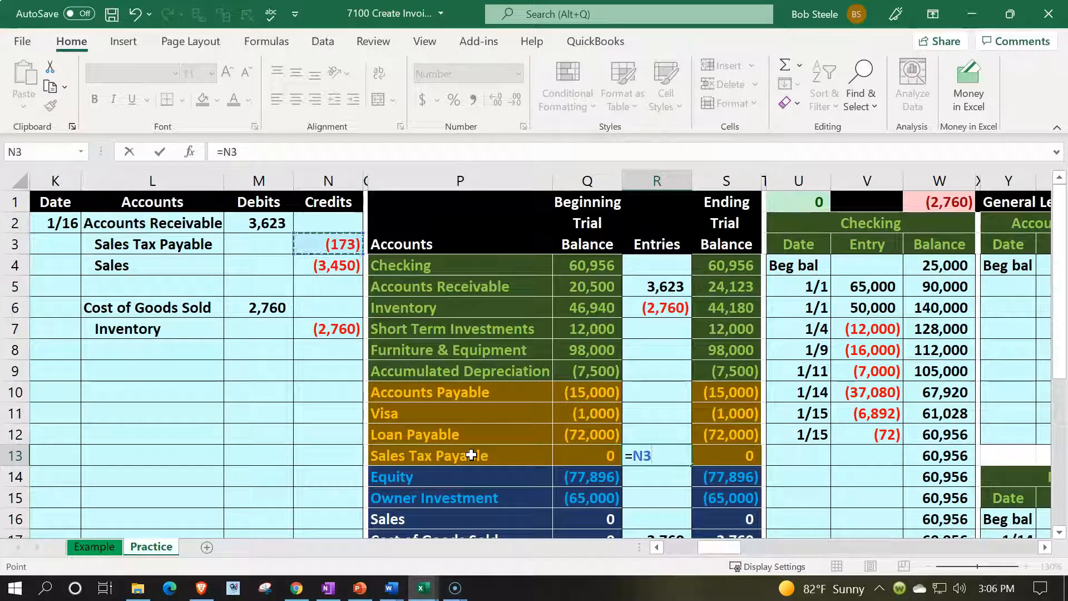
key(Return)
Post the Sales credit to the trial balance entries in R16 by linking it to N4
scroll(472, 455, down, 1)
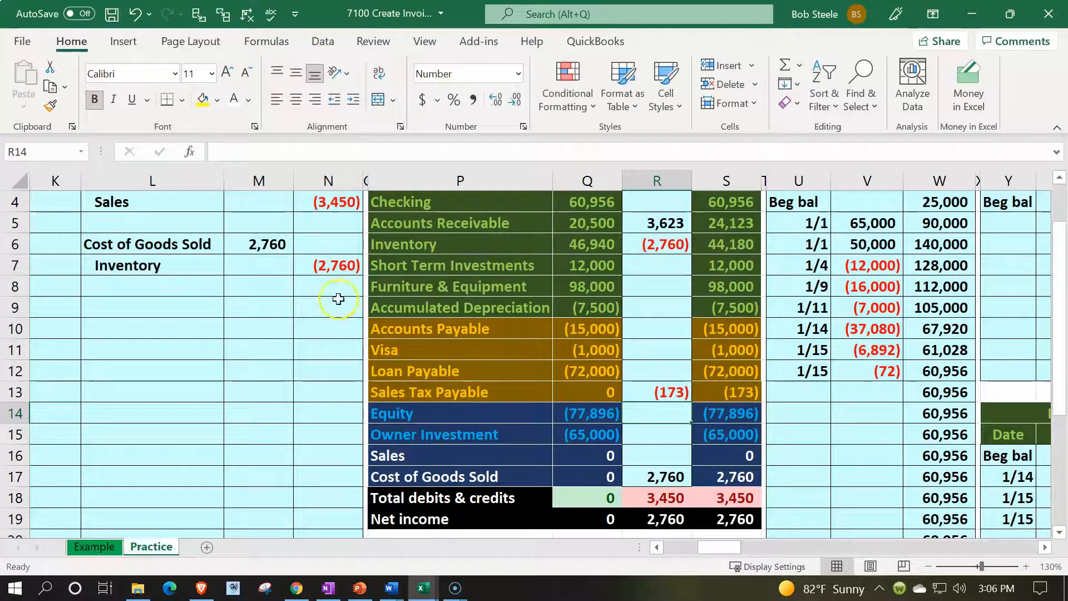
drag(206, 201, 315, 199)
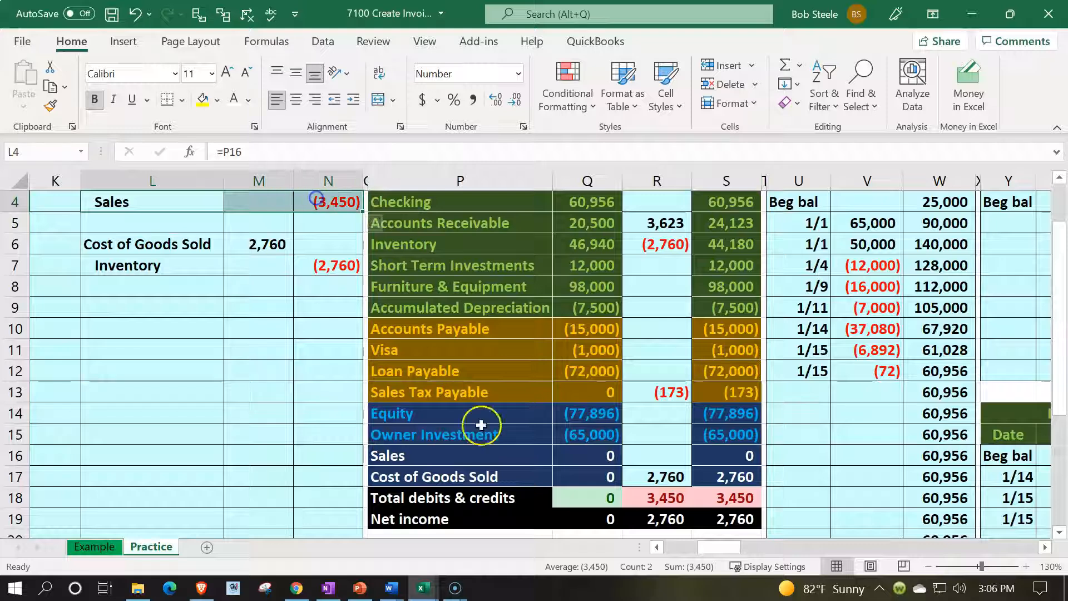
click(631, 456)
text(=)
key(Left)
key(Left)
key(Left)
key(Up)
key(Up)
key(Left)
key(Up)
key(Up)
key(Up)
key(Up)
key(Up)
key(Up)
key(Up)
key(Up)
key(Up)
key(Up)
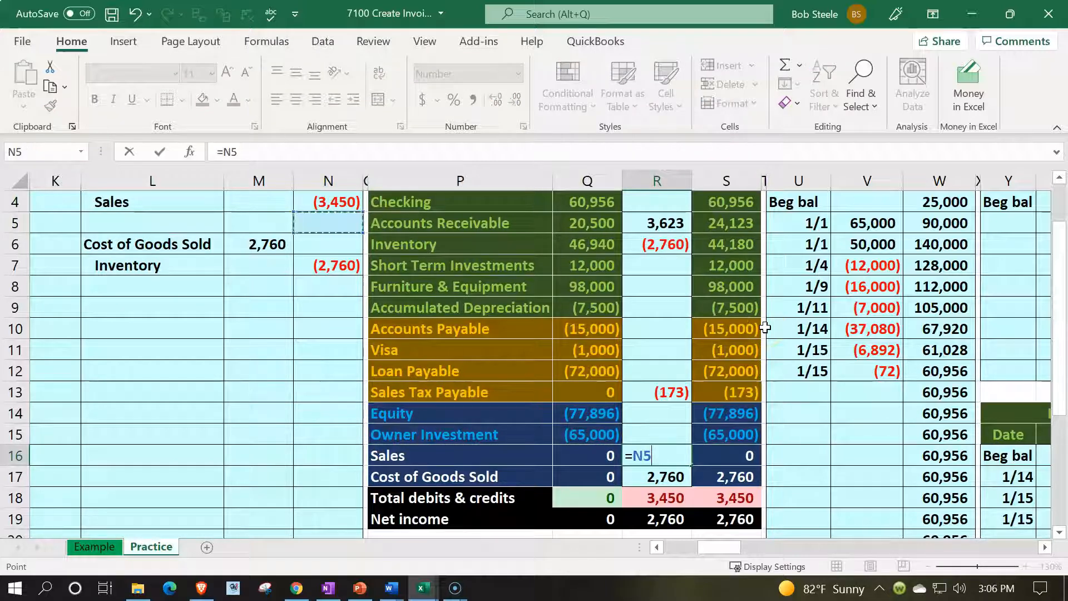
key(Return)
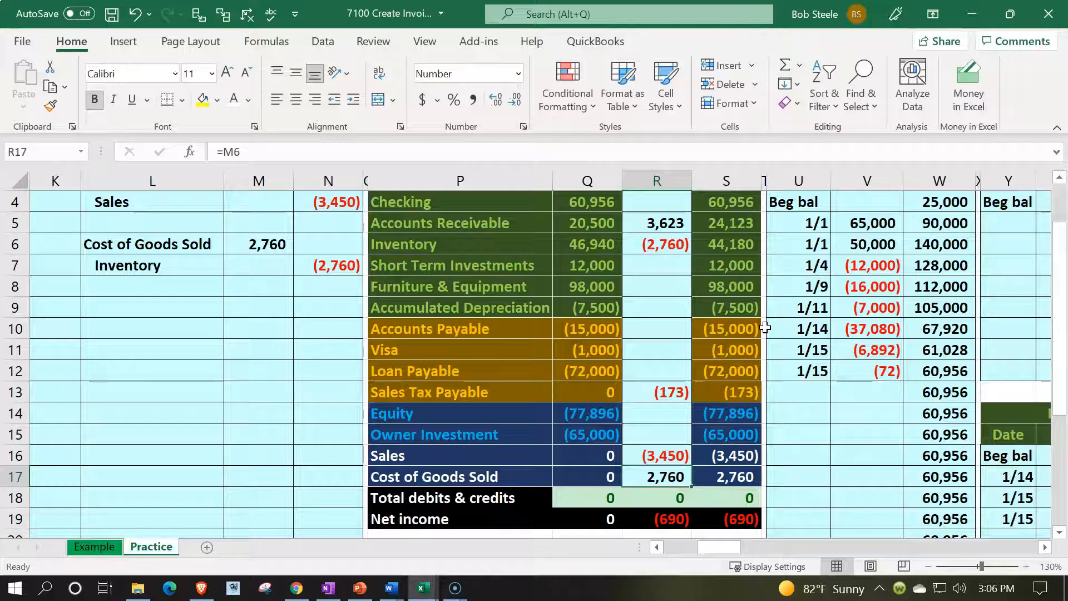
Format the Net income cells Q19:S19 as Currency with no symbol, zero decimals and negatives in non-red parentheses
scroll(766, 328, down, 1)
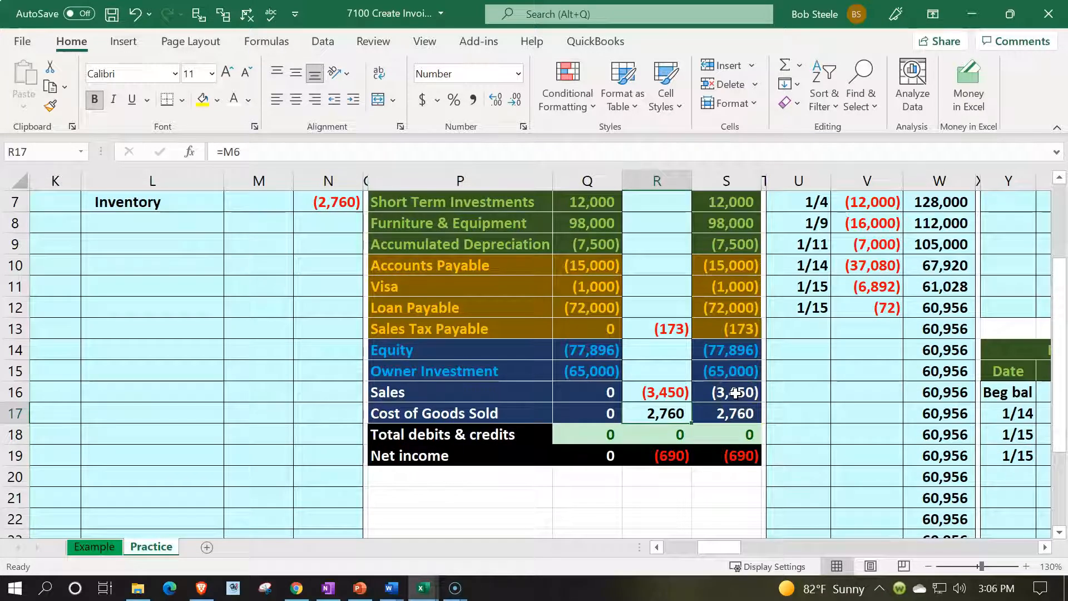
click(656, 456)
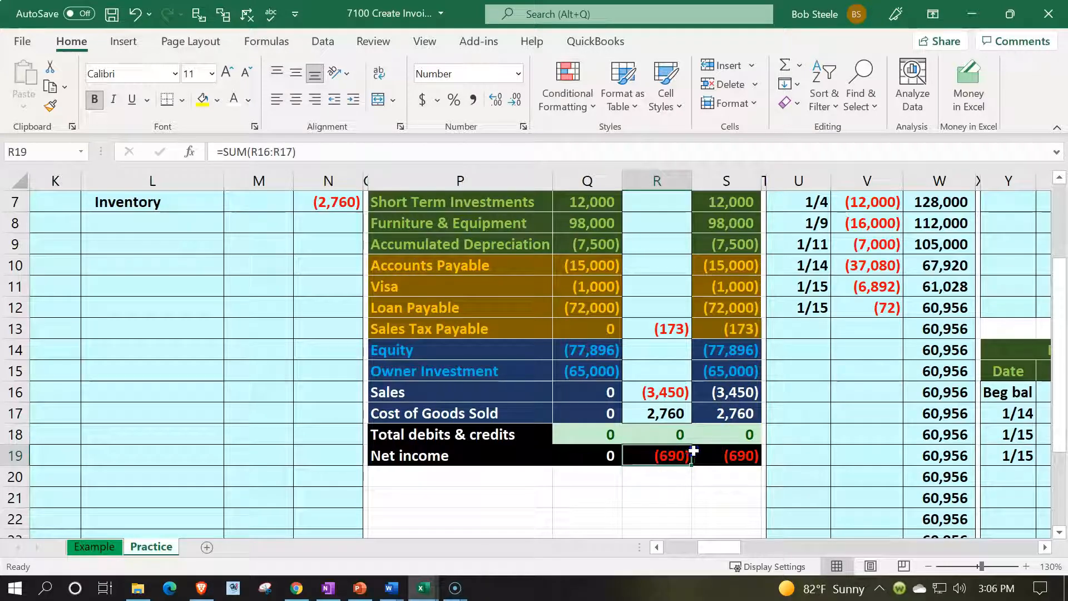
drag(693, 451, 717, 451)
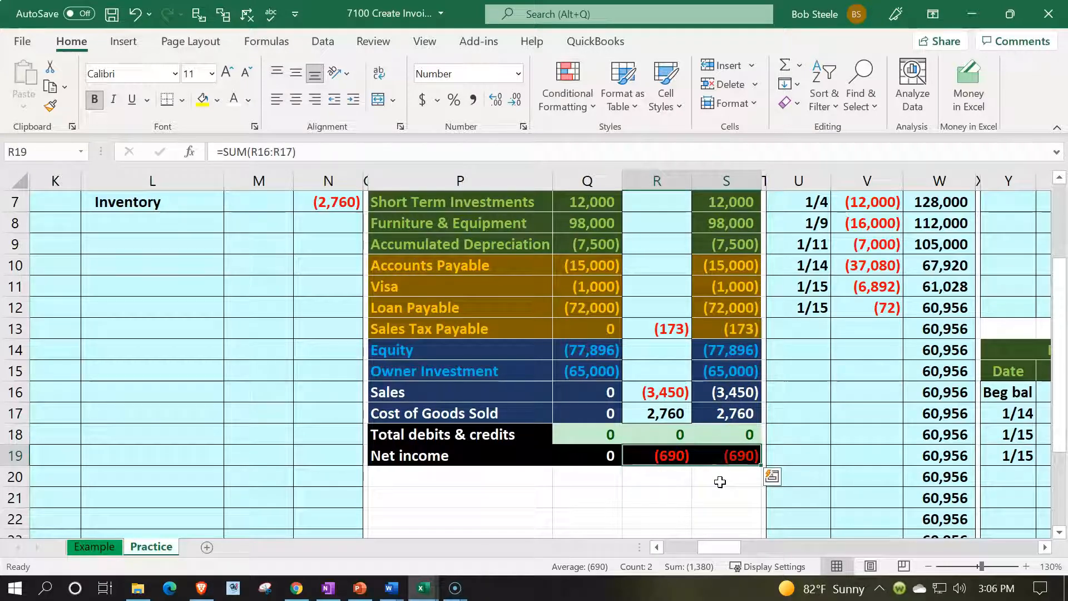
drag(575, 453, 729, 453)
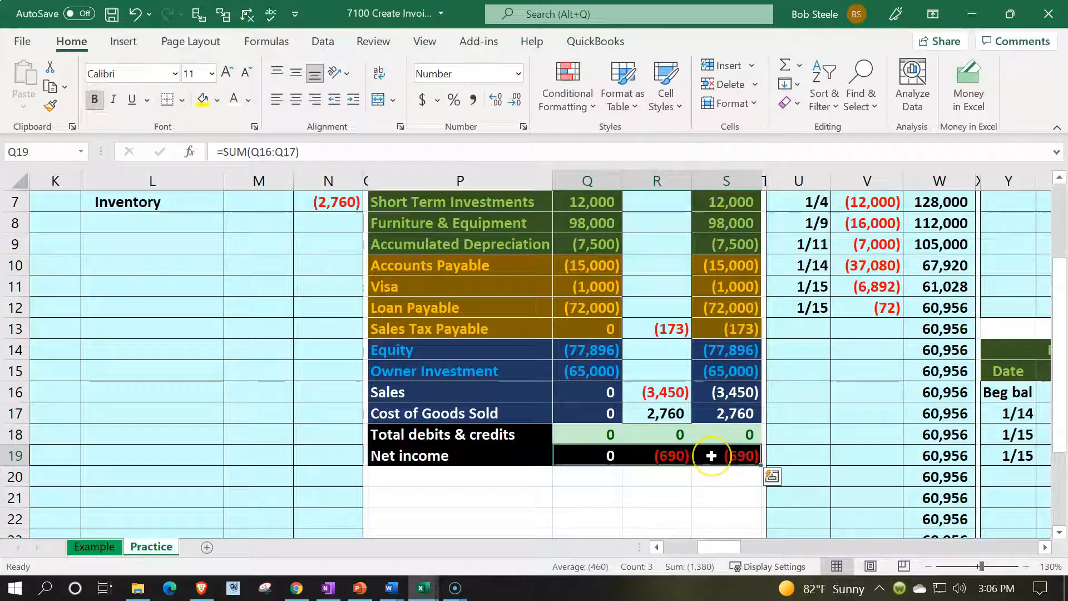
right_click(711, 456)
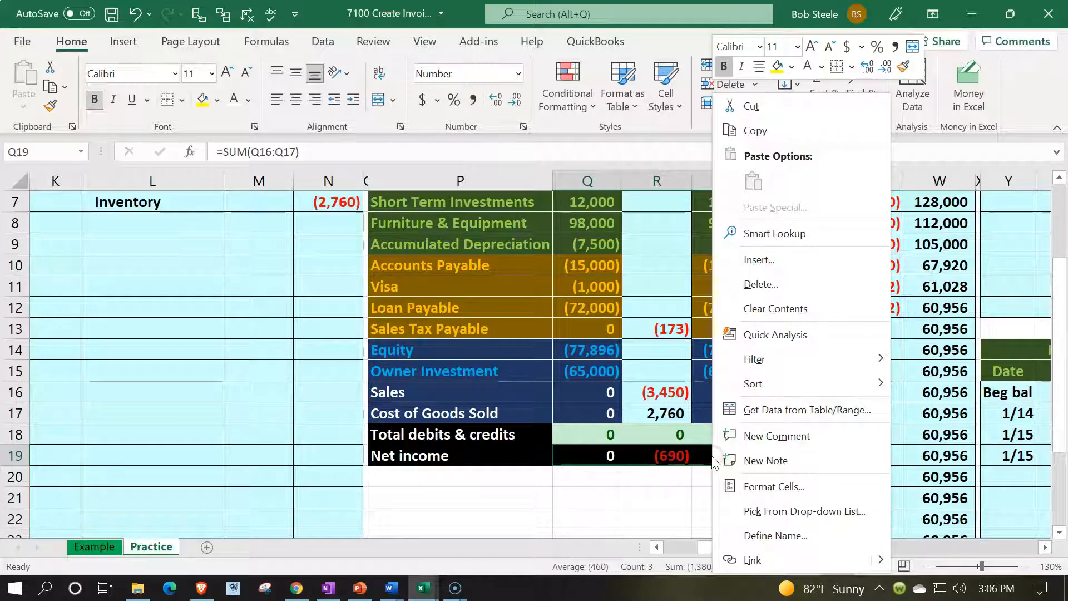
click(732, 485)
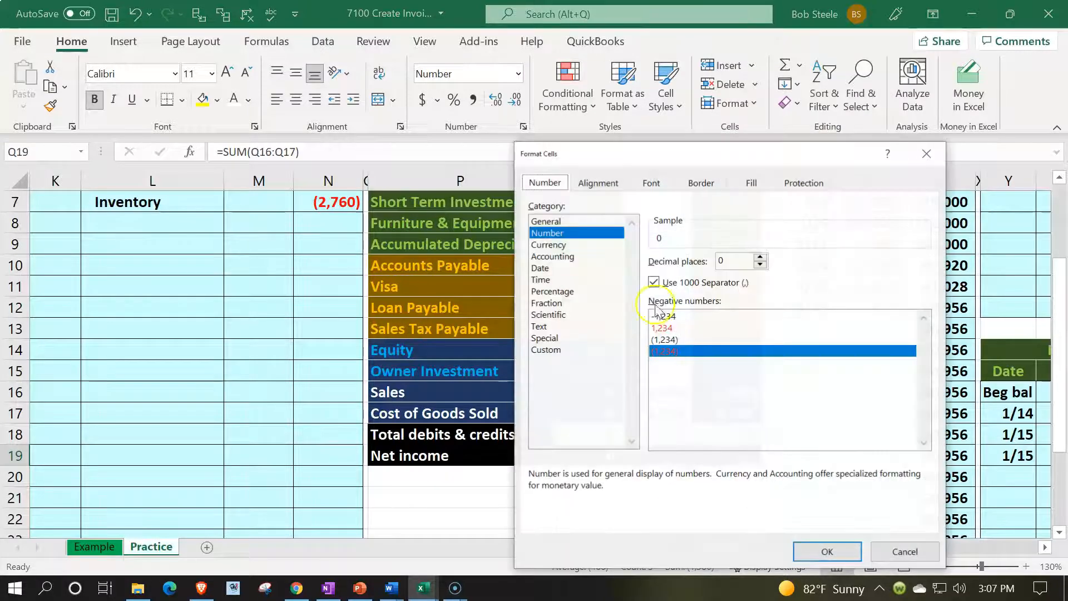
click(564, 246)
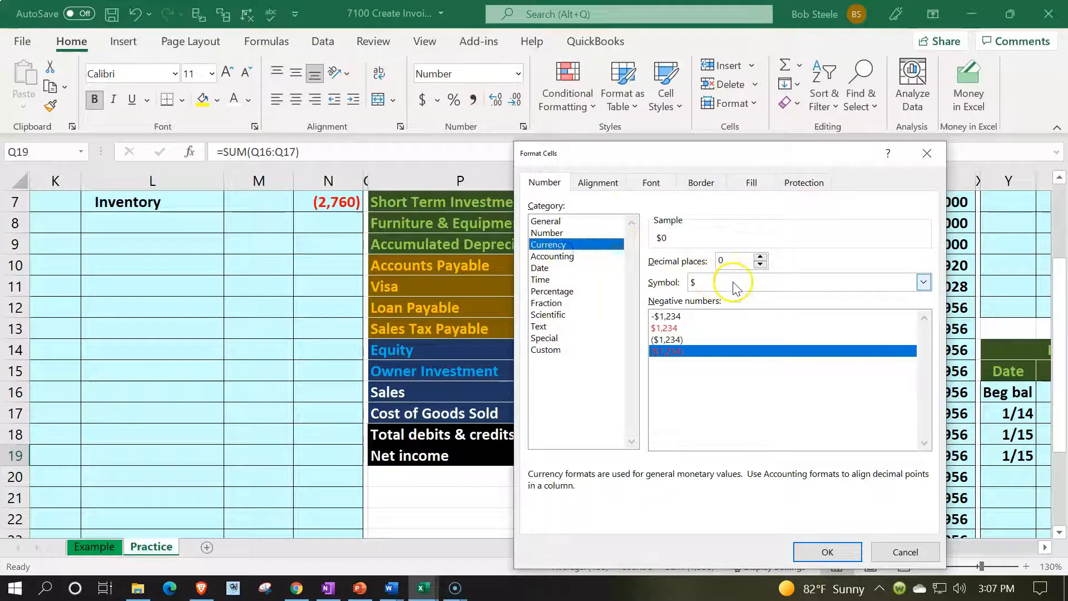
click(735, 284)
click(723, 299)
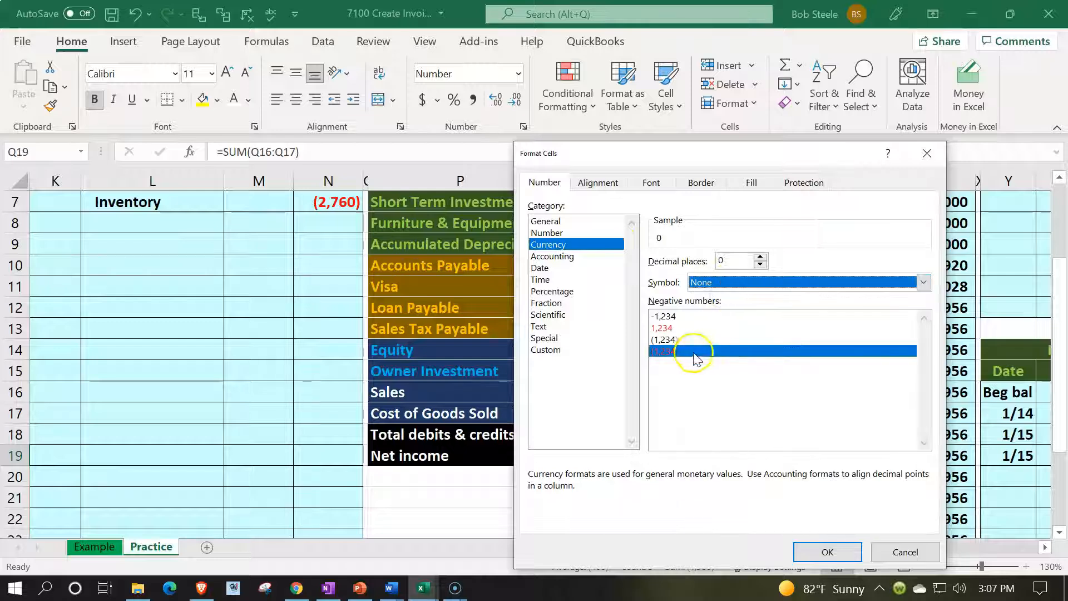
click(669, 340)
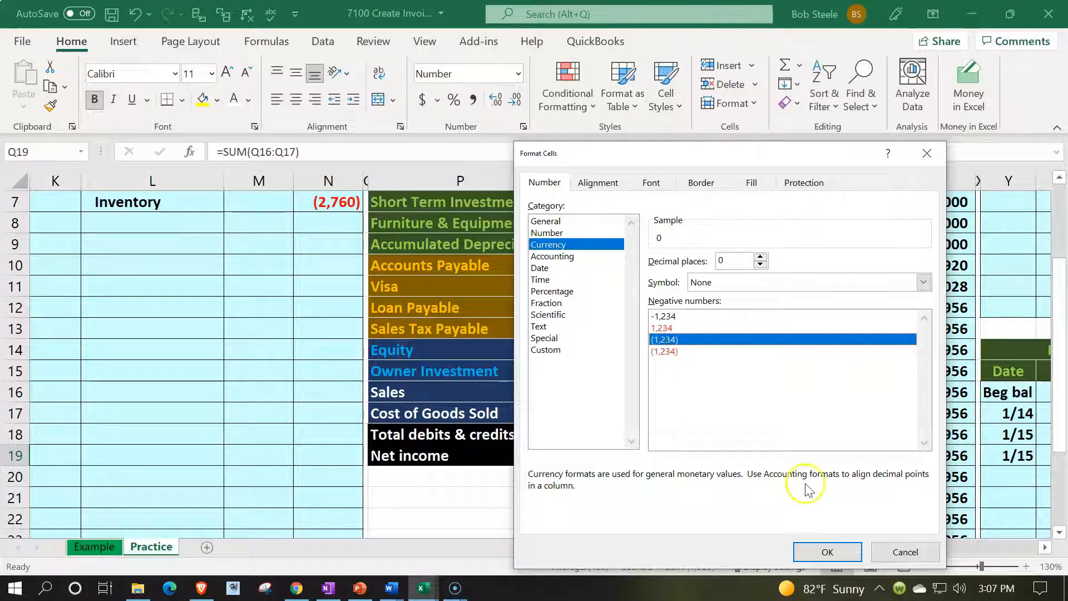
click(828, 552)
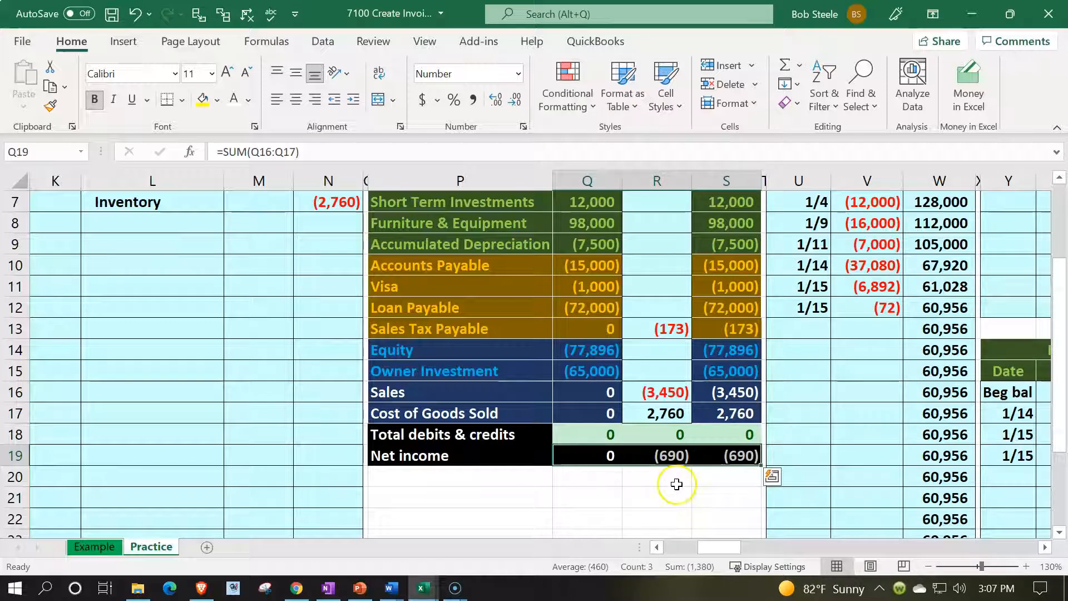
Set the font color of the Net income cells Q19:S19 to the standard light green
click(247, 102)
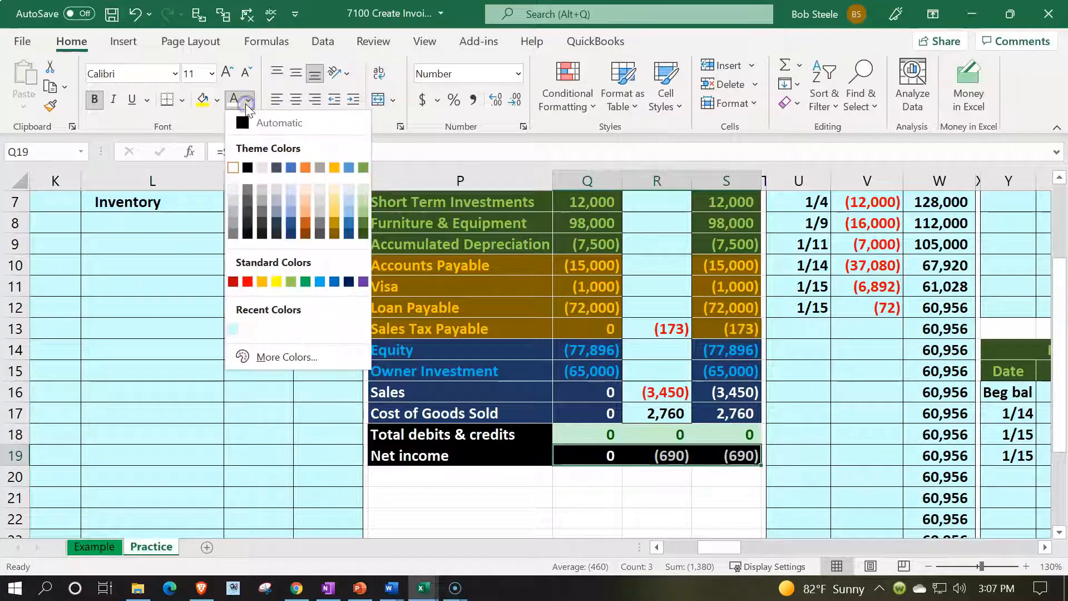
click(291, 281)
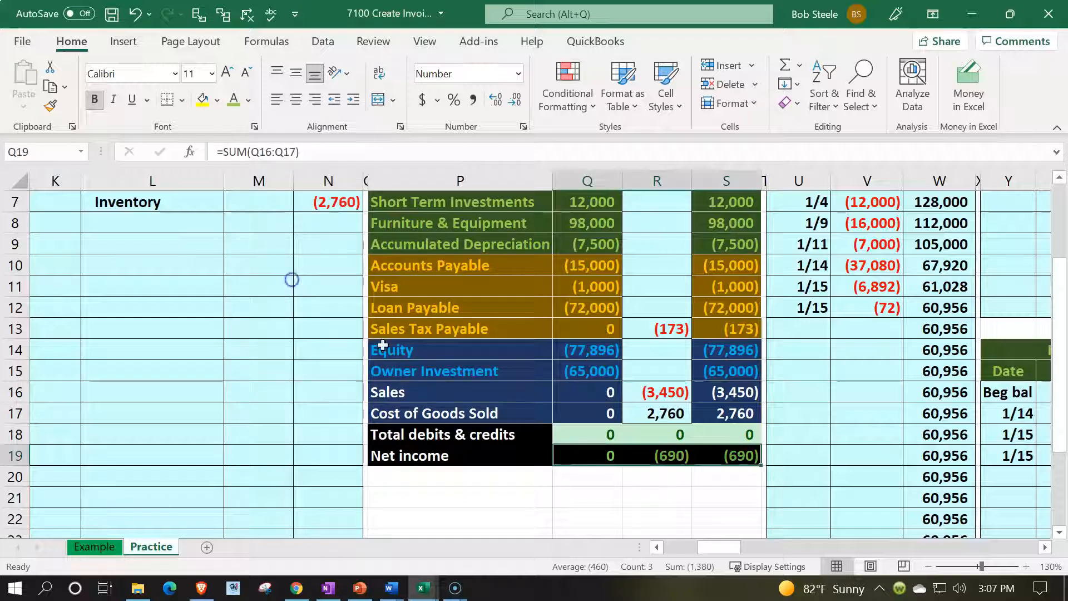
click(677, 499)
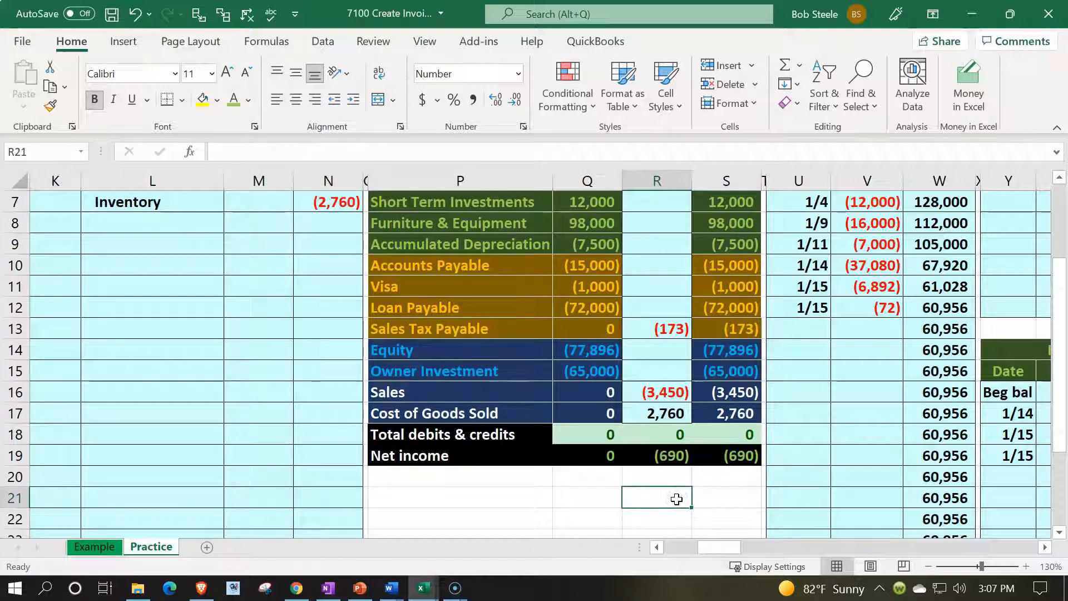
Check the combined ending balances of Sales and Cost of Goods Sold in S16:S17 against Net income
drag(729, 392, 729, 412)
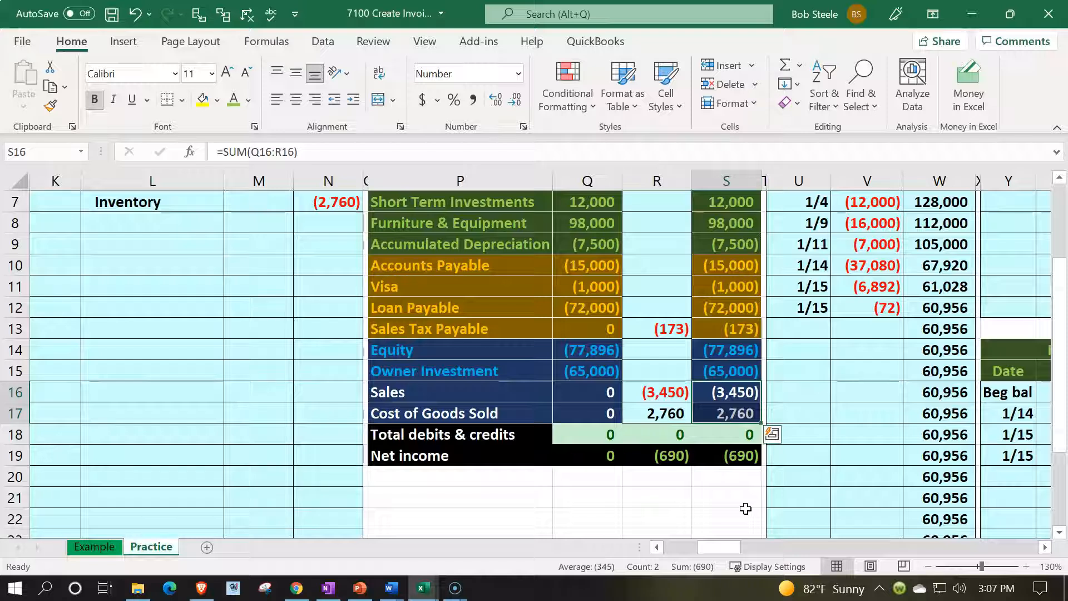
scroll(746, 508, up, 2)
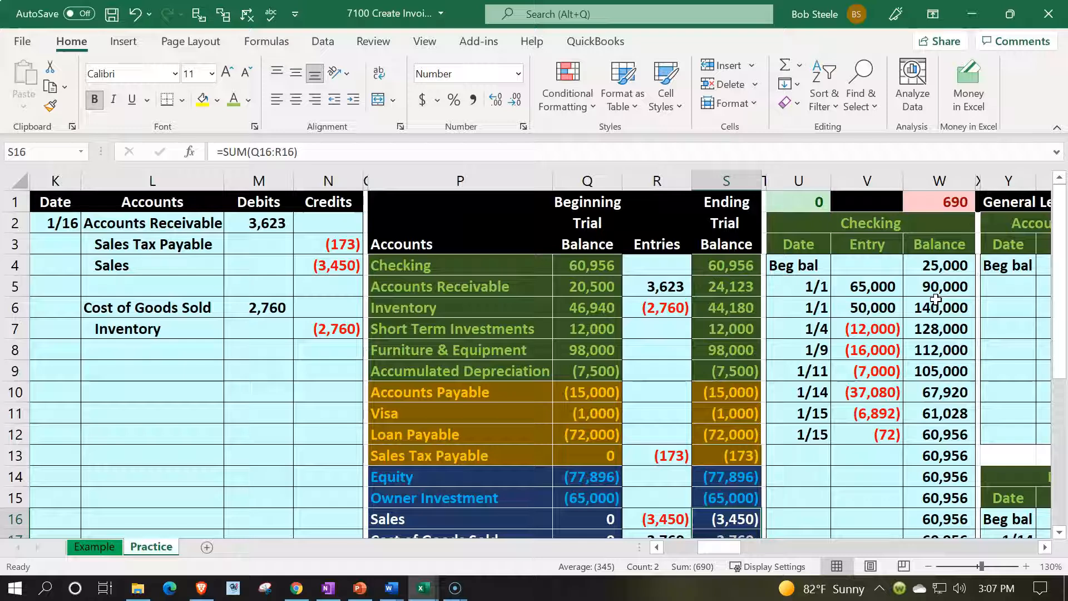
click(251, 434)
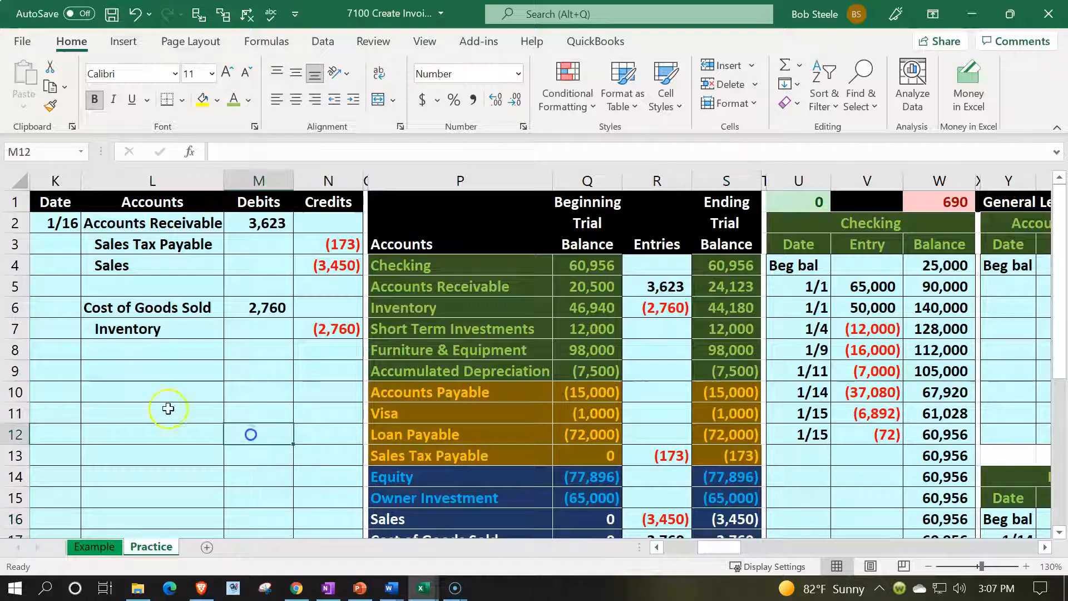
Enter the date 1/17 in K9 to begin the next journal entry below the 1/16 entry
click(57, 376)
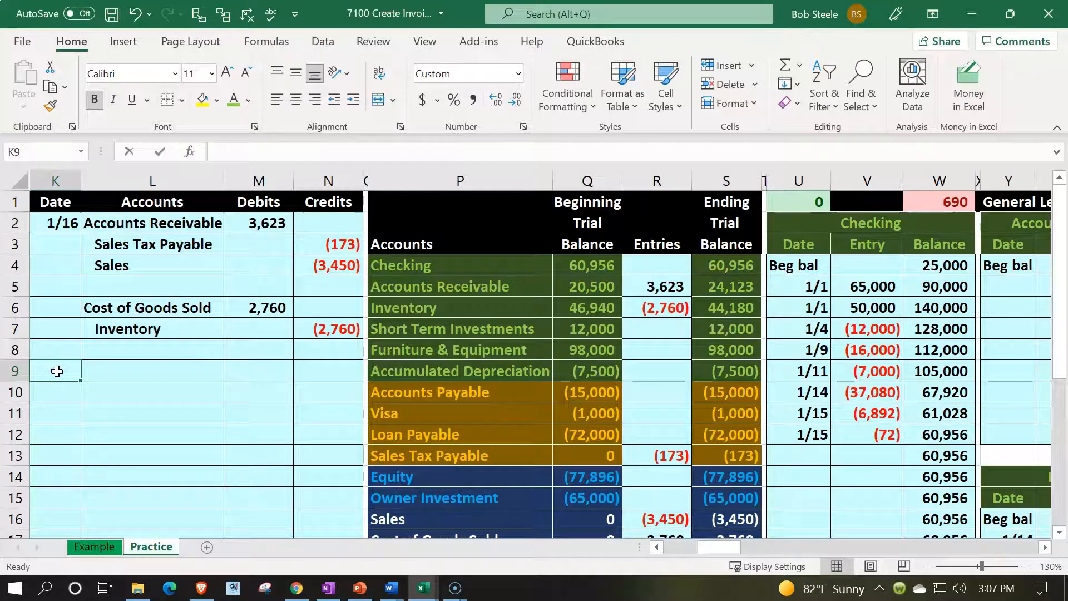
text(1/17)
key(Return)
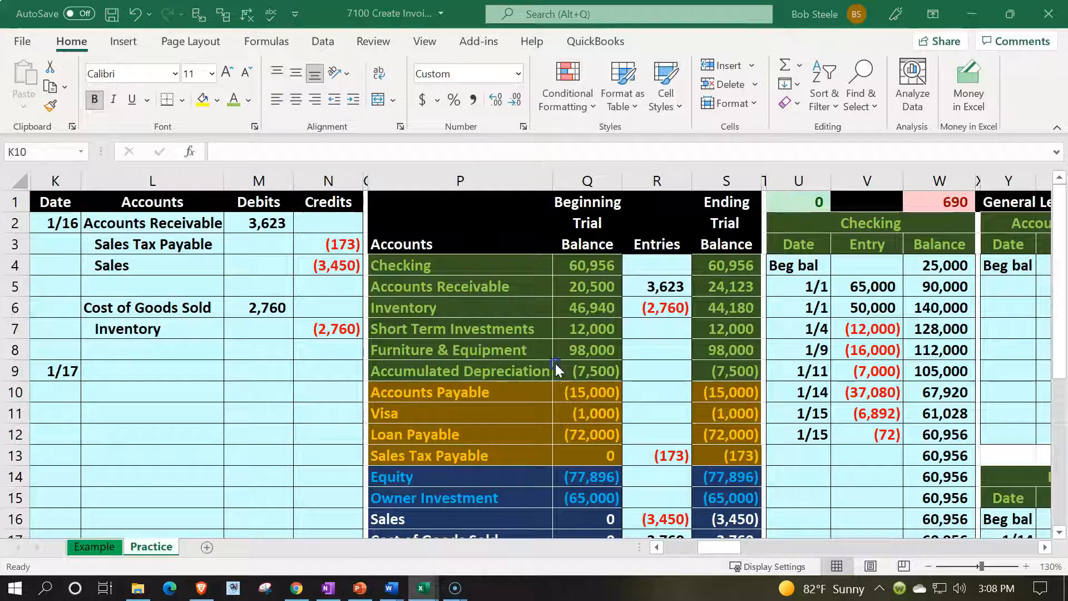
Check the inventory subsidiary ledger total in BI1 and its difference in BJ1 against the trial balance's ending Inventory in S6
click(714, 308)
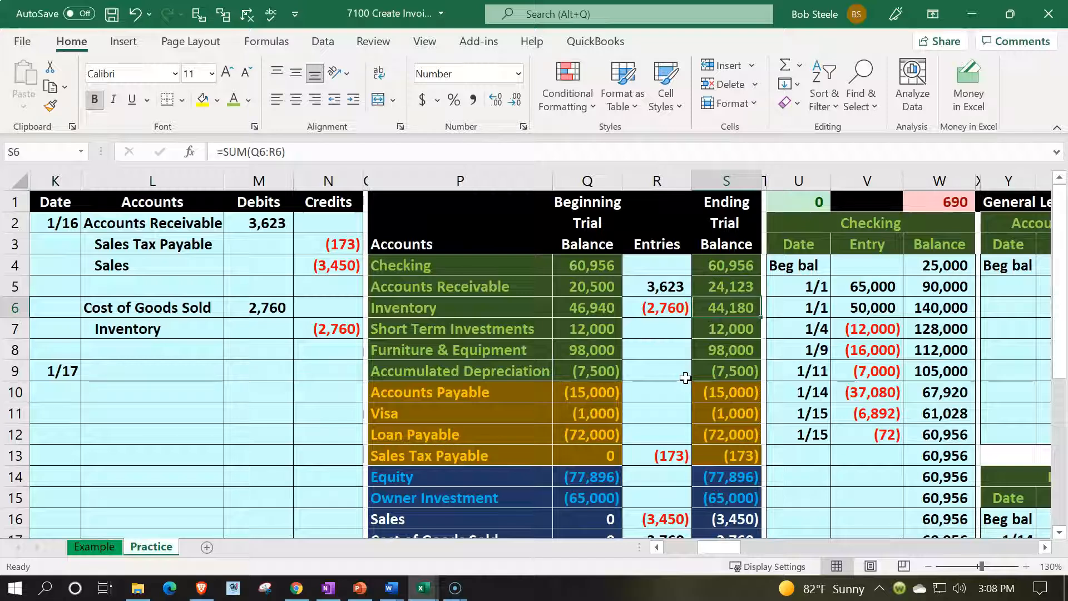
key(Right)
key(Right)
key(Right)
key(Right)
key(Right)
key(Right)
key(Right)
key(Right)
key(Right)
key(Right)
key(Right)
key(Right)
key(Right)
key(Right)
key(Right)
key(Right)
key(Right)
key(Right)
key(Right)
key(Right)
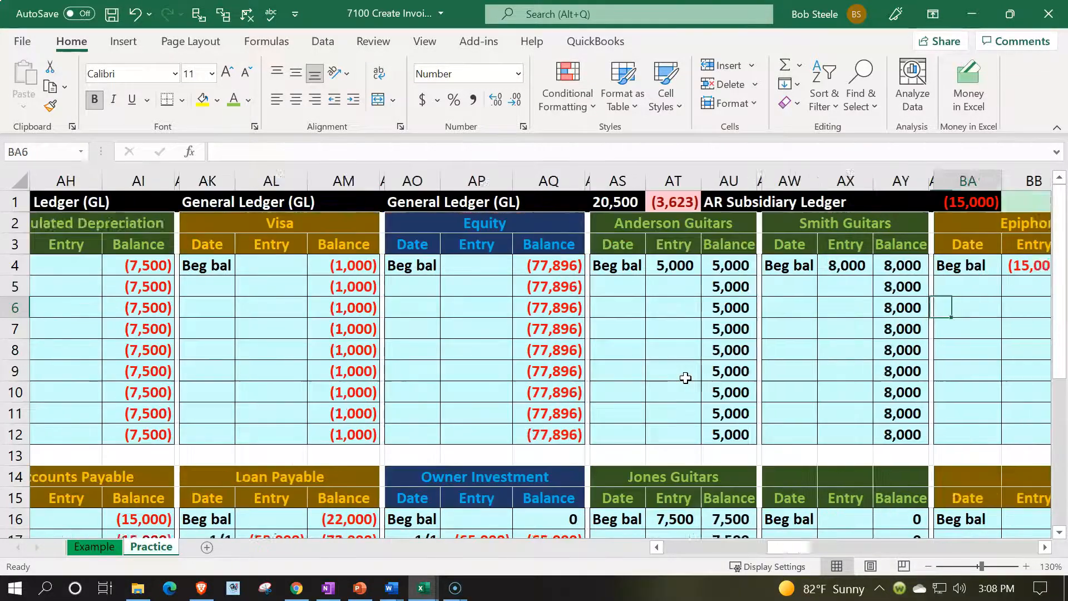
key(Right)
key(Right)
key(Right)
key(Right)
key(Right)
key(Right)
key(Right)
key(Right)
key(Right)
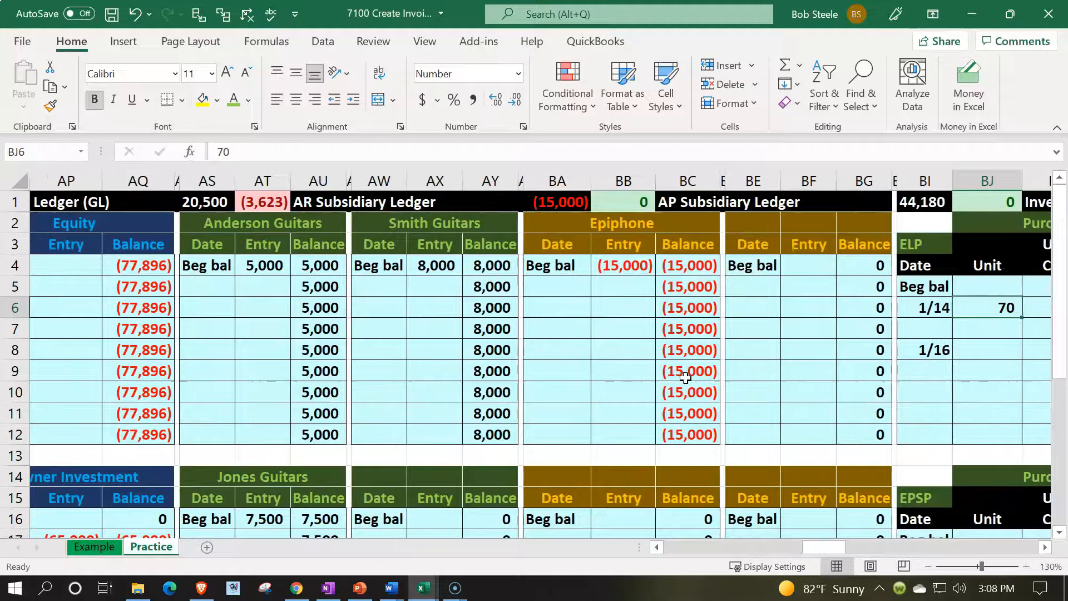
click(578, 274)
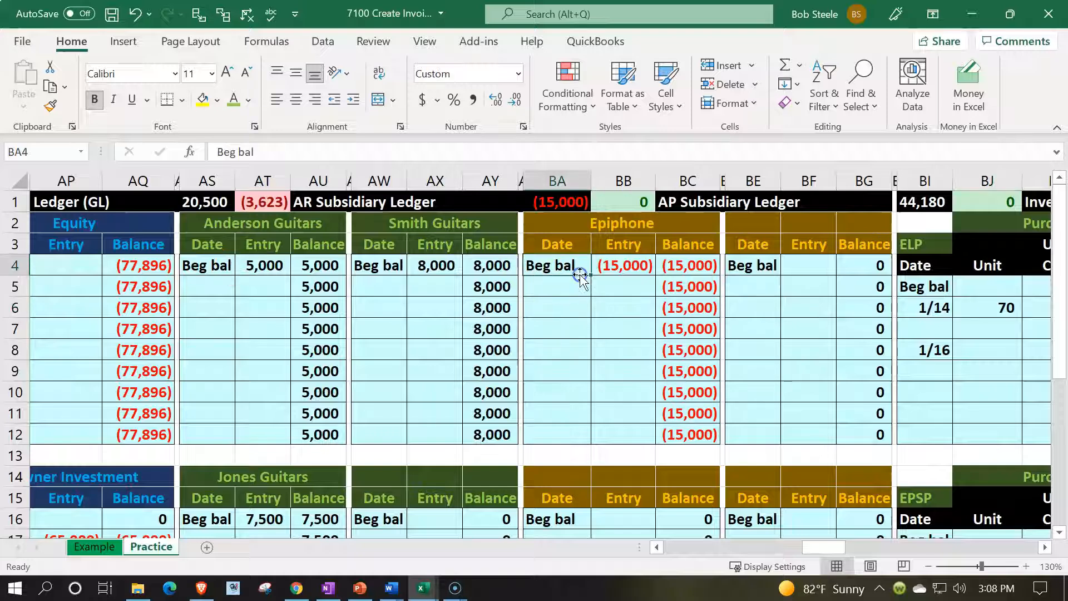
key(Right)
key(Right)
key(Right)
key(Right)
key(Right)
key(Right)
key(Right)
key(Right)
key(Right)
key(Right)
key(Right)
key(Right)
key(Right)
key(Right)
key(Right)
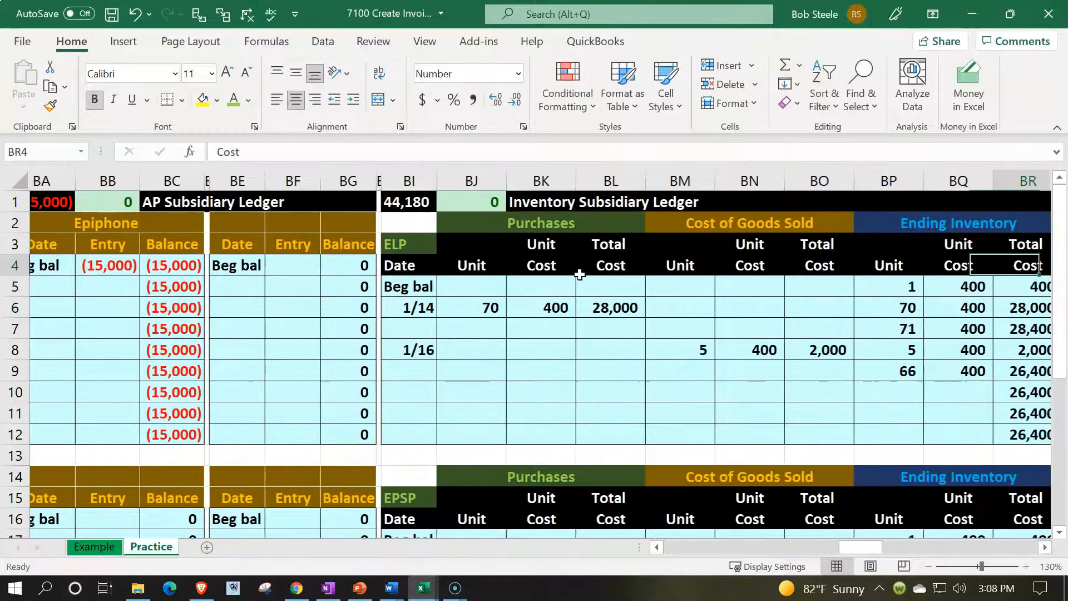
key(Right)
key(Right)
key(Right)
key(Right)
key(Right)
key(Right)
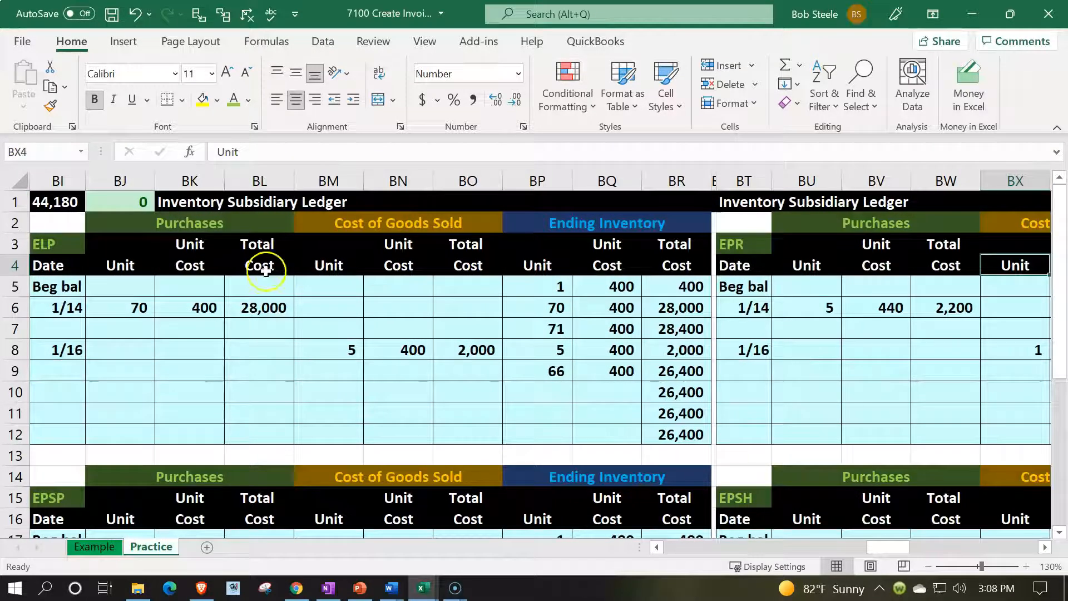
click(60, 205)
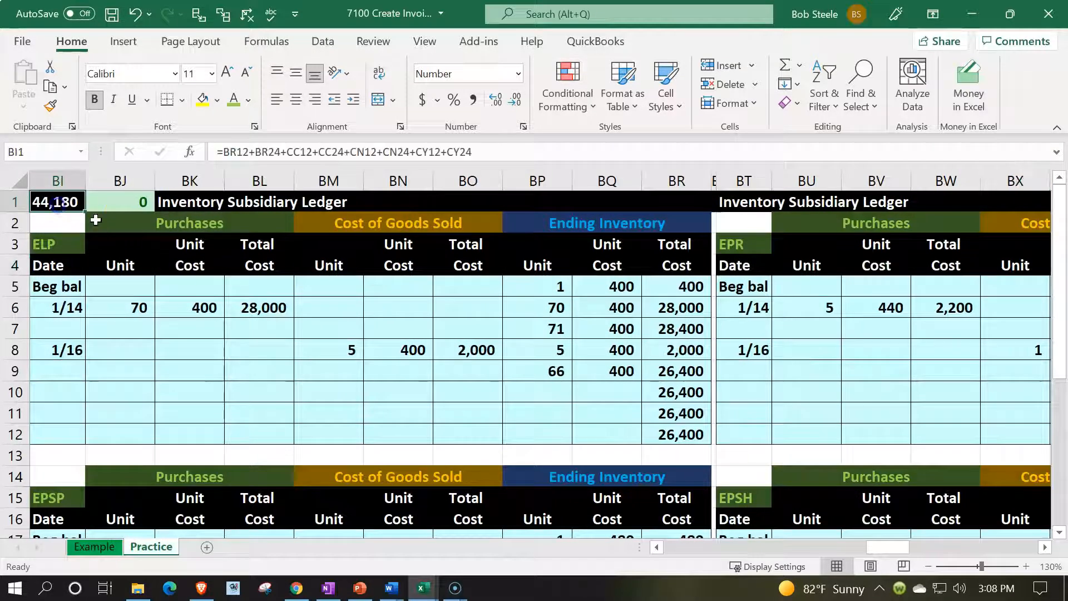
click(124, 208)
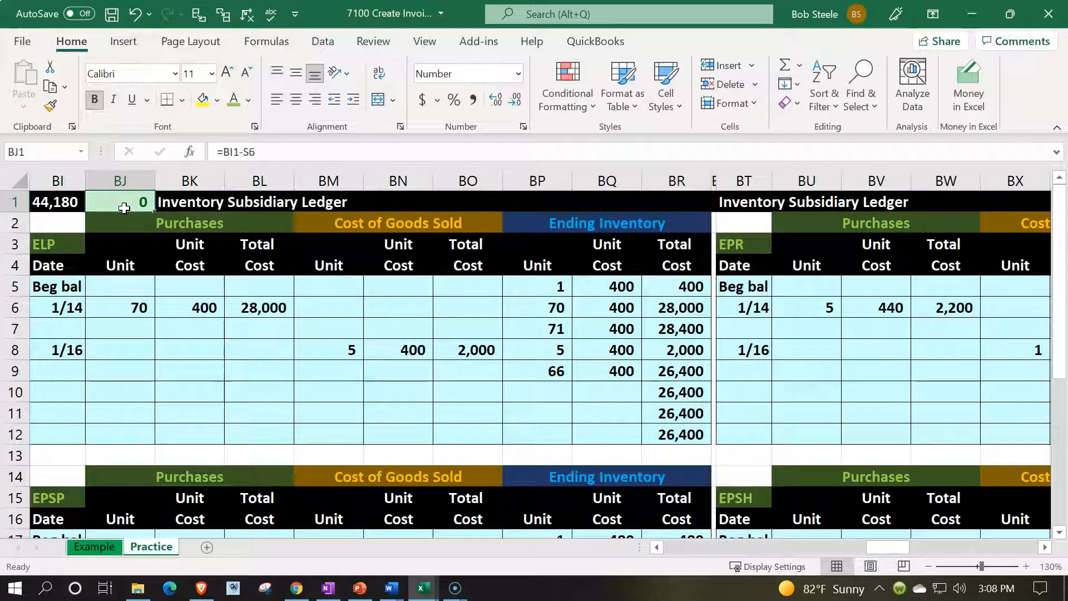
Enter the date 1/17 in BI10 of the ELP inventory ledger and 8 Cost of Goods Sold units in BM10
key(Down)
key(Down)
key(Down)
key(Down)
key(Down)
key(Down)
key(Down)
key(Down)
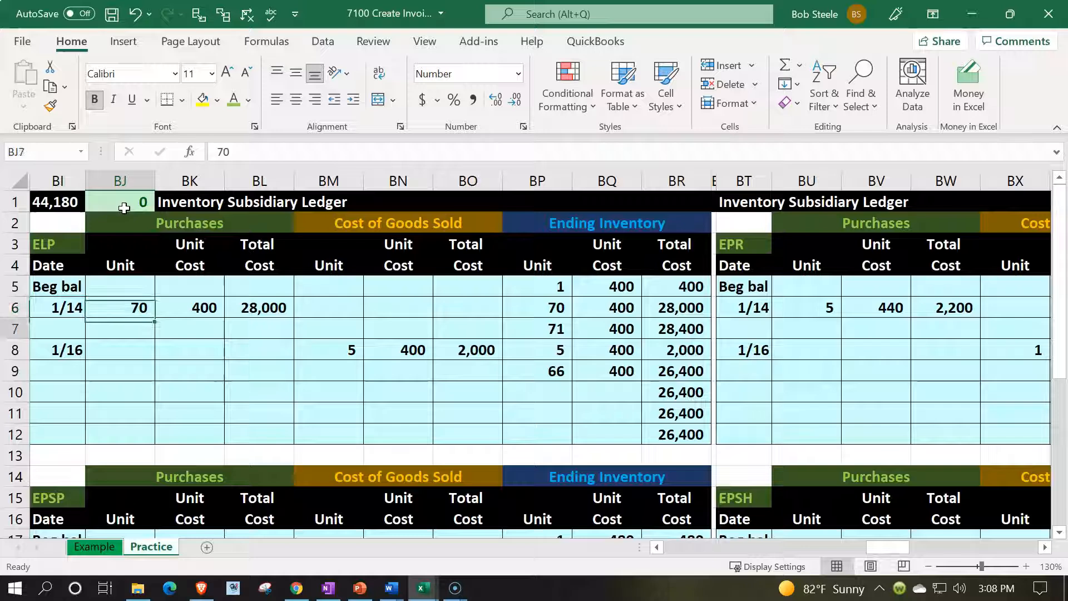
key(Down)
key(Right)
key(Right)
key(Right)
key(Right)
key(Right)
key(Left)
key(Left)
key(Left)
key(Left)
key(Left)
key(Left)
key(Left)
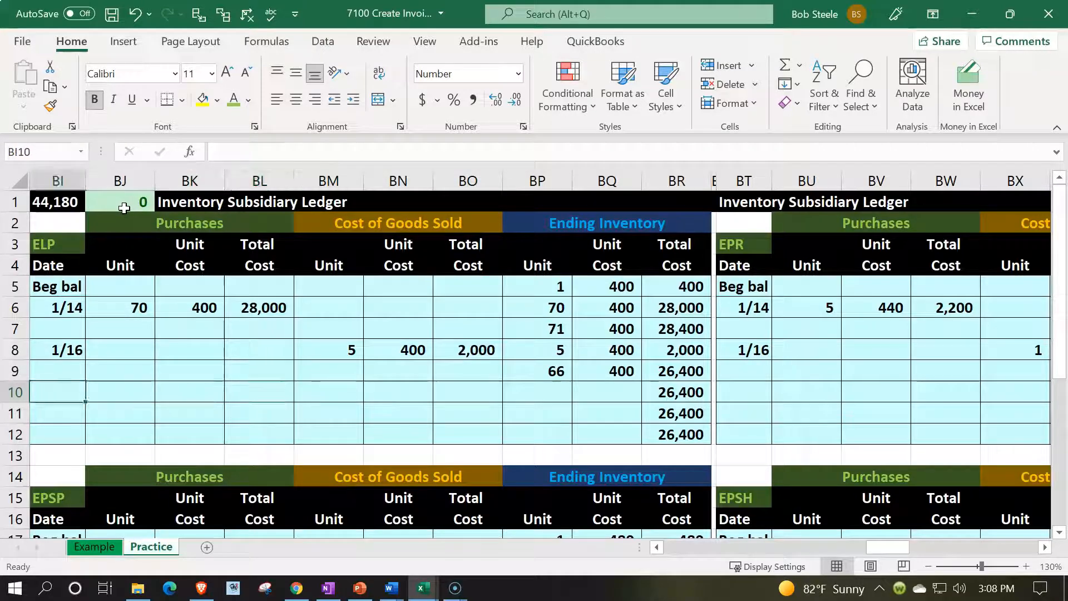
text(1/)
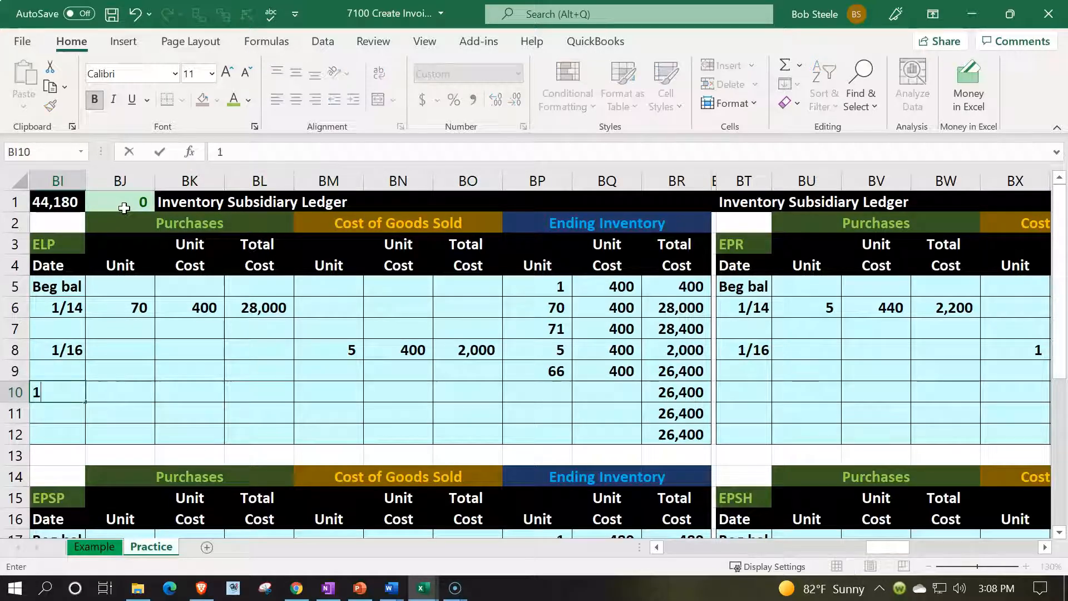
key(Right)
key(Right)
key(Right)
key(Right)
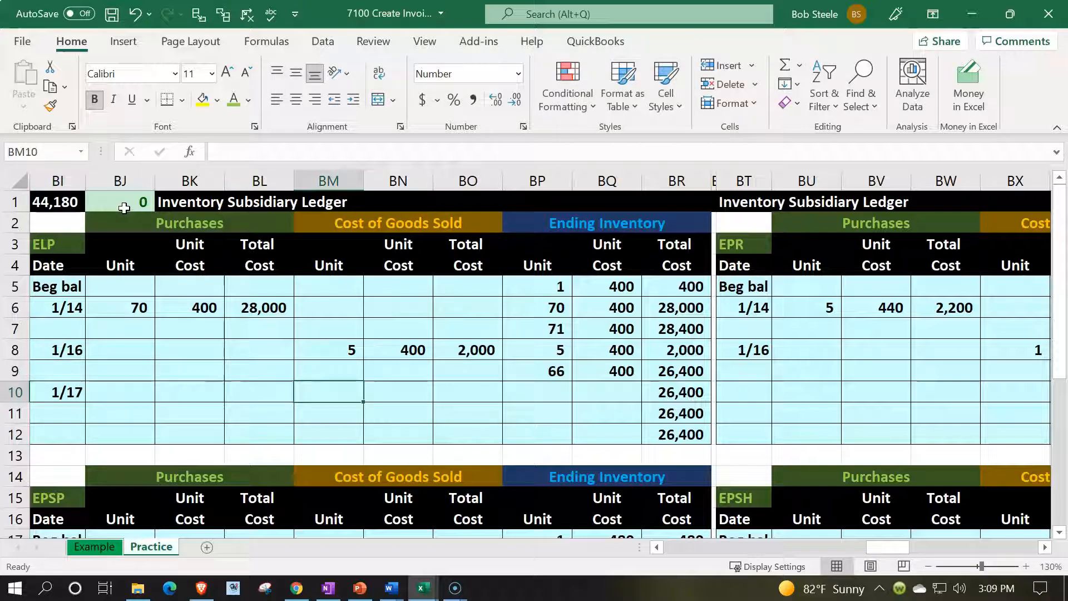
text(8)
key(Right)
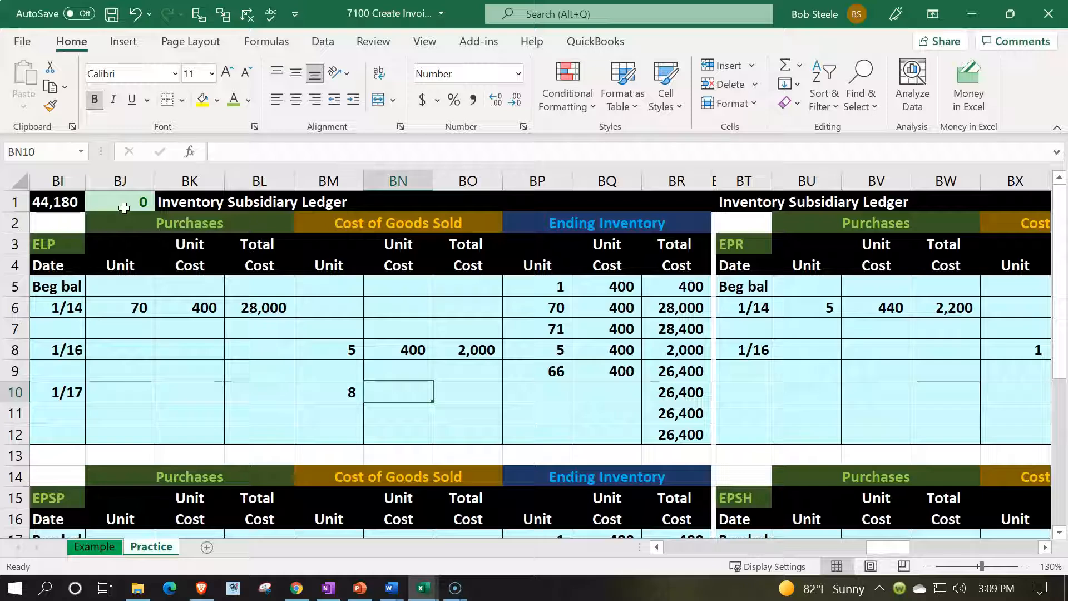
Link the 1/17 Cost of Goods Sold unit cost in BN10 to BQ9 and calculate total cost in BO10 as BM10*BN10
text(=)
key(Right)
key(Right)
key(Right)
key(Up)
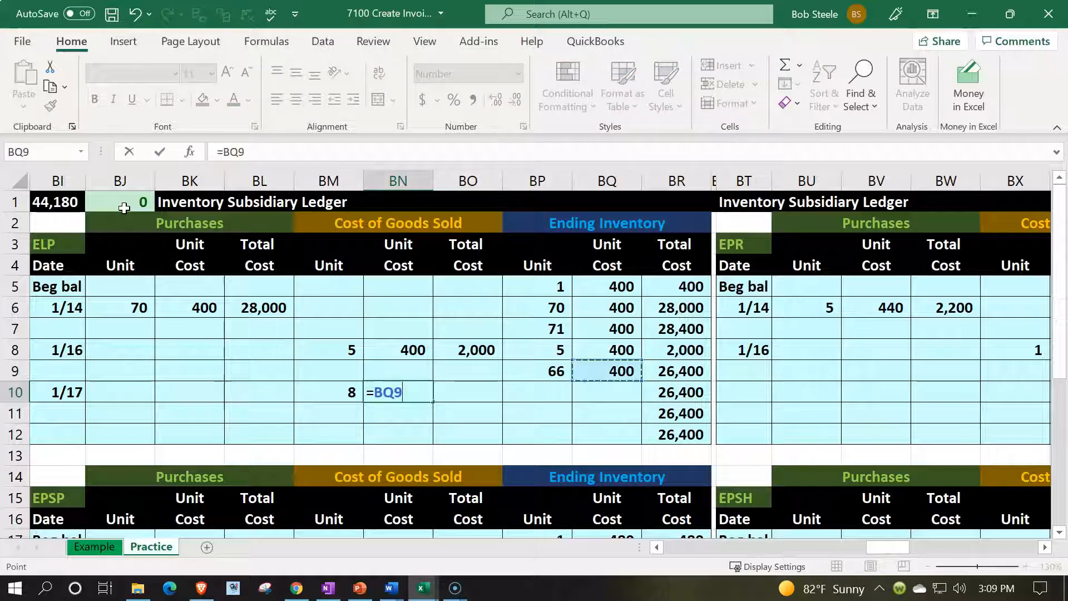
key(Tab)
text(+)
key(Left)
key(Left)
text(*)
key(Left)
key(Tab)
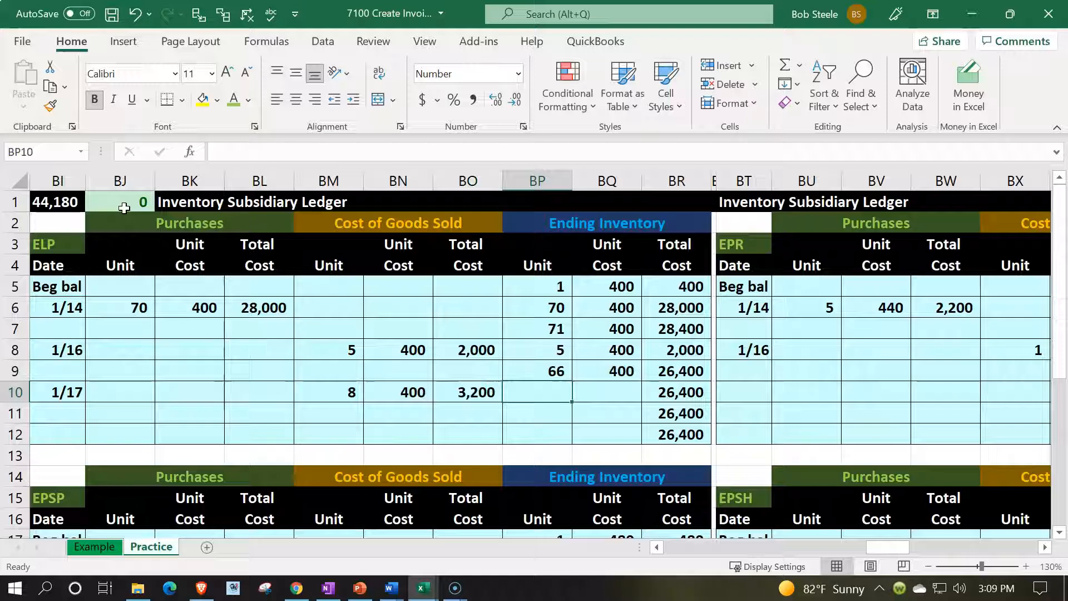
Fill the ELP Ending Inventory row 10 with units from BM10, unit cost from BN10 and total cost as BP10*BQ10
key(Left)
key(Right)
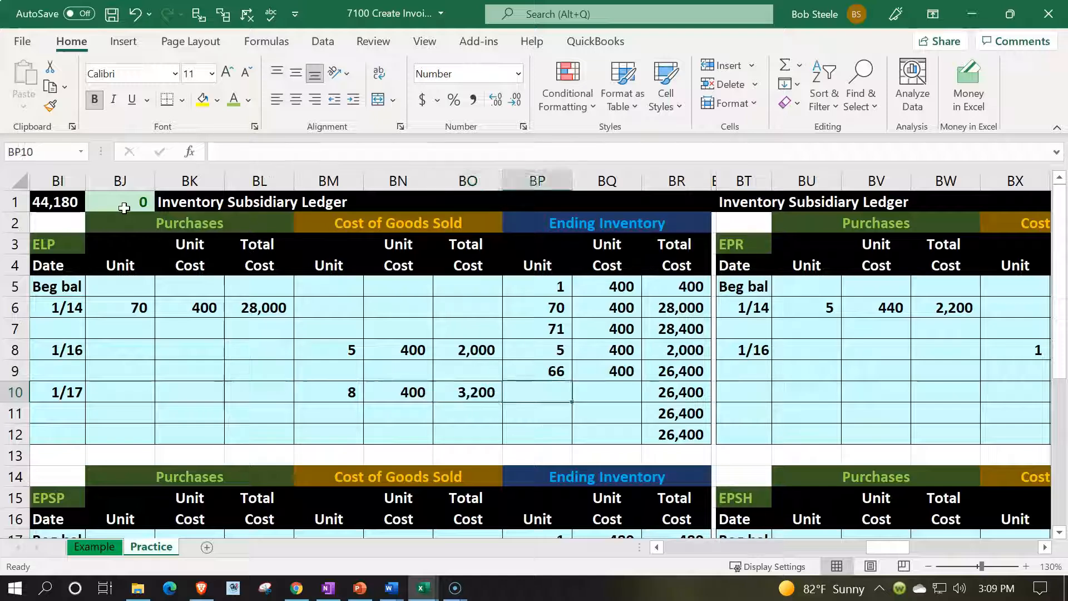
text(=)
key(Left)
key(Left)
key(Left)
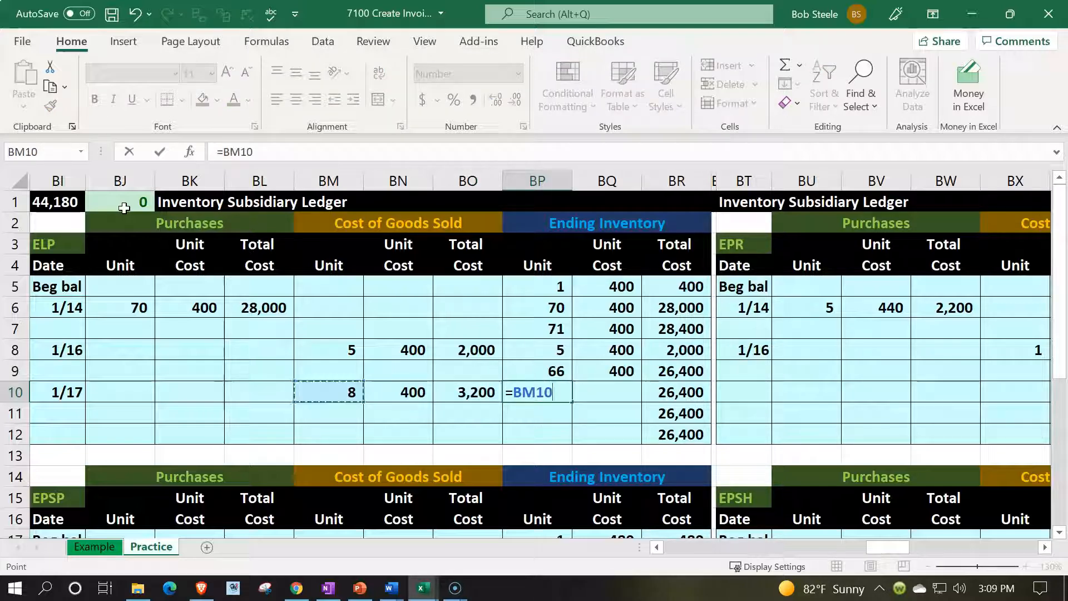
key(Tab)
text(+)
key(Left)
key(Left)
key(Left)
key(Tab)
text(+)
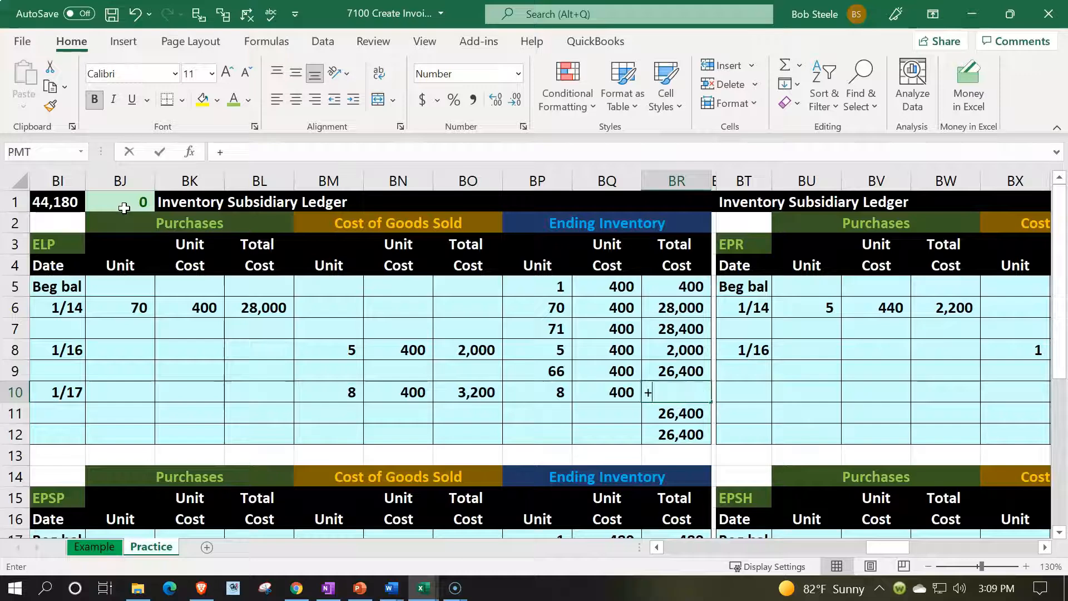
key(Left)
key(Left)
text(*)
key(Left)
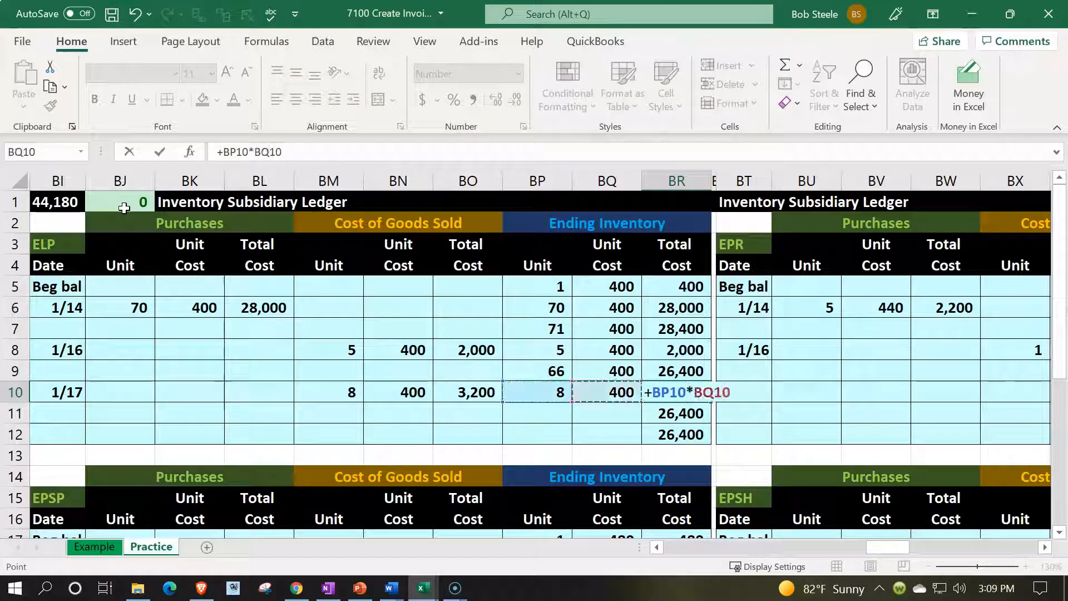
key(Return)
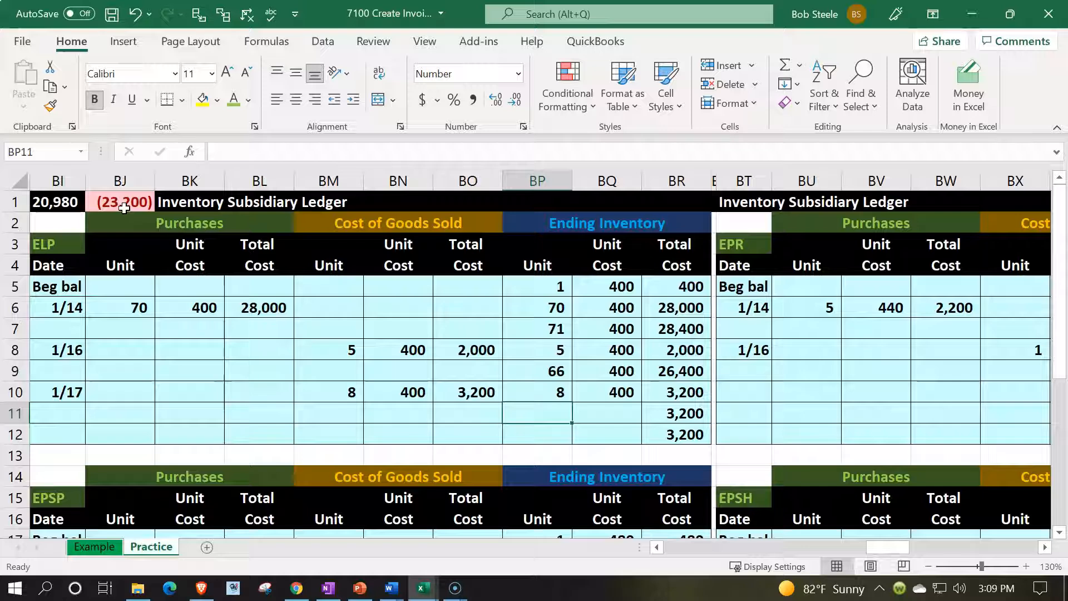
Calculate the remaining ELP inventory in row 11 with units BP9-BP10, unit cost linked to BQ10 and total BP11*BQ11
key(Up)
key(Up)
key(Down)
key(Down)
text(=)
key(Up)
key(Up)
text(-)
key(Down)
key(Tab)
text(=+)
key(Up)
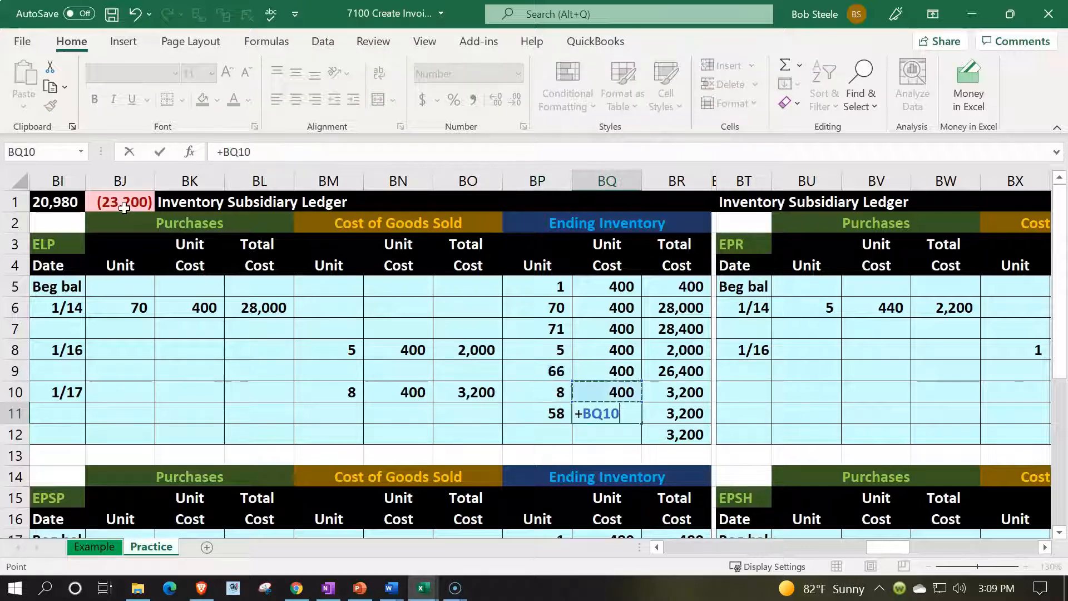
key(Tab)
text(=+)
key(Up)
key(Escape)
text(+)
key(Left)
key(Left)
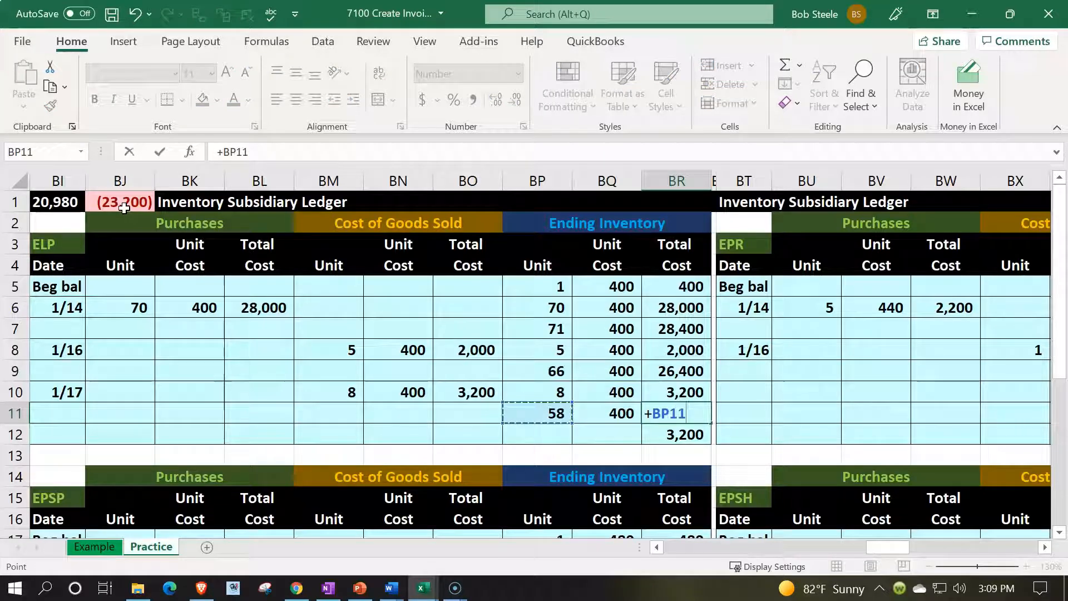
text(*)
key(Left)
key(Return)
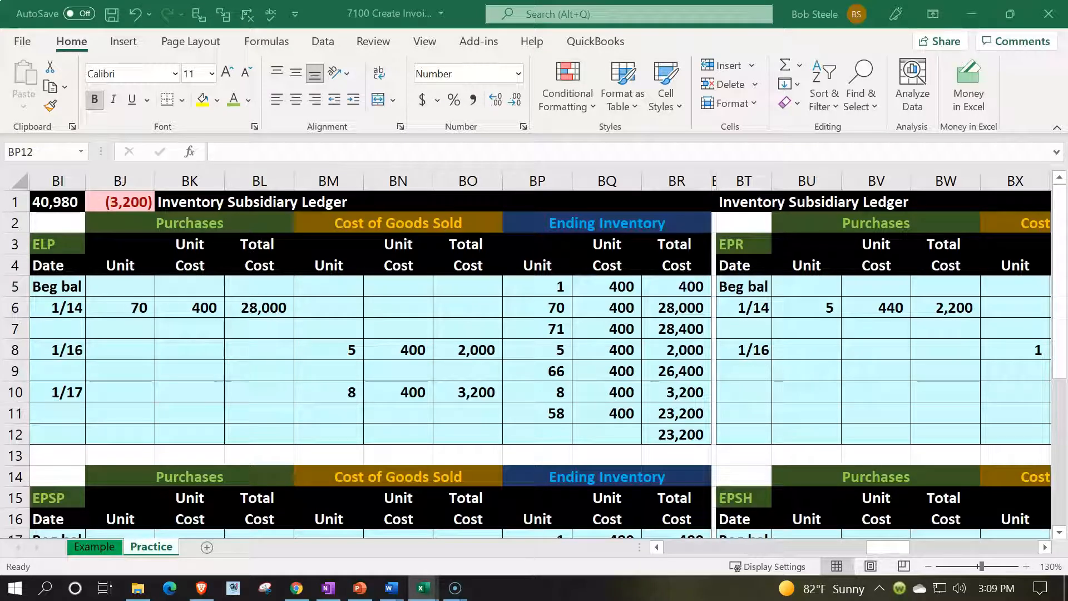
Go to the Cost of Goods Sold unit column of the EPR inventory subsidiary ledger
click(645, 309)
key(Right)
key(Right)
key(Right)
key(Right)
key(Right)
key(Right)
key(Right)
key(Right)
key(Right)
key(Right)
key(Right)
key(Right)
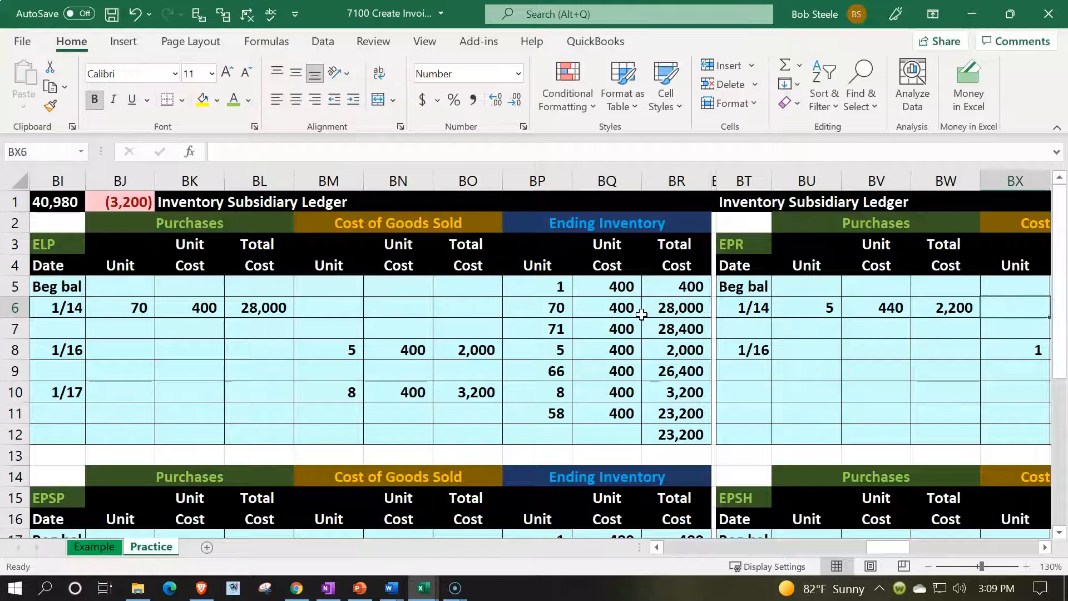
Enter the date 1/17 in cell CE8 of the GIUSA inventory subsidiary ledger
key(Right)
key(Right)
key(Right)
key(Right)
key(Right)
key(Right)
key(Right)
key(Right)
key(Right)
key(Right)
key(Right)
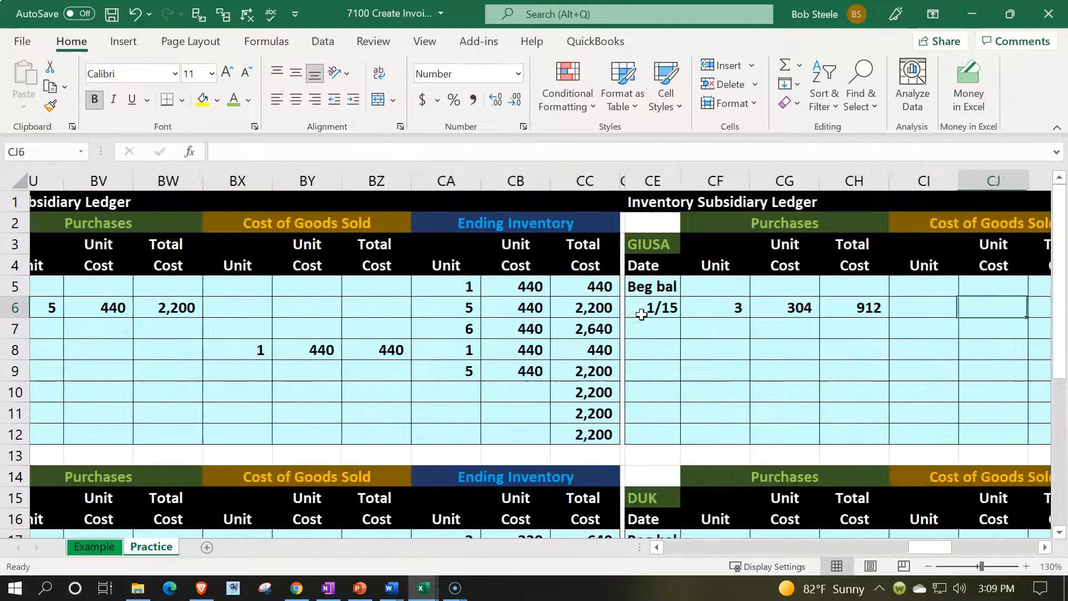
key(Left)
key(Down)
key(Down)
key(Left)
key(Left)
key(Left)
key(Left)
key(Left)
key(Left)
key(Left)
key(Left)
key(Left)
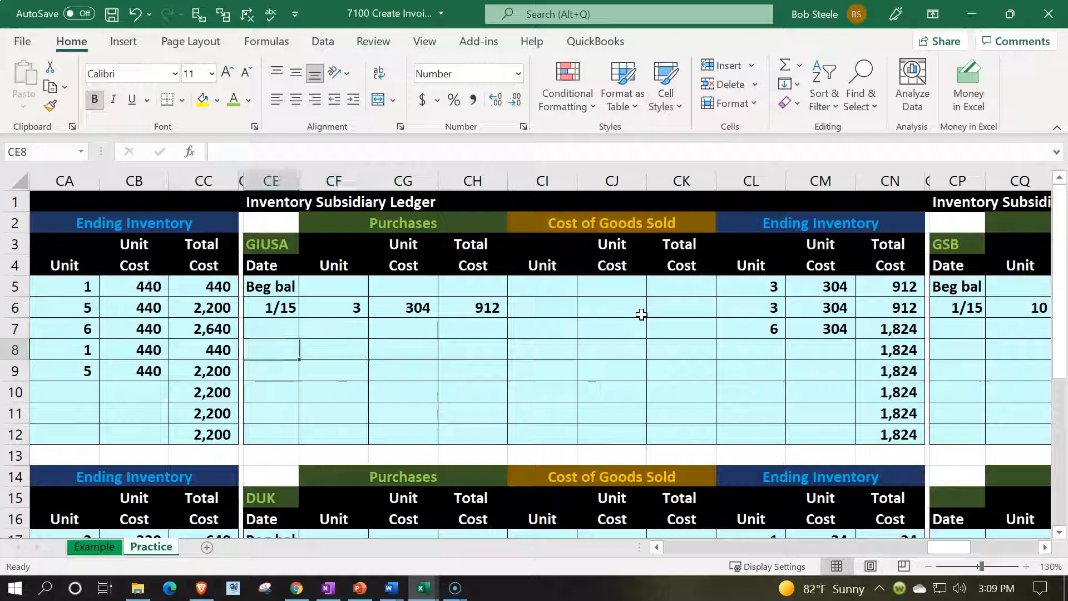
text(1/17)
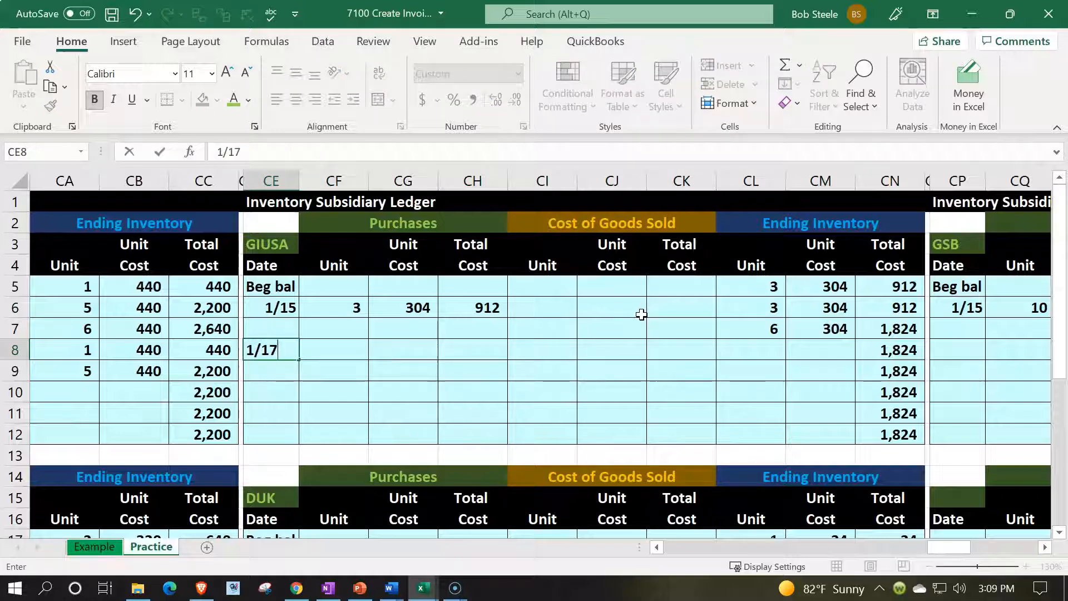
key(Return)
Record 1 unit sold at a unit cost of 304 under Cost of Goods Sold in the GIUSA 1/17 row
key(Right)
key(Right)
key(Right)
key(Up)
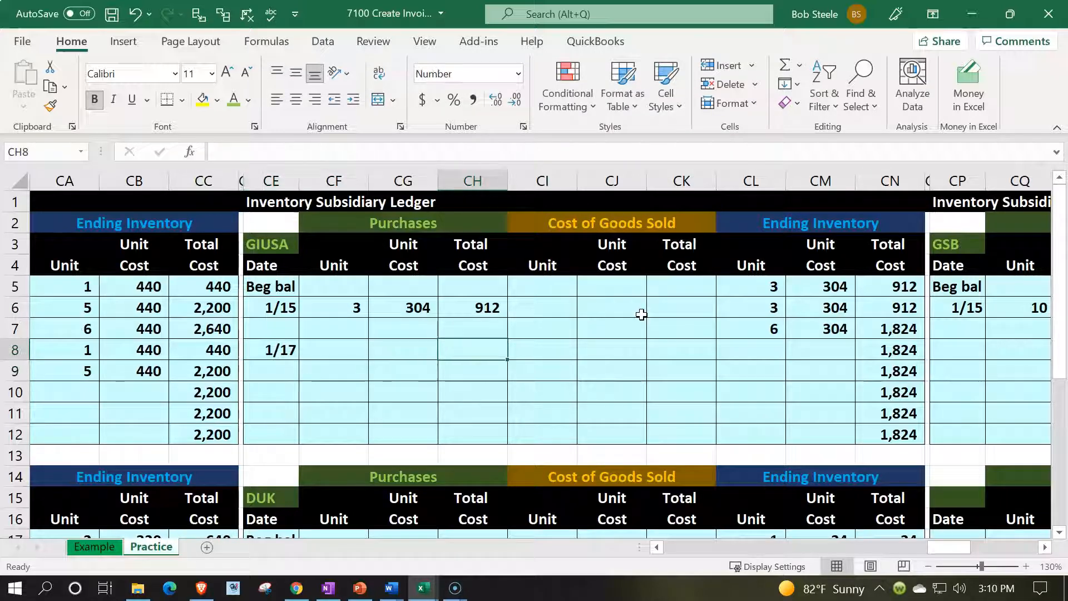
key(Right)
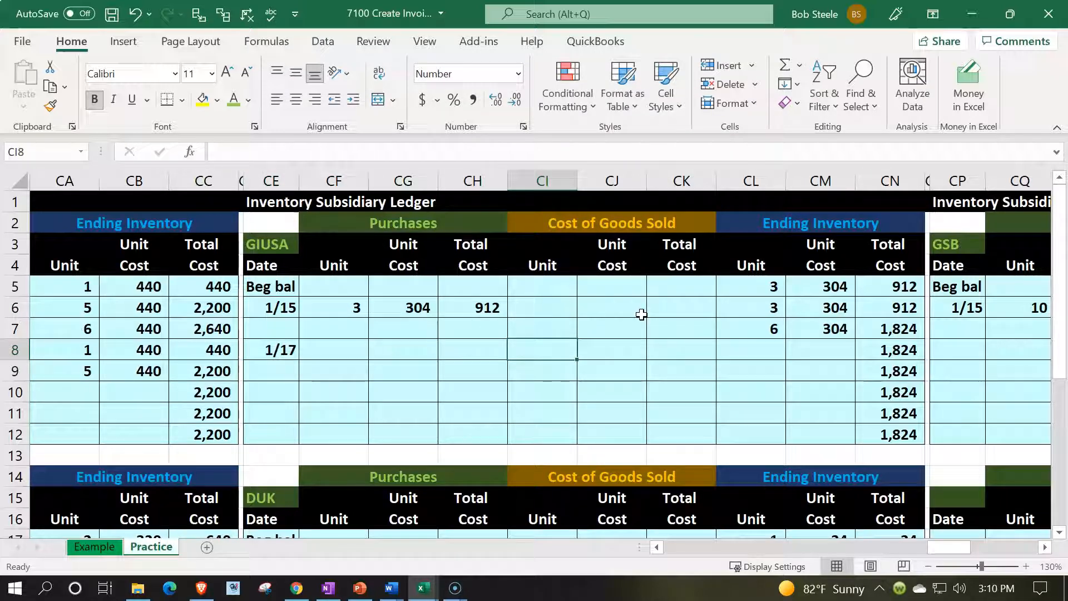
text(1/)
key(BackSpace)
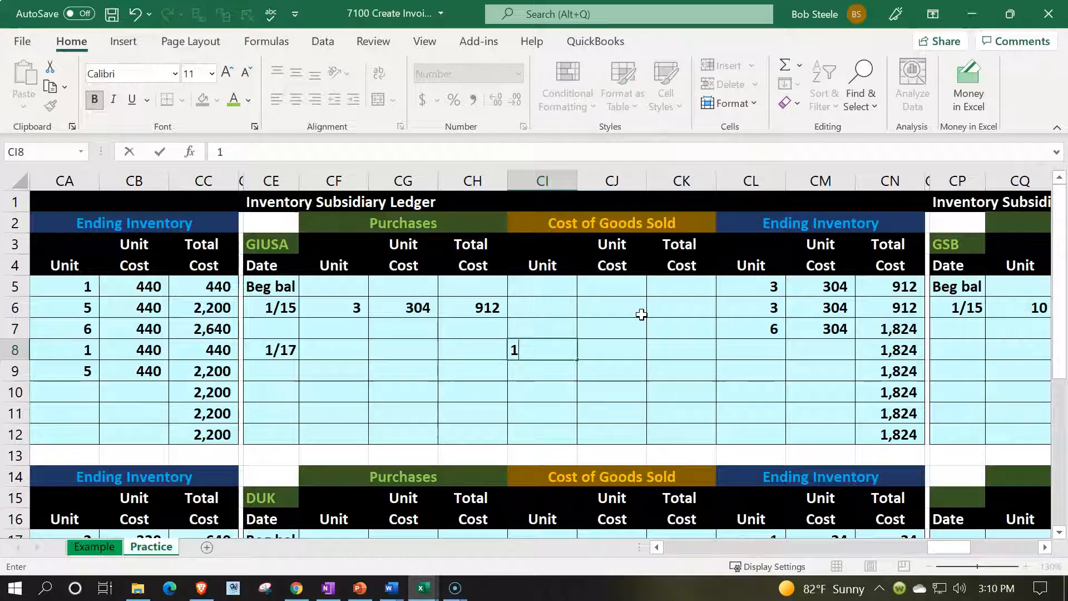
key(Right)
text(0)
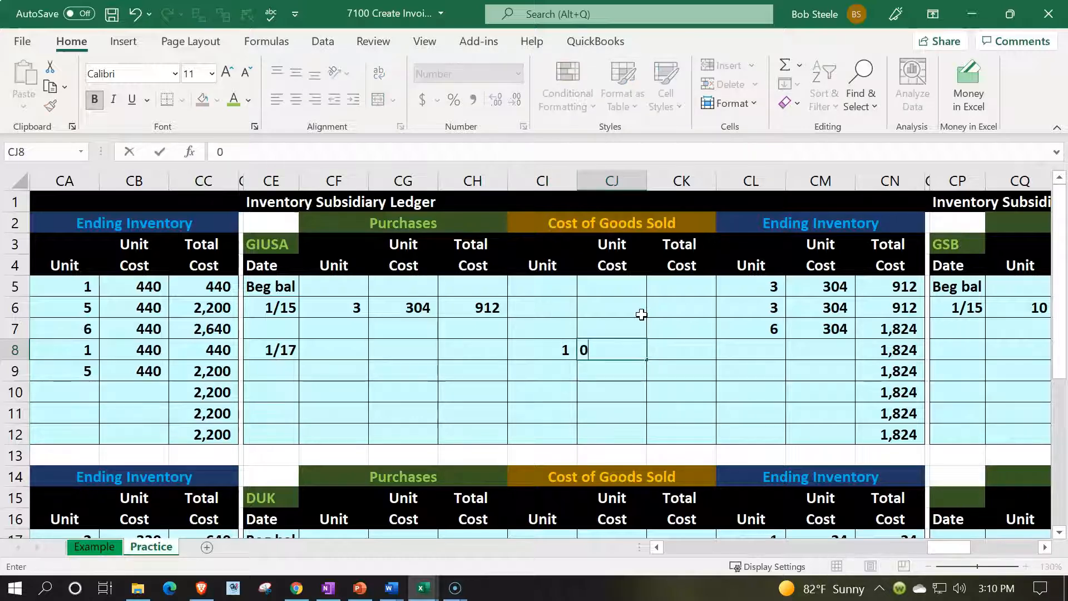
key(Right)
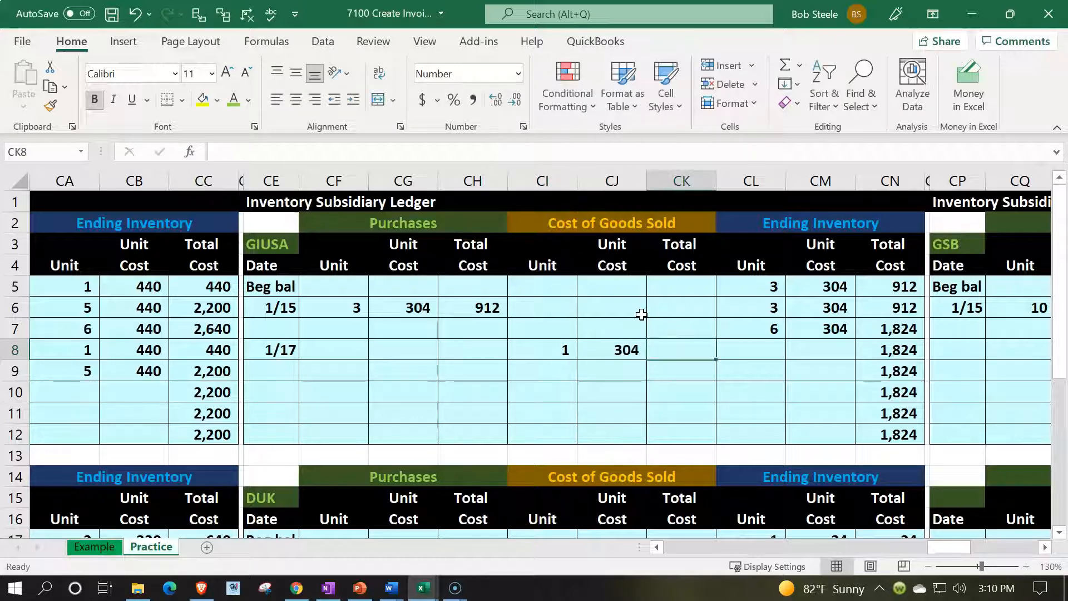
Calculate the GIUSA 1/17 cost of goods sold total in CK8 as units times unit cost, =CI8*CJ8
text(=)
key(Left)
key(Left)
text(*)
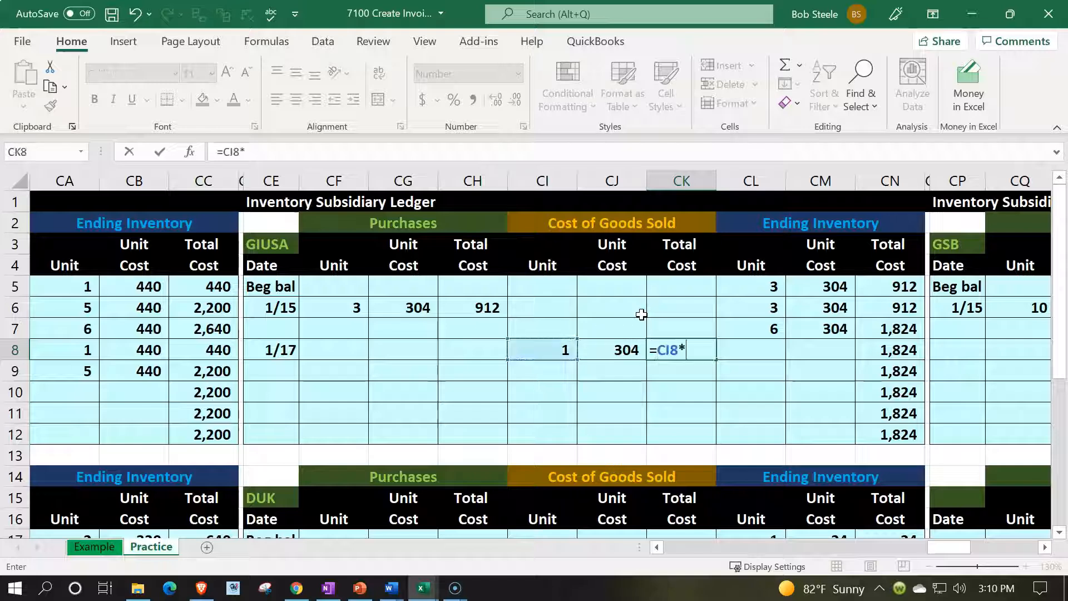
key(Left)
key(Tab)
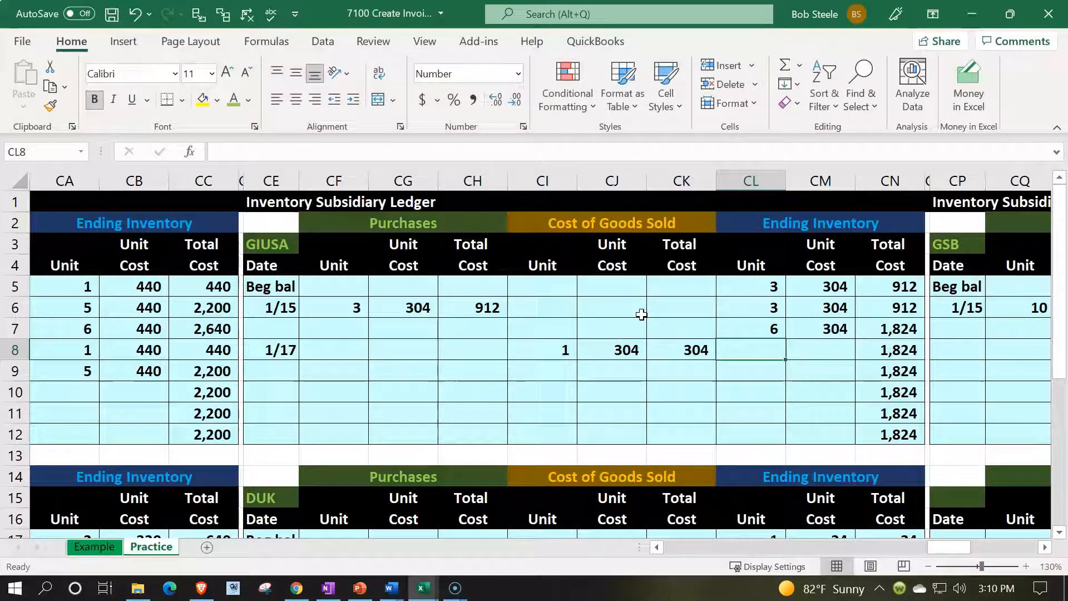
Link the ending inventory unit and unit cost cells CL8 and CM8 to the sold units CI8 and unit cost CJ8
text(+)
key(Left)
key(Left)
key(Left)
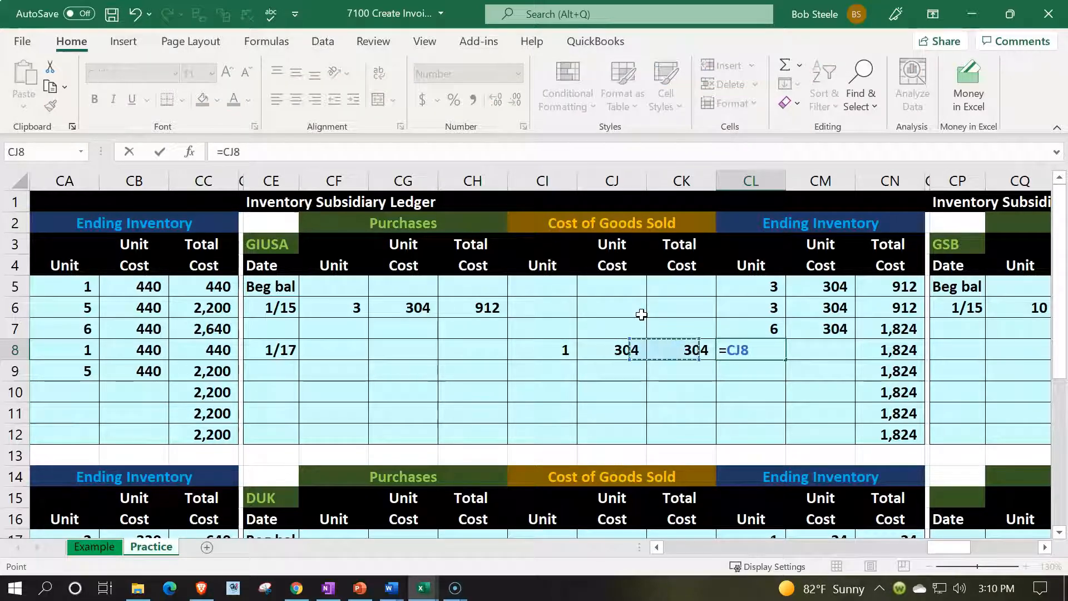
key(Tab)
text(+)
key(Left)
key(Left)
key(Left)
key(Tab)
Calculate the row 8 ending inventory total cost in CN8 by multiplying units CL8 by unit cost CM8
text(+)
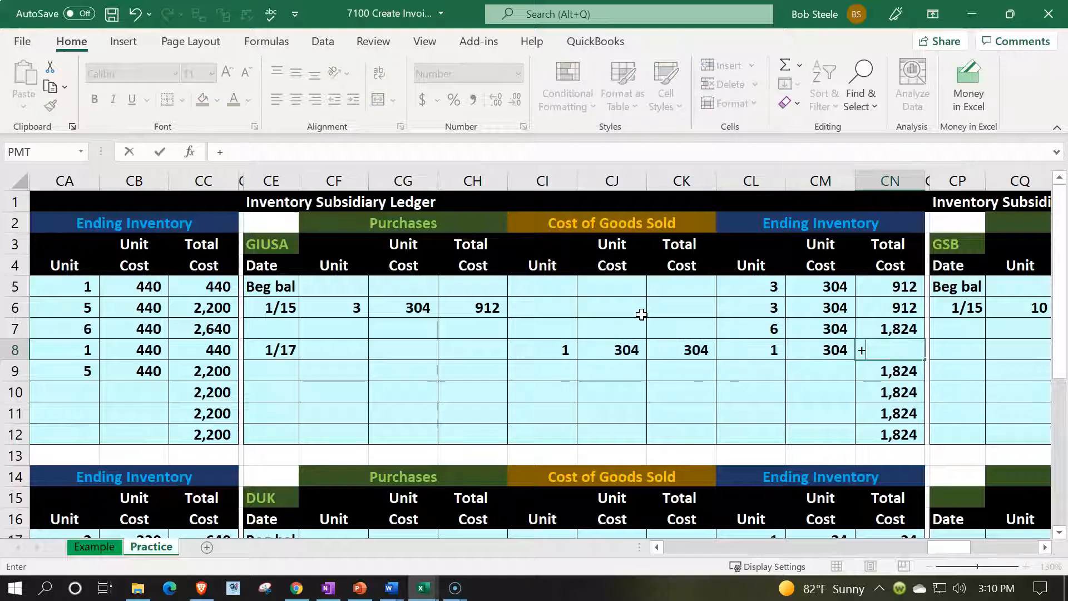
key(Left)
key(Left)
text(*)
key(Left)
key(Return)
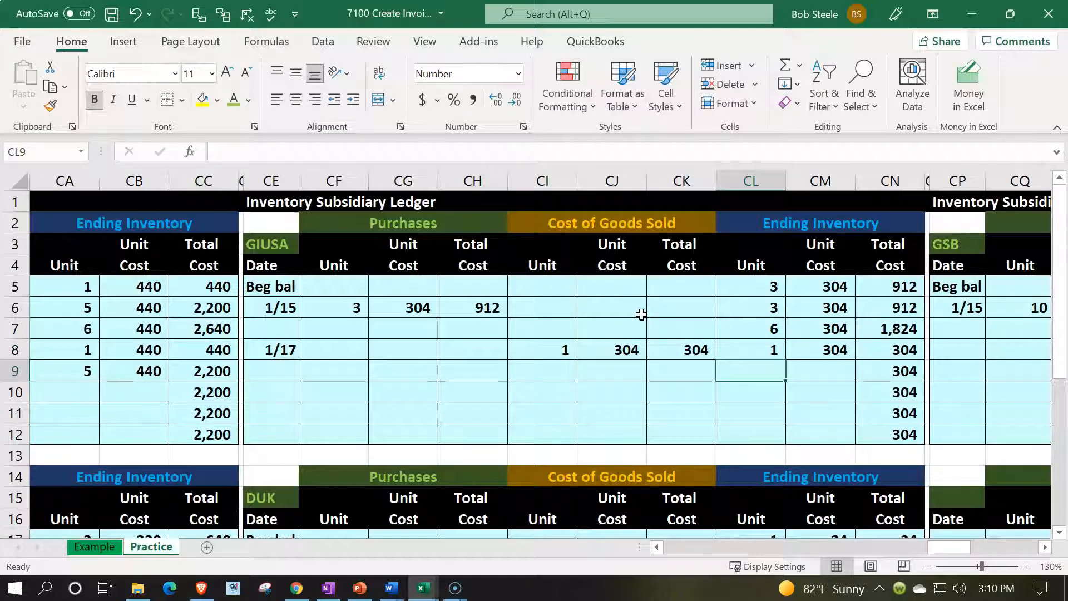
Compute the remaining GIUSA units in CL9 as =CL7-CL8 and carry the unit cost down with =CM8 in CM9
text(=)
key(Up)
key(Up)
text(-)
key(Up)
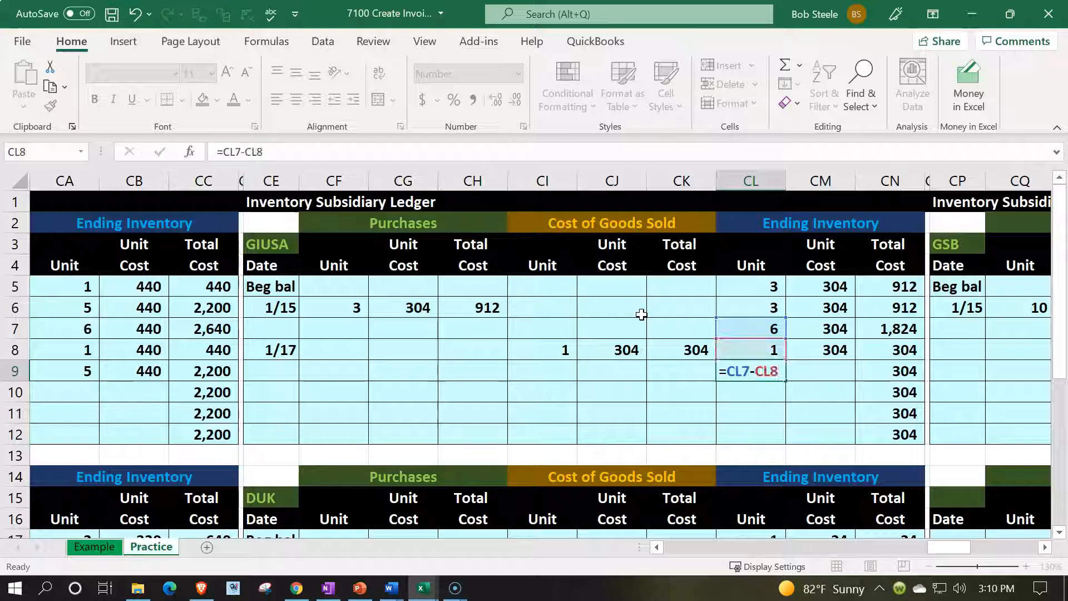
key(Tab)
text(=)
key(Up)
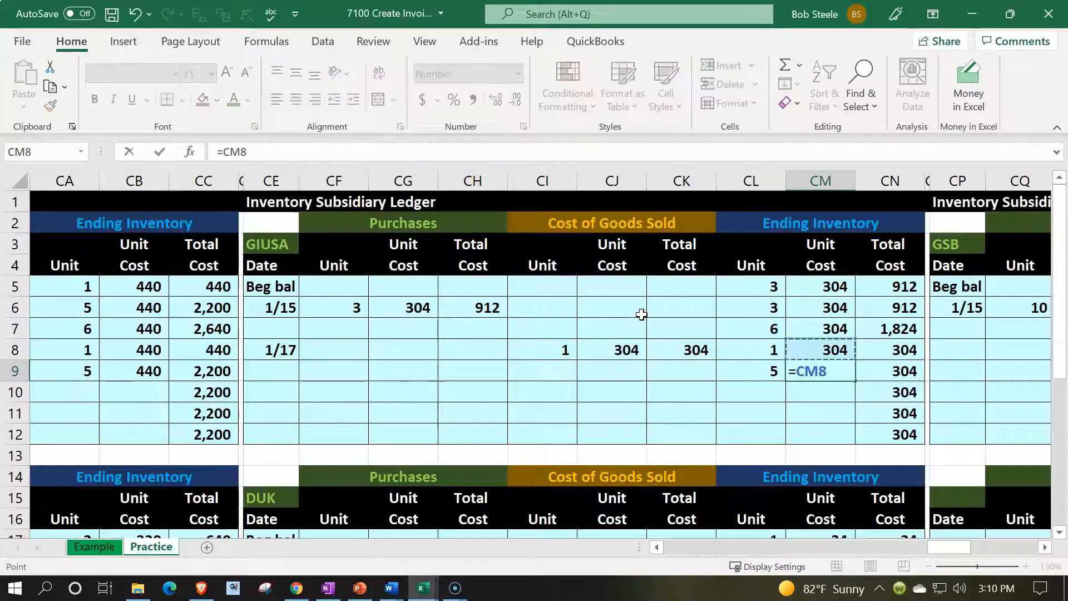
key(Tab)
Calculate the remaining GIUSA inventory total cost in CN9 by multiplying units CL9 by unit cost CM9
text(+)
key(Left)
key(Left)
text(*)
key(Left)
key(Return)
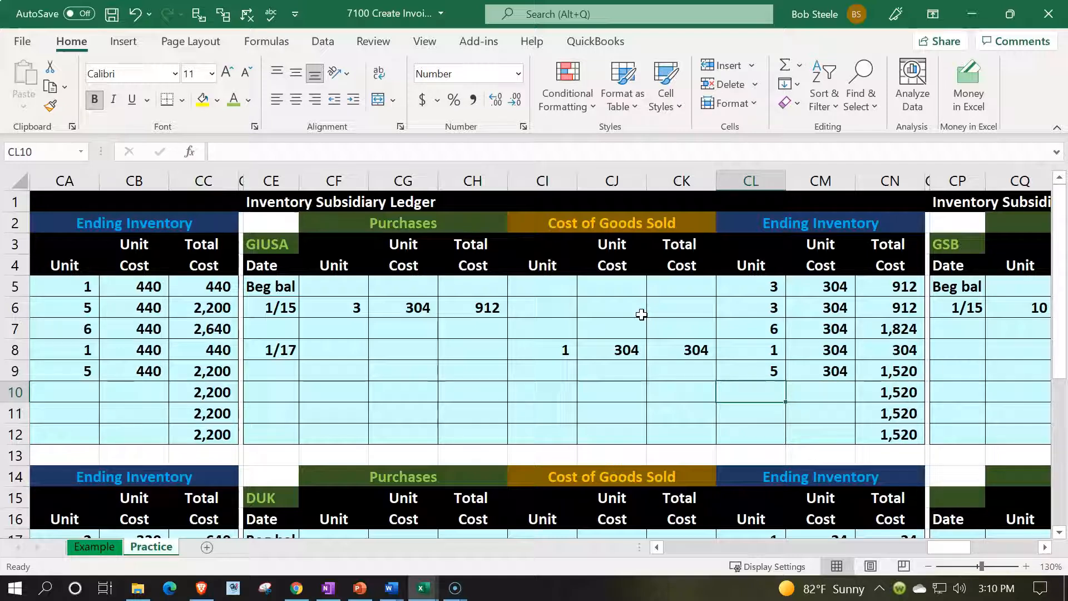
Sum the GIUSA 1/17 cost of goods sold total in CK8 together with the EPR total in BZ8
key(Left)
key(Up)
key(Up)
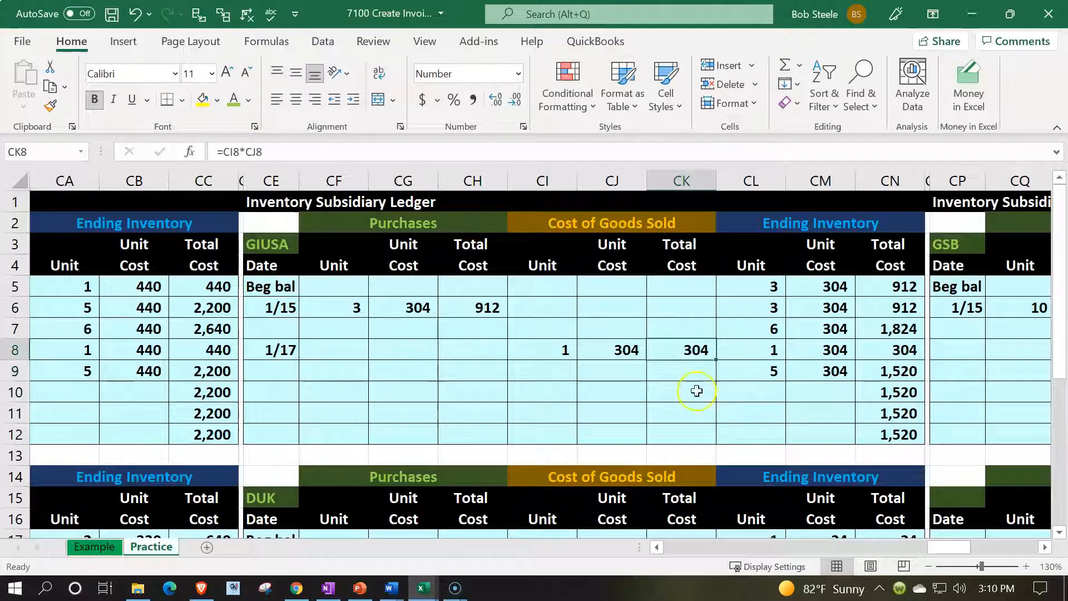
drag(942, 550, 919, 556)
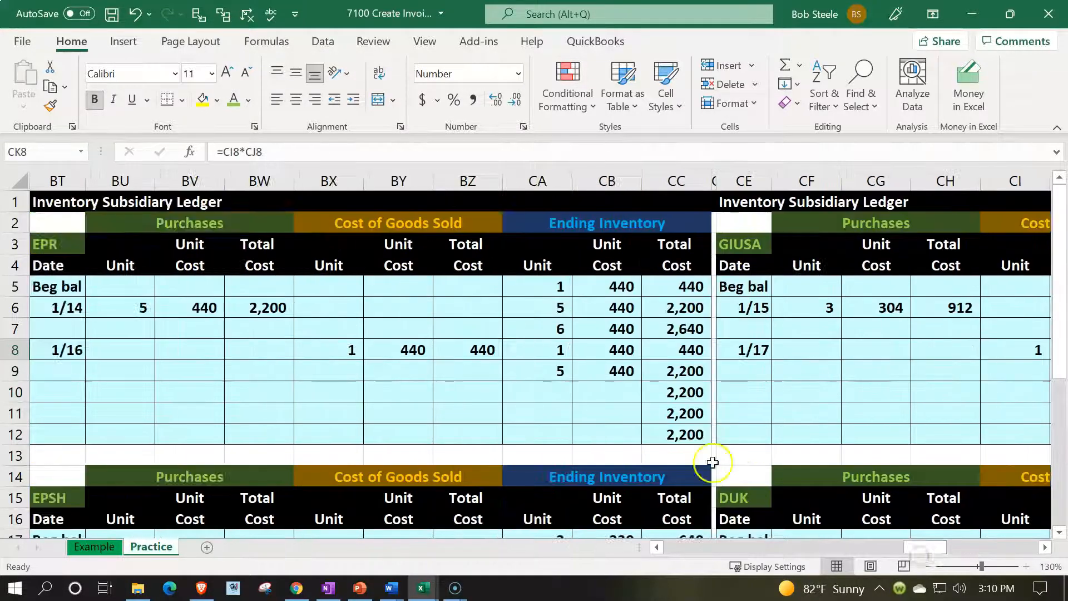
click(479, 351)
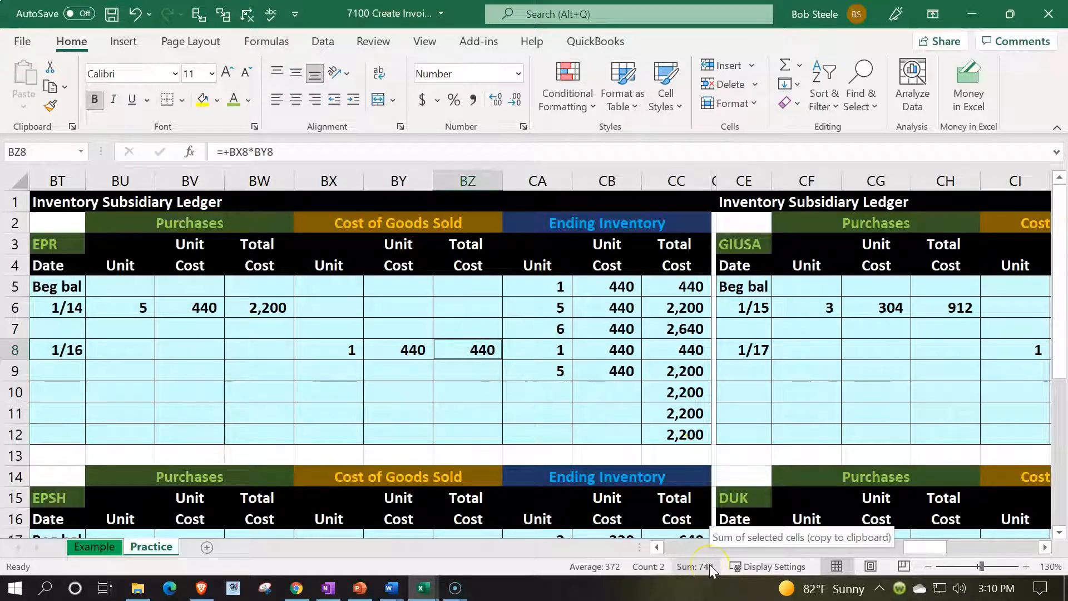
Look across the ELP, EPR and GIUSA inventory ledgers for the cost of goods sold entries dated 1/17
click(216, 222)
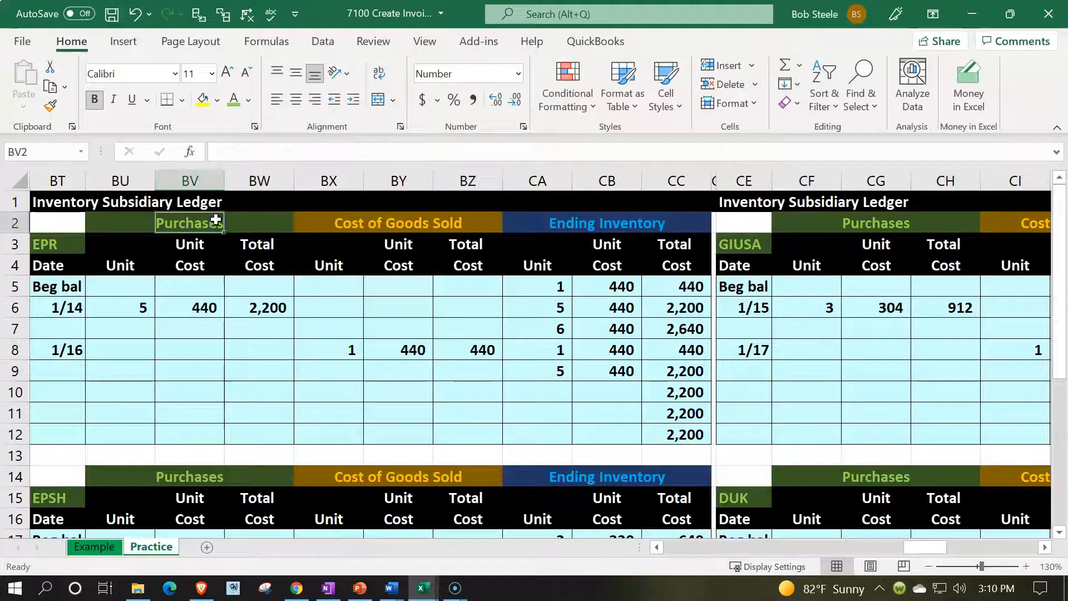
key(Left)
key(Left)
key(Left)
key(Left)
key(Left)
key(Left)
key(Left)
key(Left)
key(Left)
key(Left)
key(Left)
key(Left)
key(Left)
key(Left)
key(Left)
key(Left)
key(Right)
key(Right)
key(Right)
key(Right)
key(Right)
key(Right)
key(Right)
key(Right)
key(Right)
key(Right)
key(Right)
key(Right)
key(Right)
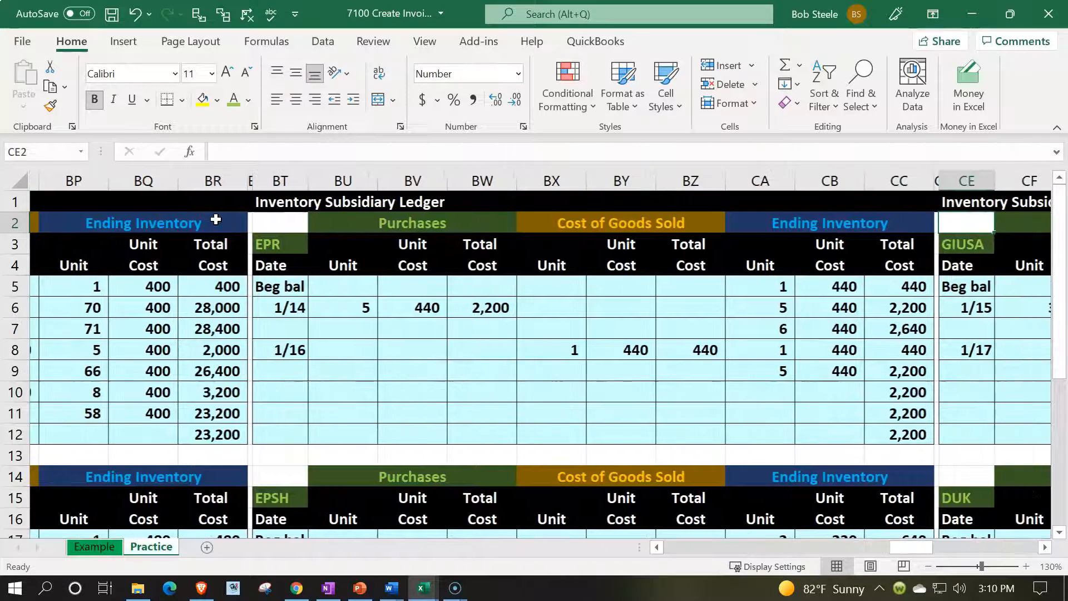
key(Right)
key(Right)
key(Right)
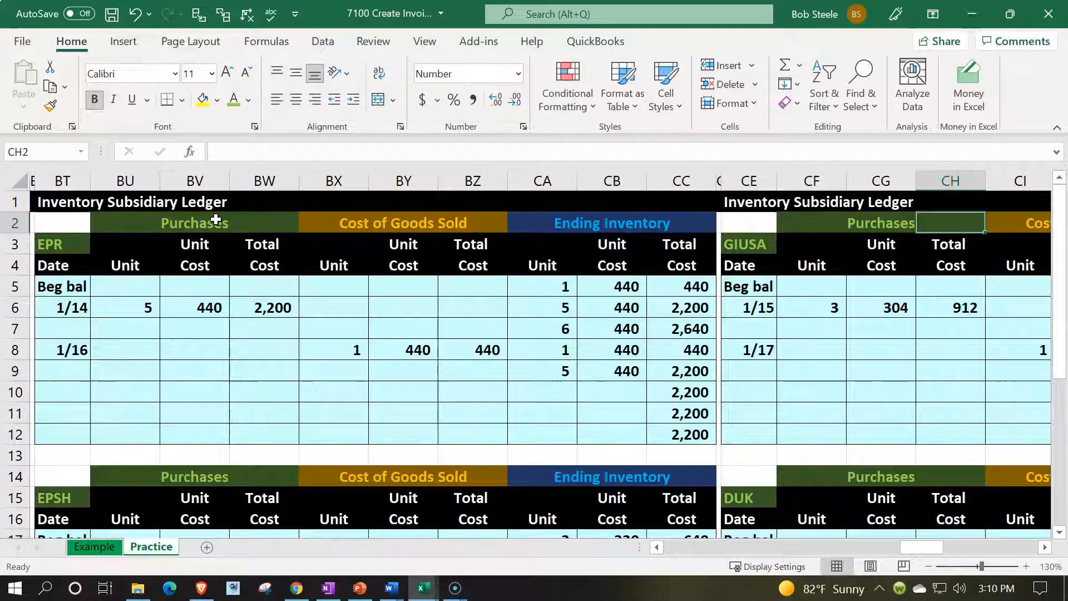
key(Right)
key(Right)
key(Right)
key(Right)
key(Right)
key(Right)
key(Right)
key(Right)
key(Right)
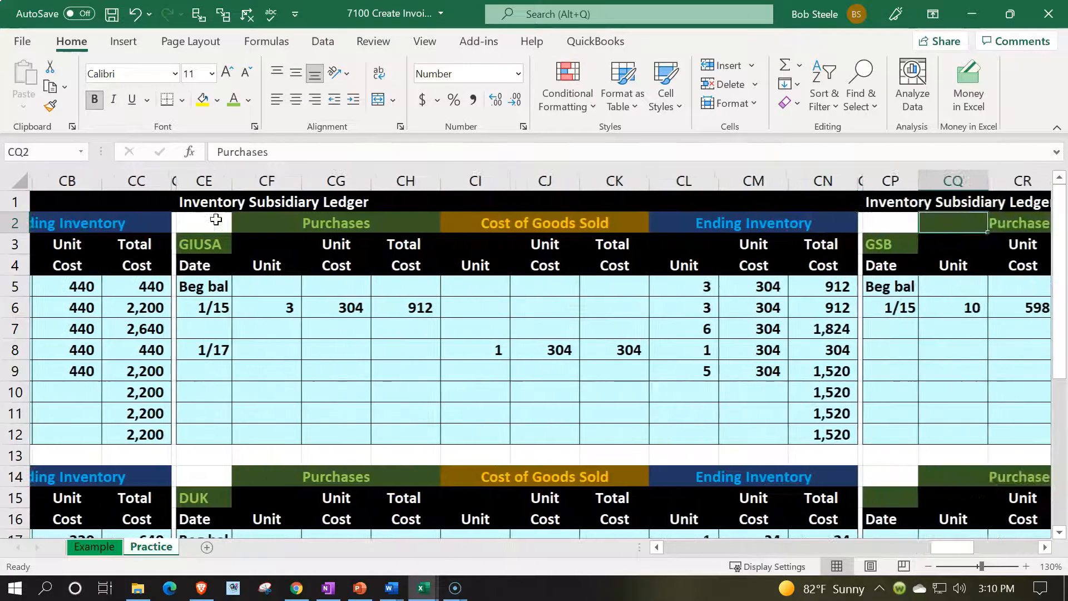
key(Right)
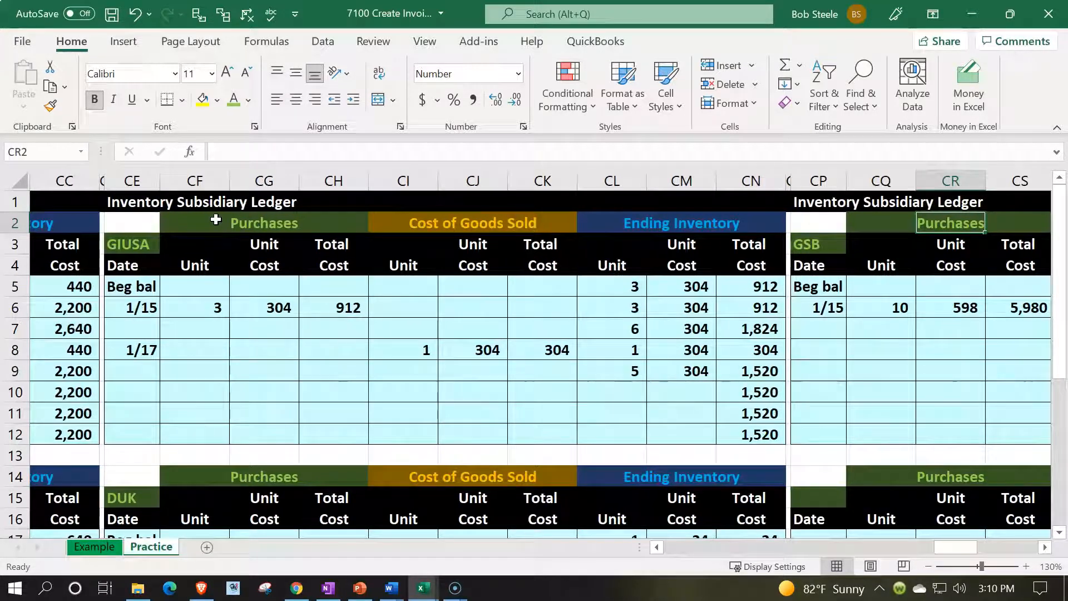
Sum the 1/17 cost of goods sold totals in GIUSA cell CK8 and ELP cell BO10 to compare with the difference in BJ1
click(548, 351)
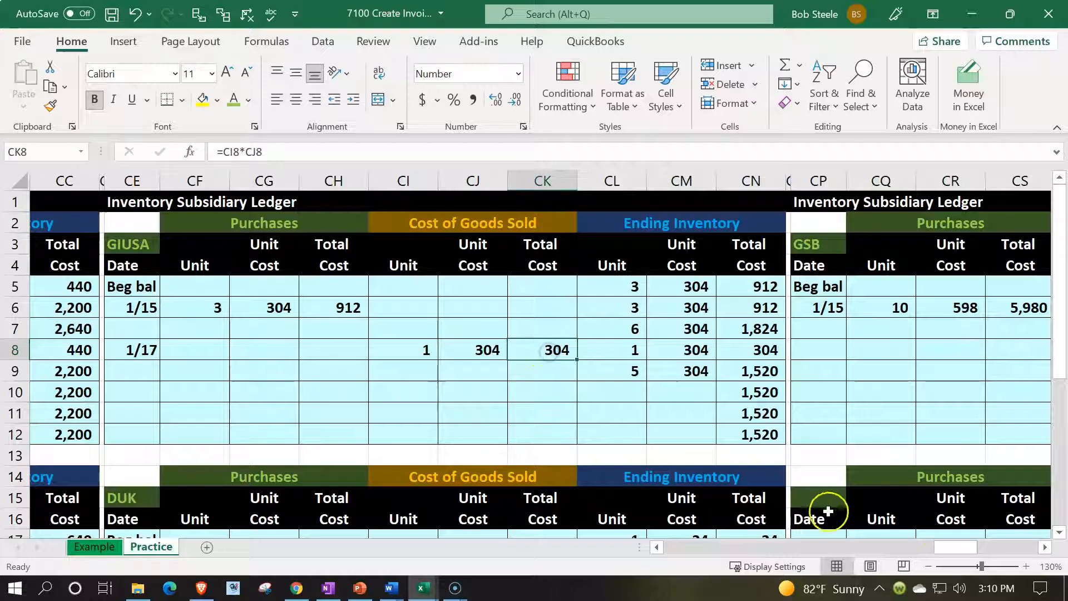
drag(966, 548, 889, 562)
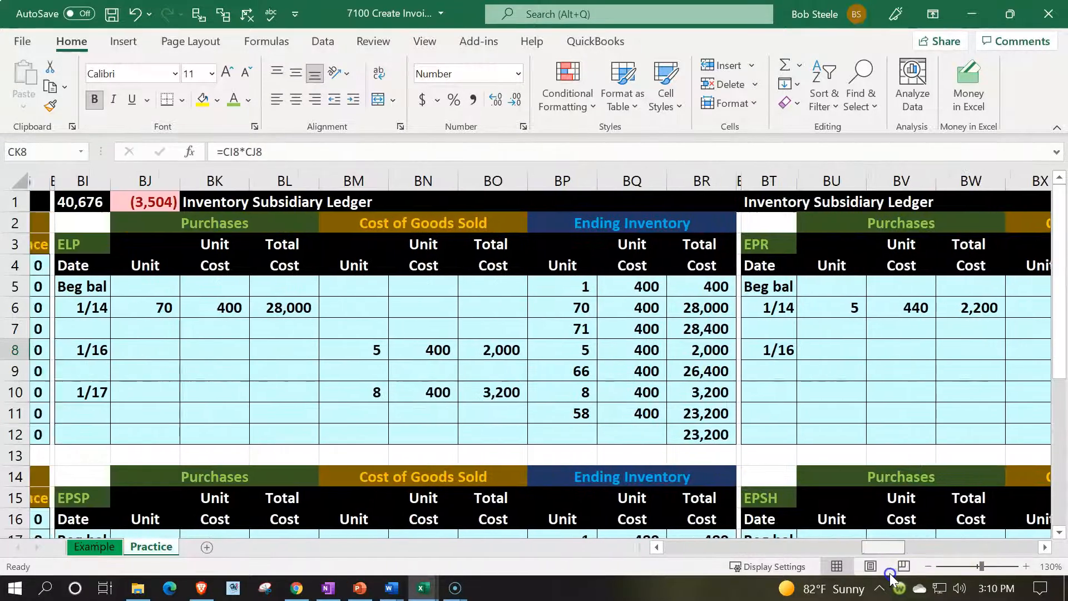
click(481, 392)
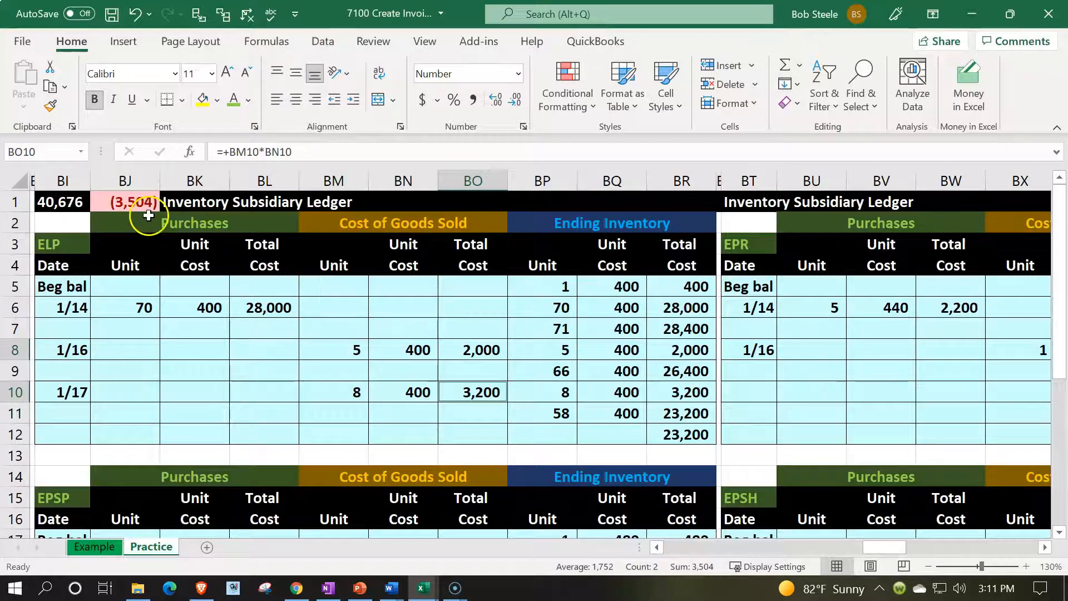
Return to the journal entry area and link L9, beside the 1/17 date, to the Accounts Receivable account name in P5
click(304, 399)
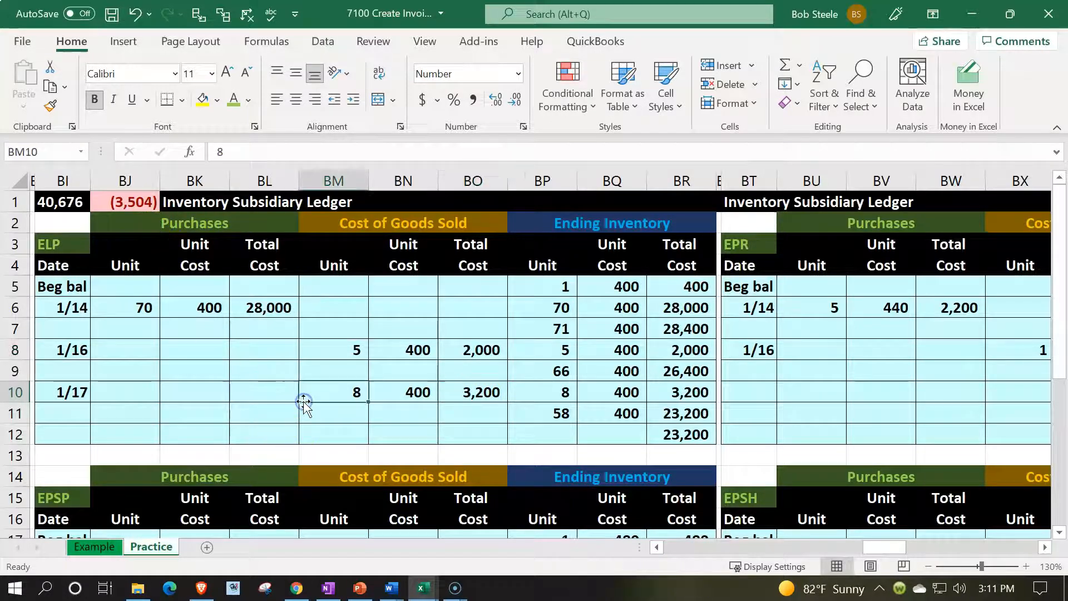
key(Left)
key(Left)
key(Left)
key(Left)
key(Left)
key(Left)
key(Left)
key(Left)
key(Left)
key(Left)
key(Left)
key(Left)
key(Left)
key(Left)
key(Left)
key(Left)
key(Left)
key(Left)
key(Left)
key(Left)
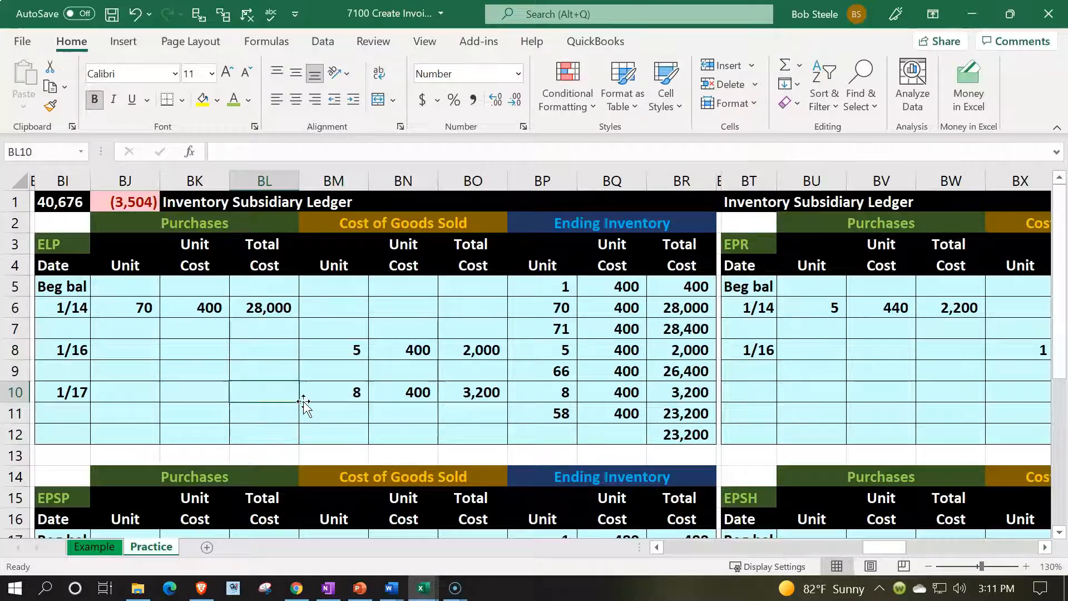
key(Left)
key(Left)
key(Left)
key(Left)
key(Left)
key(Left)
key(Left)
key(Left)
key(Left)
key(Left)
key(Left)
key(Left)
key(Left)
key(Left)
key(Left)
key(Left)
key(Left)
key(Left)
key(Left)
key(Left)
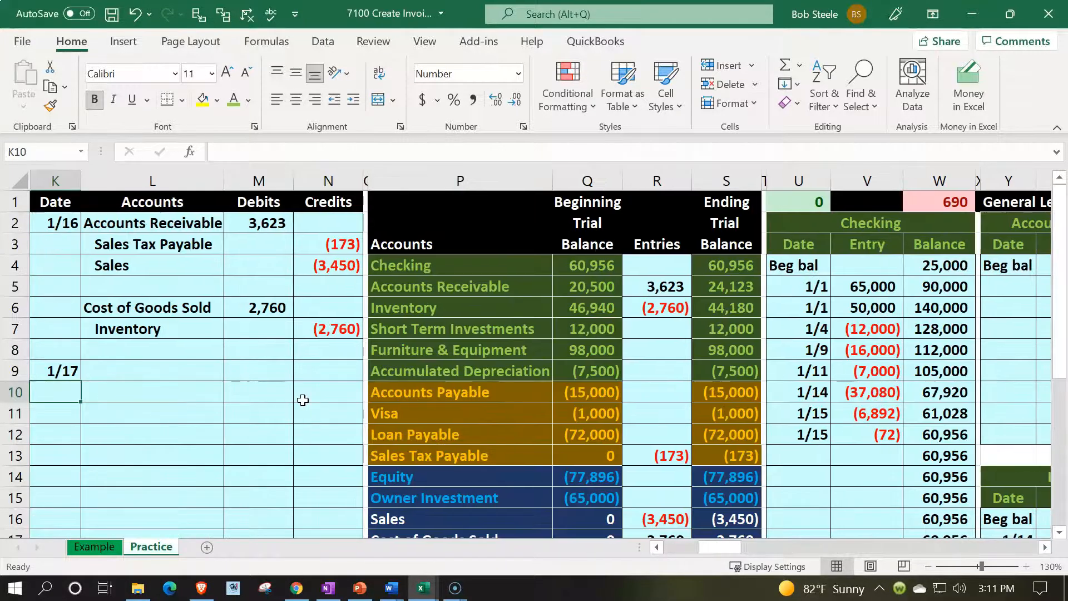
click(154, 371)
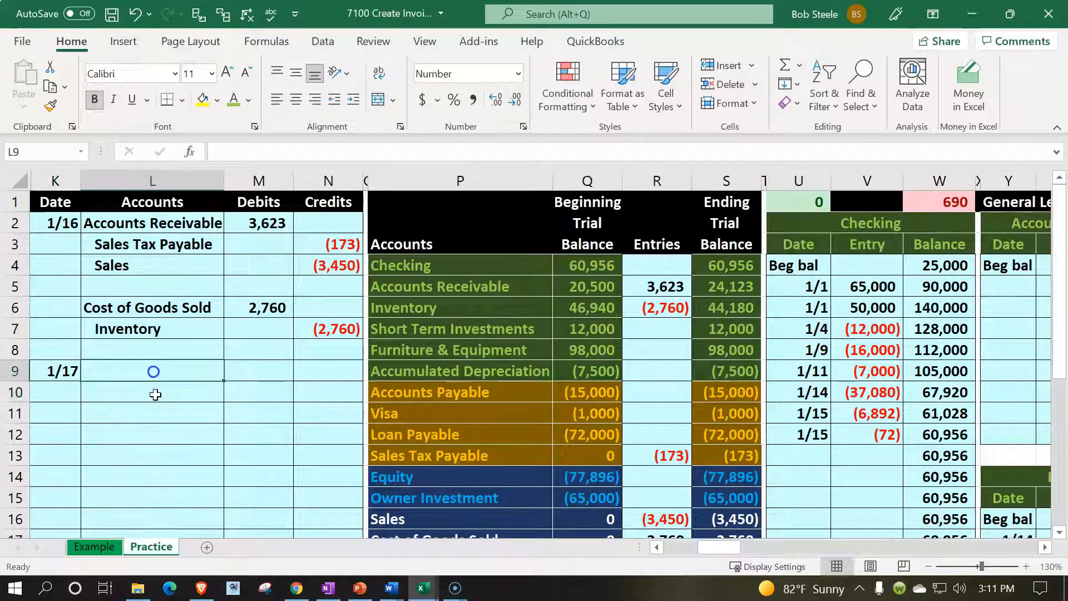
text(=)
key(Right)
key(Right)
key(Right)
key(Right)
key(Up)
key(Up)
key(Up)
key(Up)
key(Return)
Link journal cell L10 to the Sales Tax Payable account name in P13
text(+)
key(Right)
key(Right)
key(Right)
key(Right)
key(Down)
key(Down)
key(Down)
key(Return)
Link journal cell L11 to the Sales account name in P16
text(+)
key(Right)
key(Right)
key(Right)
key(Right)
key(Down)
key(Down)
key(Down)
key(Down)
key(Down)
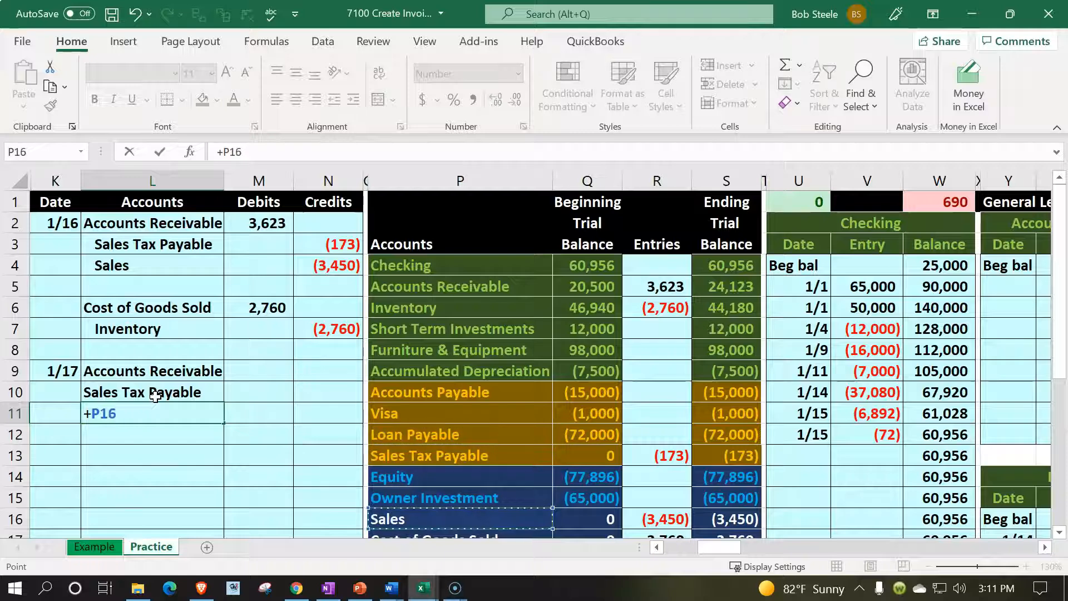
key(Return)
Leave L12 blank and link journal cell L13 to the Cost of Goods Sold account name in P17
key(Down)
text(+)
key(Right)
key(Right)
key(Right)
key(Right)
key(Down)
key(Down)
key(Down)
key(Down)
key(Return)
Link journal cell L14 to the Inventory account name in P6
text(+)
key(Right)
key(Right)
key(Right)
key(Up)
key(Up)
key(Up)
key(Up)
key(Up)
key(Up)
key(Up)
key(Up)
key(Right)
key(Return)
Start the Cost of Goods Sold debit formula in M13 with the ELP ledger's 1/17 total cost in BO10
key(Right)
key(Up)
key(Up)
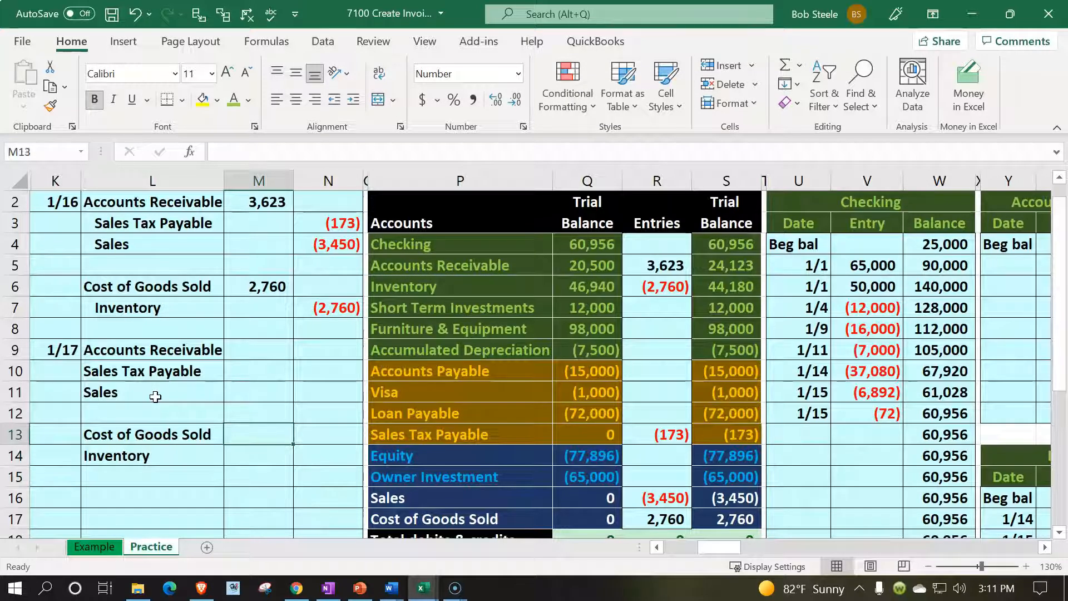
text(=)
key(Right)
key(Right)
key(Right)
key(Right)
key(Right)
key(Right)
key(Right)
key(Right)
key(Right)
key(Right)
key(Right)
key(Right)
key(Right)
key(Right)
key(Right)
key(Right)
key(Right)
key(Right)
key(Right)
key(Right)
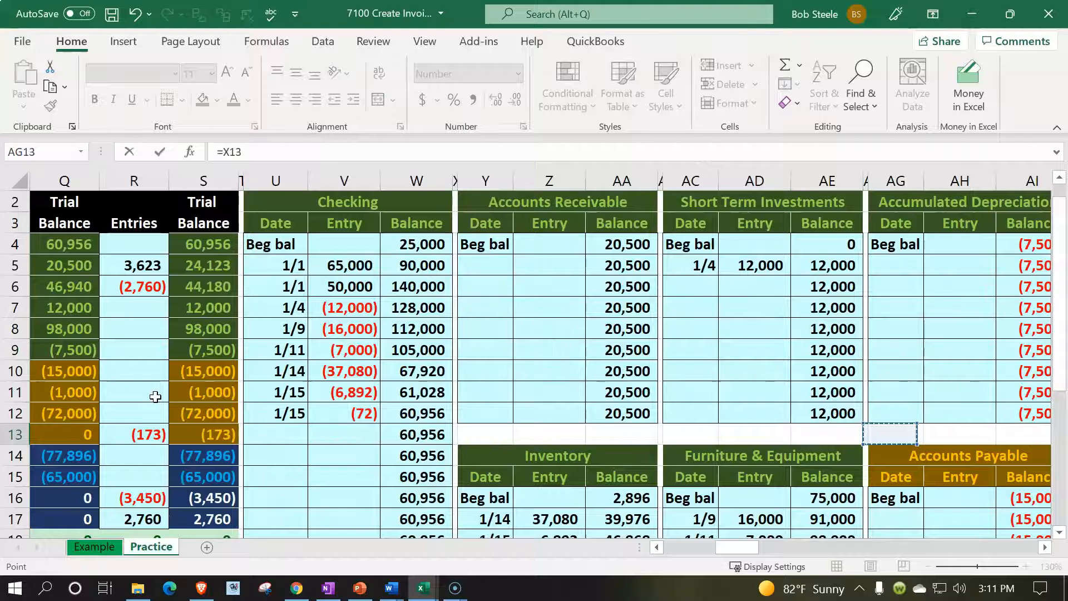
key(Right)
key(Right)
key(Right)
key(Right)
key(Right)
key(Right)
key(Right)
key(Right)
key(Right)
key(Right)
key(Right)
key(Right)
key(Right)
key(Right)
key(Right)
key(Right)
key(Right)
key(Right)
key(Right)
key(Right)
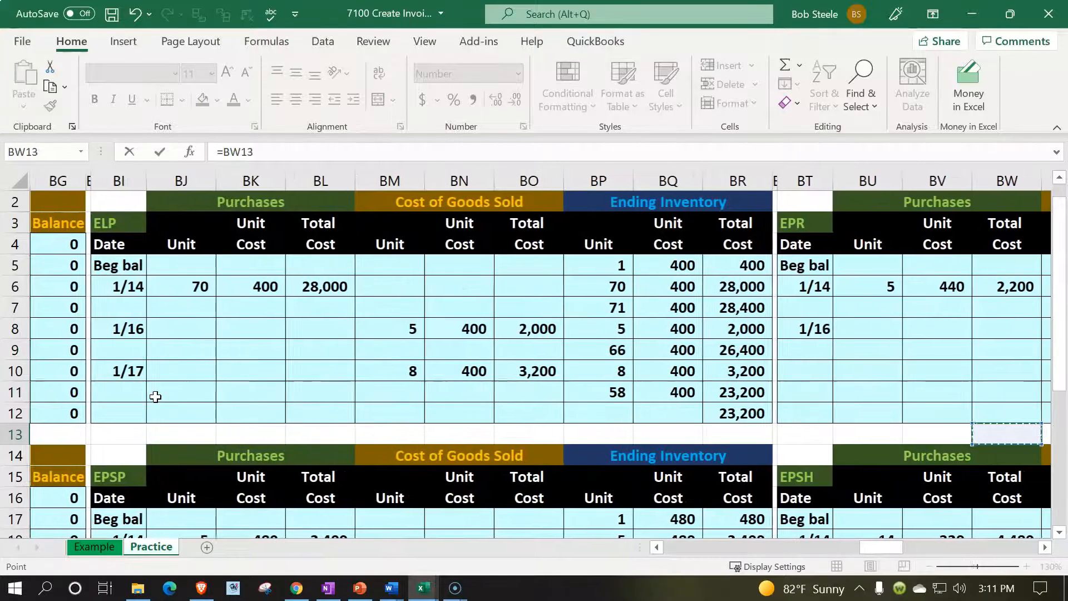
click(531, 371)
text(+)
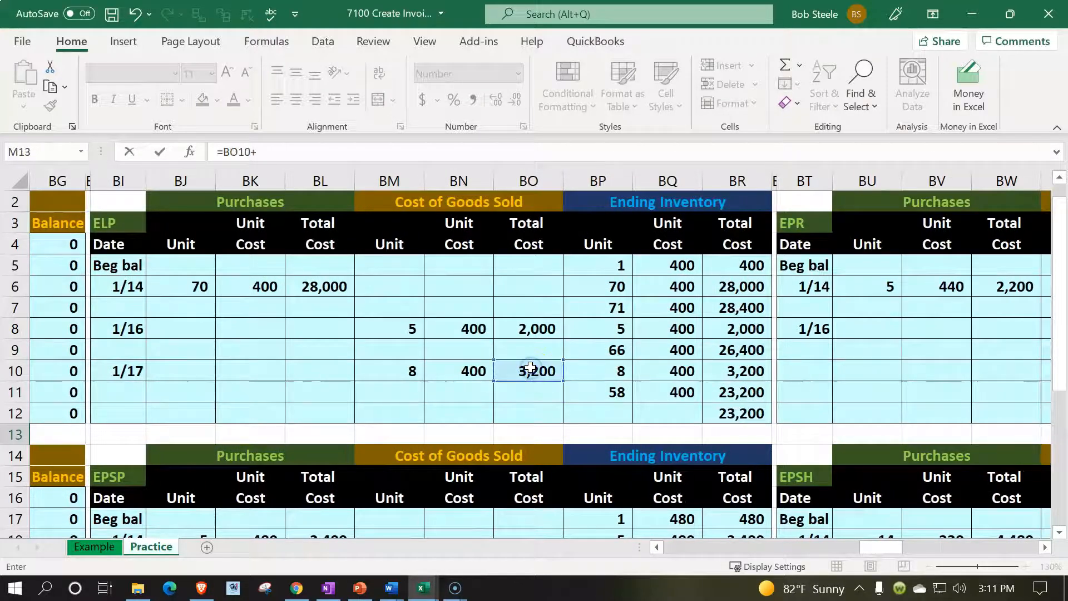
Complete the Cost of Goods Sold debit formula in M13 by adding the GIUSA ledger's 1/17 total cost in CK8
click(767, 411)
scroll(520, 332, up, 1)
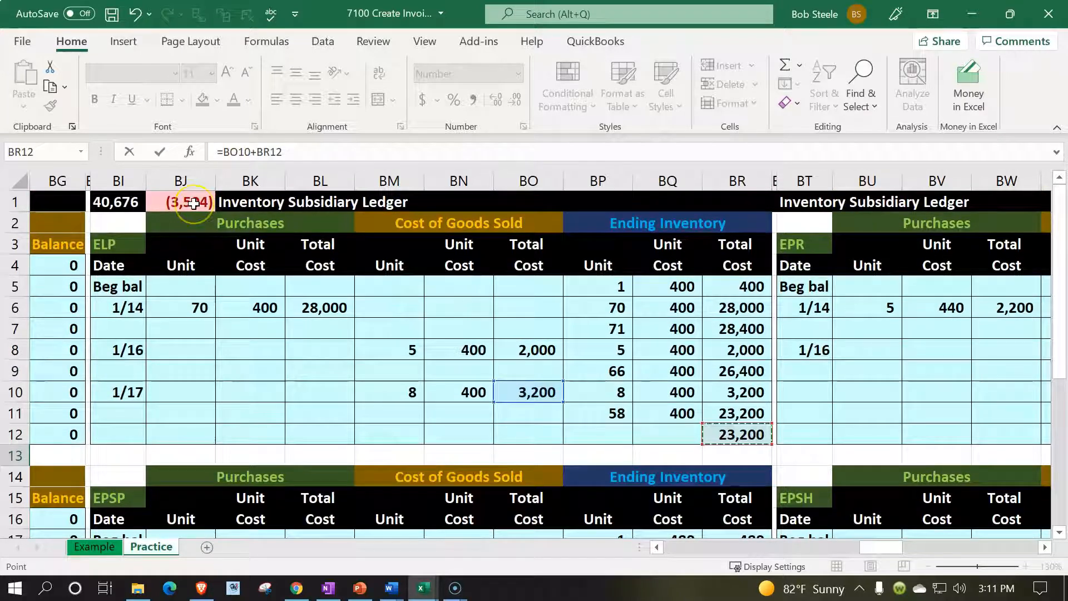
click(705, 398)
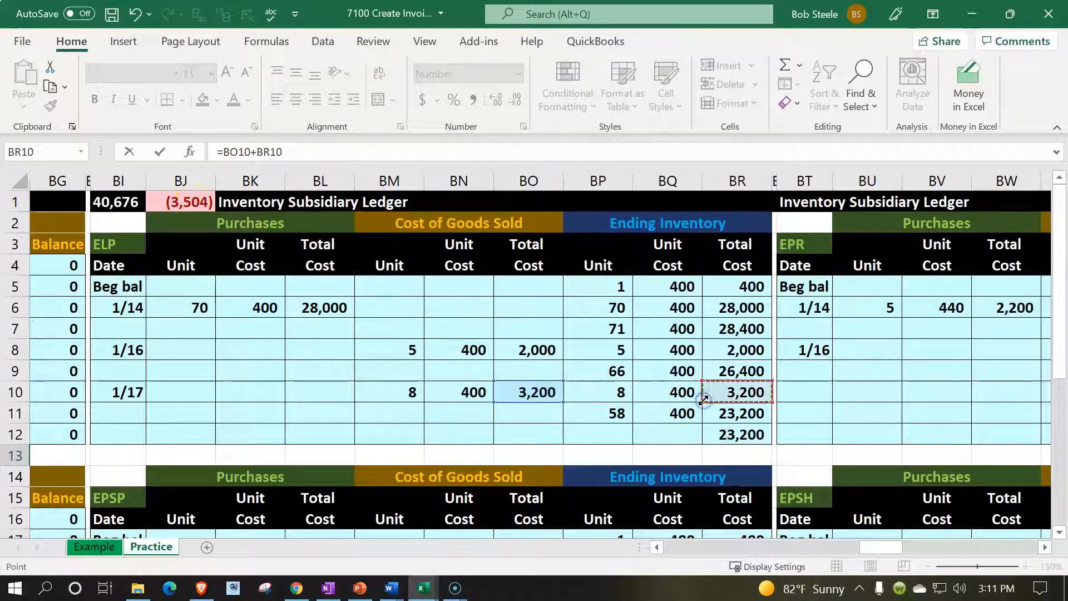
key(Right)
key(Right)
key(Right)
key(Right)
key(Right)
key(Right)
key(Right)
key(Right)
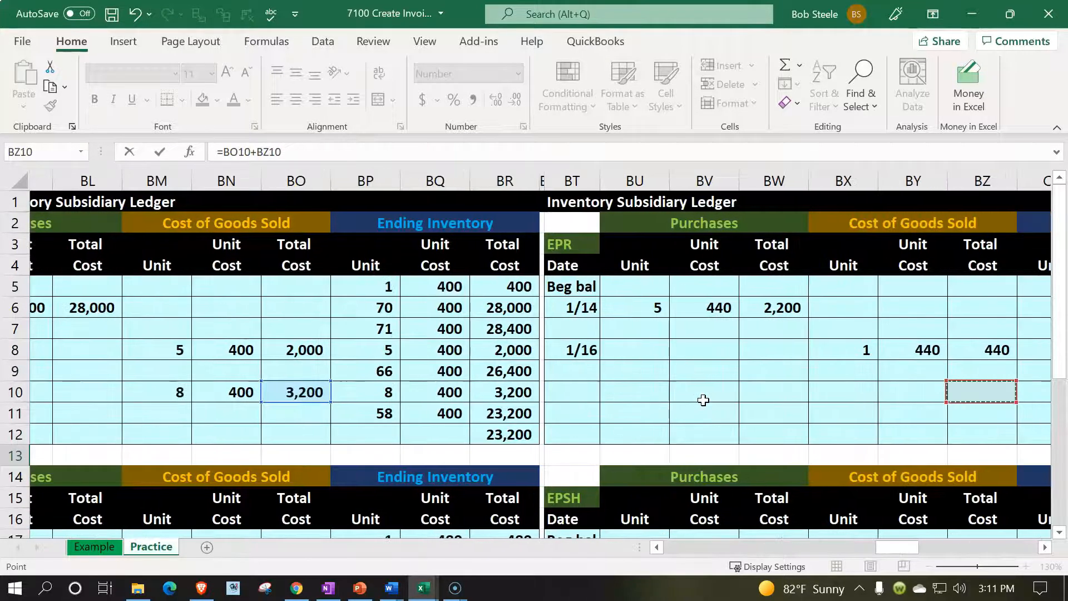
key(Right)
key(Right)
key(Right)
key(Right)
key(Right)
key(Right)
key(Right)
key(Right)
key(Right)
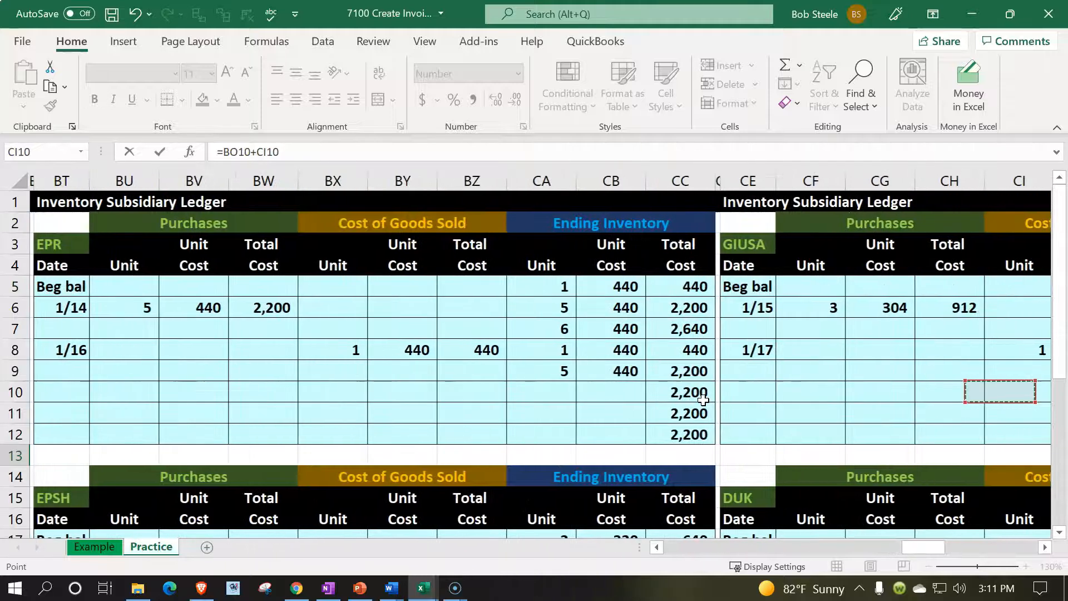
key(Right)
key(Right)
key(Right)
key(Right)
key(Up)
key(Up)
key(Left)
key(Left)
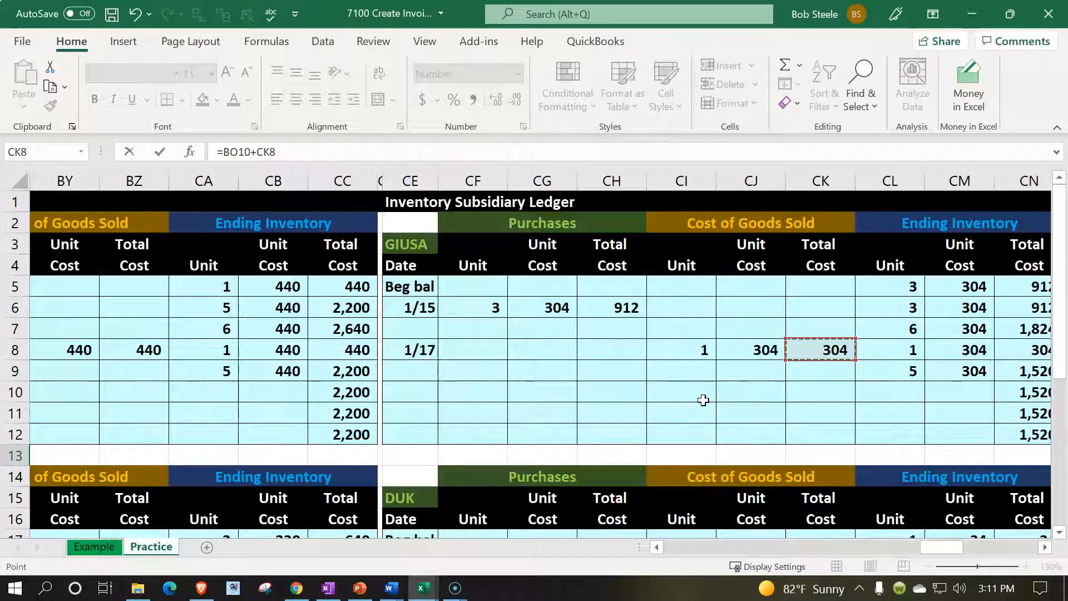
key(Return)
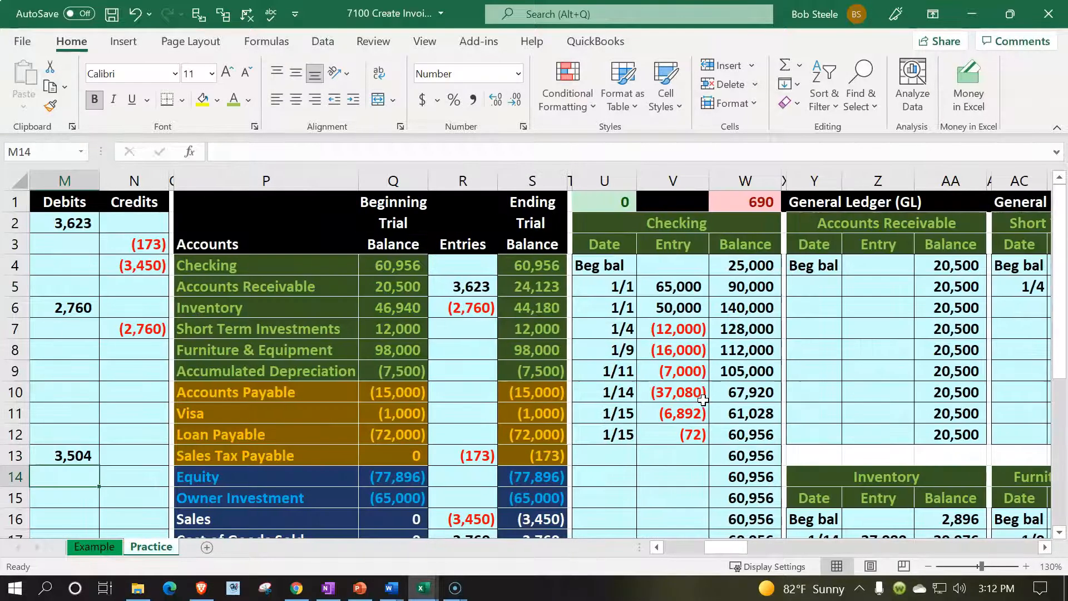
Enter the Inventory credit in N14 as the negative of the Cost of Goods Sold debit in M13
key(Right)
key(Right)
key(Right)
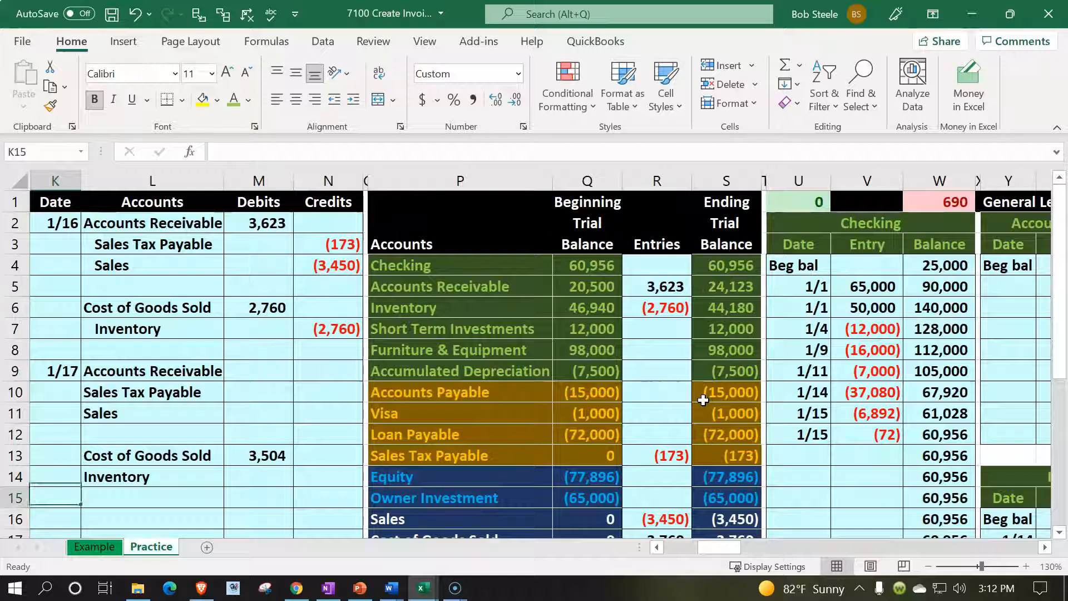
text(-)
key(Left)
key(Up)
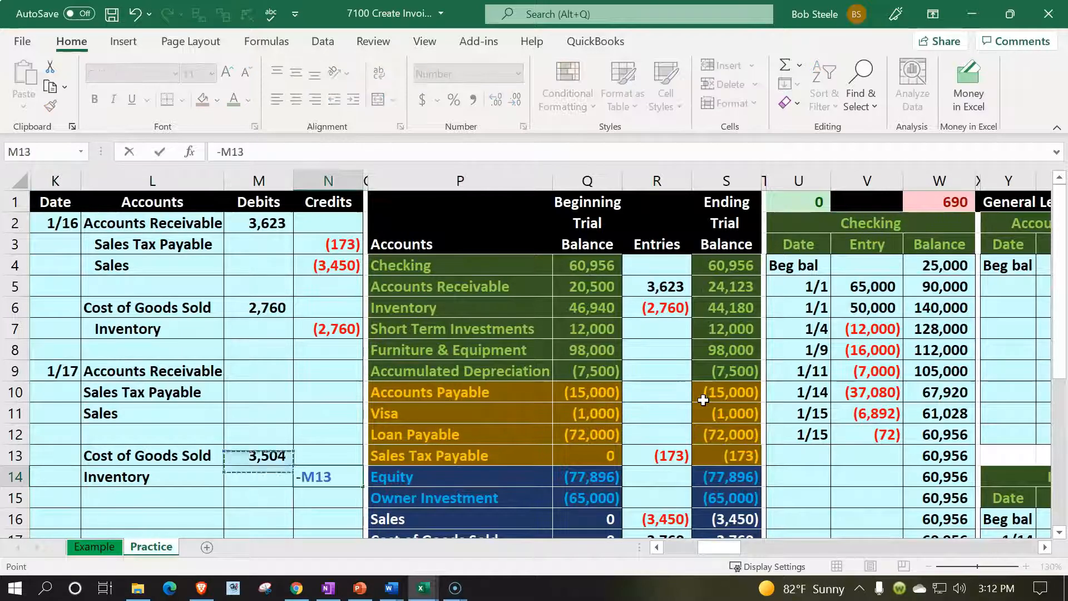
key(Return)
Indent the credited account names of the 1/17 entry: Inventory in L14, and Sales Tax Payable and Sales in L10:L11
key(Left)
key(Left)
key(Up)
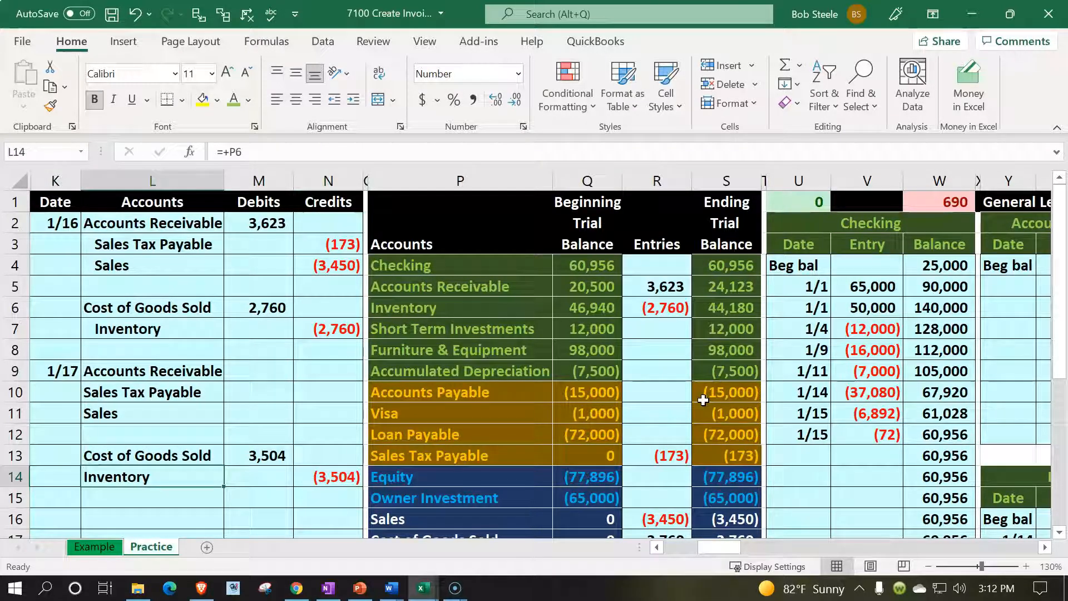
click(354, 99)
drag(189, 392, 189, 411)
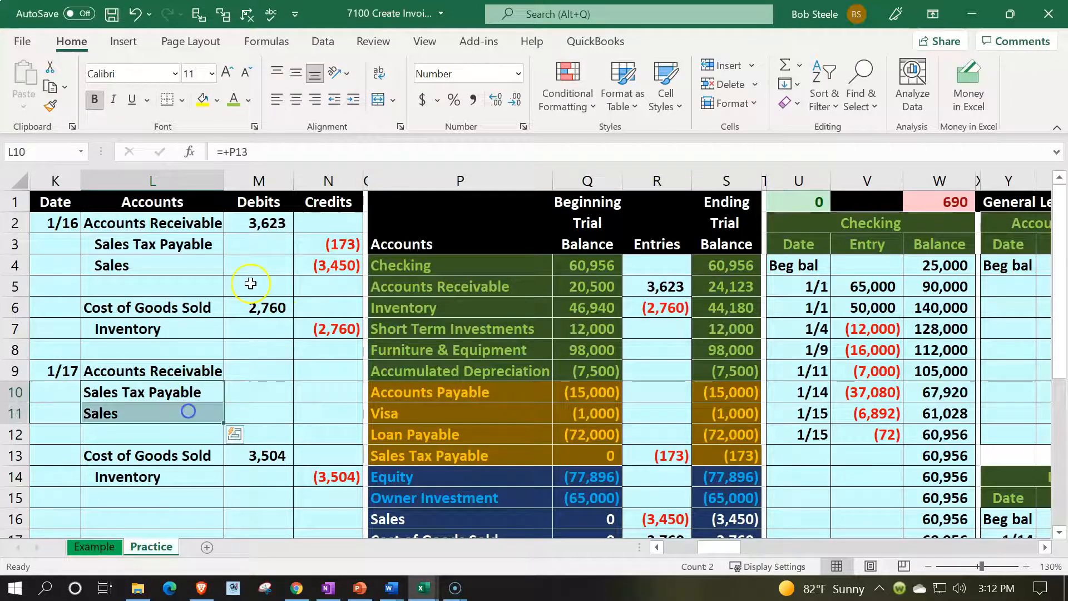
click(354, 99)
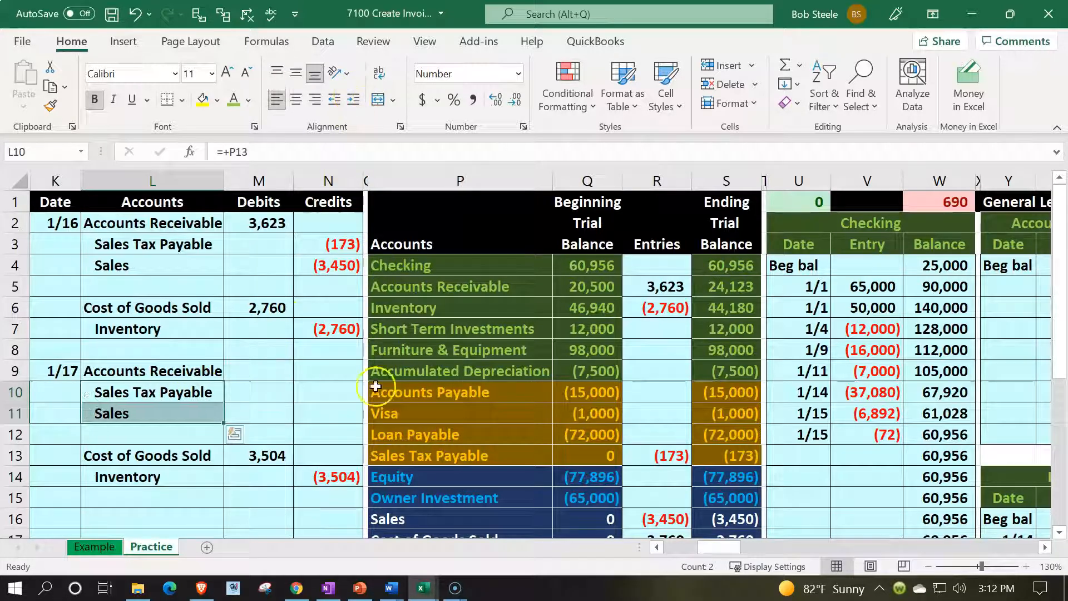
Enter the Sales credit in N11 with the formula =-(380+500*8)
click(340, 420)
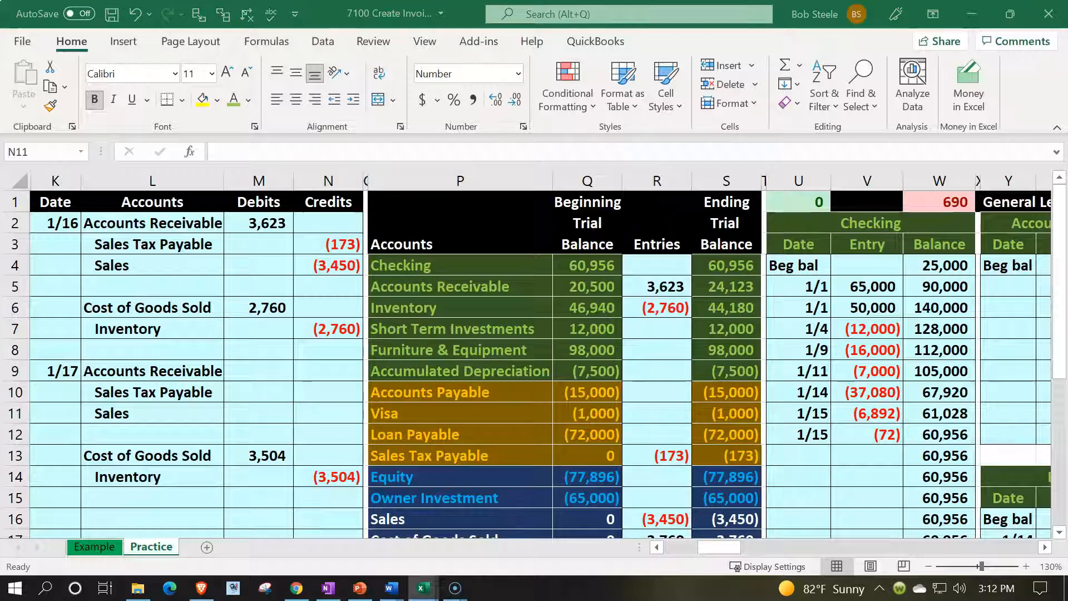
click(325, 417)
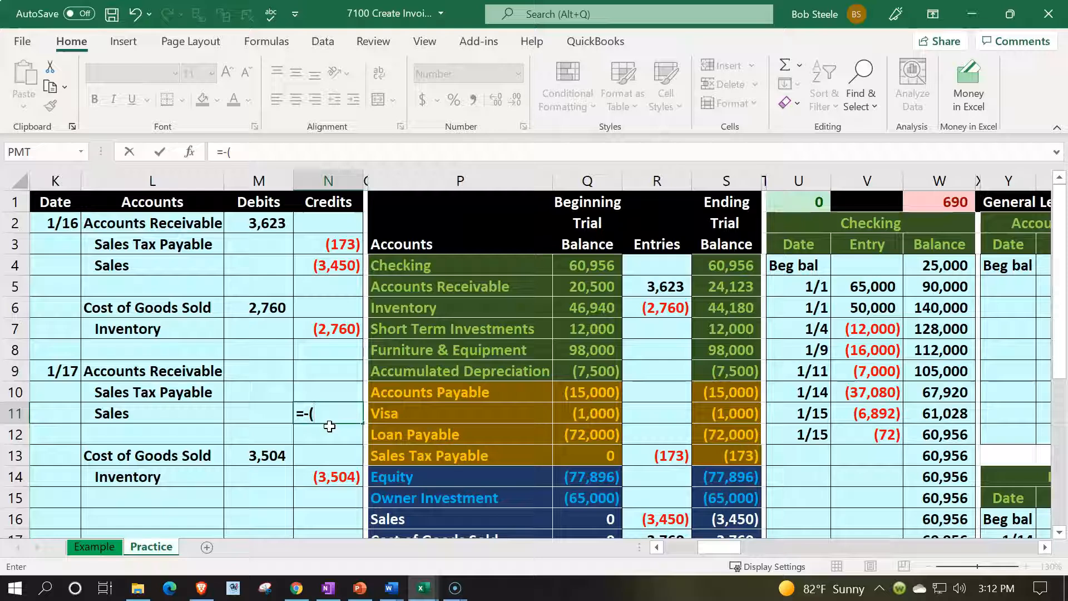
text(380+500)
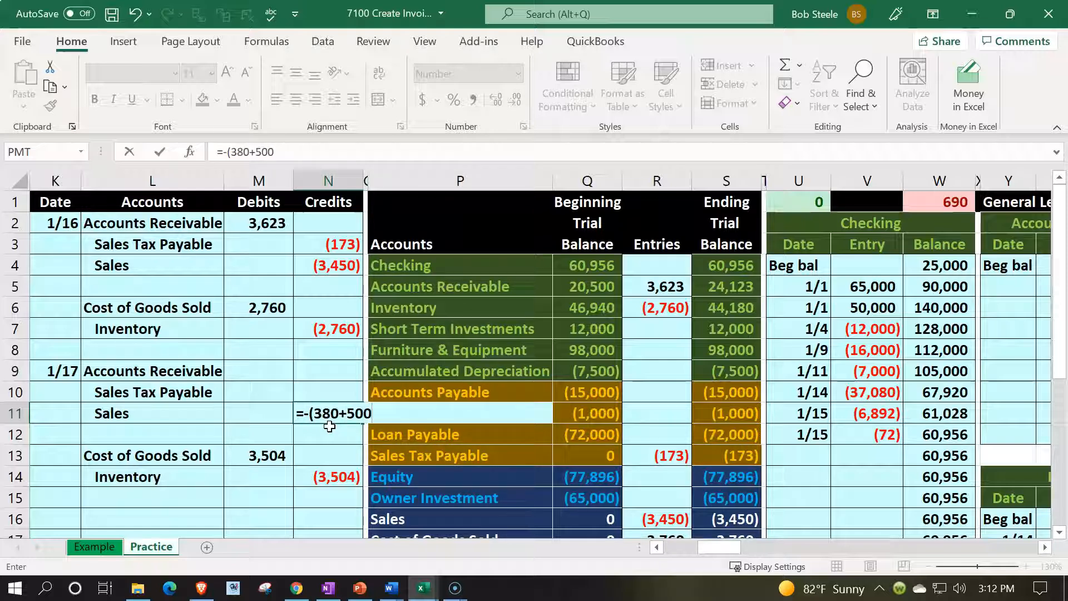
text(*8)
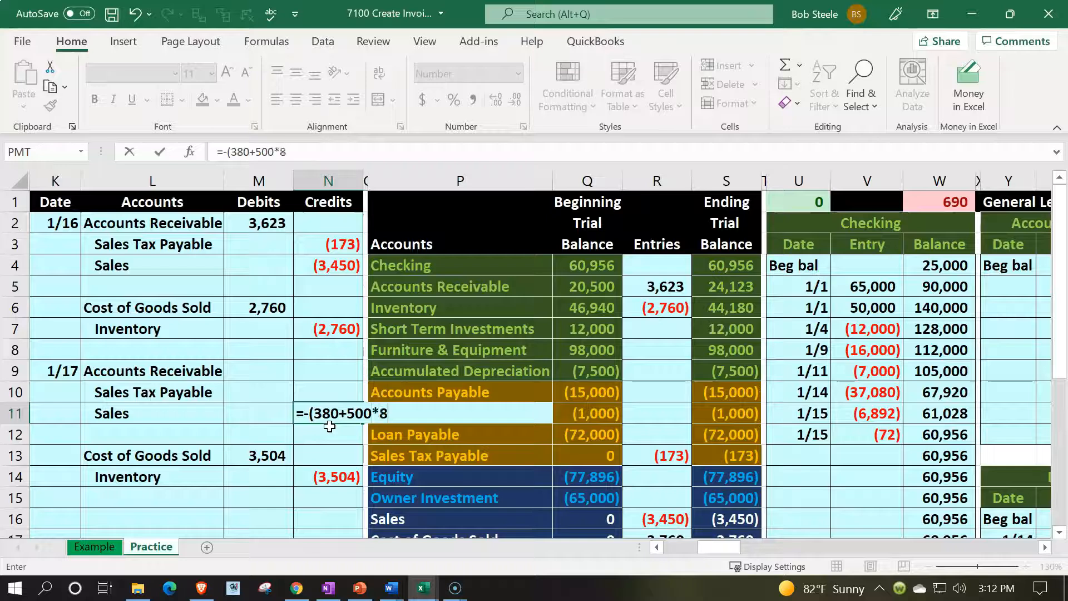
text())
key(Return)
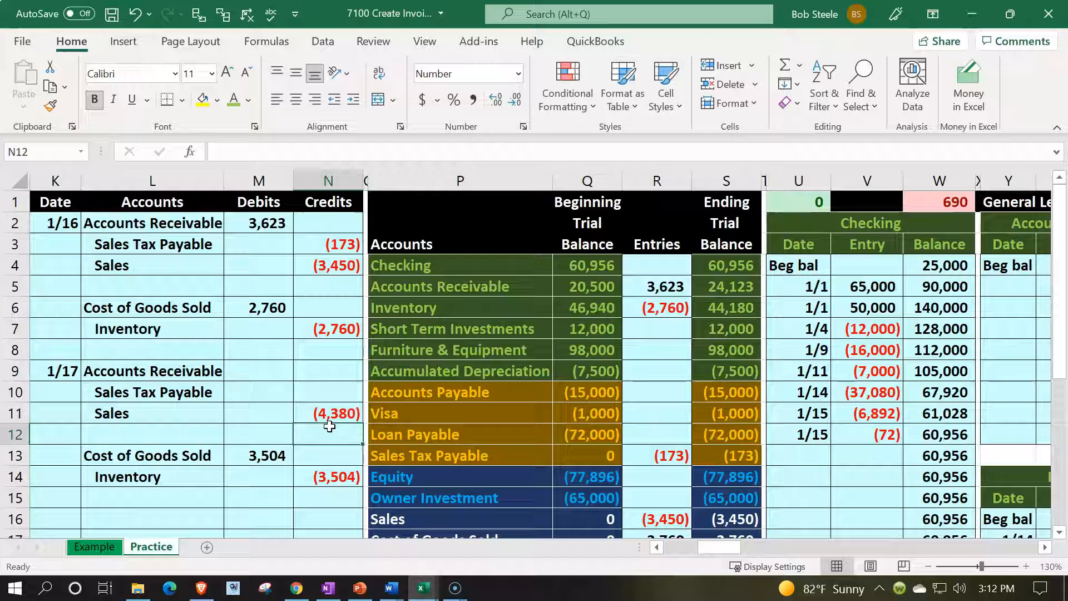
Try to calculate the Sales Tax Payable credit in N10 with the formula -N11.05
key(Up)
key(Up)
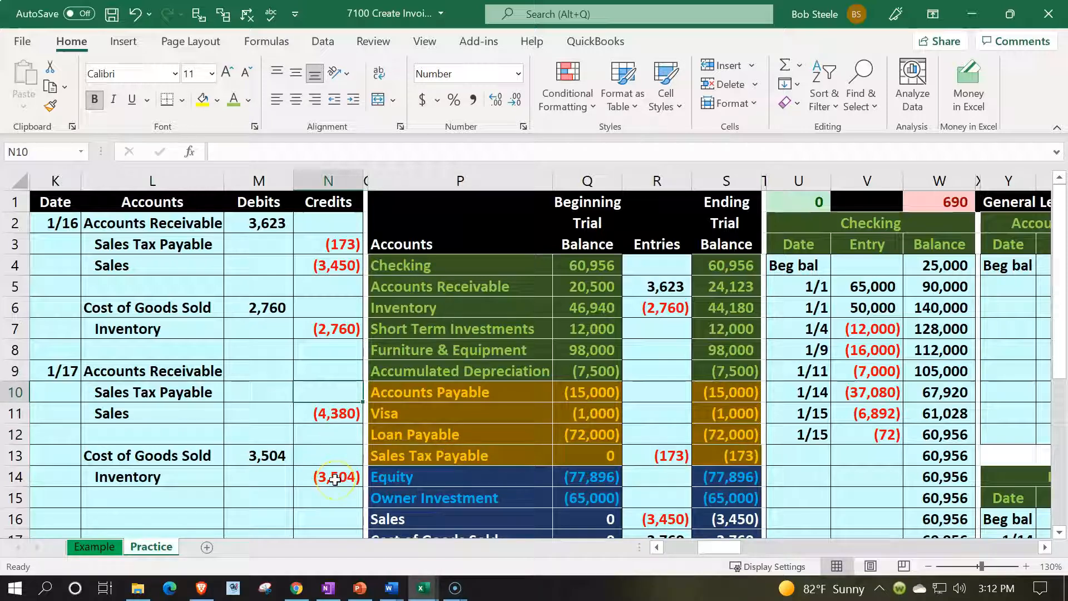
text(-)
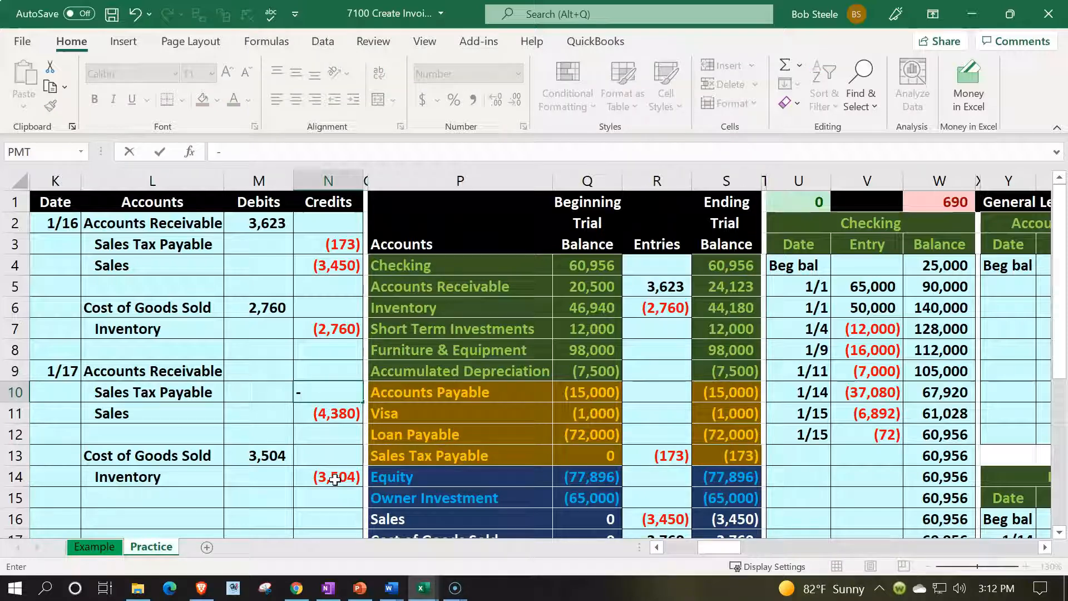
key(Down)
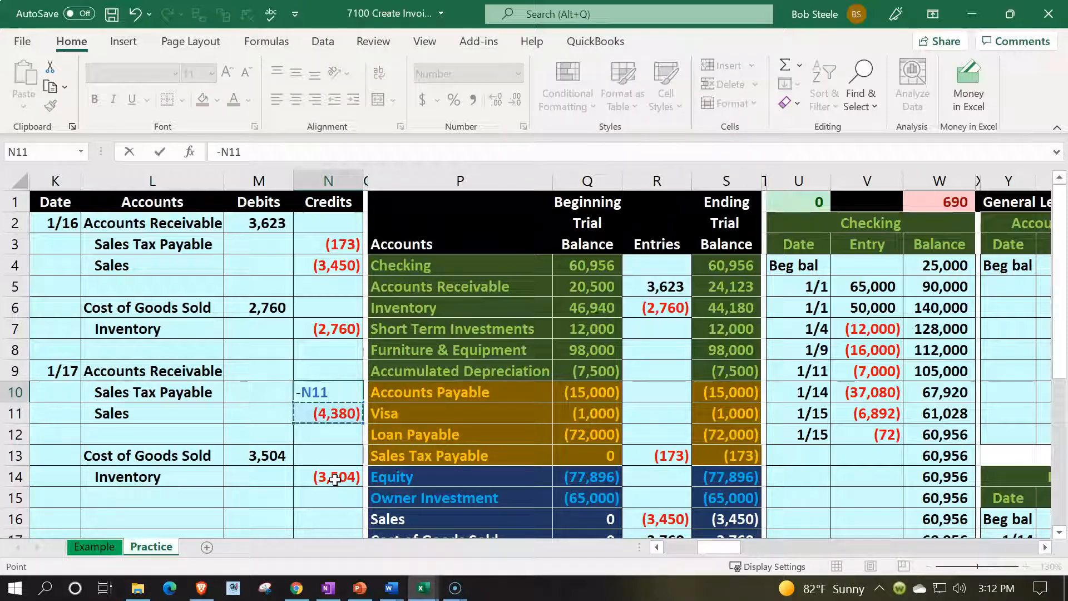
text(.05)
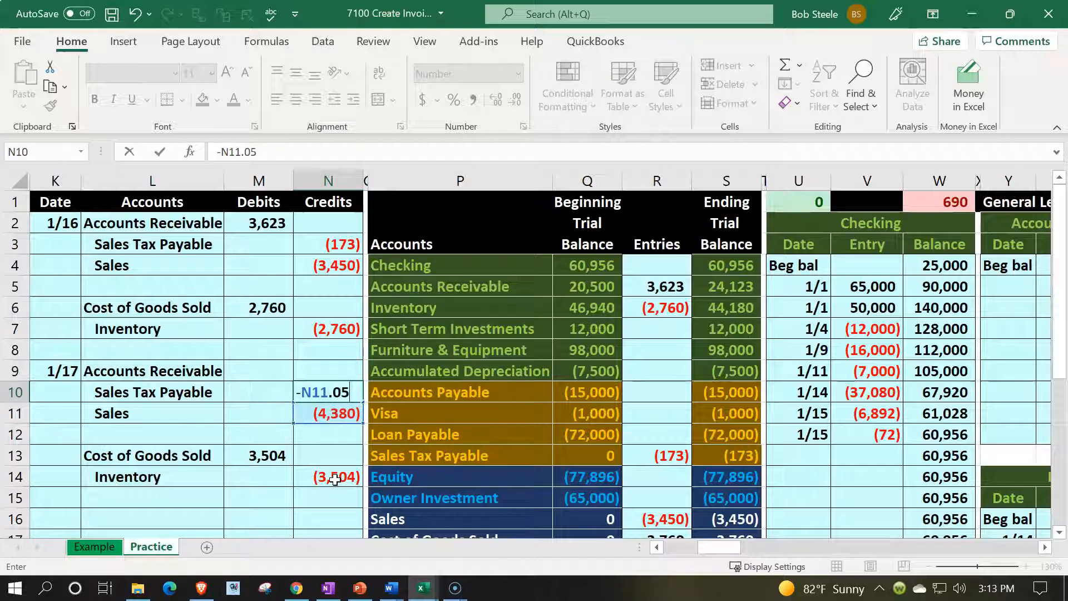
key(Return)
Calculate the Sales Tax Payable credit in N10 as the Sales amount times the 5% tax rate, =N11*.05
key(Up)
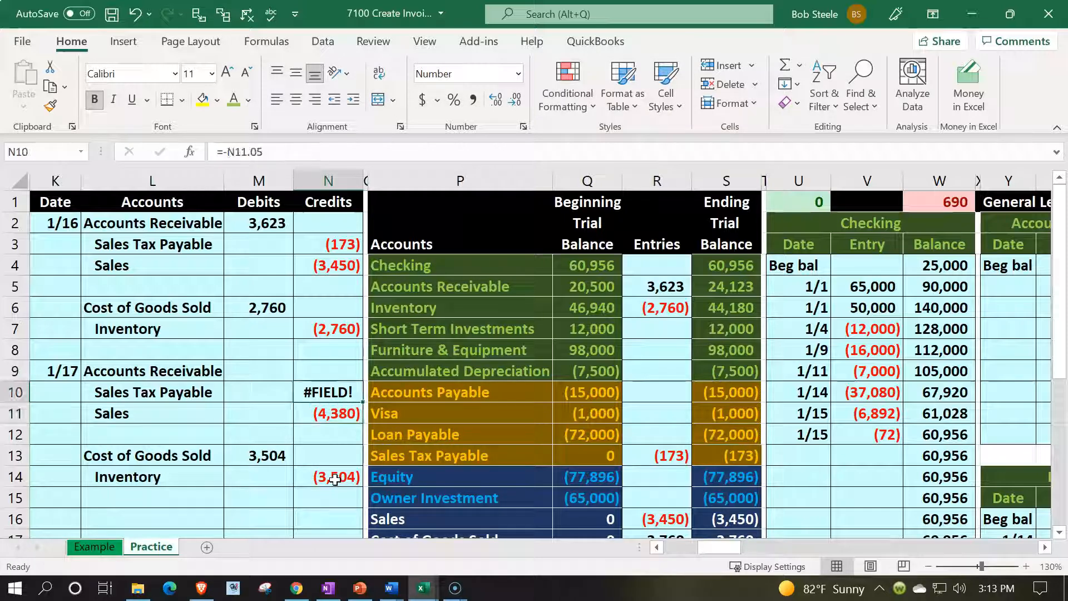
text(=)
key(Down)
text(*.05)
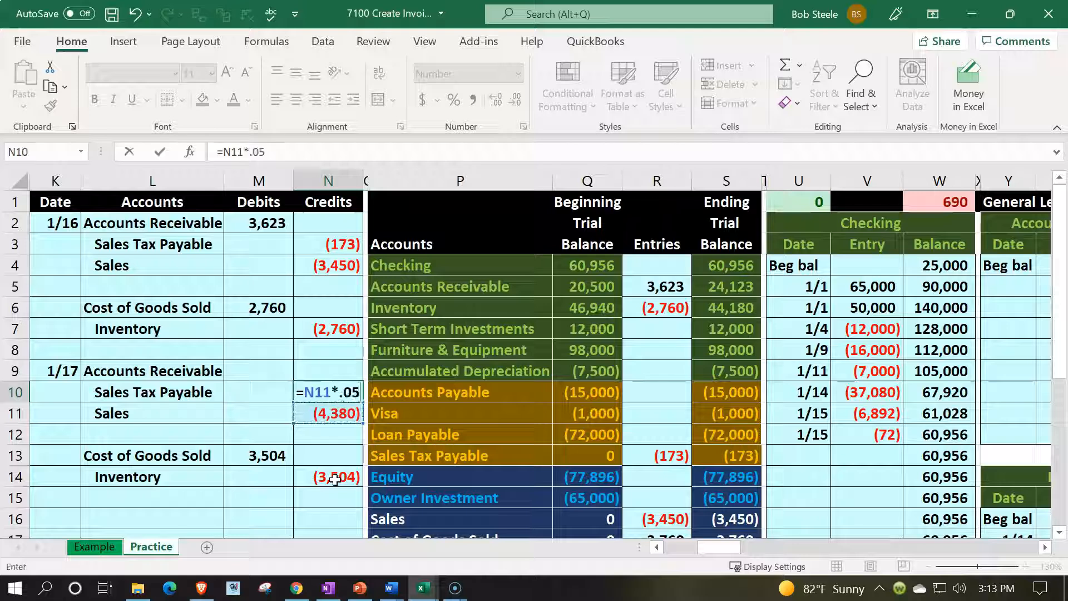
key(Return)
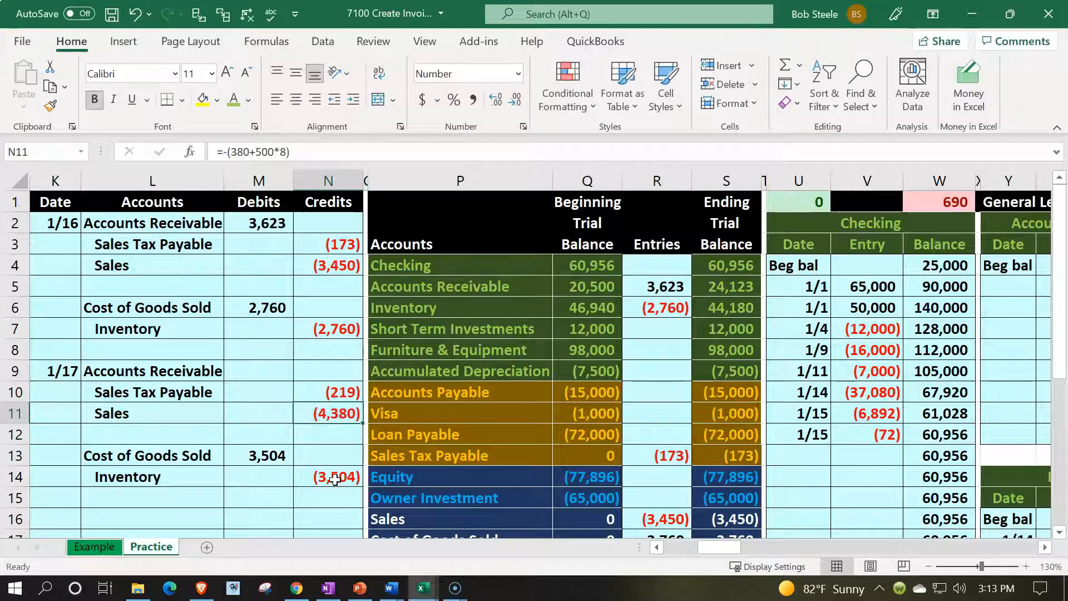
Enter the Accounts Receivable debit in M9 as the negative sum of the range M10:N11
drag(331, 392, 331, 411)
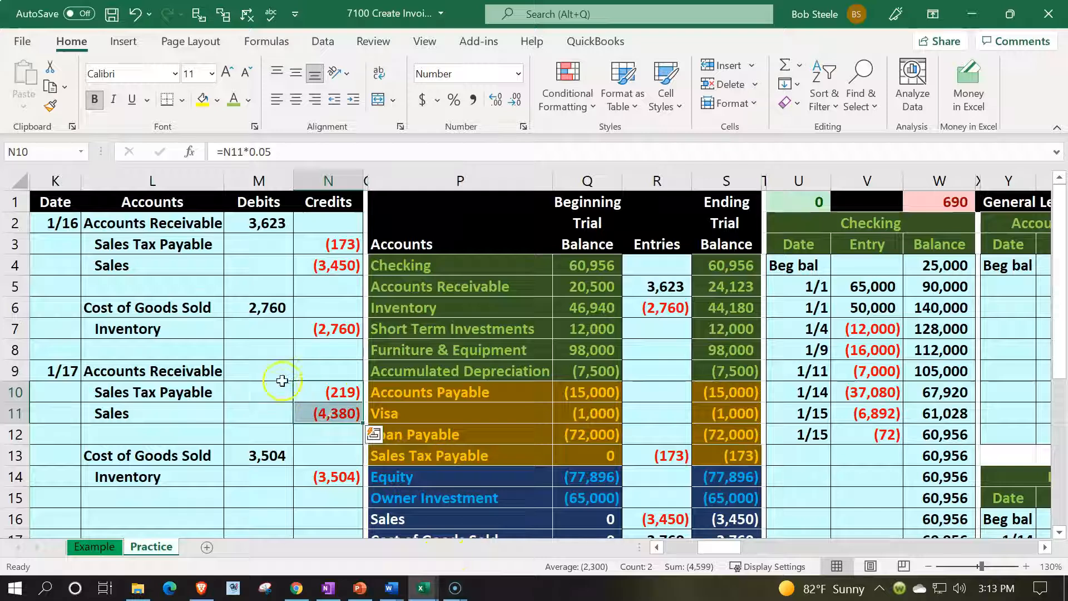
click(268, 370)
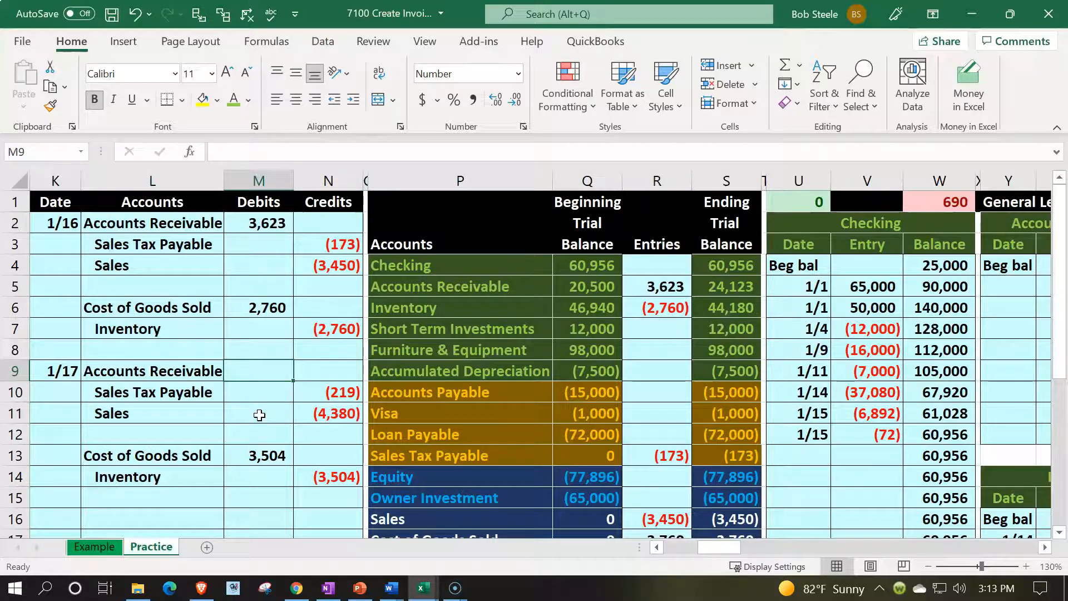
text(-sum()
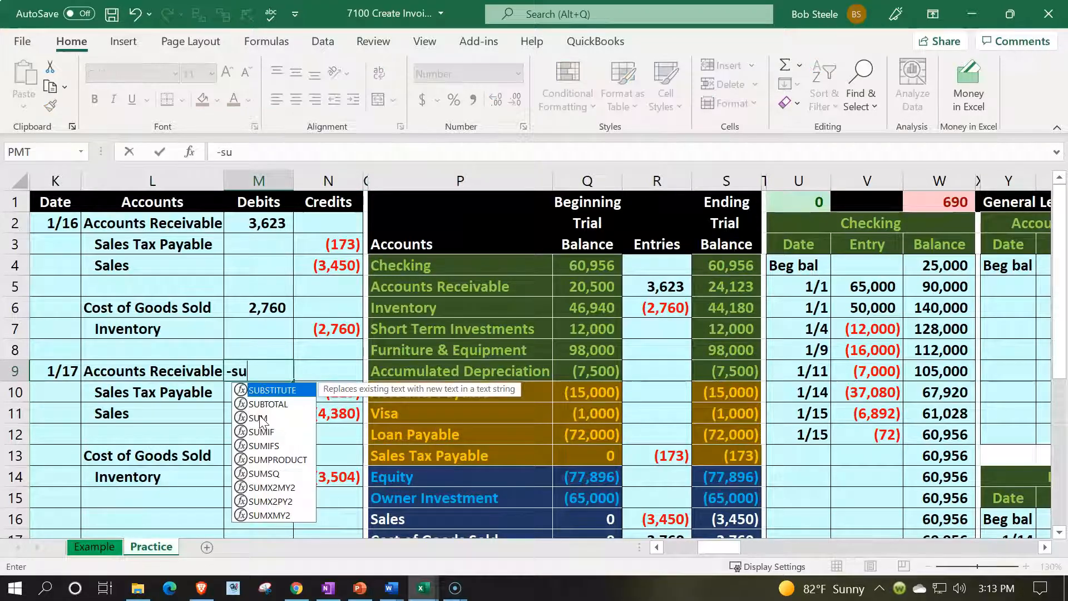
key(Down)
key(shift+Right)
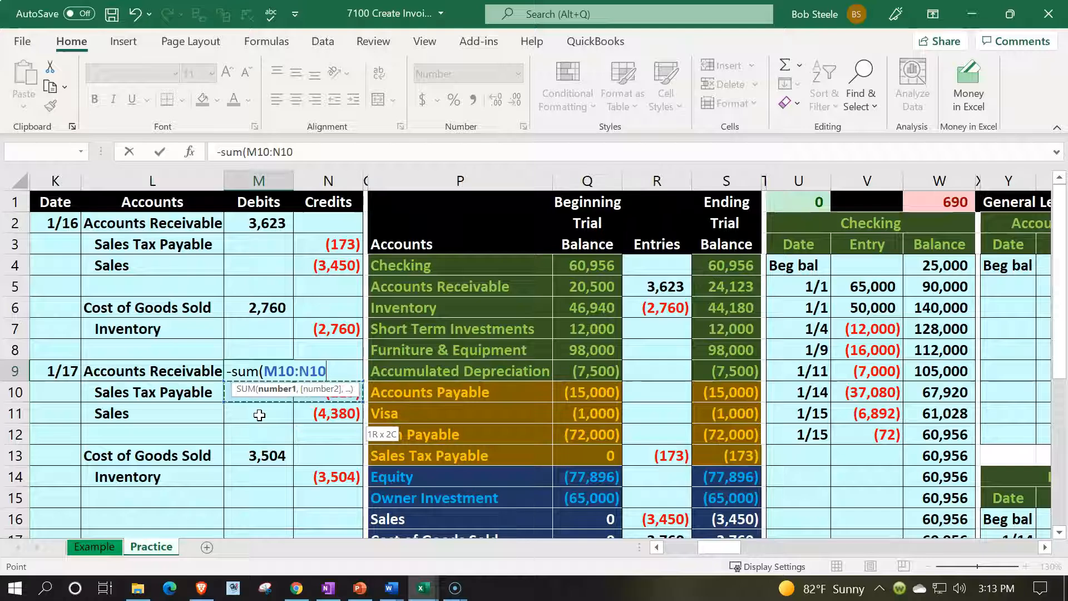
key(shift+Down)
text())
key(Return)
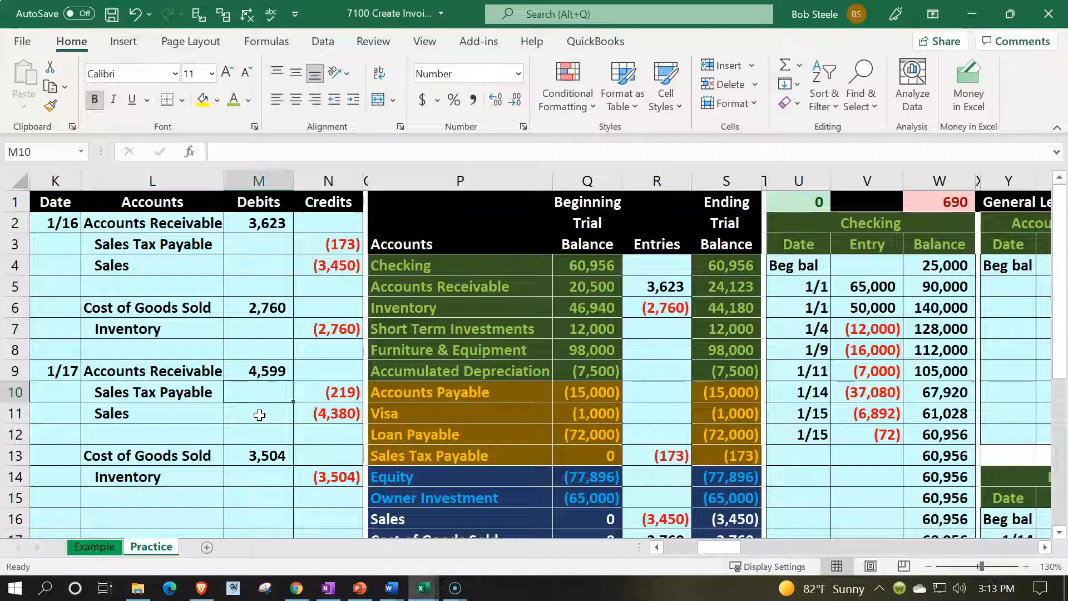
Post the 1/17 Accounts Receivable debit to the trial balance by adding M9 to the entries formula in R5
drag(220, 369, 226, 369)
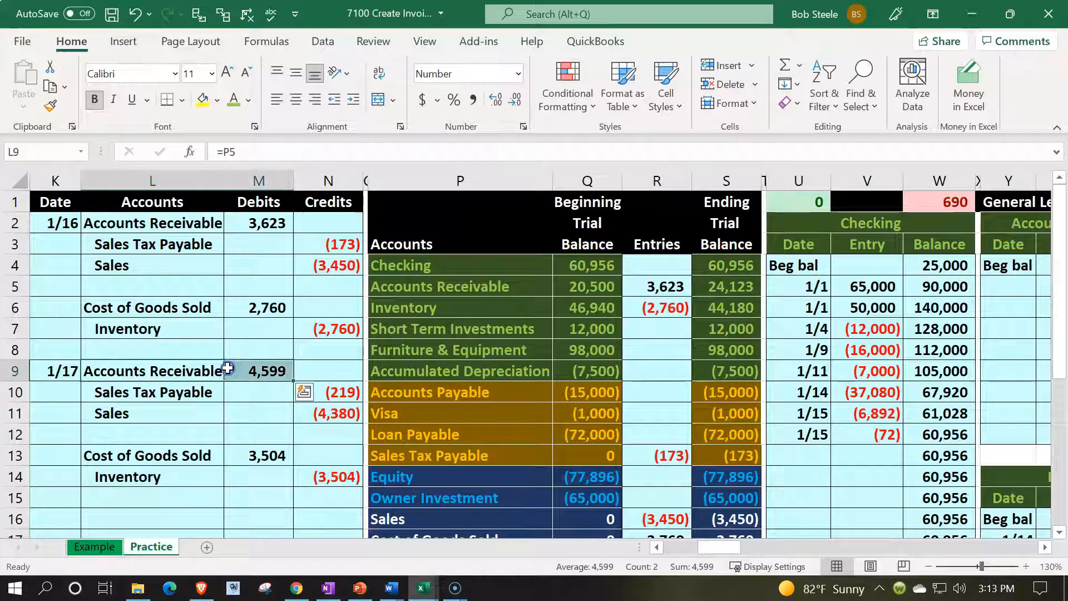
key(Right)
key(Right)
key(Right)
key(Right)
key(Right)
key(Right)
key(Up)
key(Up)
key(Up)
key(Up)
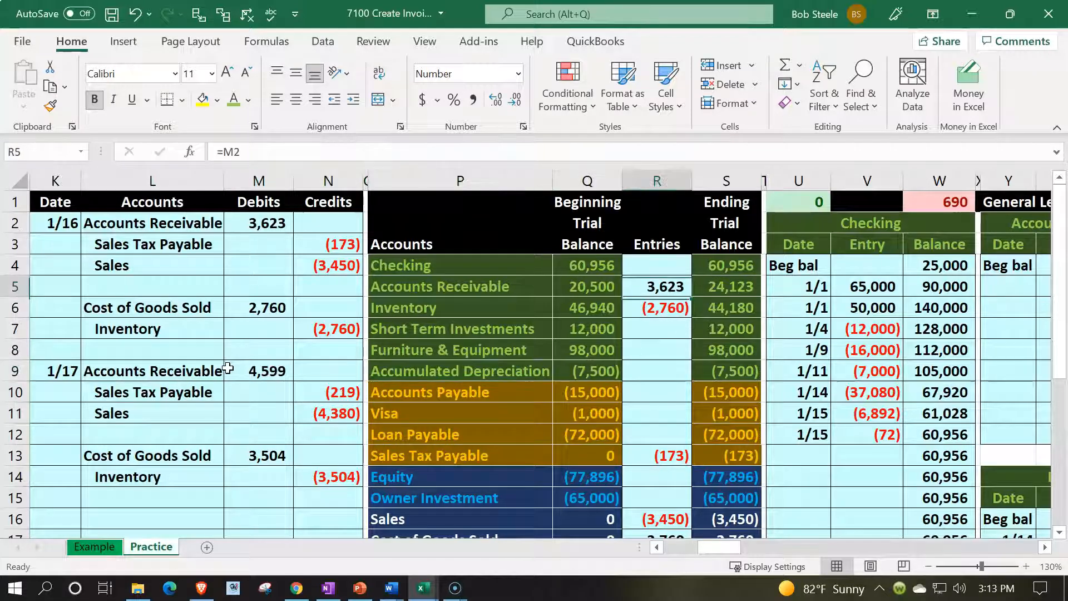
key(F2)
text(+)
key(Left)
key(Down)
key(Down)
key(Down)
key(Left)
key(Left)
key(Left)
key(Left)
key(Down)
key(Return)
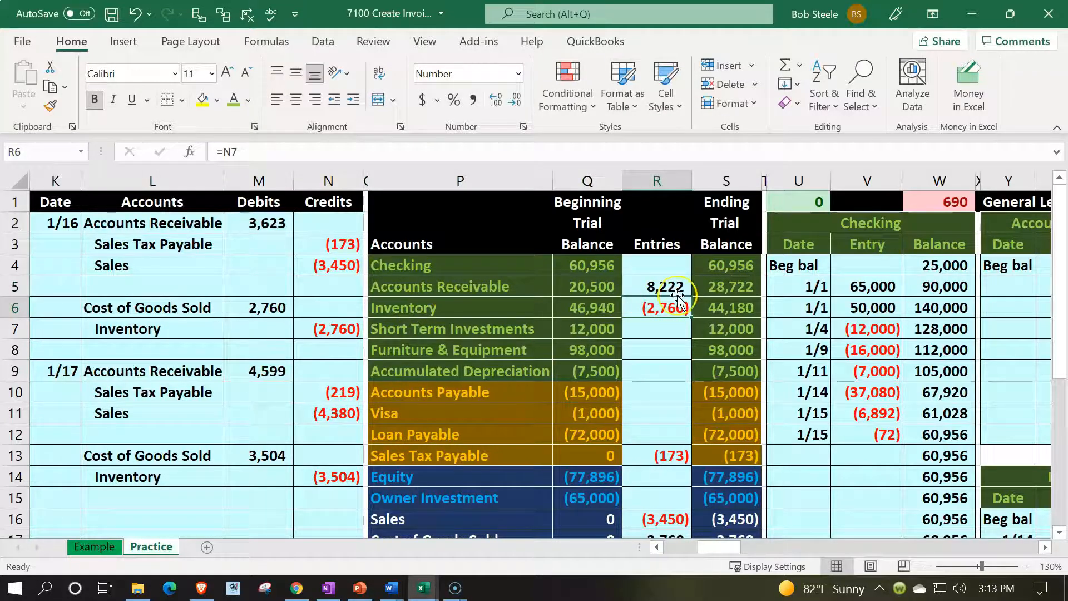
Post the 1/17 Sales Tax Payable credit to the trial balance by extending the R13 entries formula to =N3+N10
drag(183, 397, 299, 394)
key(Down)
key(Down)
key(Down)
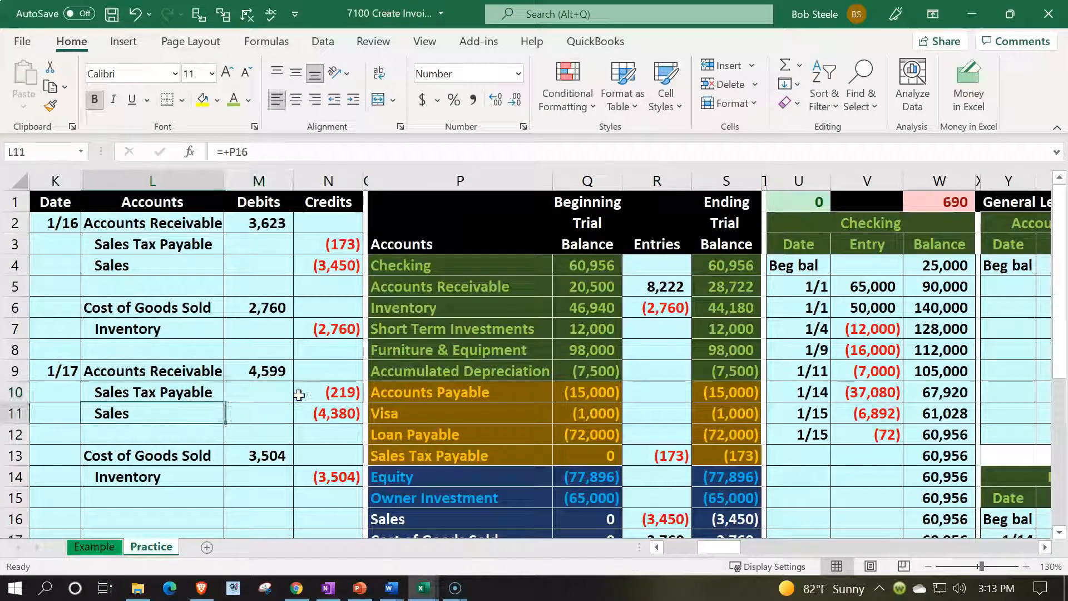
key(Right)
key(Right)
key(Right)
key(Right)
key(Right)
key(Right)
text(=N3+)
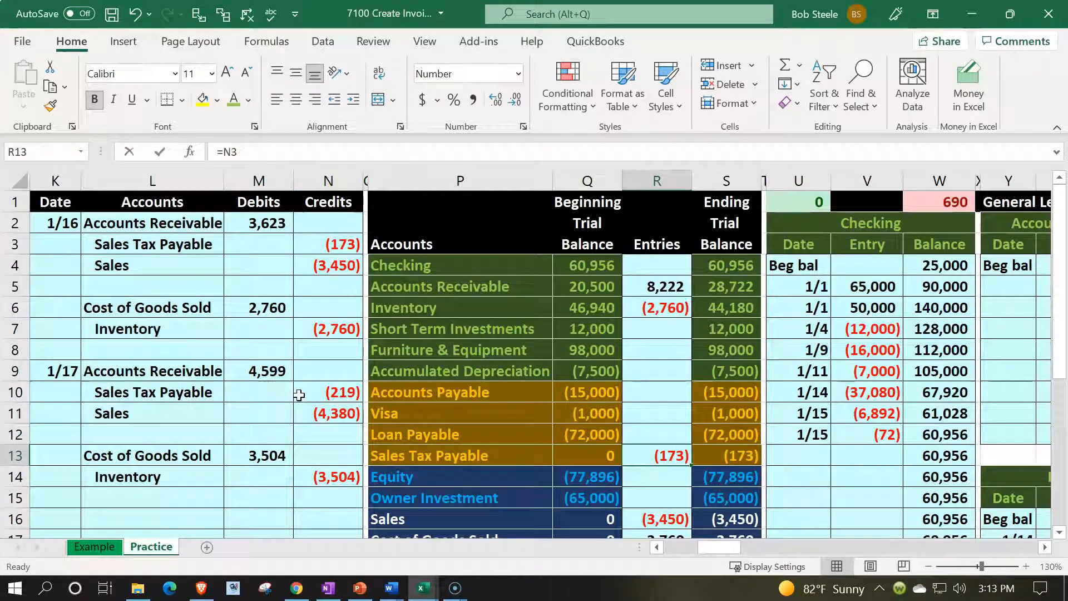
key(Left)
key(Left)
key(Left)
key(Up)
key(Up)
key(Up)
key(Left)
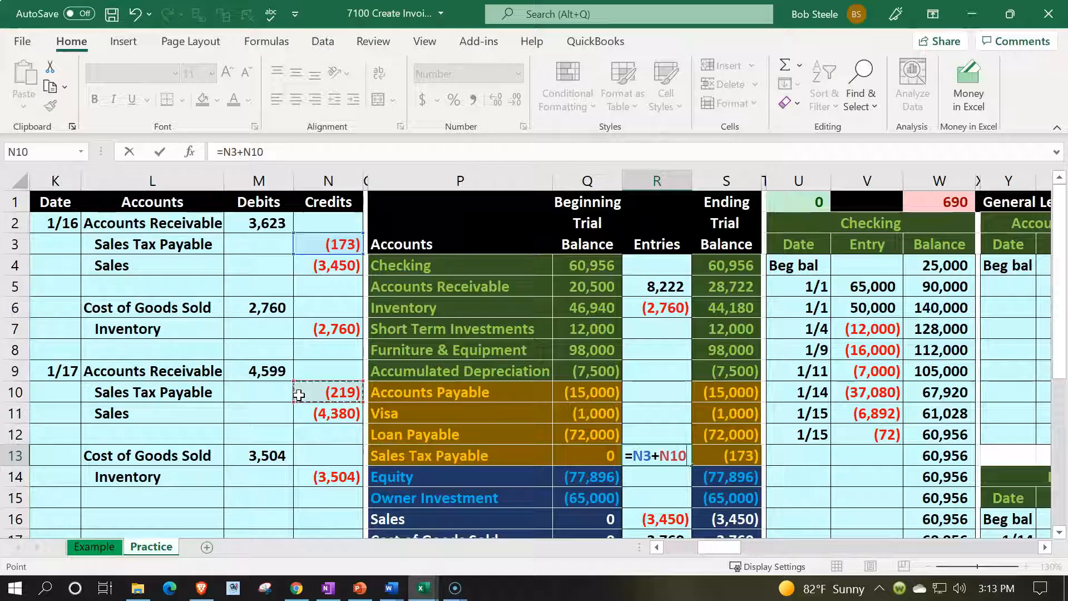
key(Return)
key(Return)
key(Return)
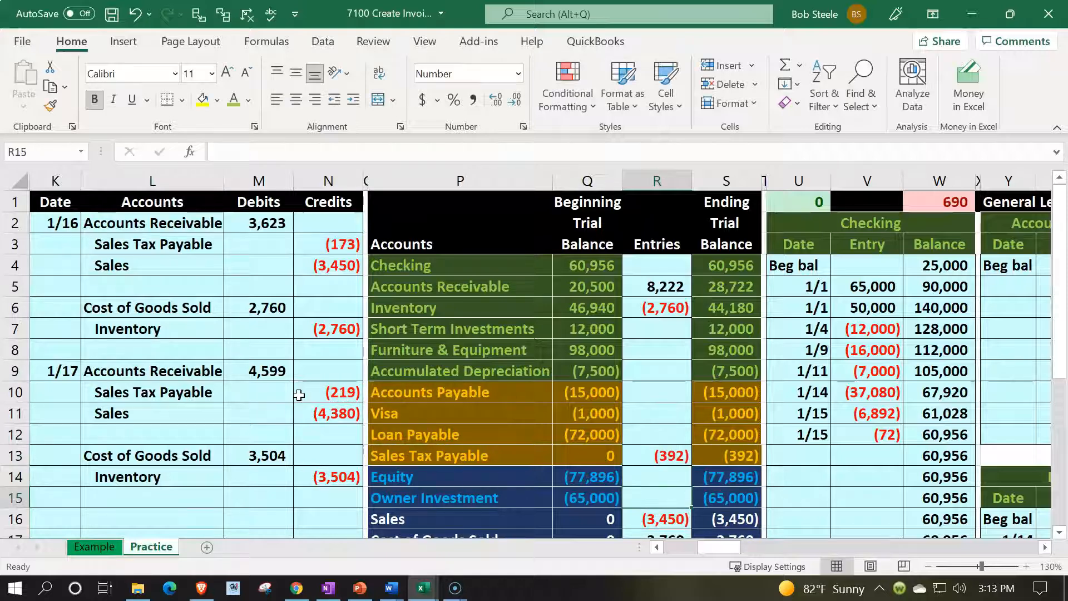
Post the 1/17 Sales credit to the trial balance by extending the R16 entries formula to =N4+N11
scroll(300, 395, down, 1)
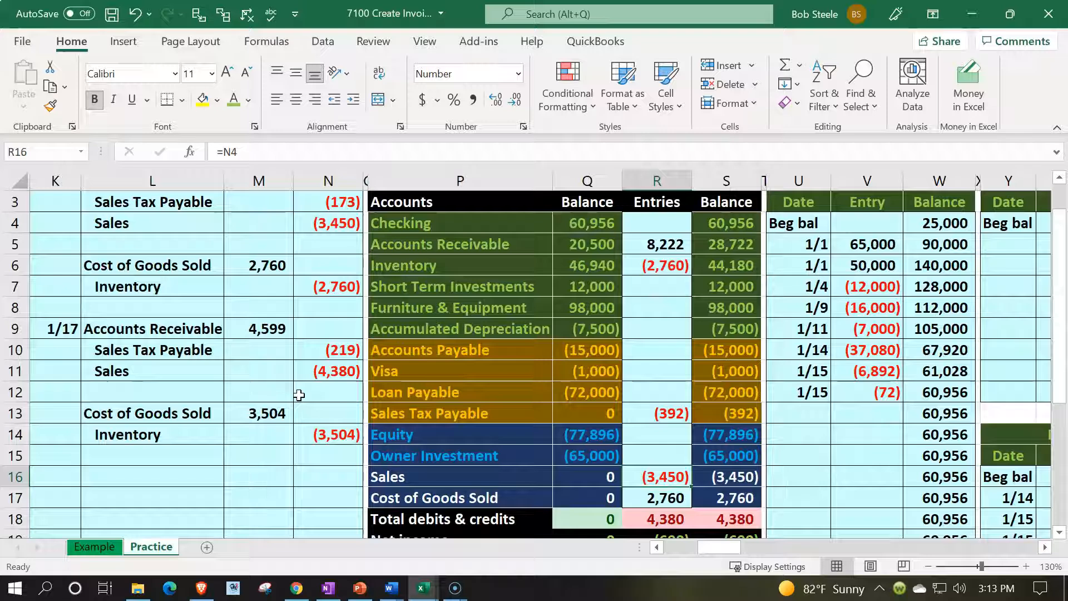
key(F2)
text(+)
key(Left)
key(Left)
key(Left)
key(Left)
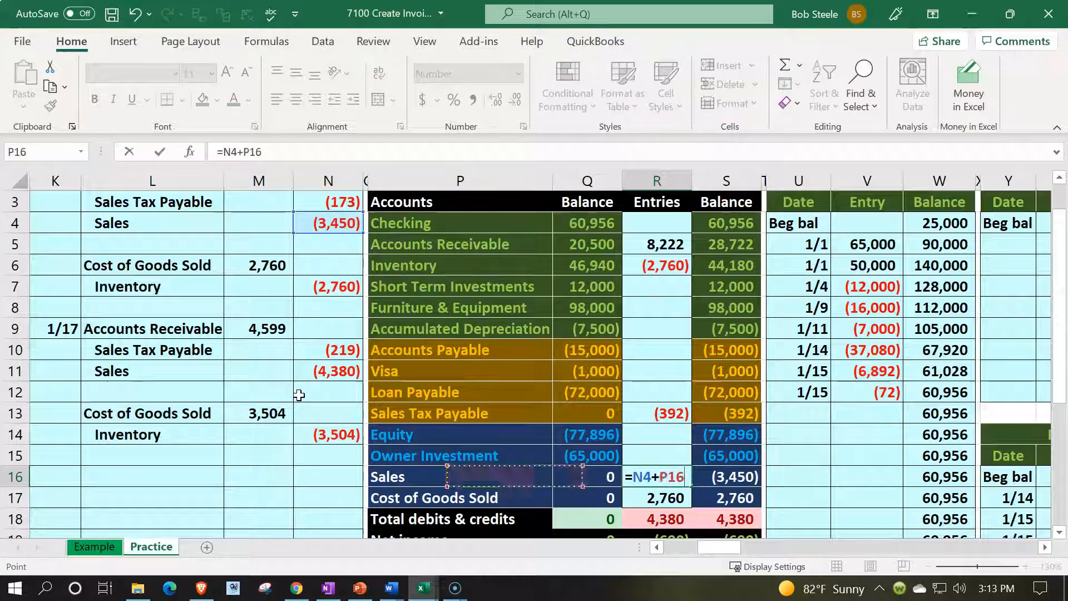
key(Up)
key(Up)
key(Up)
key(Up)
key(Up)
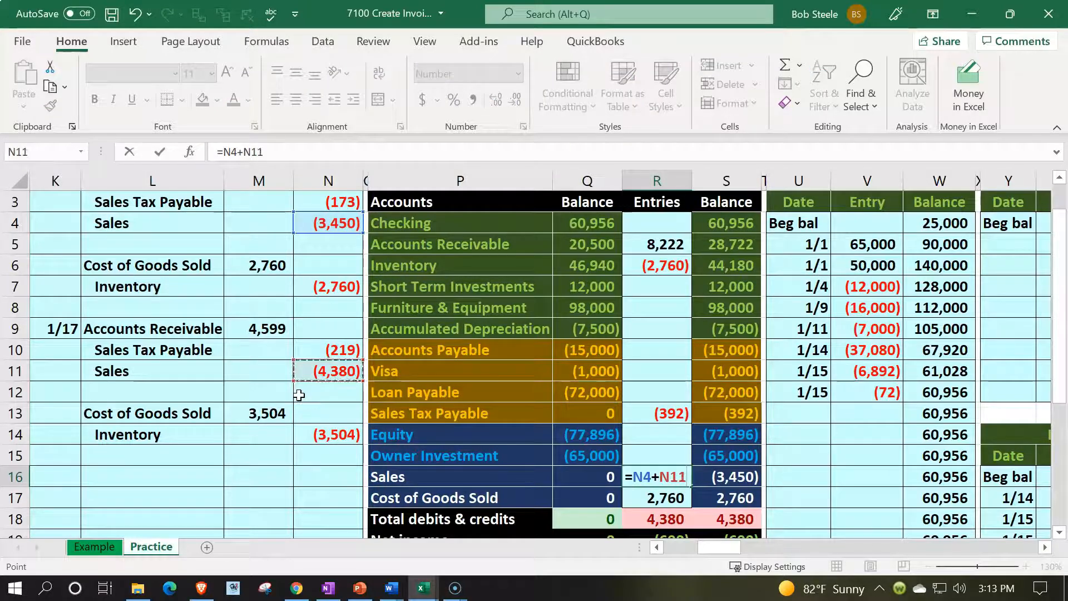
key(Return)
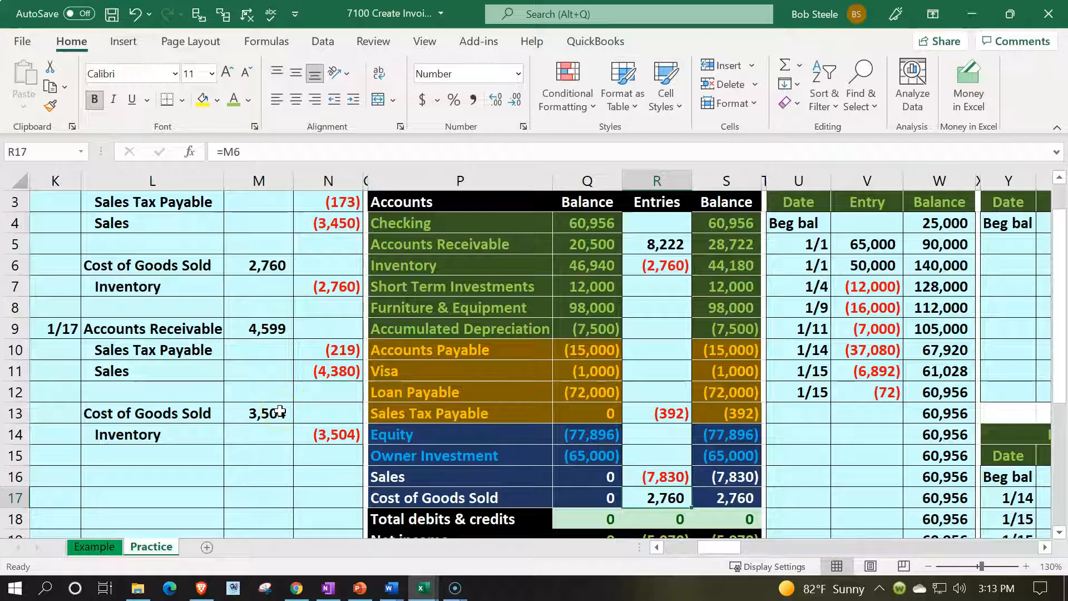
Trace the dependents of the 1/17 Cost of Goods Sold debit in M13, and clear the trace arrows
click(280, 411)
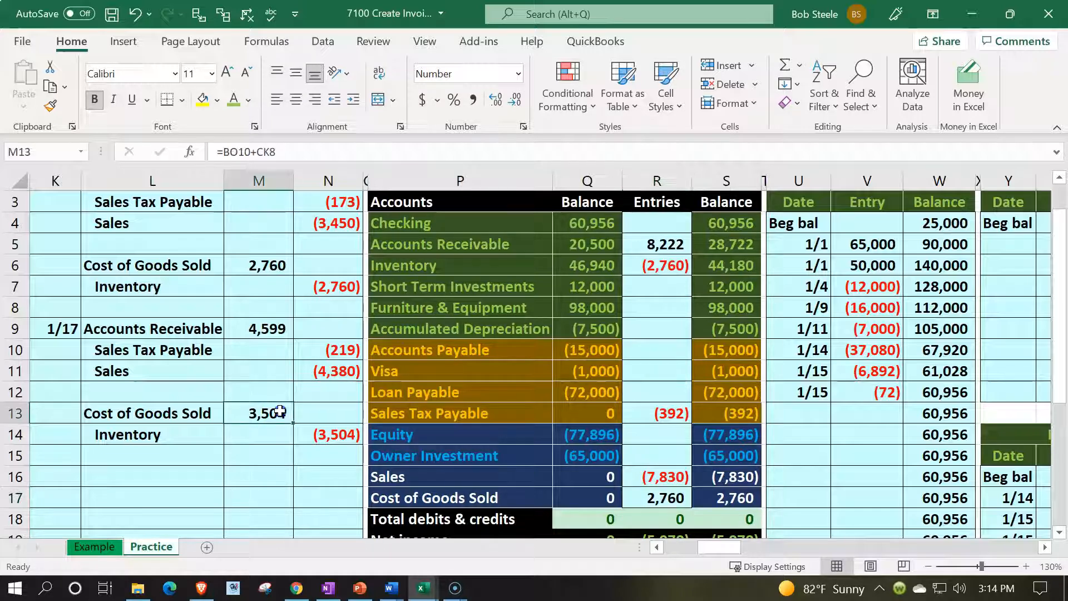
click(223, 15)
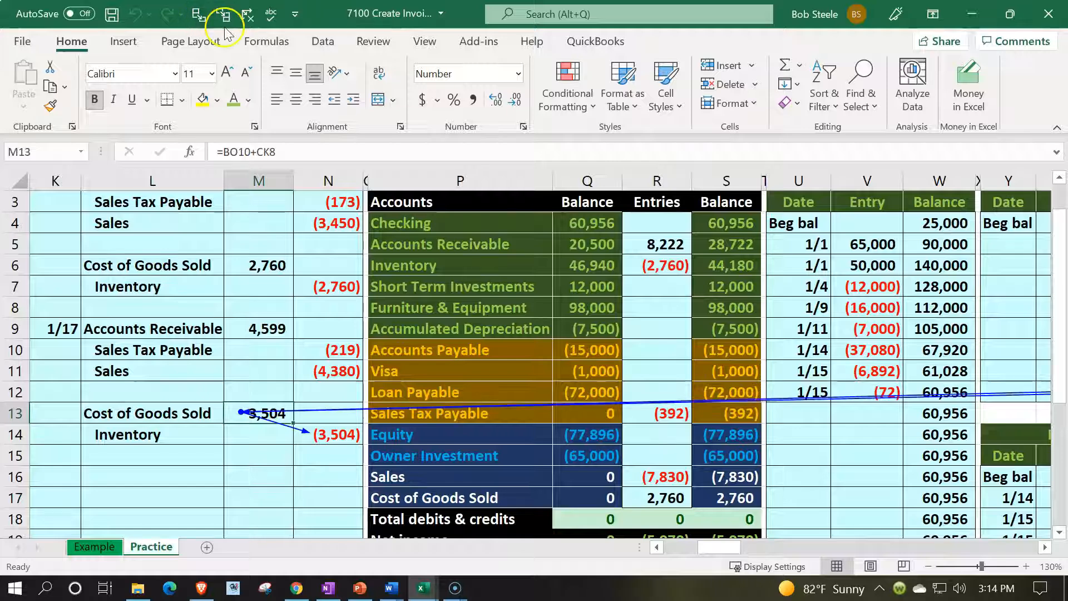
click(247, 14)
Post the 1/17 Cost of Goods Sold debit to the trial balance by adding M13 to the entries formula in R17
key(Right)
key(Right)
key(Right)
key(Right)
key(Right)
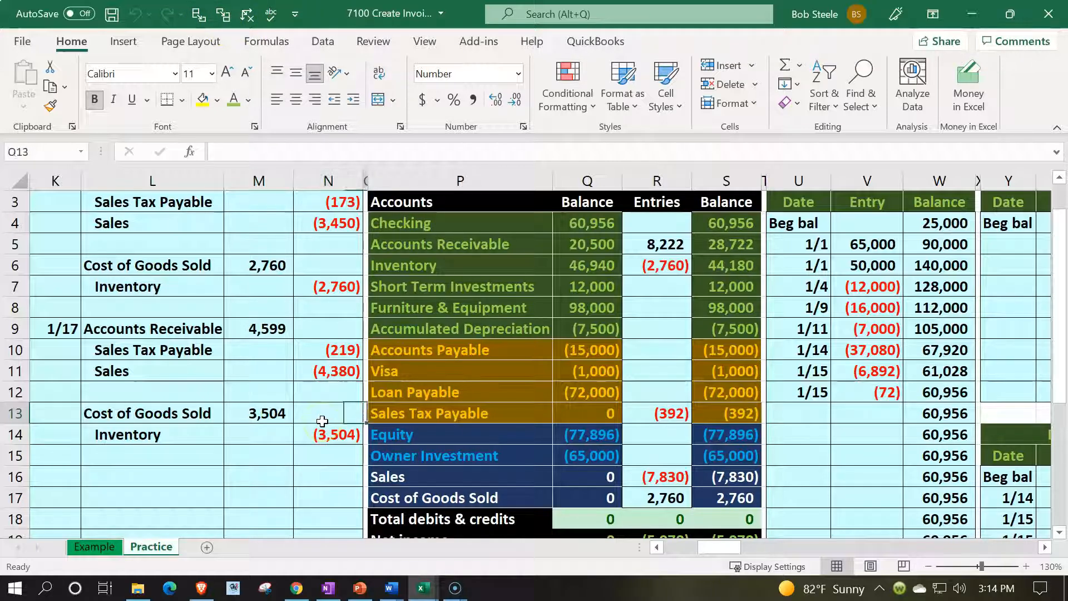
key(Down)
key(Down)
key(Down)
key(Down)
key(F2)
text(+)
key(Left)
key(Left)
key(Left)
key(Left)
key(Left)
key(Up)
key(Up)
key(Up)
key(Up)
key(Return)
Post the 1/17 Inventory credit to the trial balance by extending the R6 entries formula to =N7+N14
key(Up)
key(Up)
key(Up)
key(Up)
key(Up)
key(Up)
key(Up)
key(Up)
key(Up)
key(Up)
key(Up)
key(Up)
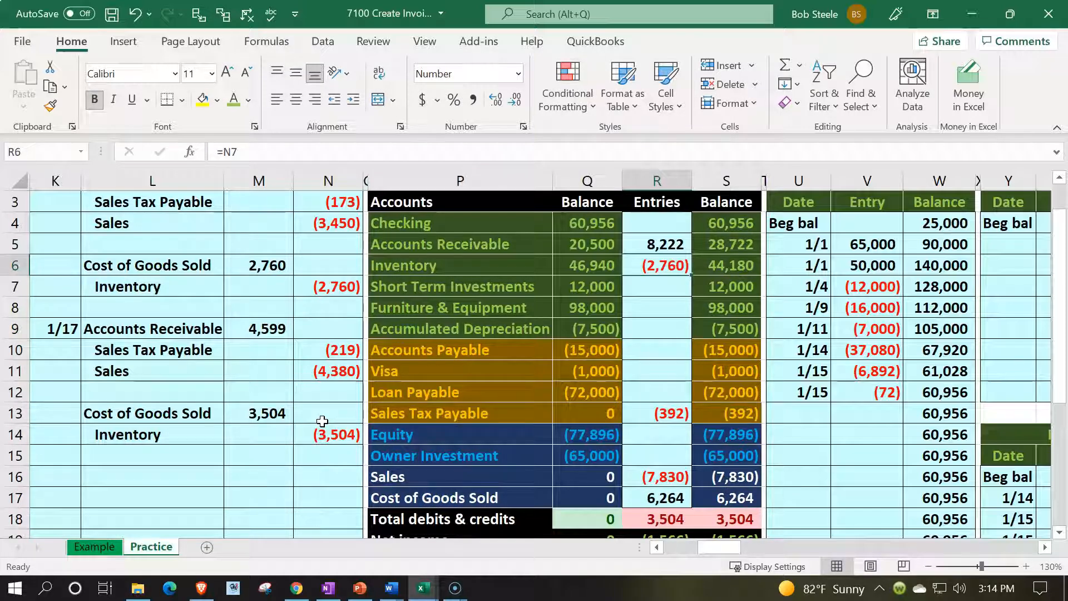
key(F2)
text(+)
key(Left)
key(Left)
key(Left)
key(Down)
key(Down)
key(Down)
key(Down)
key(Down)
key(Down)
key(Down)
key(Down)
key(Left)
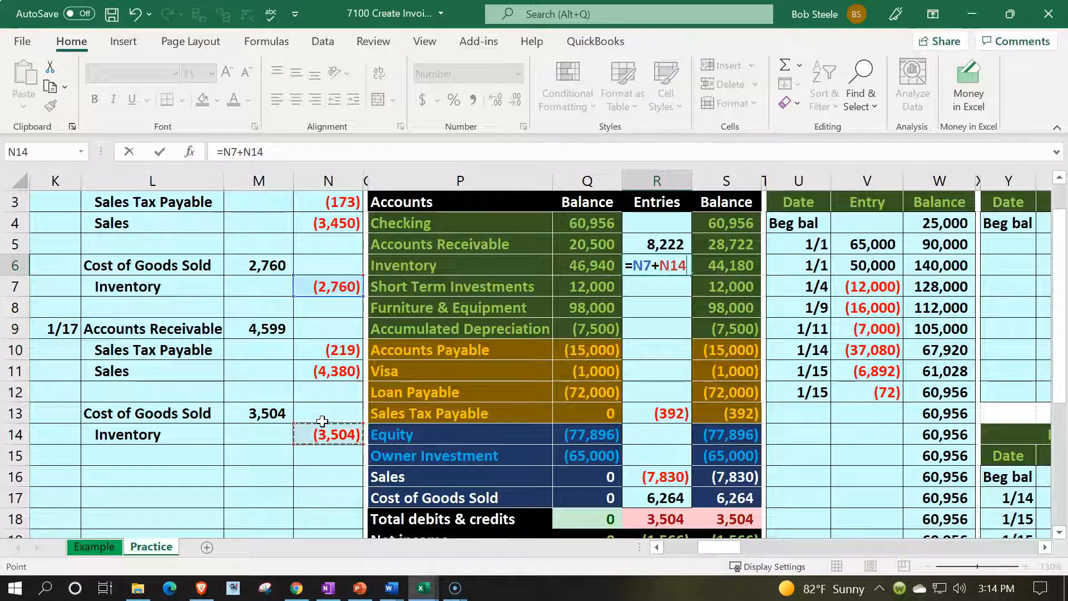
key(Return)
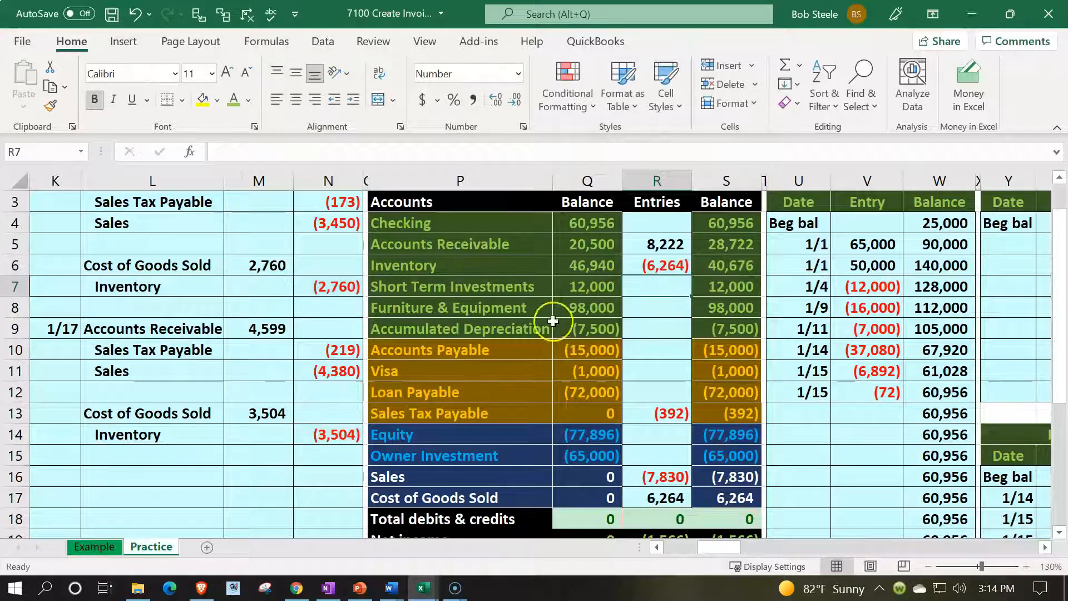
Review the ending trial balance for Inventory in S6, net income in S19 and Accounts Receivable in S5
click(721, 272)
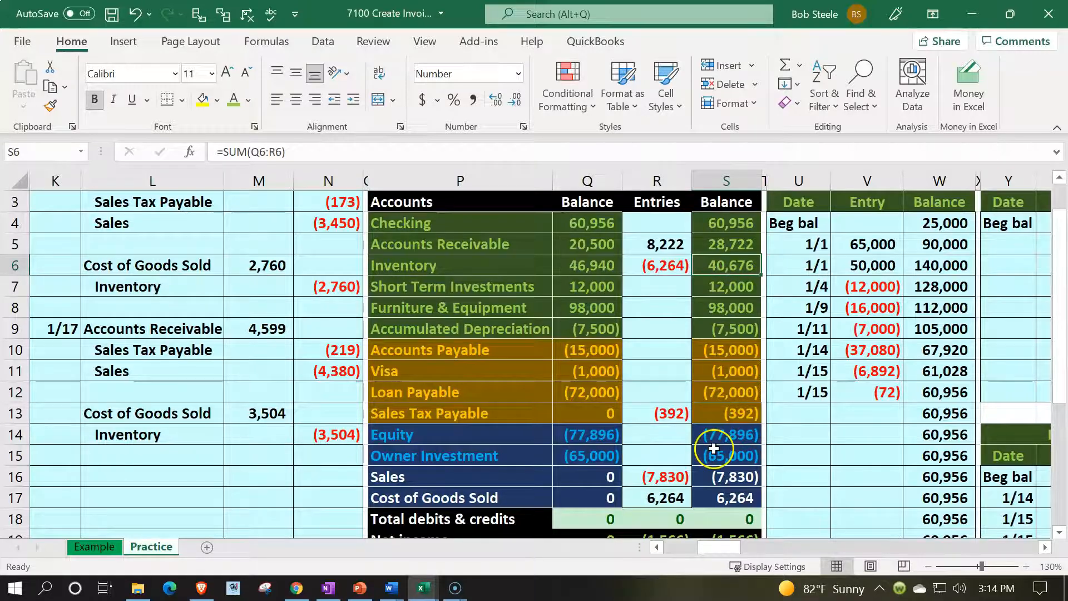
scroll(717, 467, down, 1)
click(732, 478)
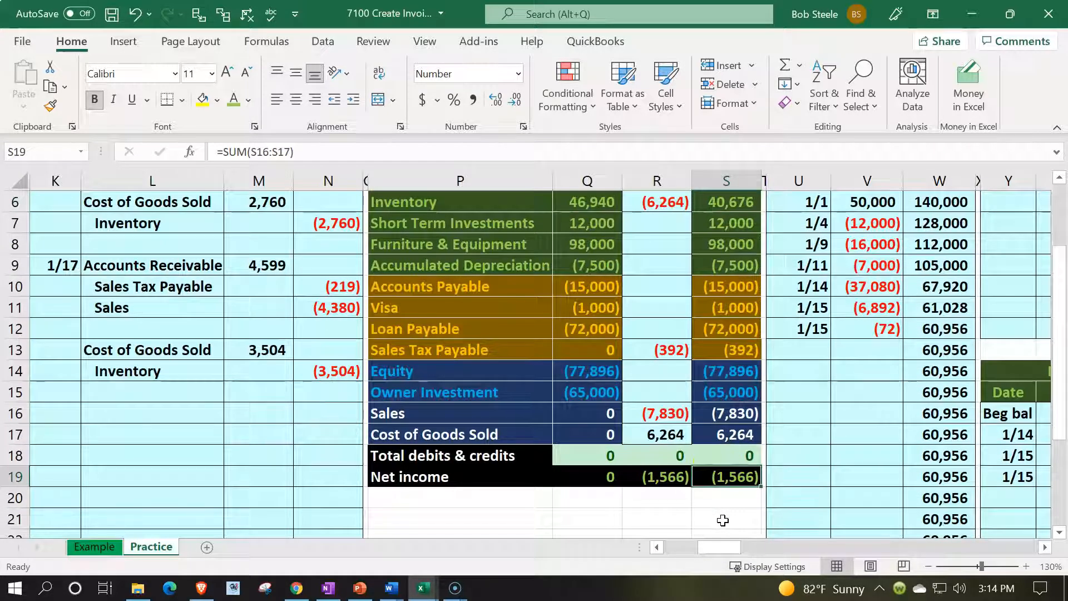
scroll(723, 520, up, 1)
click(730, 266)
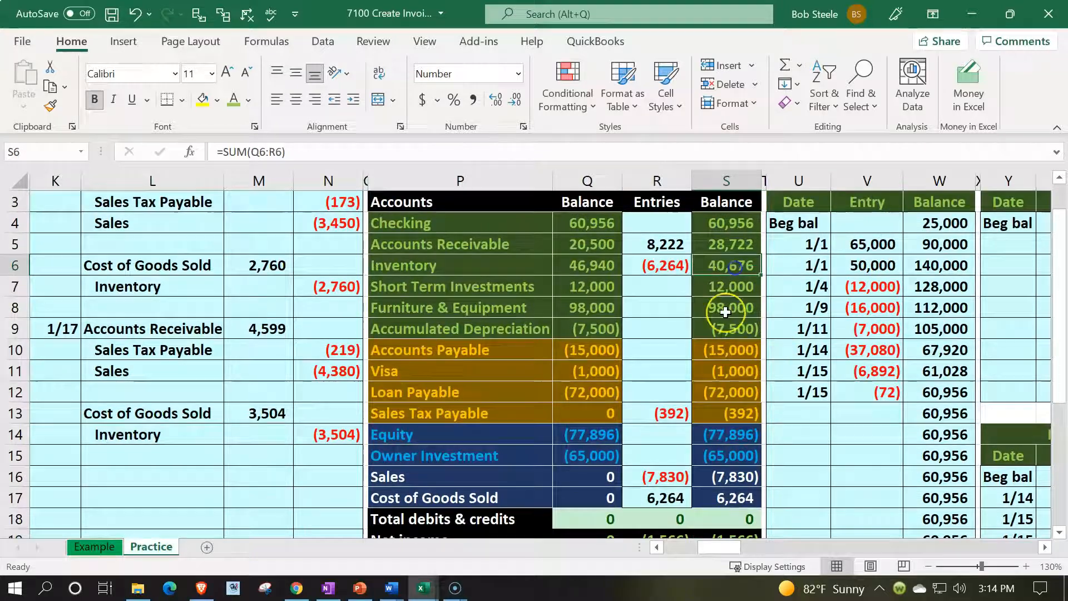
key(Up)
key(Up)
key(Up)
key(Up)
key(Up)
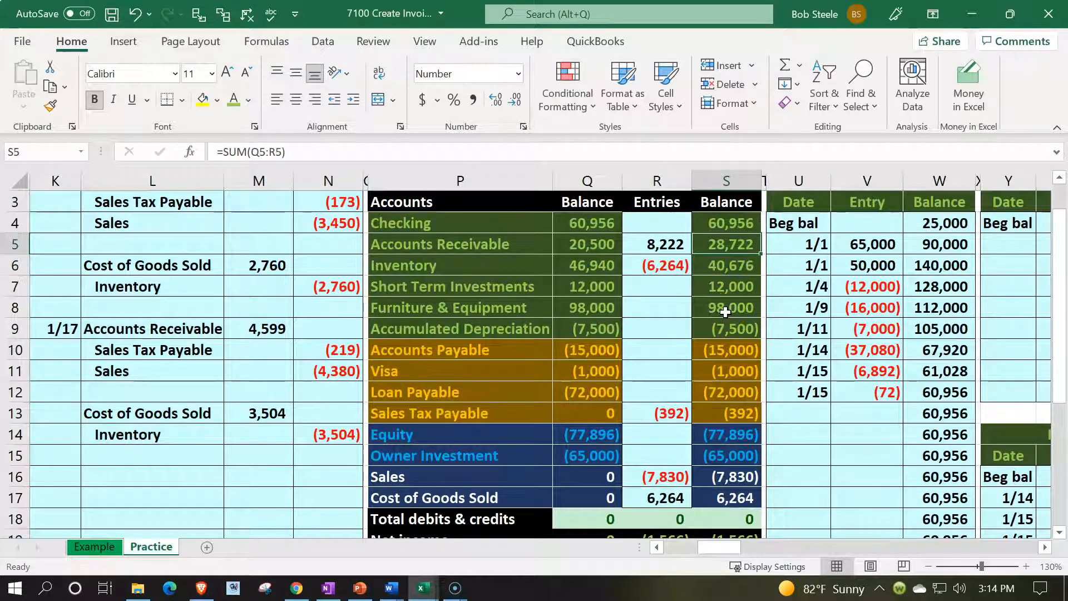
Check the inventory subsidiary ledger against the trial balance Inventory using the difference formula in BJ1
key(Right)
key(Right)
key(Right)
key(Right)
key(Right)
key(Right)
key(Right)
key(Right)
key(Right)
key(Right)
key(Right)
key(Right)
key(Right)
key(Right)
key(Right)
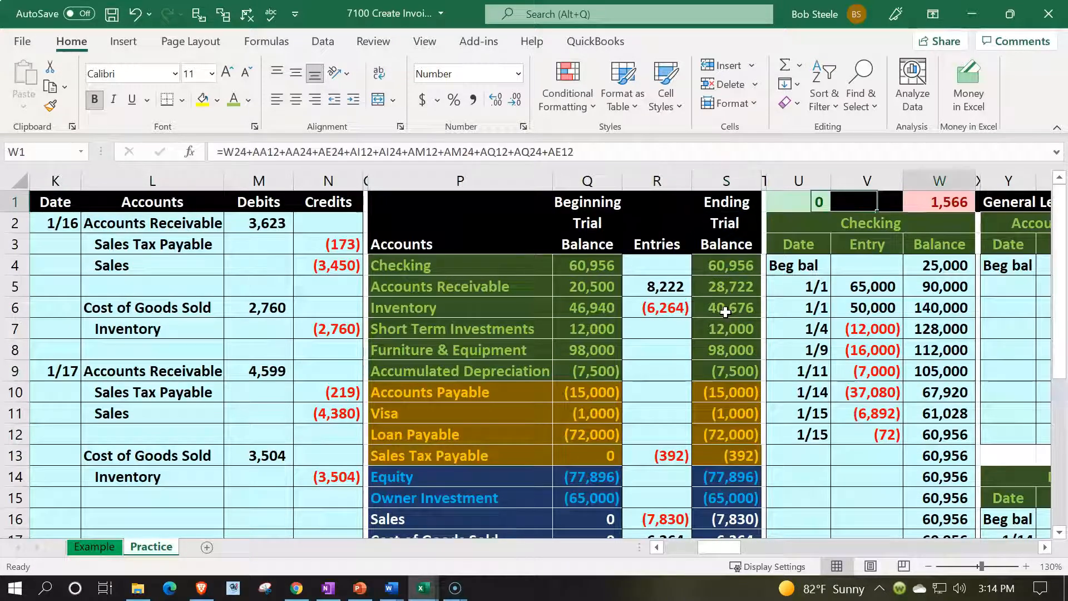
key(Right)
key(Right)
key(Right)
key(Right)
key(Right)
key(Right)
key(Right)
key(Right)
key(Right)
key(Right)
key(Right)
key(Right)
key(Right)
key(Right)
key(Right)
key(Right)
key(Right)
key(Right)
key(Right)
key(Right)
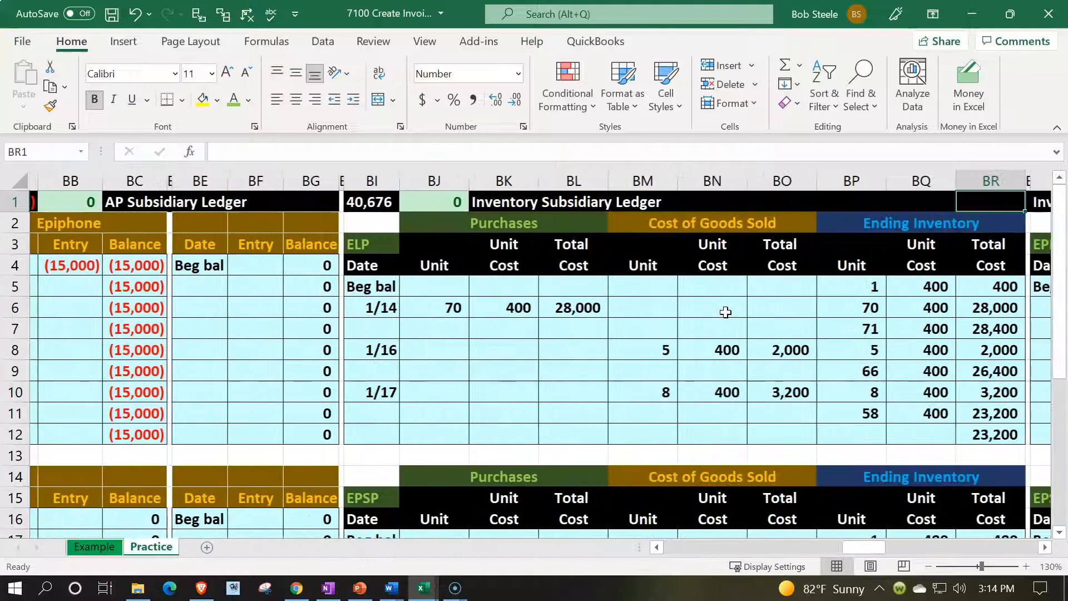
key(Left)
key(Left)
key(Left)
key(Left)
key(Left)
key(Left)
key(Left)
key(Left)
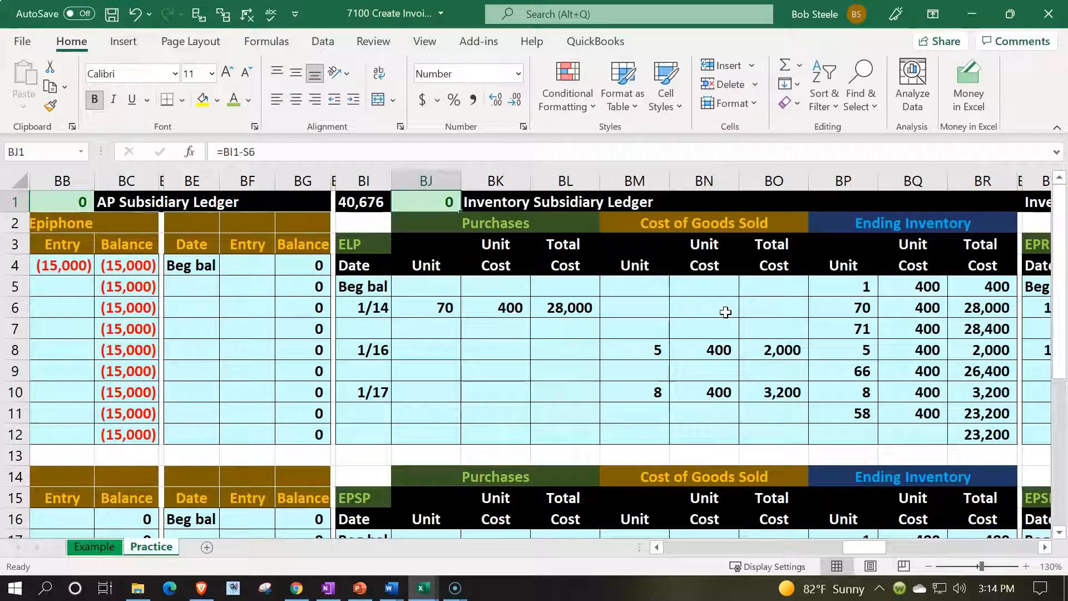
Look back over the payables and receivables subsidiary ledgers and return to the journal entry headings at K1
key(Left)
key(Left)
key(Left)
key(Left)
key(Left)
key(Left)
key(Left)
key(Left)
key(Left)
key(Left)
key(Left)
key(Left)
key(Left)
key(Left)
key(Left)
key(Left)
key(Left)
key(Left)
key(Left)
key(Left)
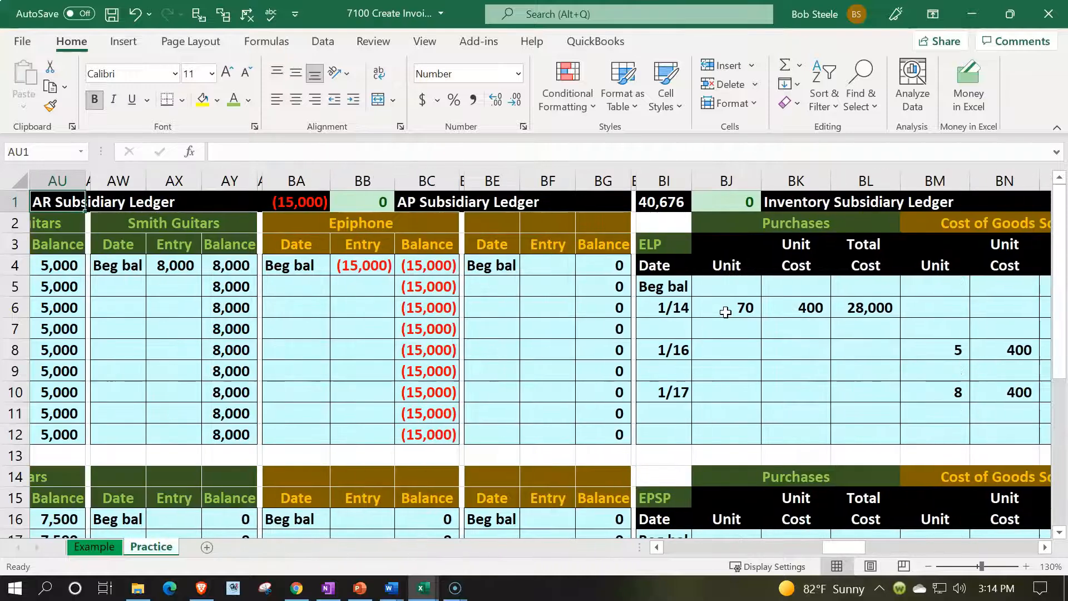
key(Left)
key(Left)
key(Left)
key(Left)
key(Left)
key(Left)
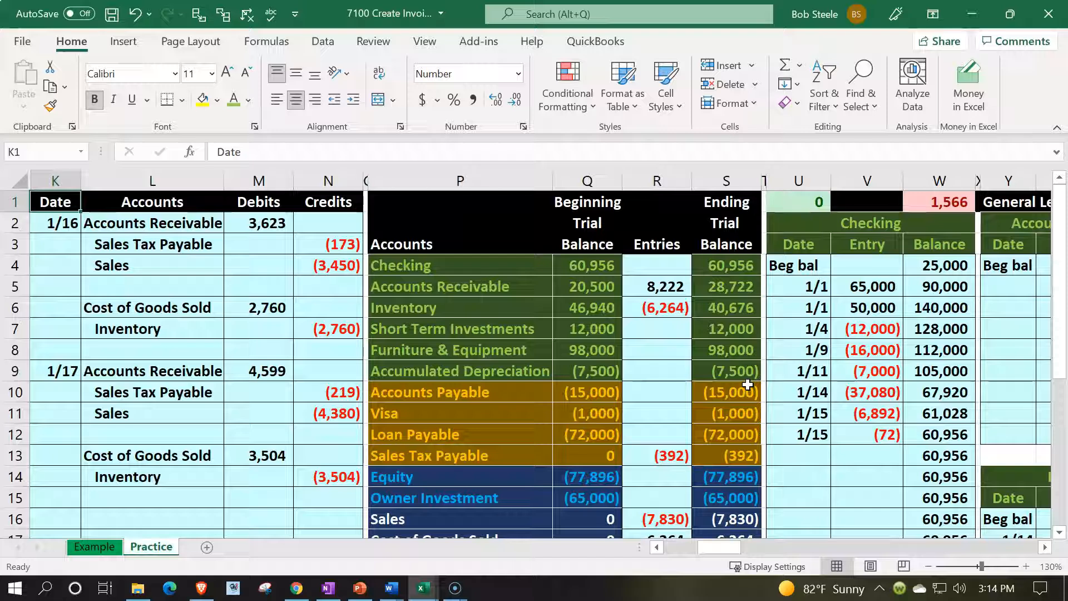
Highlight both Accounts Receivable journal lines, L2:M2 and L9:M9, with the standard light green fill
click(223, 222)
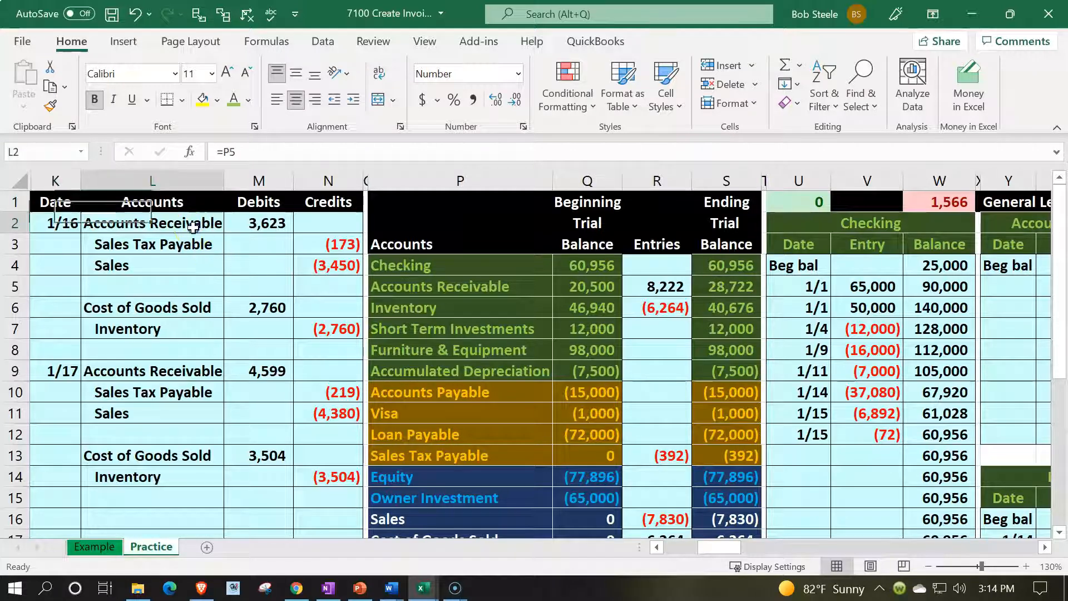
drag(224, 222, 261, 223)
ctrl+click(184, 369)
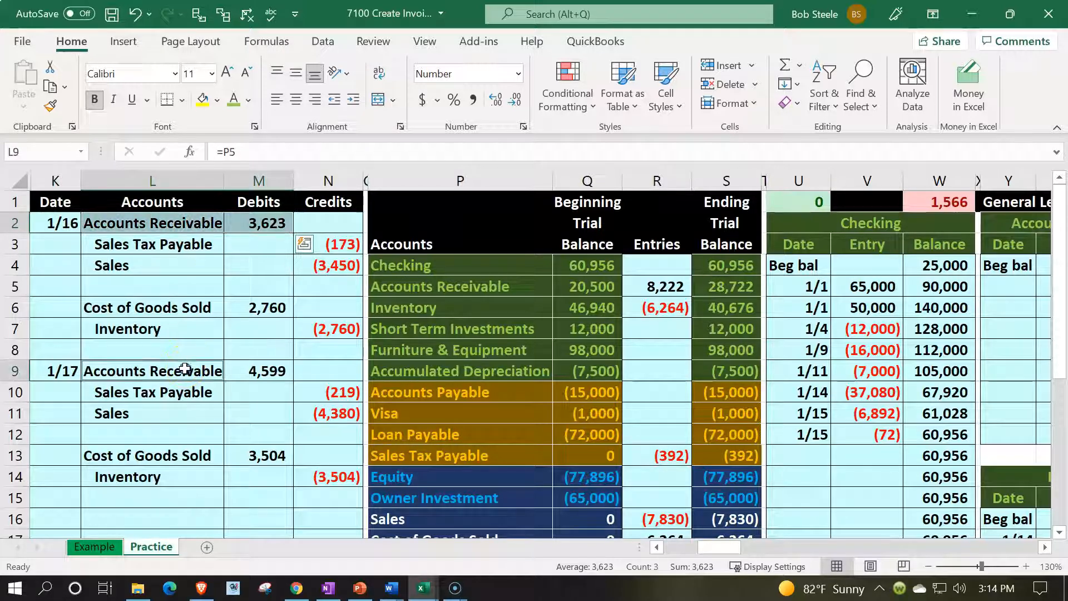
drag(228, 365, 234, 367)
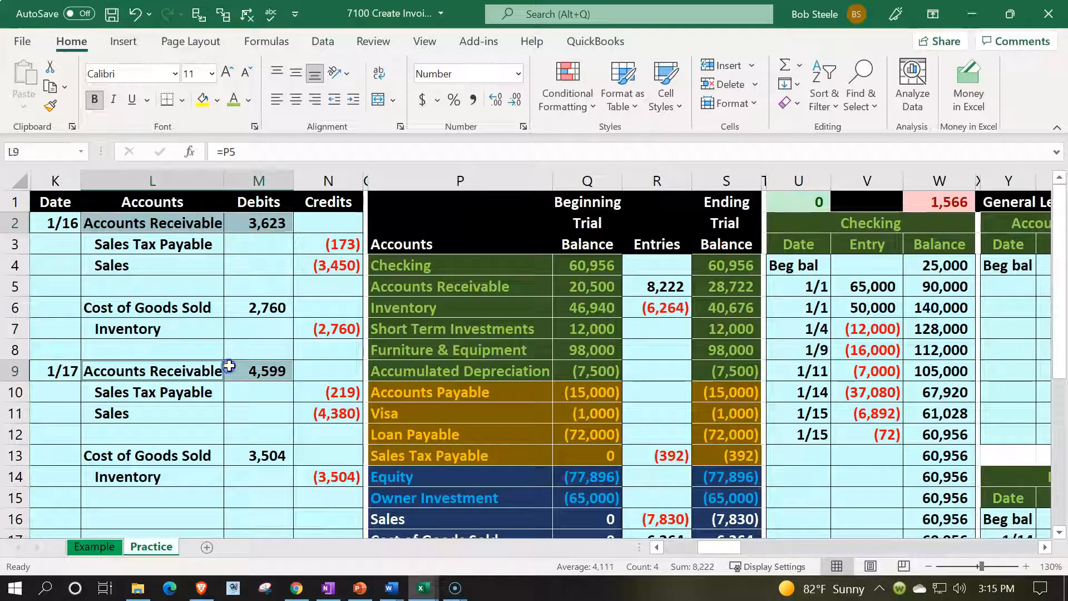
click(230, 100)
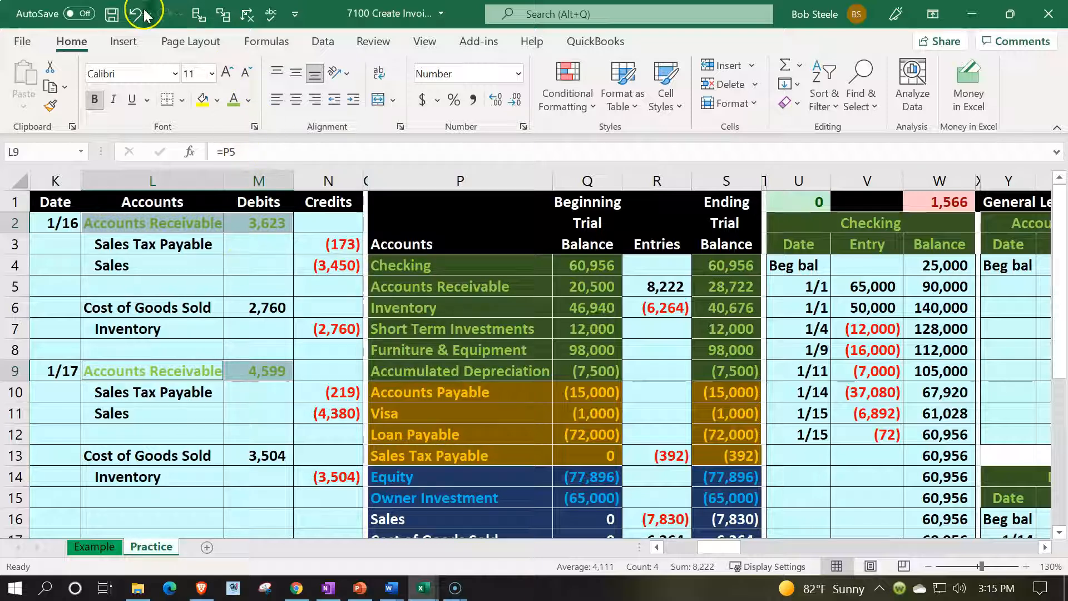
click(135, 14)
click(217, 100)
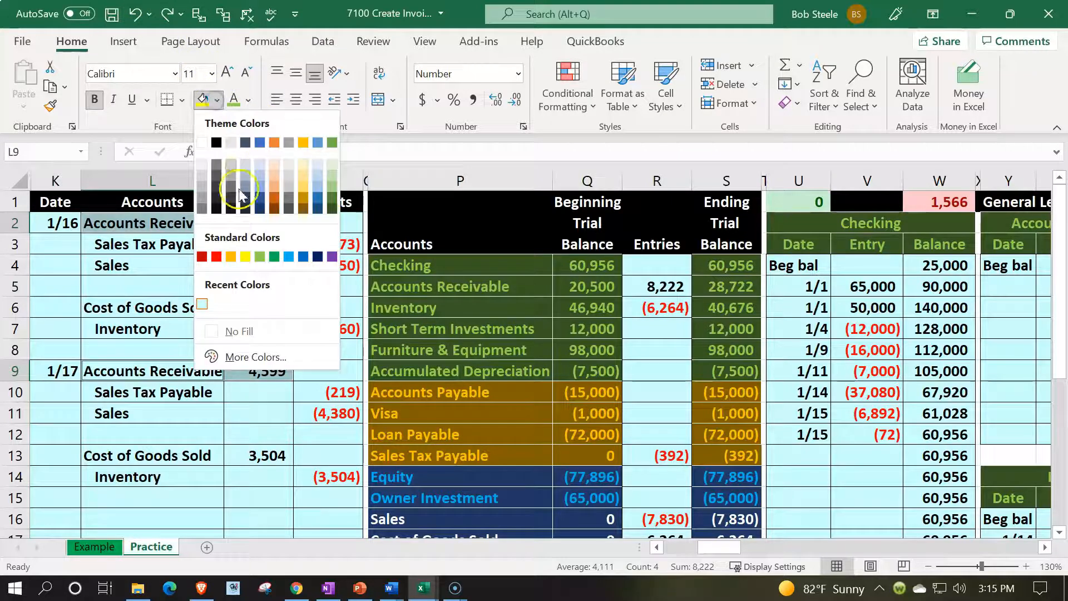
click(259, 256)
click(328, 307)
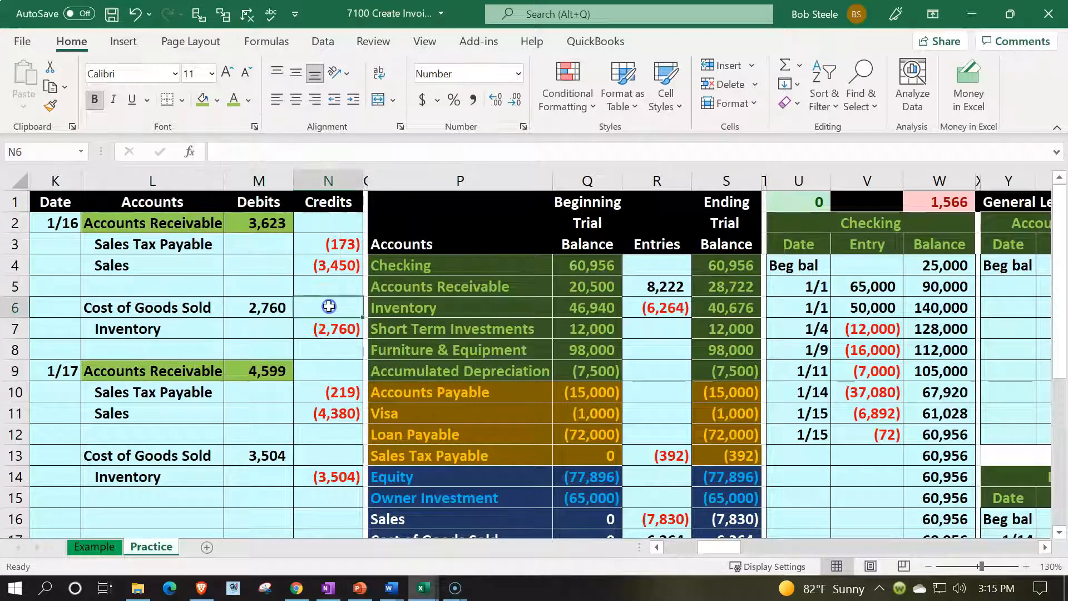
Enter the dates 1/16 and 1/17 in Y5 and Y6 of the Accounts Receivable general ledger
key(Right)
key(Right)
key(Up)
key(Right)
key(Right)
key(Right)
key(Right)
key(Right)
key(Right)
key(Right)
key(Right)
key(Right)
key(Right)
key(Right)
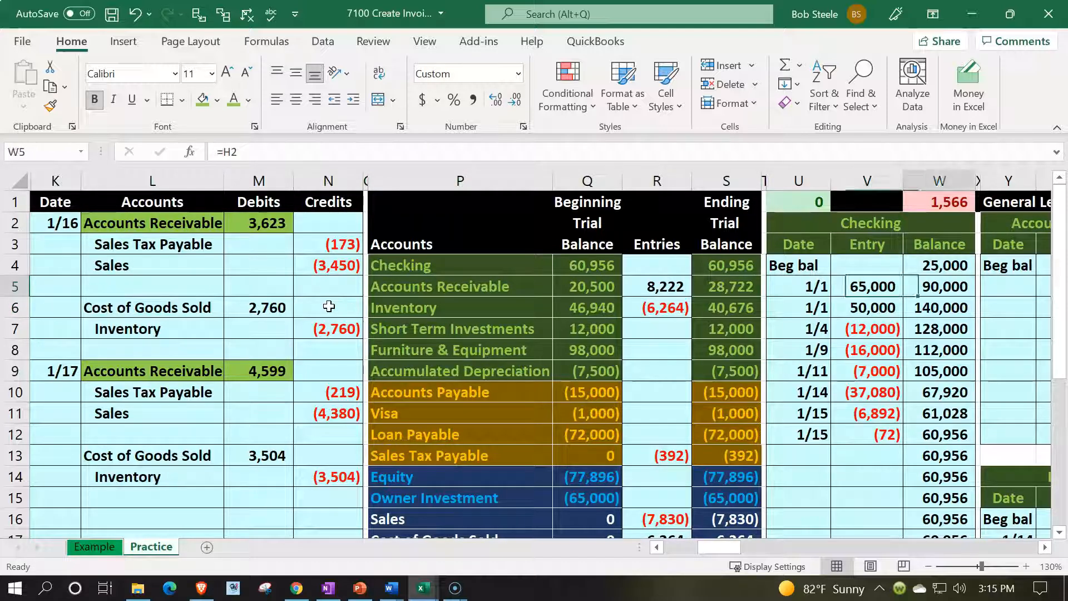
key(Right)
key(Left)
key(Left)
key(Left)
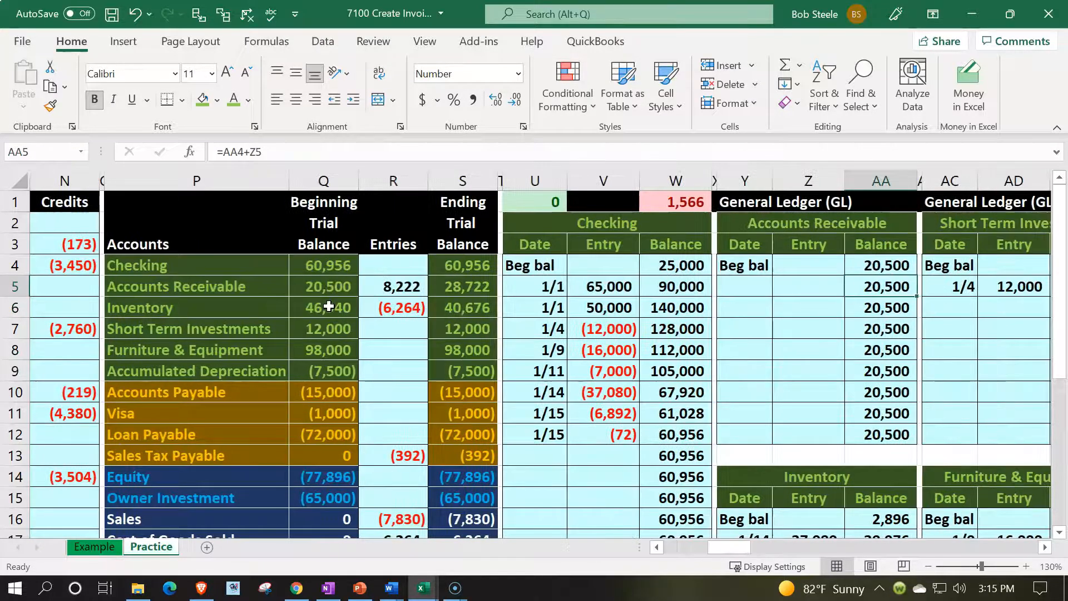
text(1/16)
key(Return)
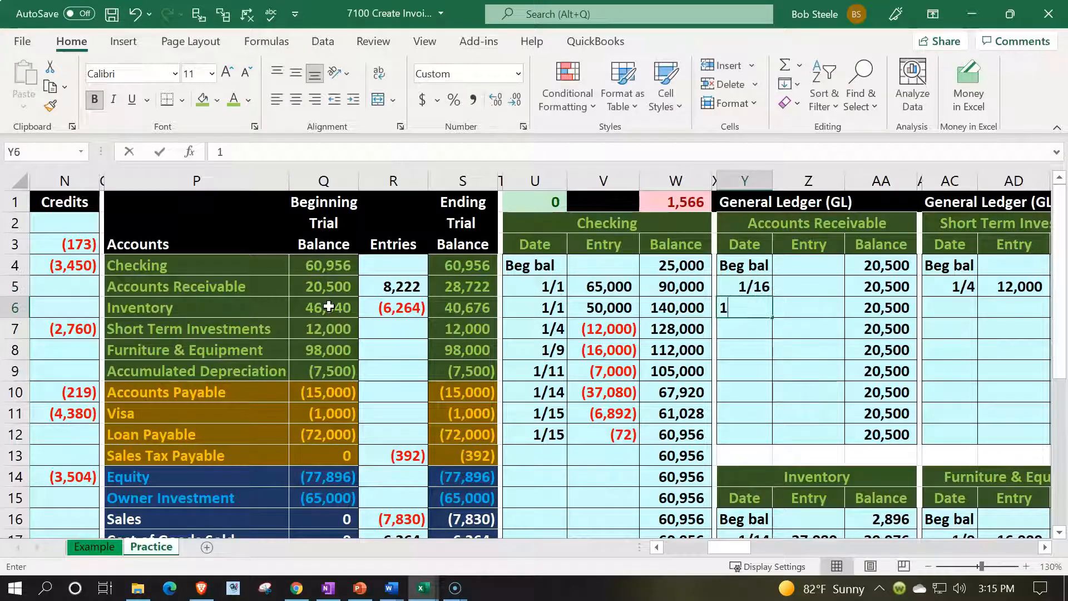
text(1/17)
key(Return)
Link the 1/16 Accounts Receivable ledger entry in Z5 to the journal debit with =M2
key(Right)
key(Up)
key(Up)
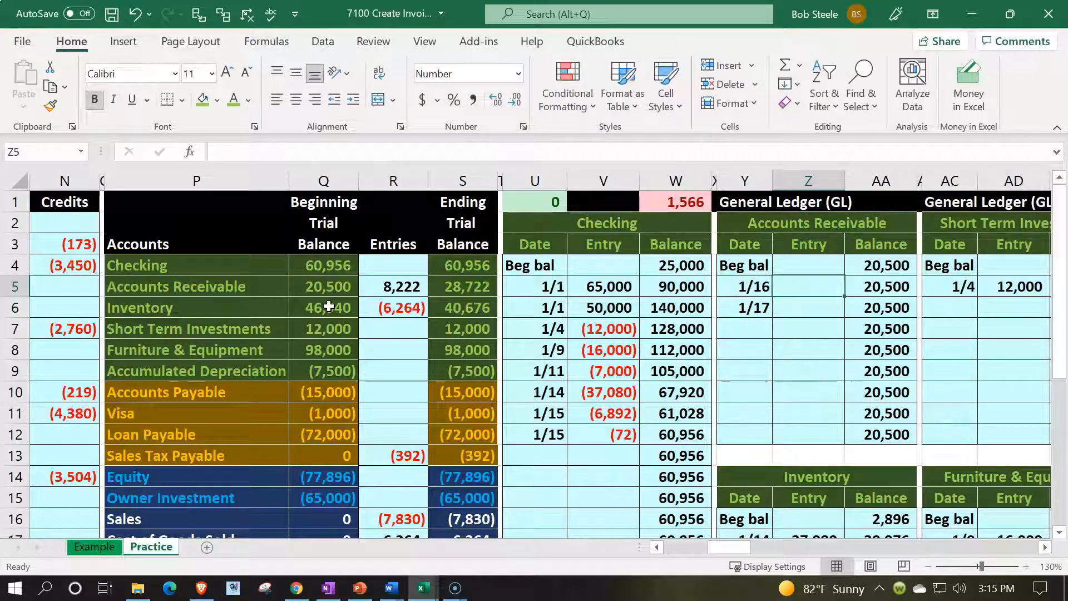
text(=)
key(Left)
key(Left)
key(Left)
key(Left)
key(Left)
key(Left)
key(Left)
key(Left)
key(Left)
key(Left)
key(Left)
key(Left)
key(Left)
key(Left)
key(Left)
key(Up)
key(Up)
key(Up)
key(Right)
key(Right)
key(Right)
key(Left)
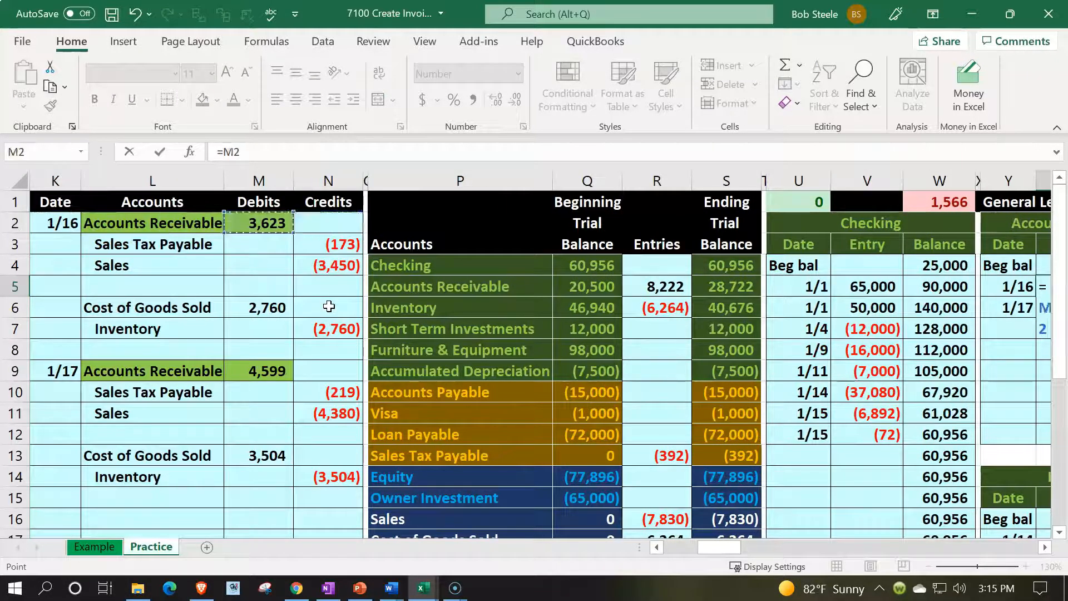
key(Return)
key(Right)
key(Up)
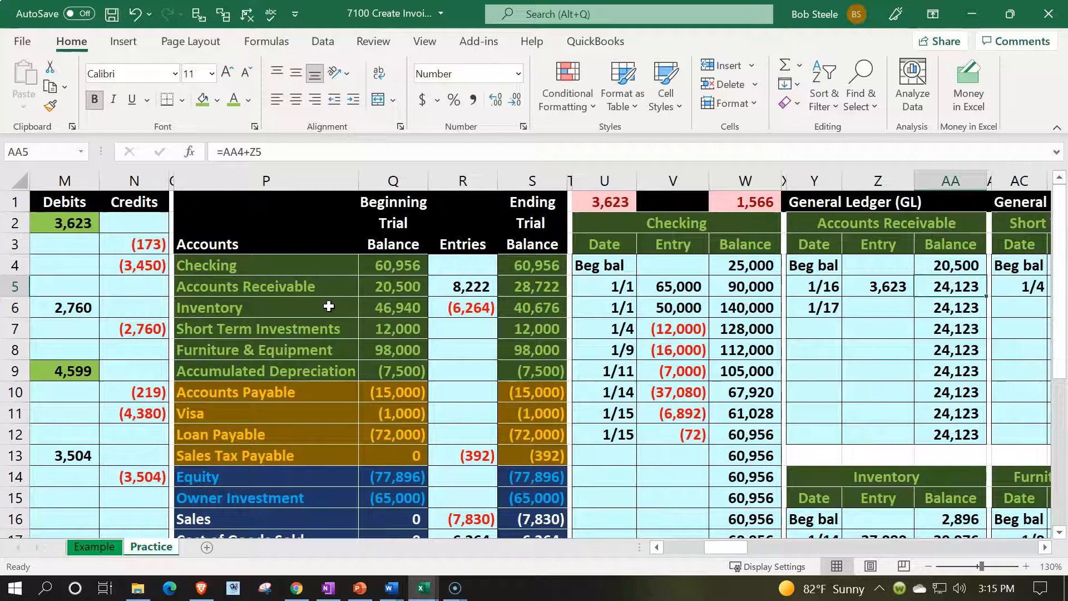
Link the 1/17 Accounts Receivable ledger entry in Z6 to the journal debit with =M9
key(Down)
key(Left)
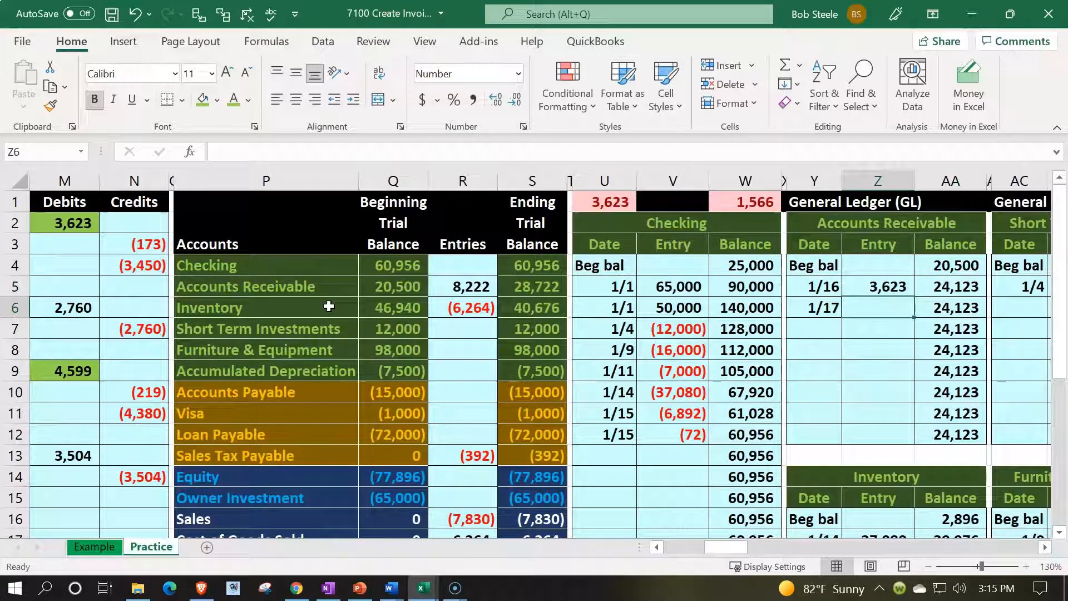
text(=)
key(Left)
key(Left)
key(Left)
key(Left)
key(Left)
key(Left)
key(Left)
key(Left)
key(Left)
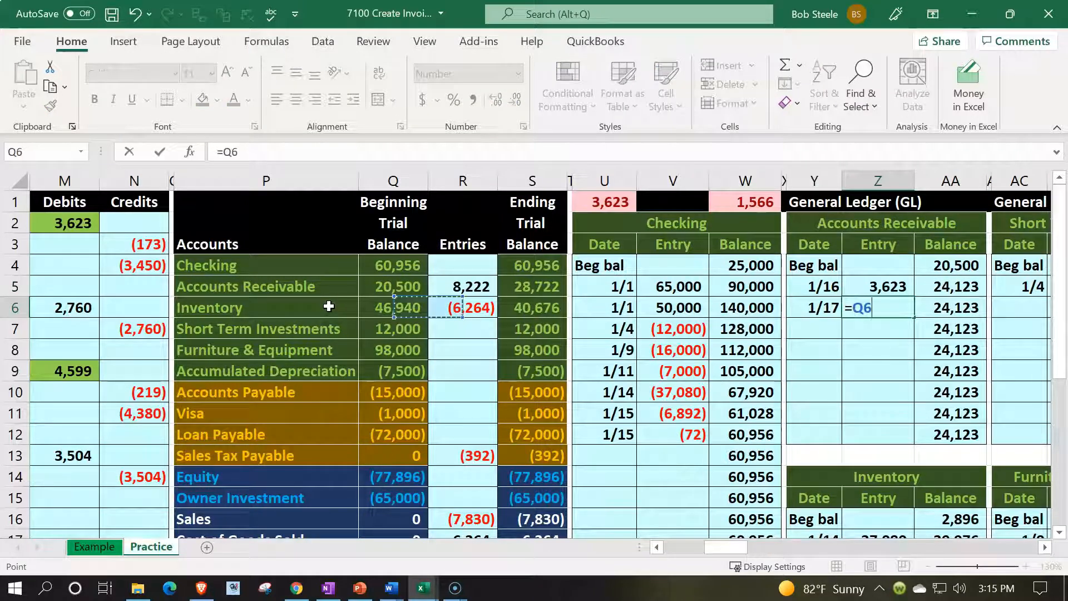
key(Left)
key(Left)
key(Left)
key(Left)
key(Left)
key(Left)
key(Down)
key(Down)
key(Down)
key(Right)
key(Right)
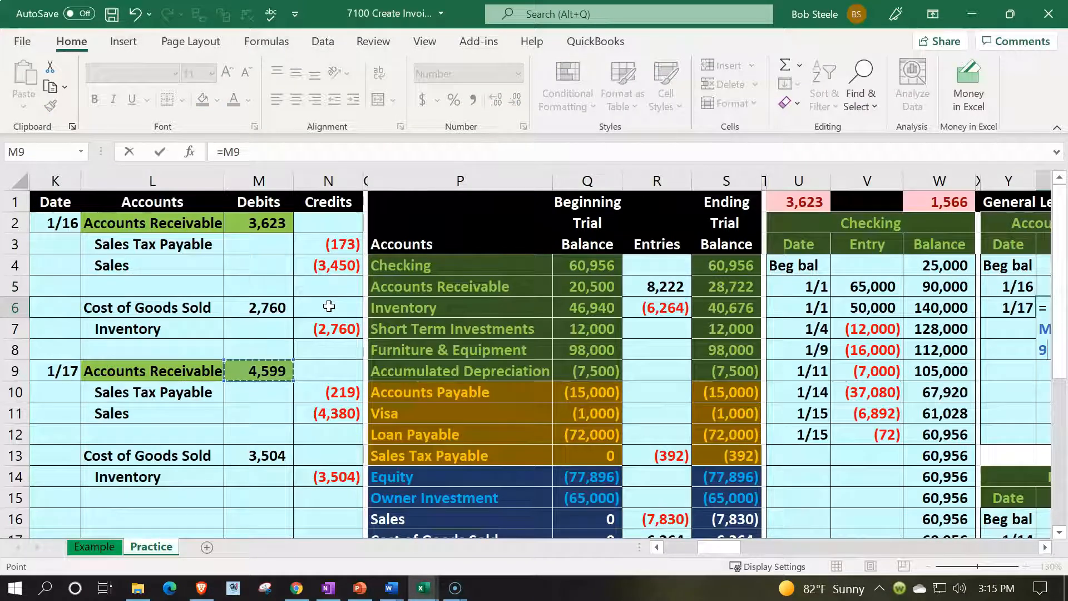
key(Return)
Compare the Accounts Receivable ledger balance in AA6 with the ending trial balance in S5
key(Right)
key(Up)
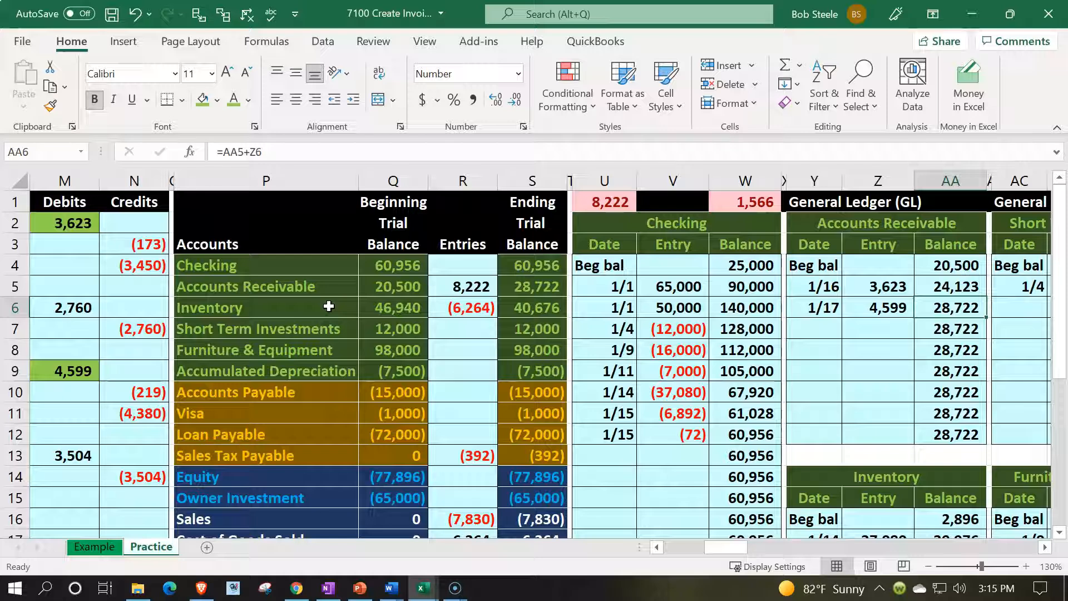
key(Left)
key(Left)
key(Left)
key(Left)
key(Left)
key(Left)
key(Left)
key(Up)
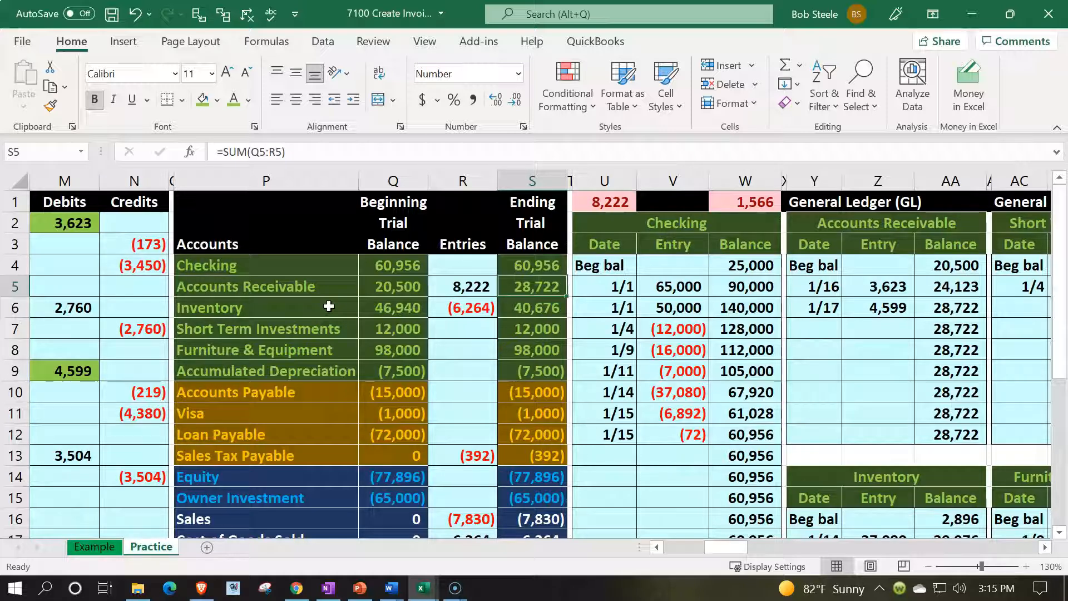
Enter the date 1/16 in AS5 of the Anderson Guitars receivables subsidiary ledger
key(Right)
key(Right)
key(Right)
key(Right)
key(Right)
key(Right)
key(Right)
key(Right)
key(Right)
key(Right)
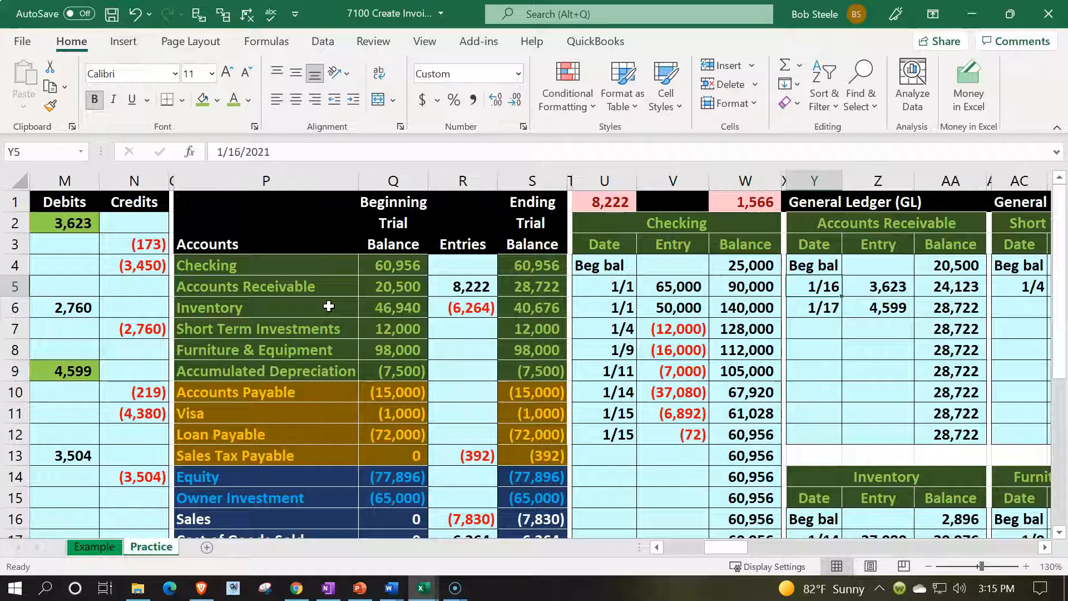
key(Right)
key(Right)
key(Right)
key(Right)
key(Right)
key(Right)
key(Right)
key(Right)
key(Right)
key(Right)
key(Right)
key(Right)
key(Right)
key(Right)
key(Right)
key(Right)
key(Right)
key(Right)
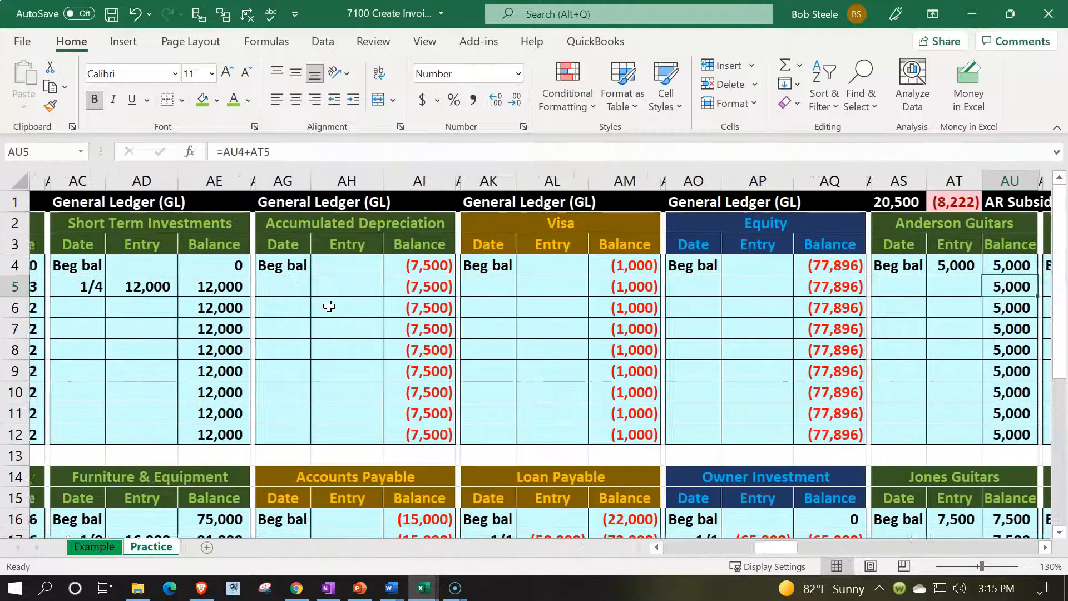
key(Right)
key(Right)
key(Right)
key(Right)
key(Right)
key(Right)
key(Right)
key(Right)
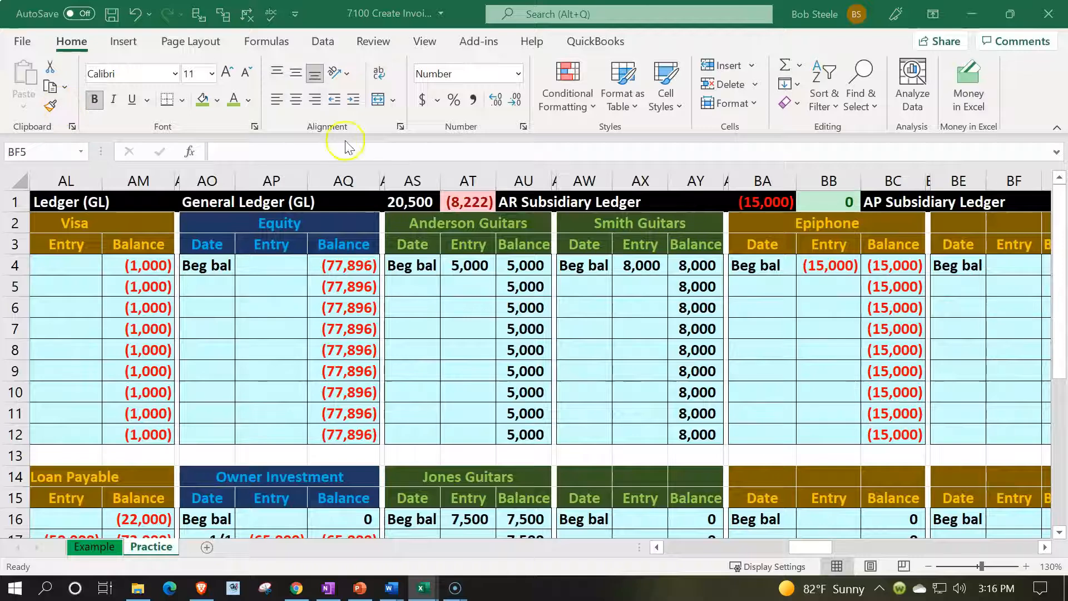
click(422, 286)
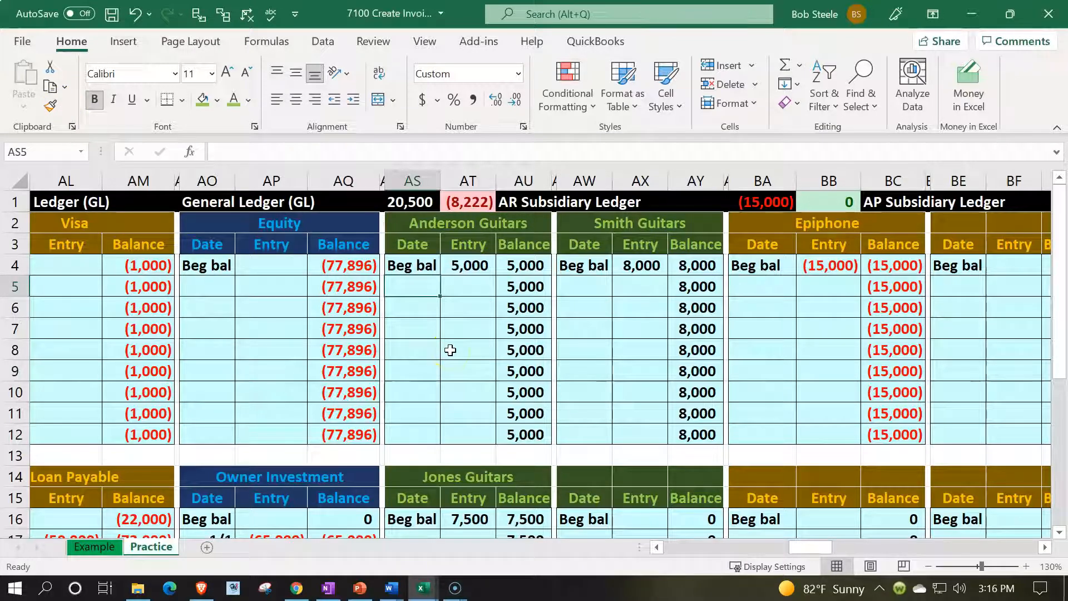
text(1/16)
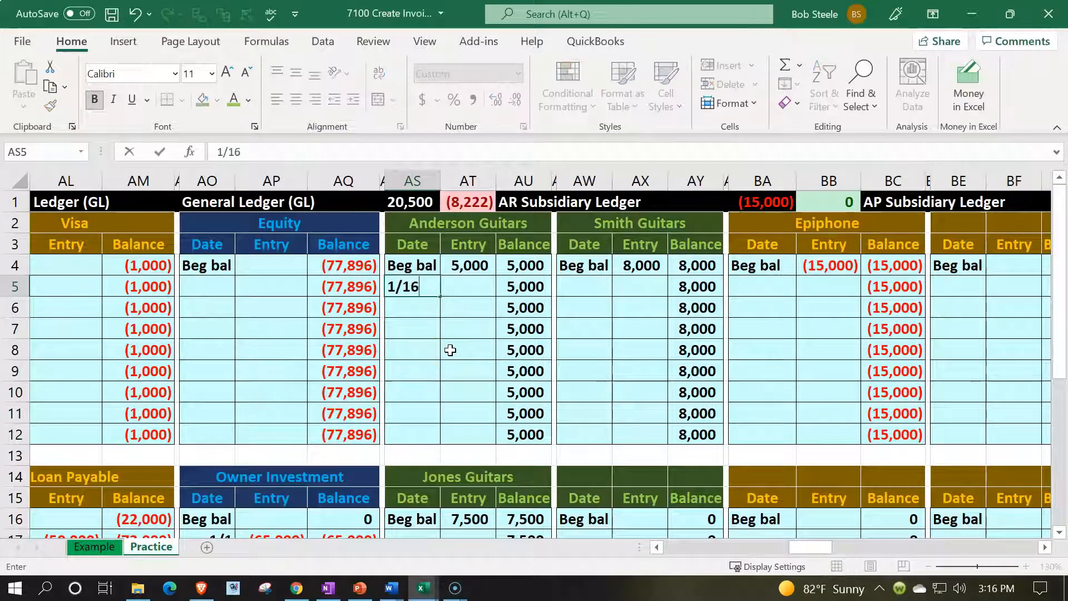
key(Return)
Enter the date 1/17 in AS17 of the Jones Guitars receivables subsidiary ledger
key(Return)
key(Return)
key(Return)
key(Return)
key(Return)
key(Return)
key(Return)
key(Return)
key(Return)
key(Return)
key(Return)
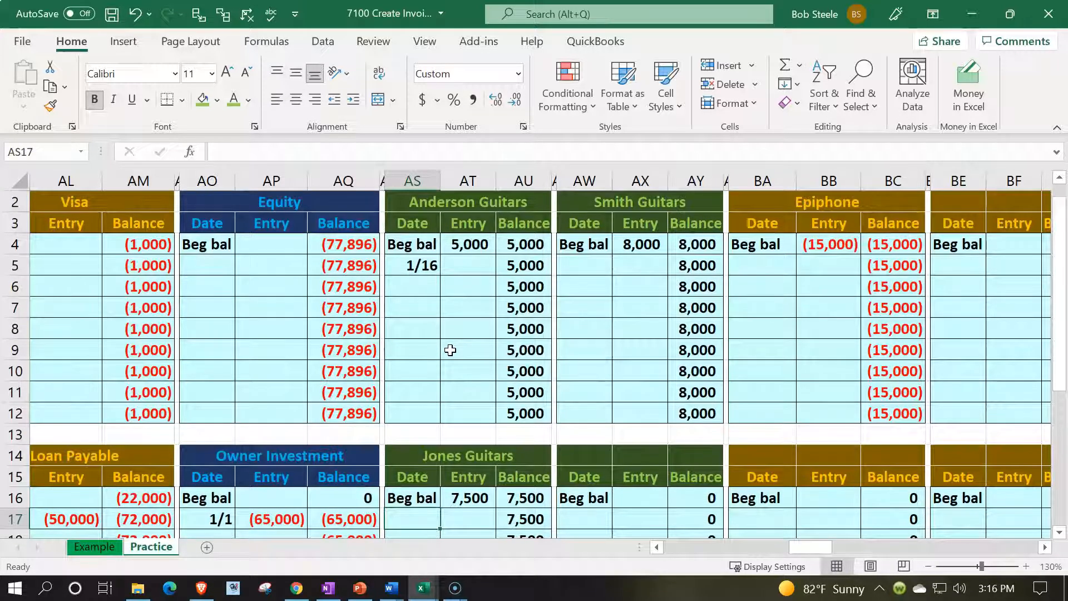
text(1/17)
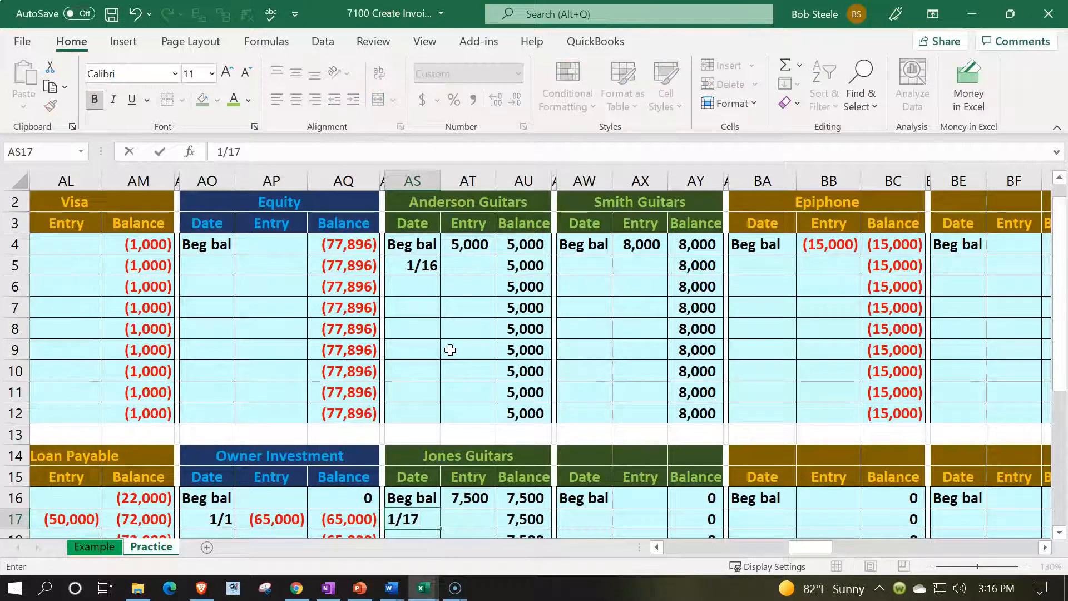
key(Return)
Link the 1/16 Anderson Guitars subsidiary ledger entry in AT5 to the journal's Accounts Receivable debit in M2
click(455, 238)
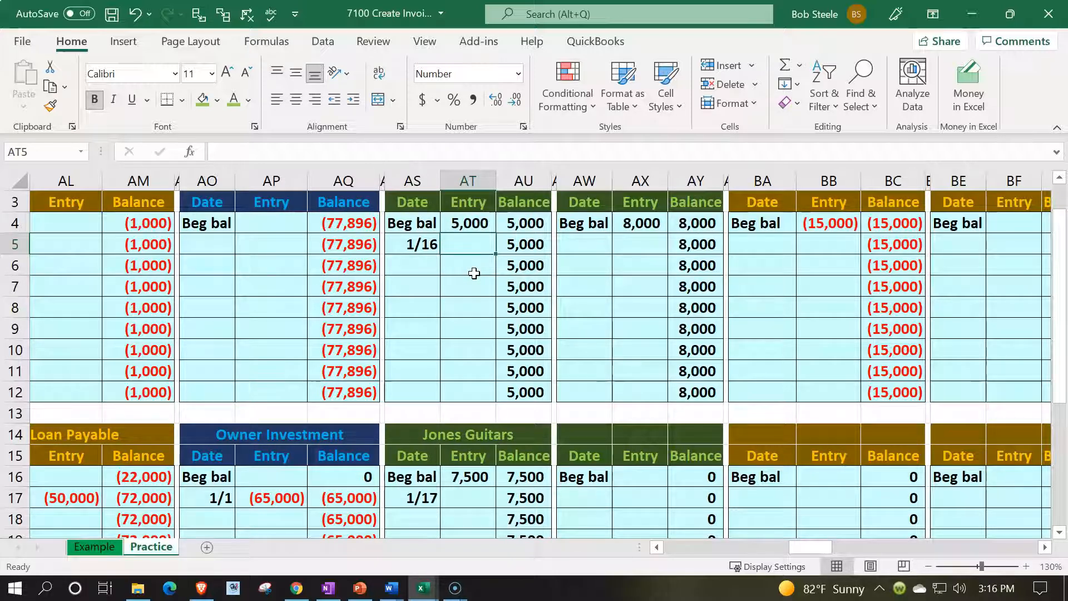
text(=)
key(Left)
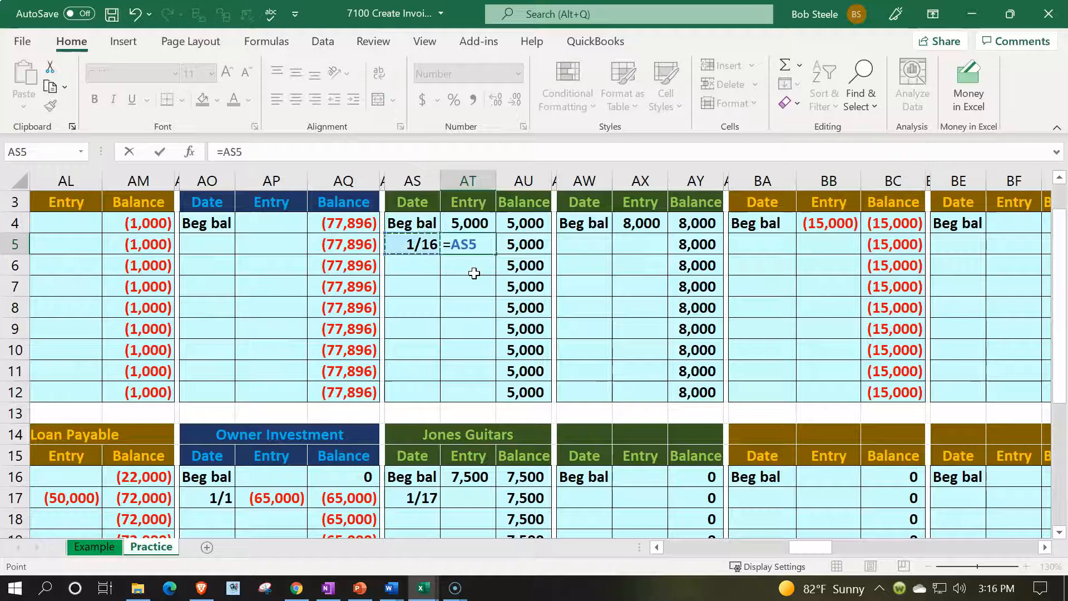
key(Left)
key(Left)
key(Left)
key(Left)
key(Left)
key(Left)
key(Left)
key(Left)
key(Left)
key(Left)
key(Left)
key(Left)
key(Left)
key(Left)
key(Left)
key(Left)
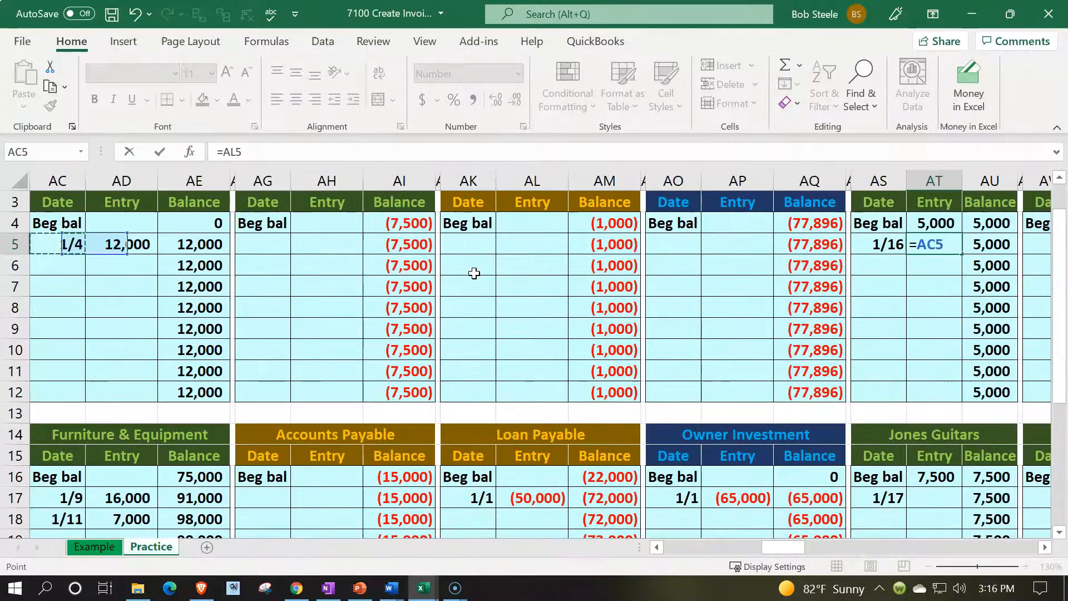
key(Left)
key(Left)
key(Left)
key(Left)
key(Left)
key(Left)
key(Left)
key(Left)
key(Left)
key(Left)
key(Left)
key(Left)
key(Left)
key(Left)
key(Left)
key(Left)
key(Left)
key(Left)
key(Up)
key(Up)
key(Up)
key(Up)
key(Down)
key(Down)
key(Right)
key(Right)
key(Up)
key(Return)
Link the 1/17 Jones Guitars subsidiary ledger entry in AT17 to the journal's Accounts Receivable debit with =M9
key(Right)
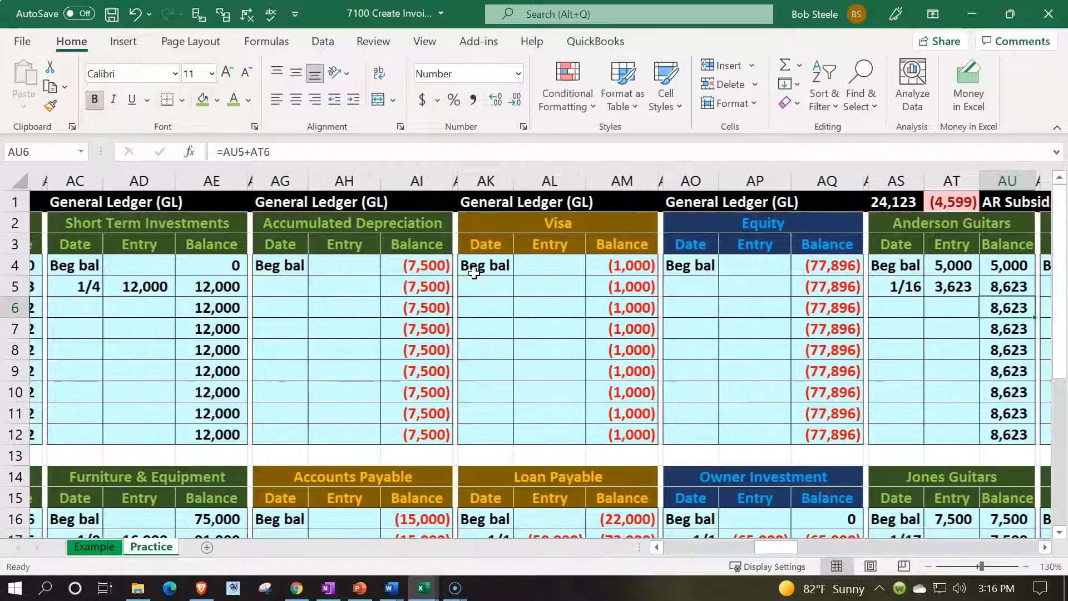
key(Right)
key(Right)
key(Down)
key(Down)
key(Down)
key(Down)
key(Down)
key(Down)
key(Down)
key(Down)
key(Down)
key(Down)
key(Down)
key(Down)
key(Down)
key(Down)
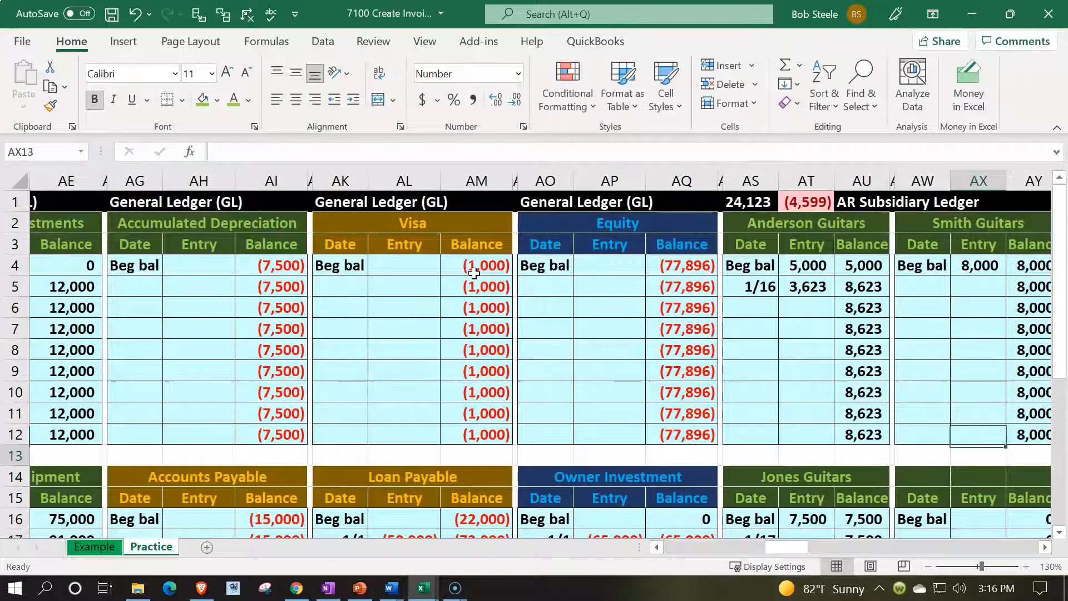
key(Left)
key(Left)
key(Up)
key(Up)
key(Up)
key(Left)
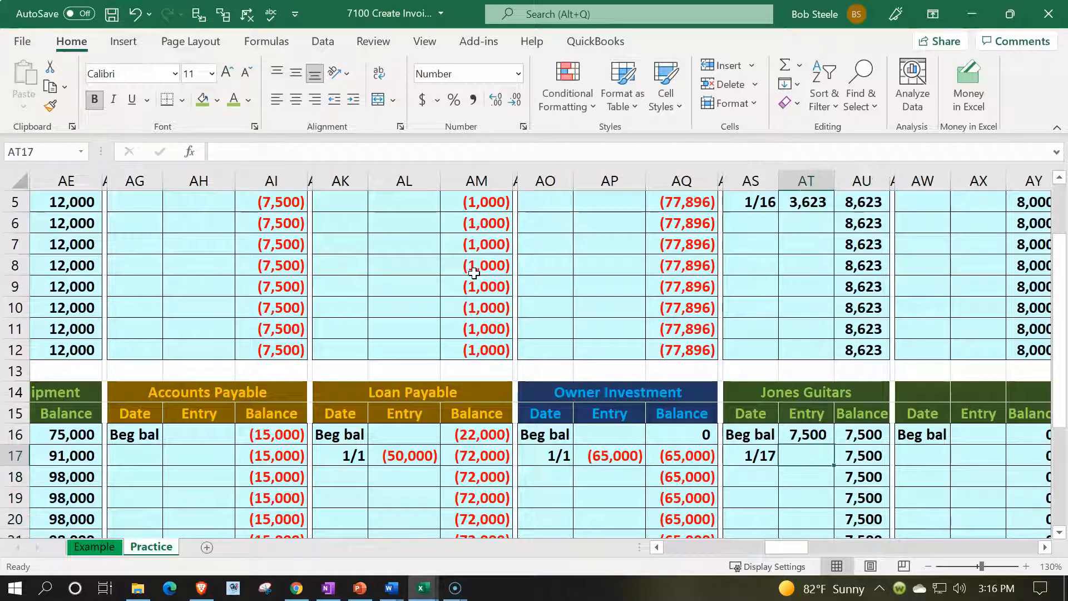
text(=)
key(Left)
key(Left)
key(Left)
key(Left)
key(Left)
key(Left)
key(Left)
key(Left)
key(Left)
key(Left)
key(Left)
key(Left)
key(Left)
key(Left)
key(Left)
key(Left)
key(Left)
key(Left)
key(Left)
key(Left)
key(Up)
key(Up)
key(Up)
key(Up)
key(Up)
key(Up)
key(Up)
key(Up)
key(Up)
key(Up)
key(Up)
key(Up)
key(Up)
key(Up)
key(Up)
key(Down)
key(Down)
key(Down)
key(Right)
key(Right)
key(Down)
key(Right)
key(Down)
key(Down)
key(Down)
key(Left)
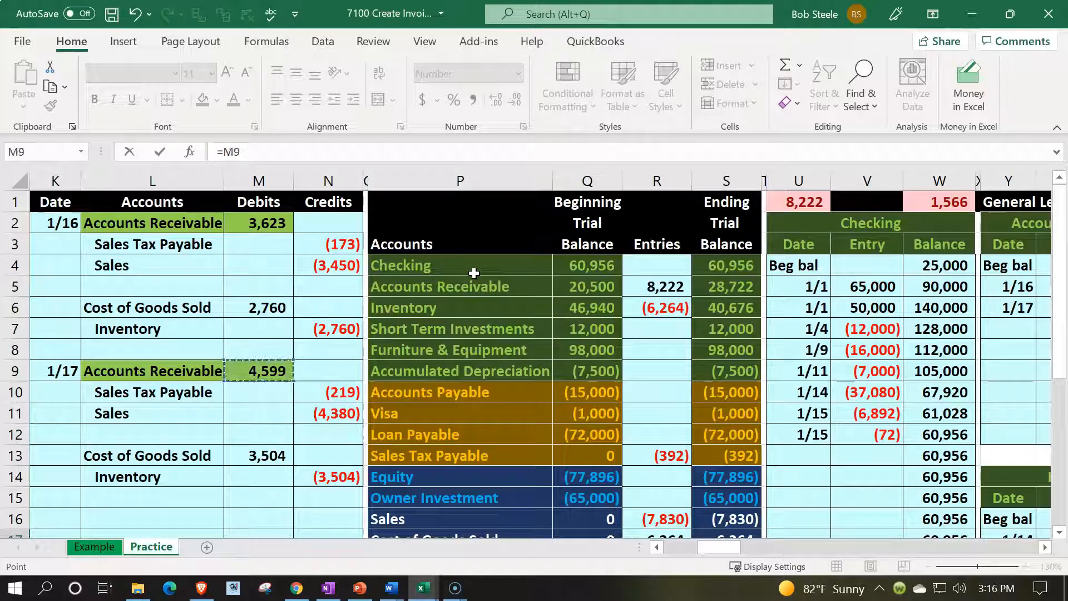
key(Return)
Inspect the receivables subsidiary ledger's total formula in AS1 and its difference check in AT1
key(Right)
key(Right)
key(Right)
key(Right)
key(Right)
key(Right)
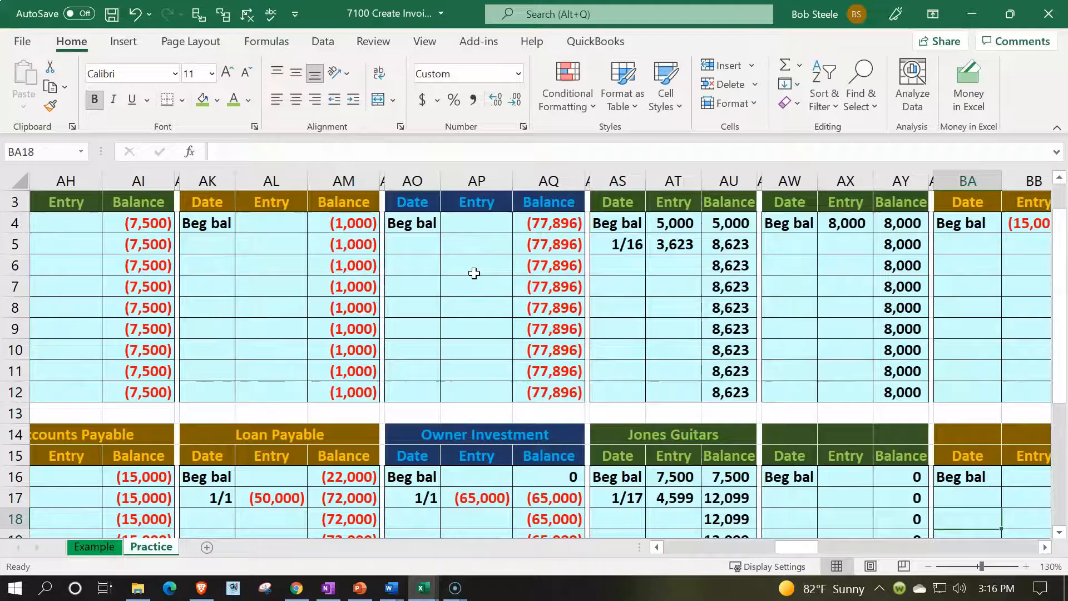
scroll(474, 273, up, 1)
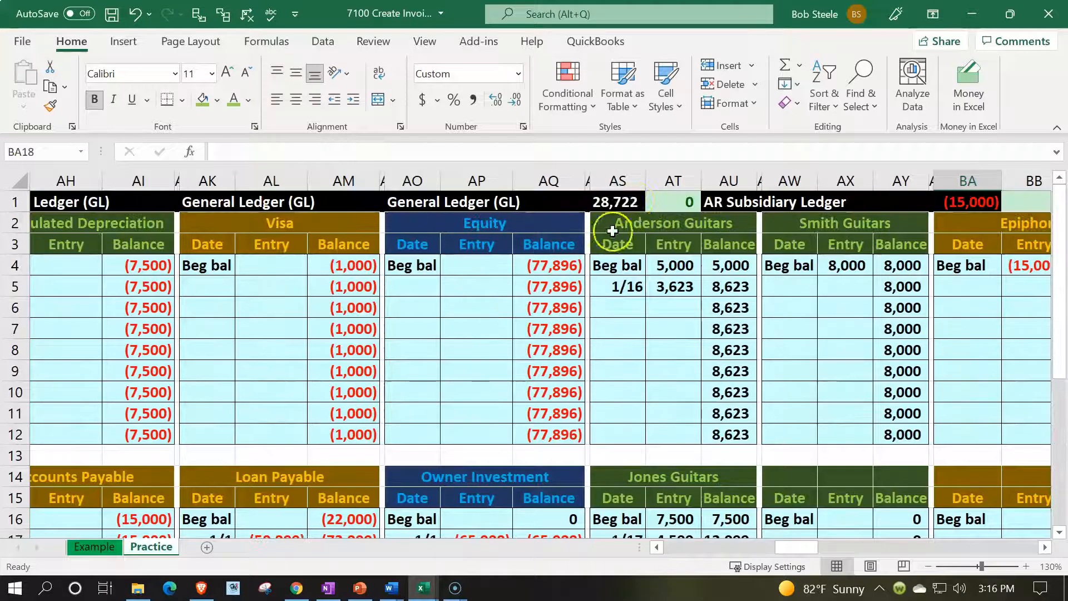
click(664, 198)
double_click(618, 200)
scroll(843, 387, down, 1)
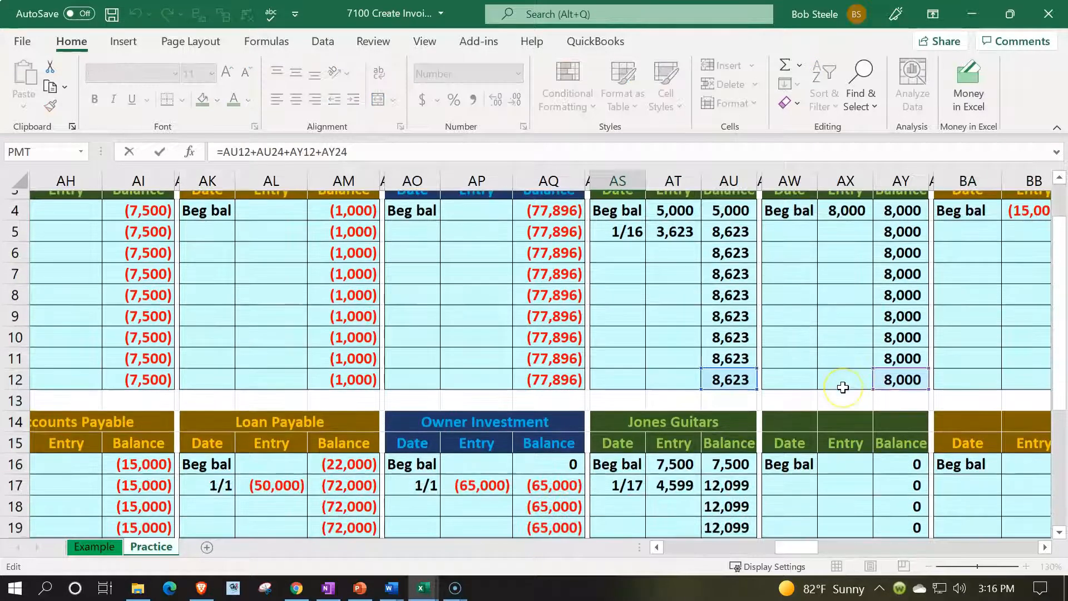
scroll(801, 329, up, 1)
key(Escape)
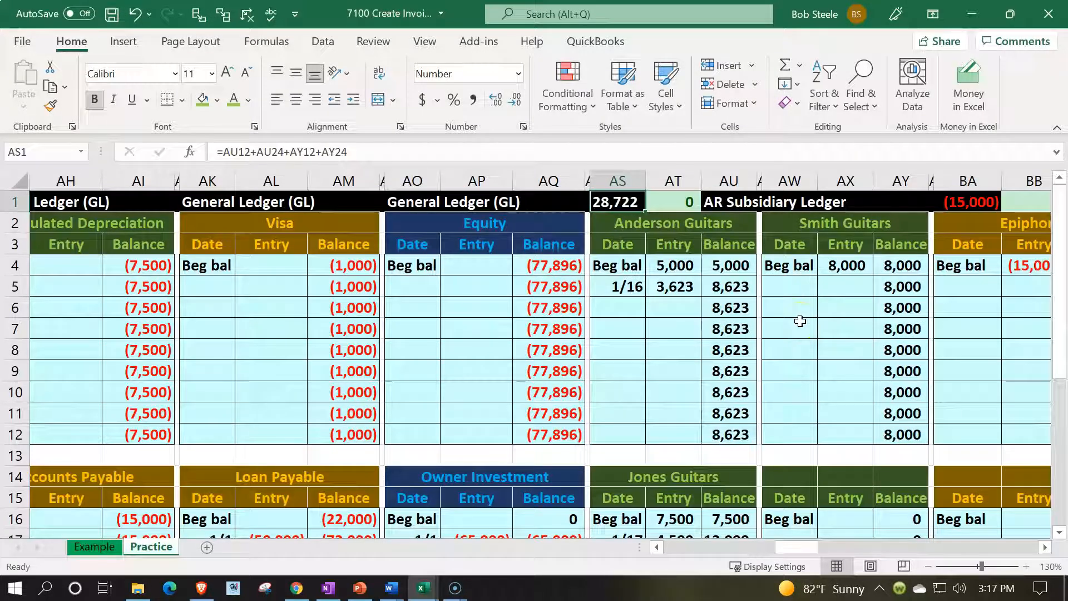
Compare the subsidiary ledger total with the Accounts Receivable general ledger balance and the ending trial balance in S5
key(Left)
key(Left)
key(Left)
key(Left)
key(Left)
key(Left)
key(Left)
key(Left)
key(Left)
key(Left)
key(Left)
key(Left)
key(Left)
key(Left)
key(Left)
key(Left)
key(Left)
key(Left)
key(Left)
key(Left)
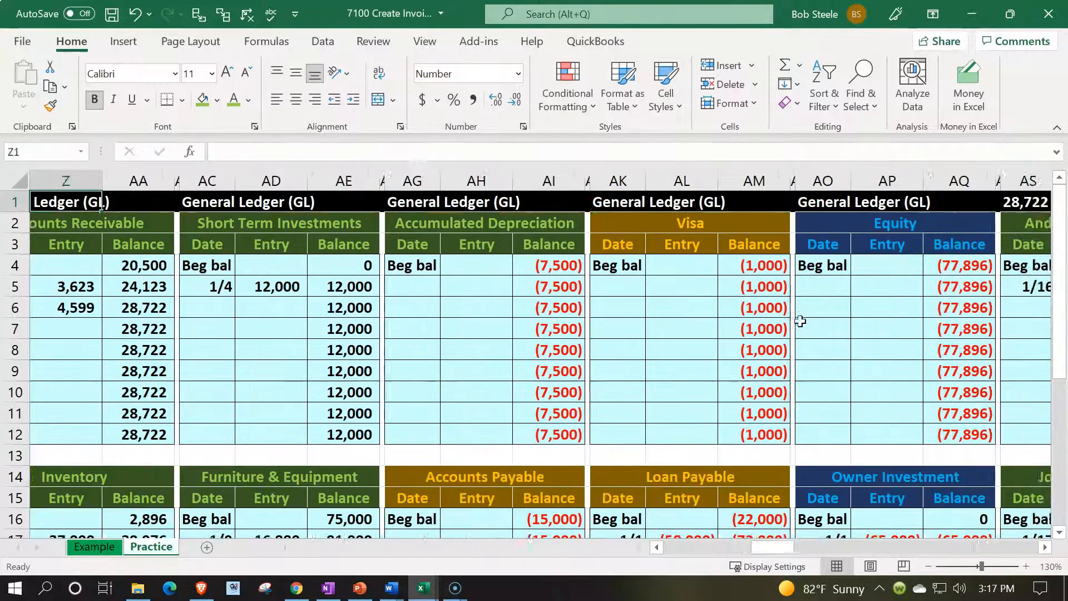
key(Right)
key(Right)
key(Right)
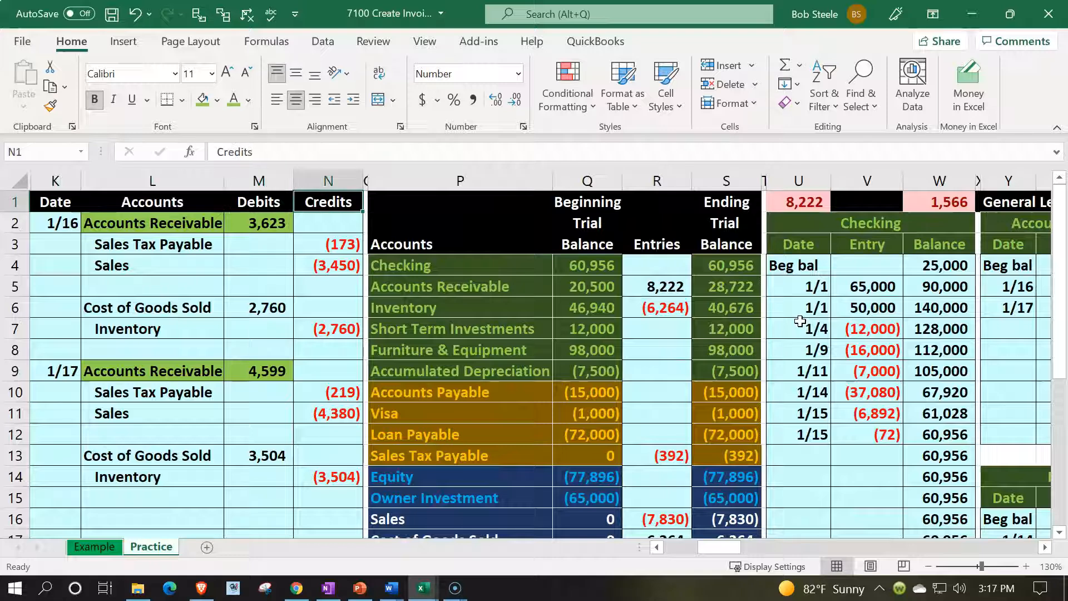
click(746, 286)
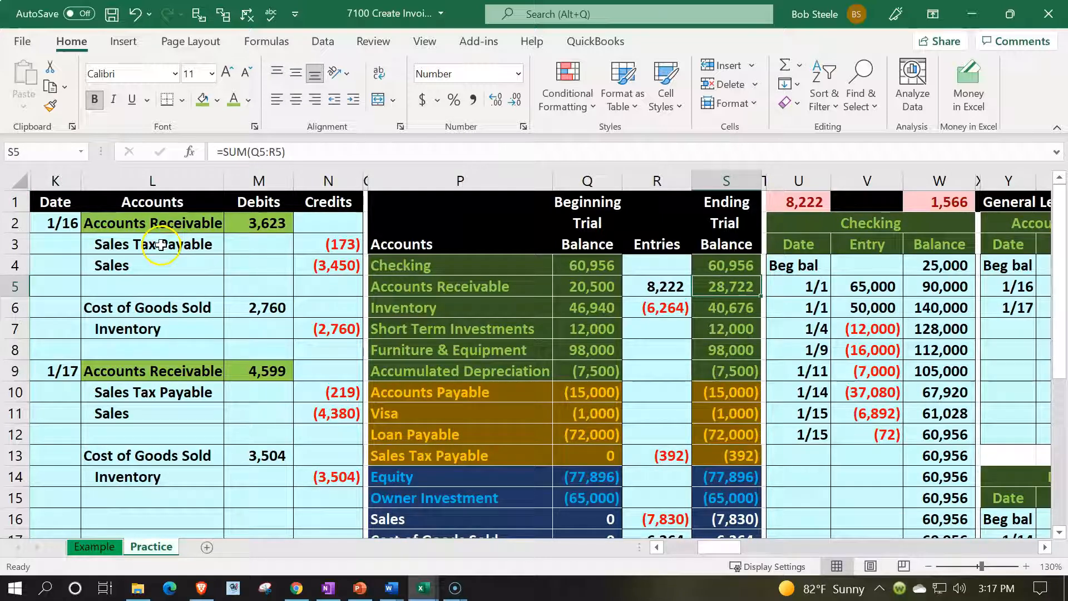
Highlight the Sales Tax Payable journal lines in L3:N3 and L10:N10 with the green fill
click(222, 242)
key(shift+Right)
key(shift+Right)
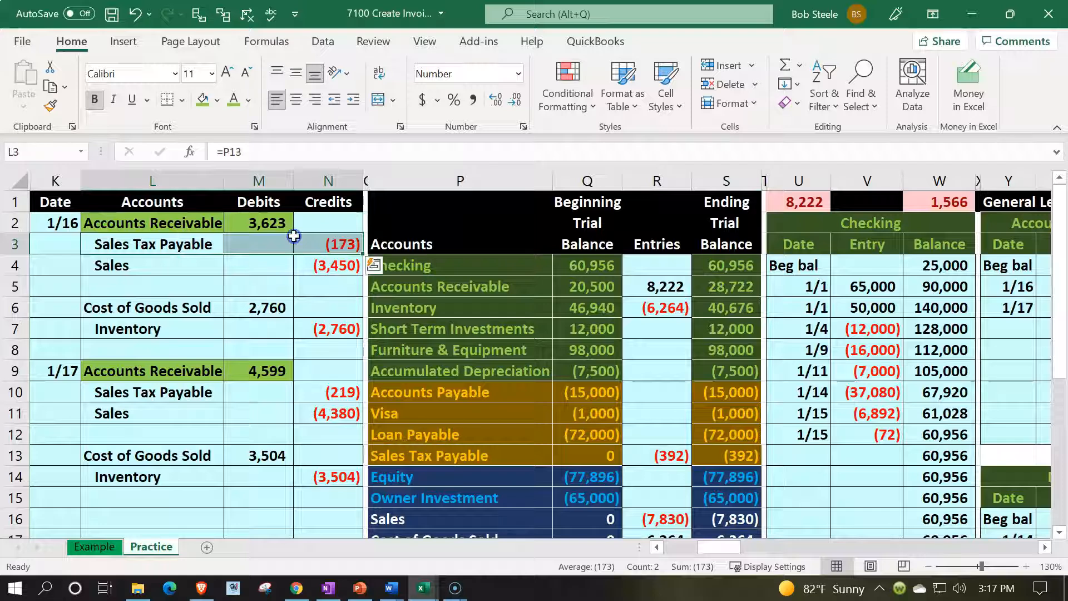
drag(211, 389, 312, 383)
click(203, 99)
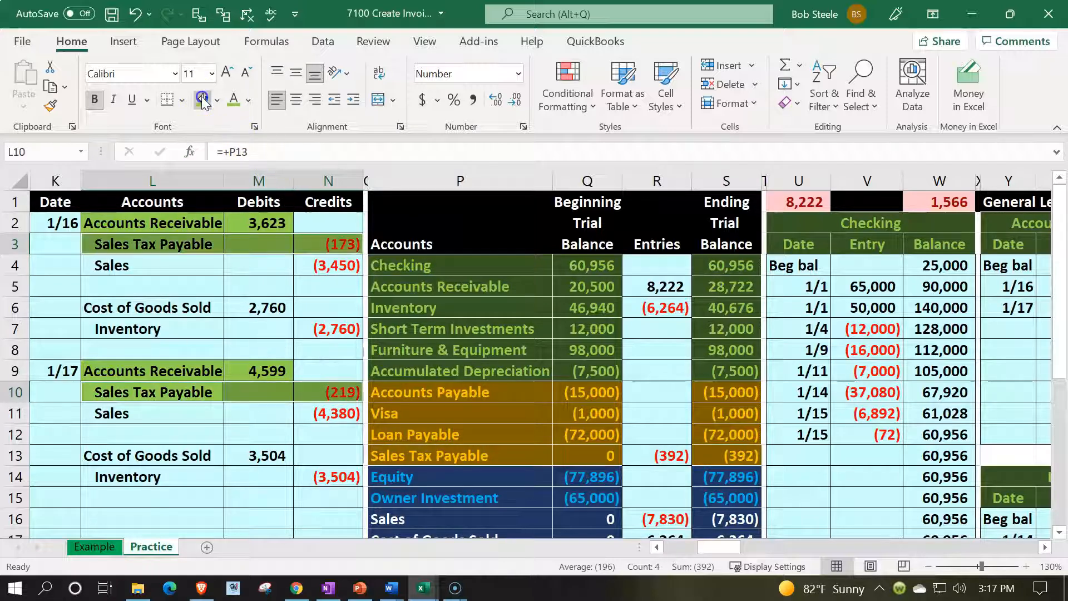
Follow the Sales Tax Payable trial balance row, then look through the general ledger for a matching Sales Tax Payable account
click(539, 368)
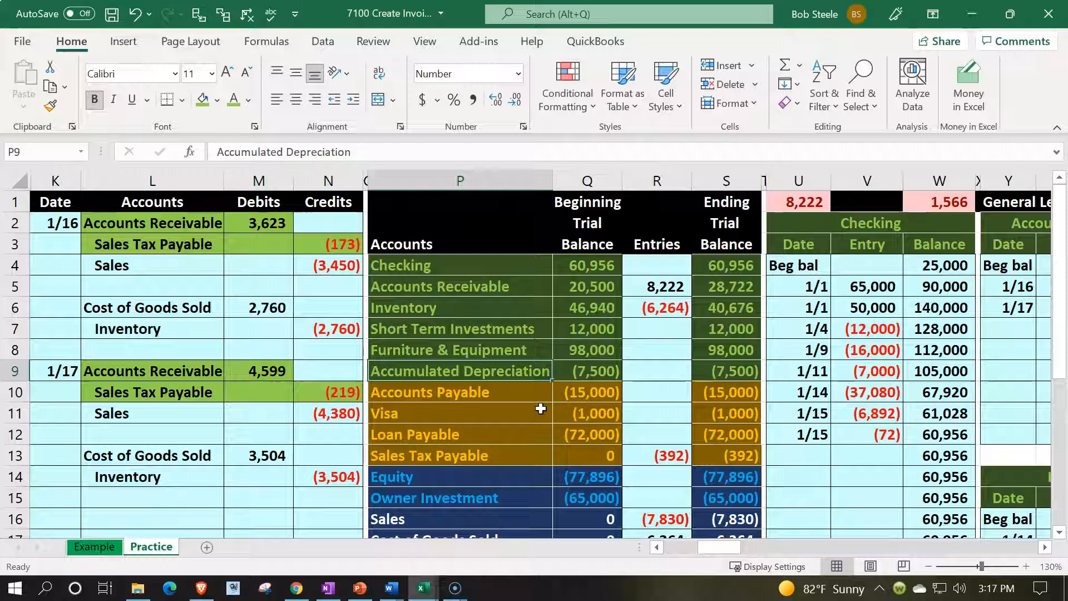
drag(520, 448, 692, 454)
key(Right)
key(Right)
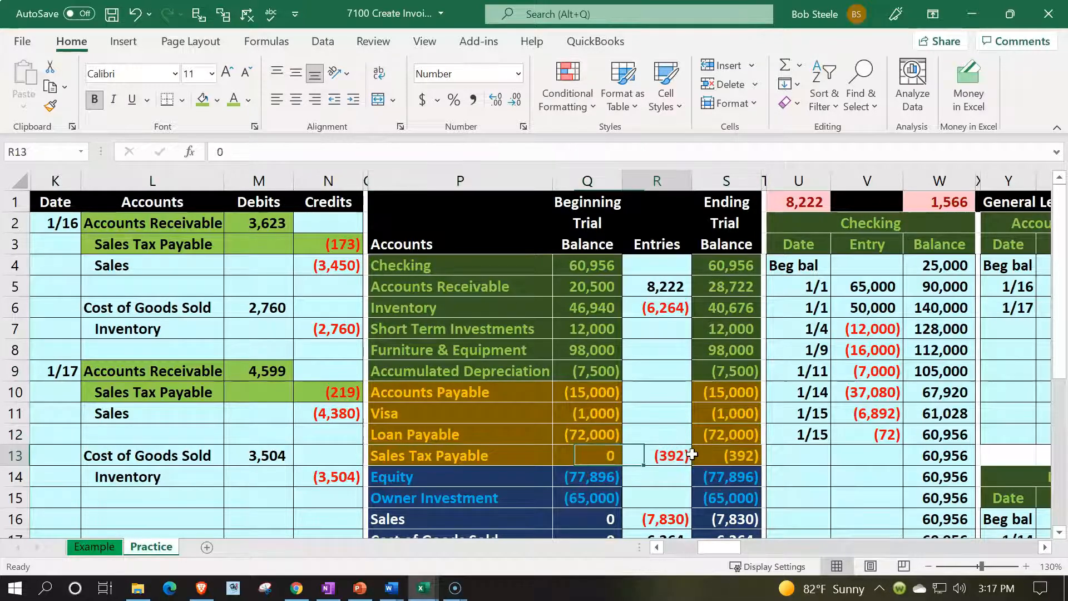
key(Right)
key(Right)
key(Right)
key(Right)
key(Right)
key(Right)
key(Right)
key(Right)
key(Right)
key(Right)
key(Right)
key(Right)
key(Right)
key(Right)
key(Right)
key(Right)
key(Right)
key(Right)
key(Right)
key(Right)
key(Right)
key(Right)
key(Right)
key(Right)
key(Right)
key(Right)
key(Right)
key(Right)
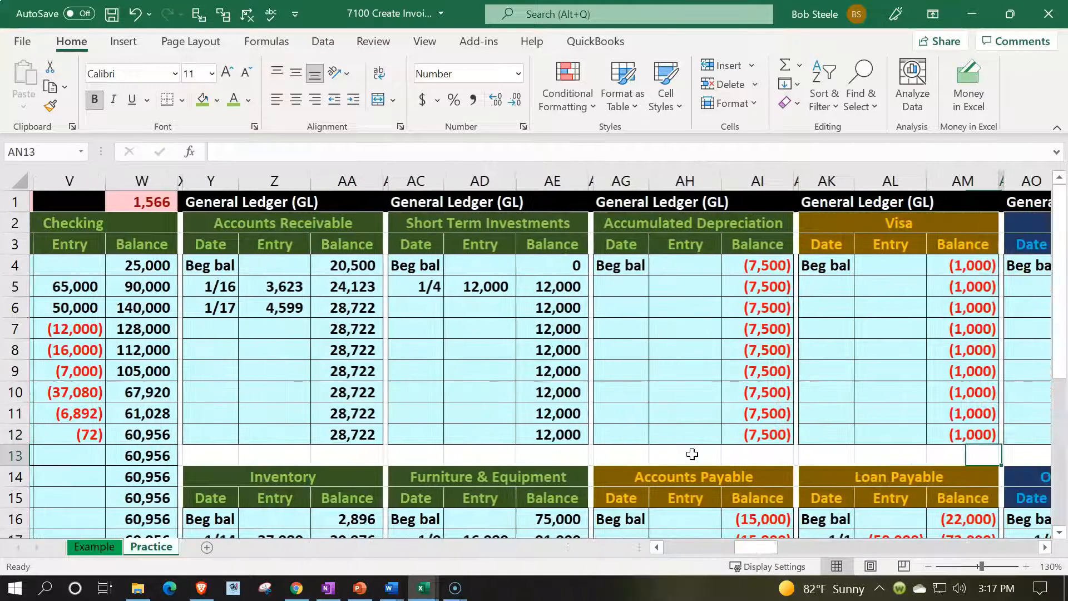
key(Right)
key(Right)
key(Right)
key(Right)
key(Right)
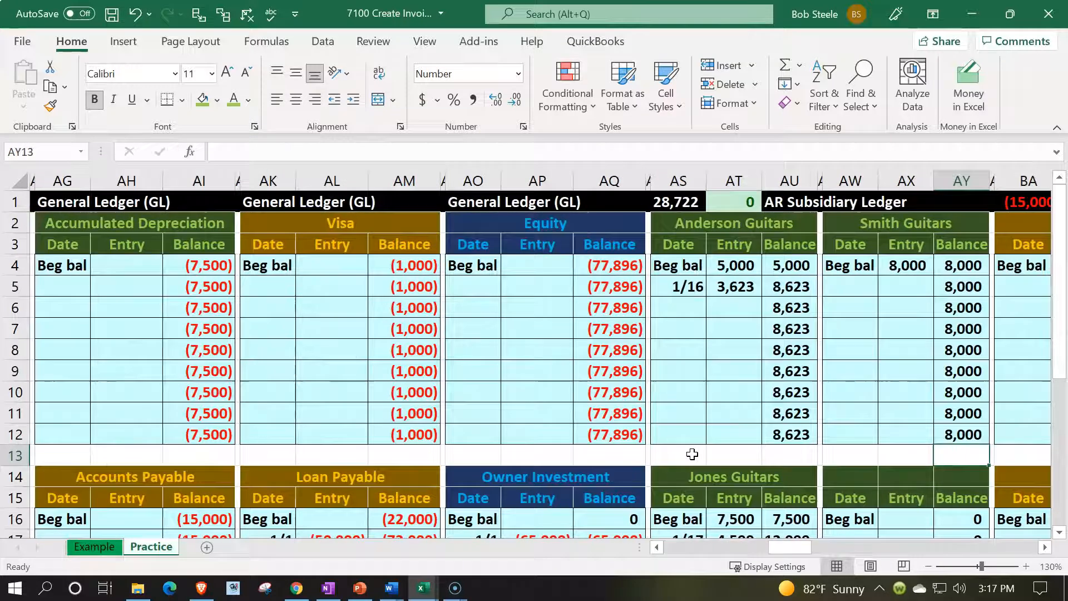
scroll(358, 410, down, 1)
scroll(358, 410, up, 1)
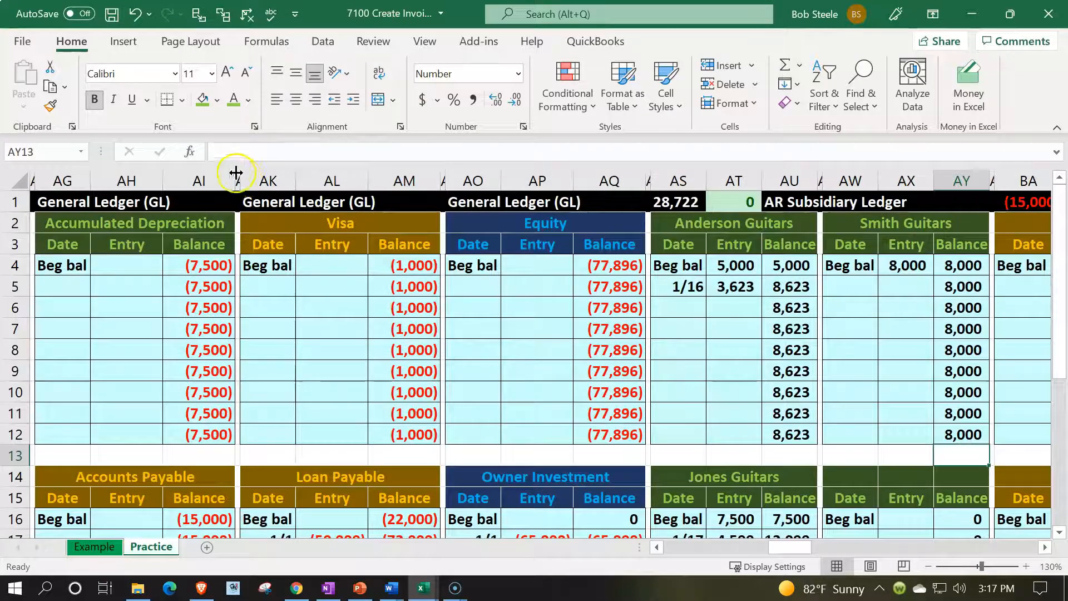
Copy the Visa and Loan Payable ledger columns AJ:AM and insert the copied cells at AN1, before the Equity ledger
drag(237, 173, 391, 174)
key(ctrl+c)
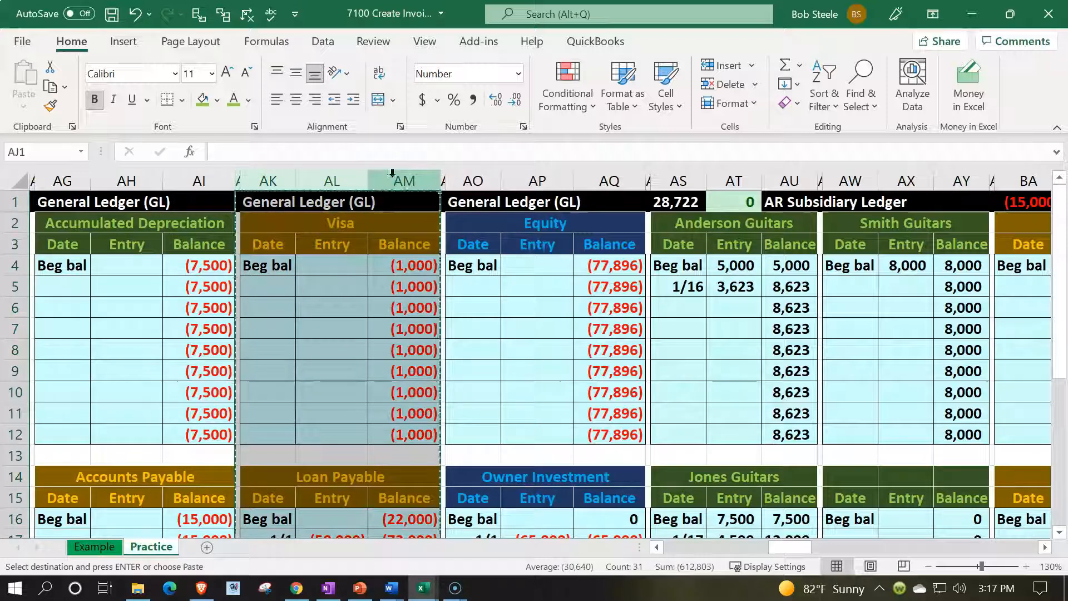
click(443, 200)
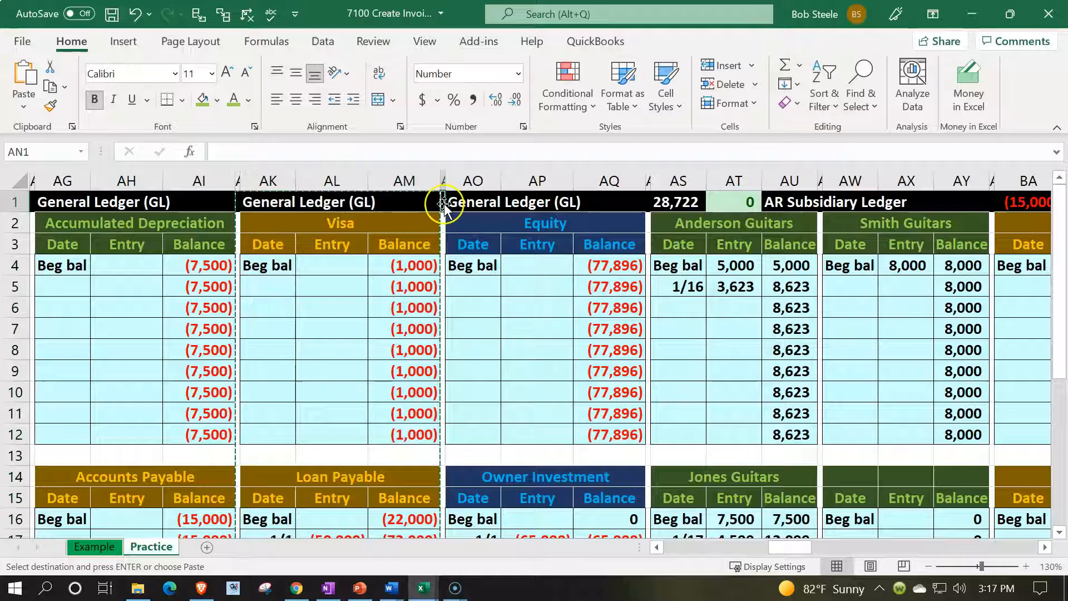
right_click(442, 199)
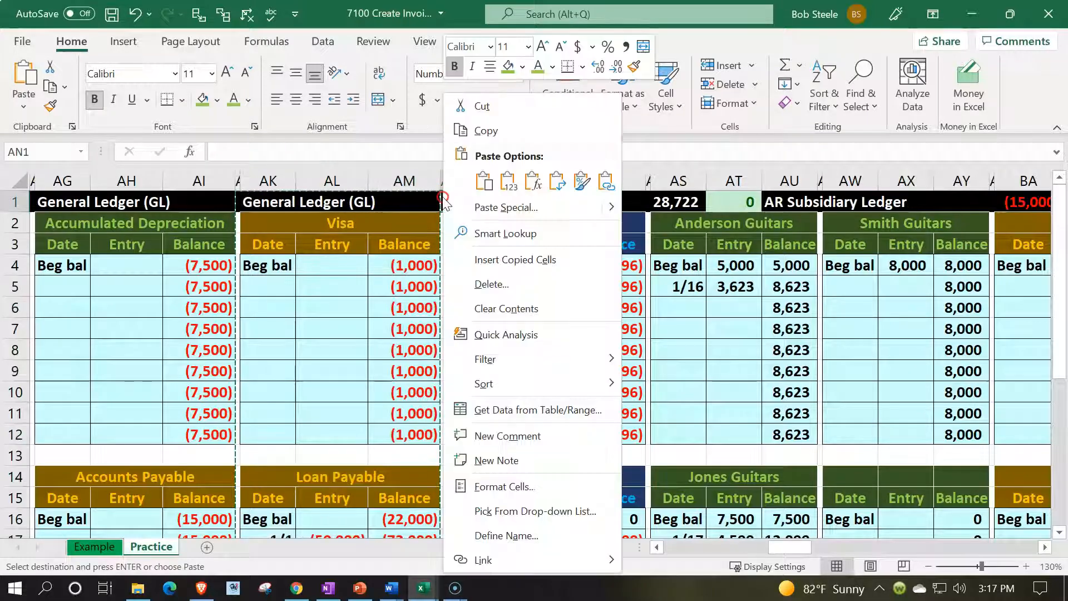
click(518, 264)
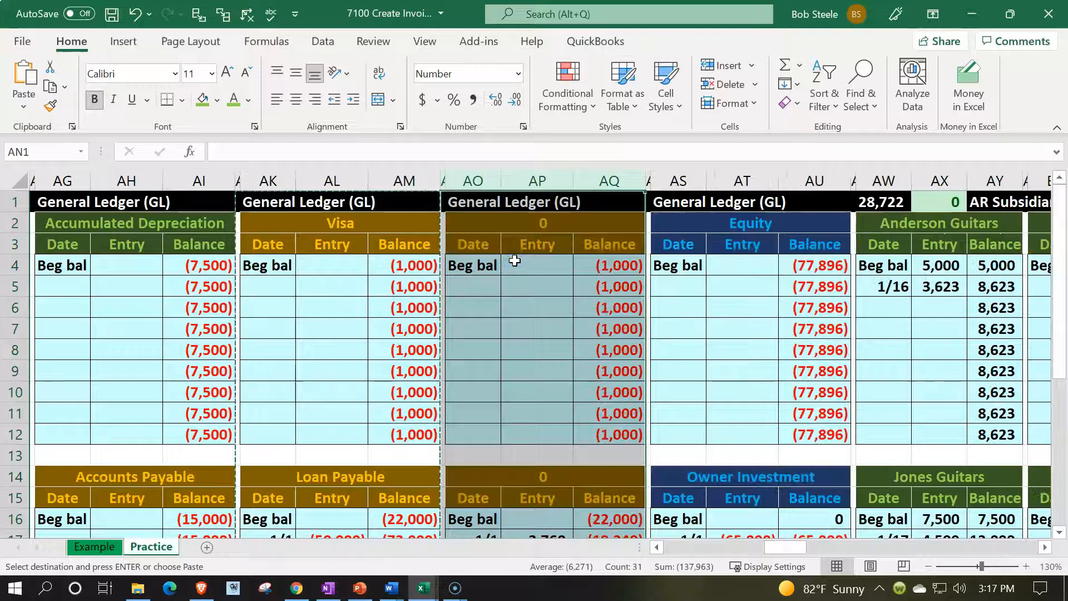
Set the beginning balances of the two copied ledgers in AQ4 and AQ16 to 0
click(523, 273)
click(613, 263)
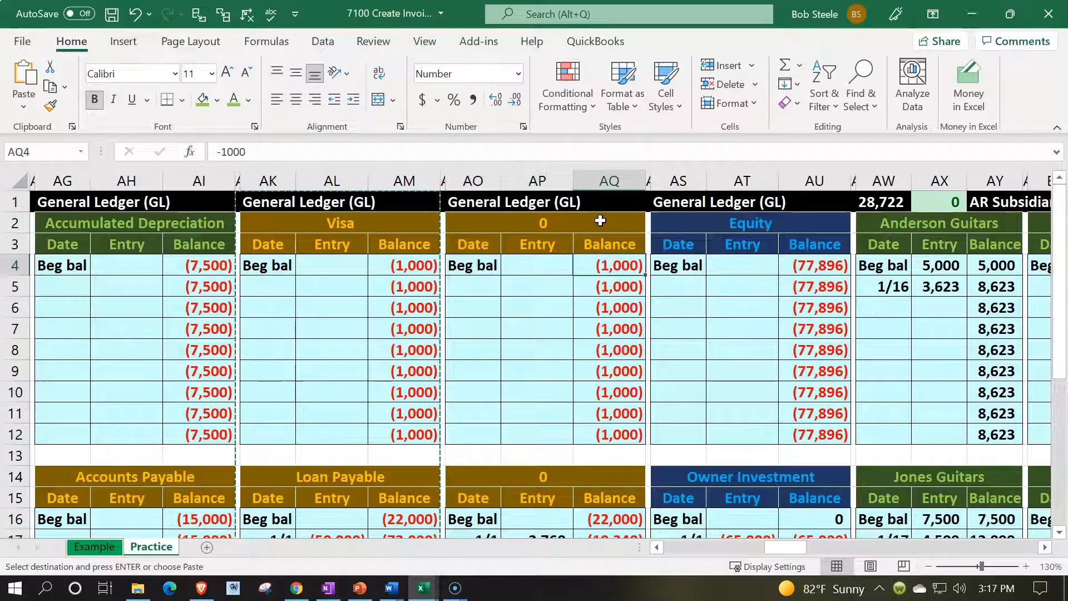
text(0)
key(Return)
scroll(600, 221, down, 2)
click(613, 394)
text(0)
key(Return)
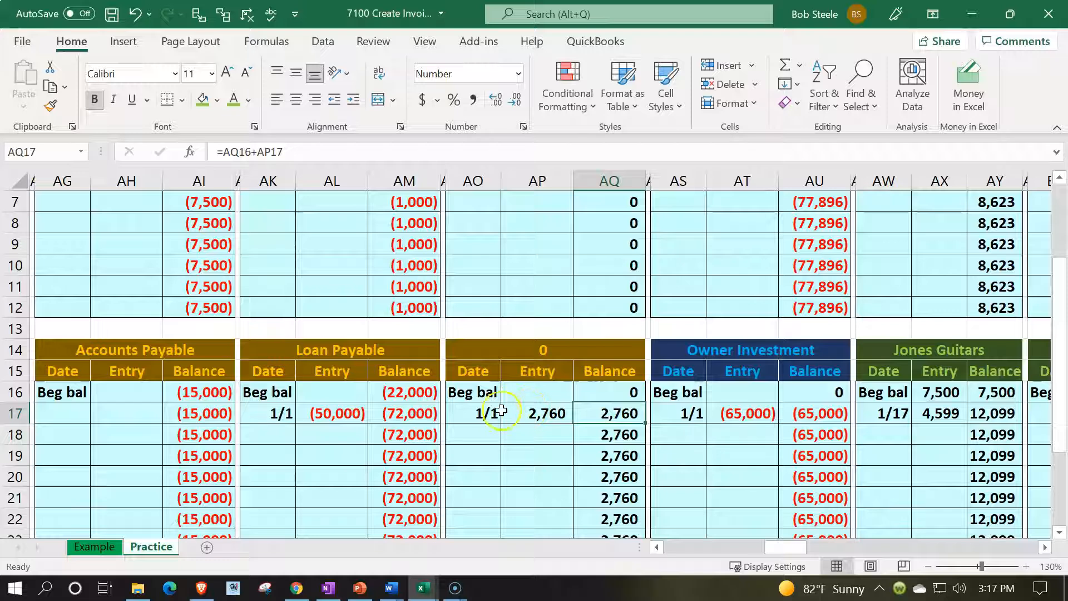
Clear the copied 1/1 date and entry from AO17:AP17 in the lower copied ledger
click(499, 412)
drag(499, 413, 508, 412)
key(Delete)
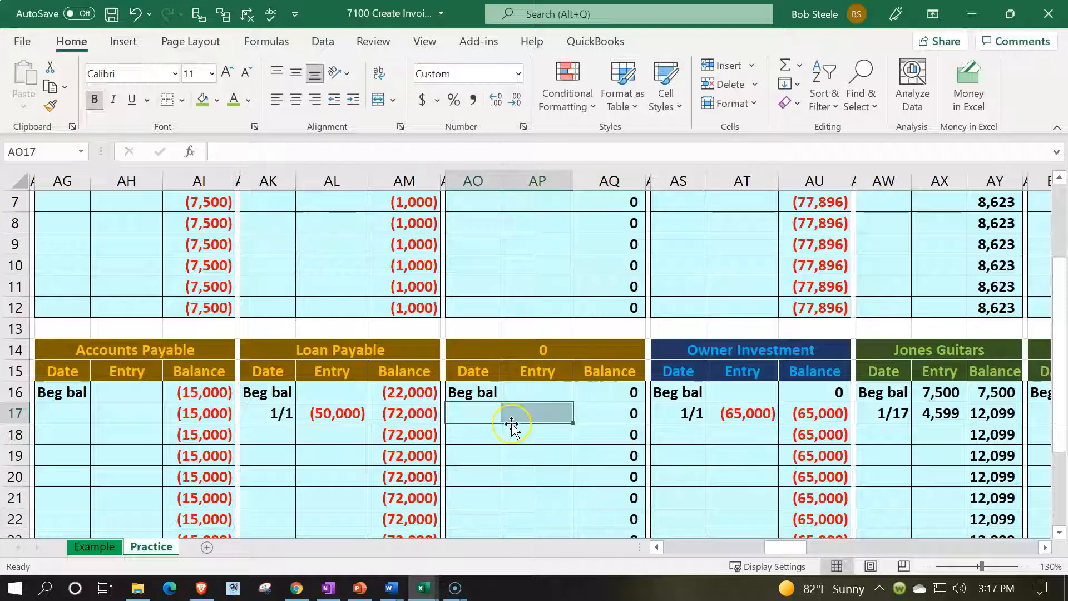
Copy the formatting of blank cells AO26:AQ26 onto the unneeded lower ledger in AO14:AQ24
scroll(471, 365, down, 3)
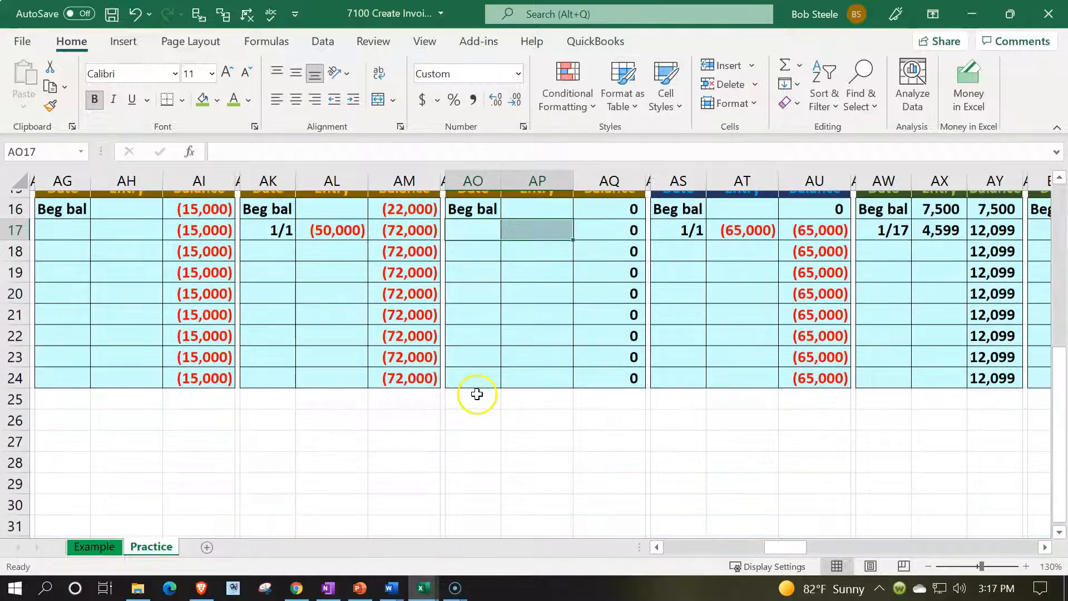
drag(480, 410, 584, 409)
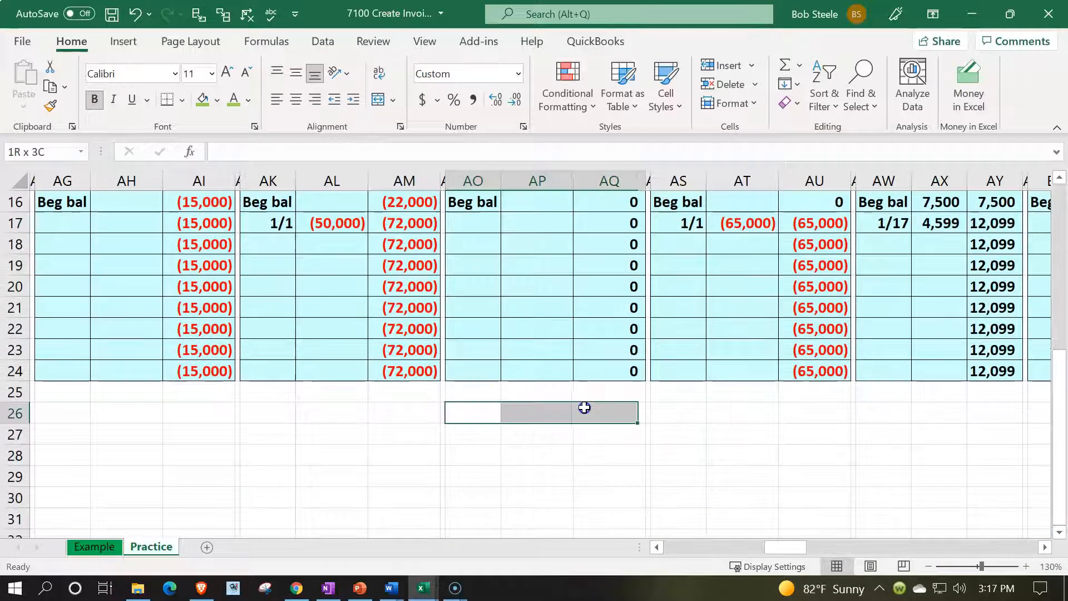
click(50, 105)
scroll(445, 272, up, 1)
drag(476, 223, 591, 432)
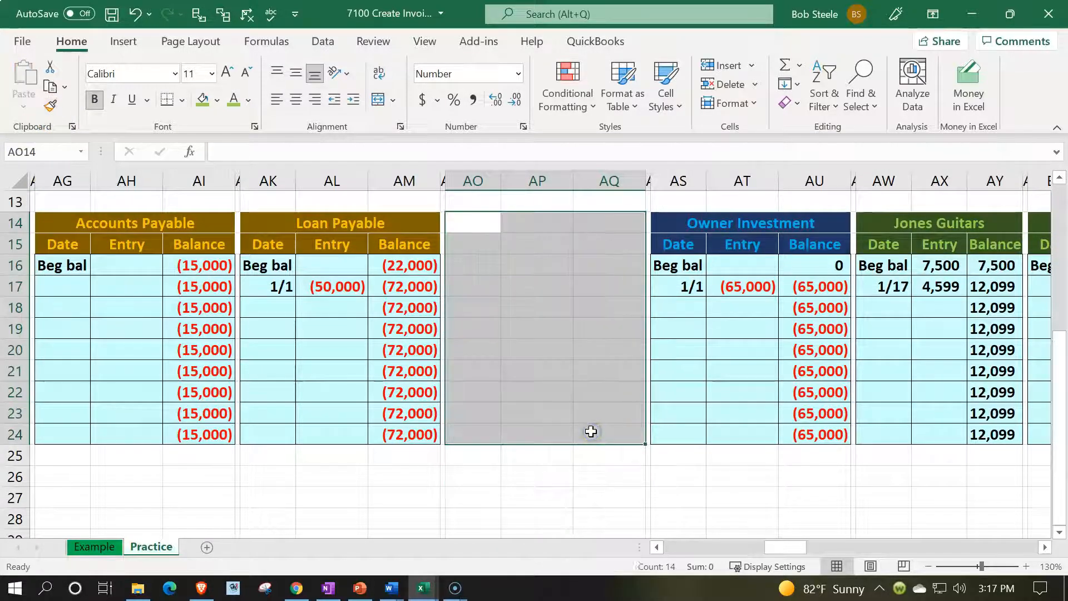
Link the new ledger's title in AO2 to the Sales Tax Payable account name in the trial balance with =P13
scroll(591, 431, up, 4)
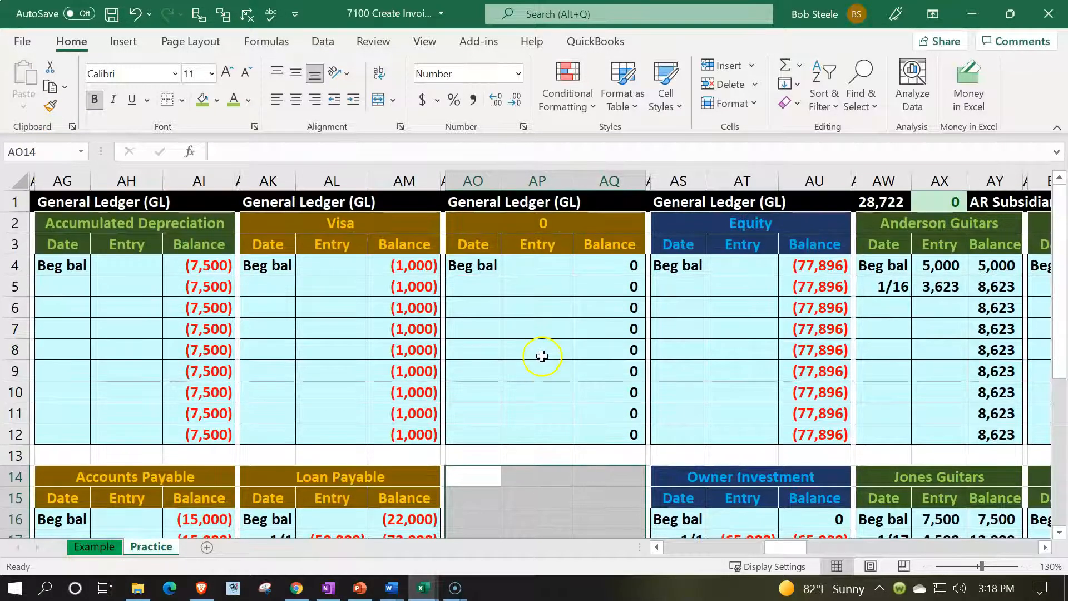
click(471, 218)
text(=)
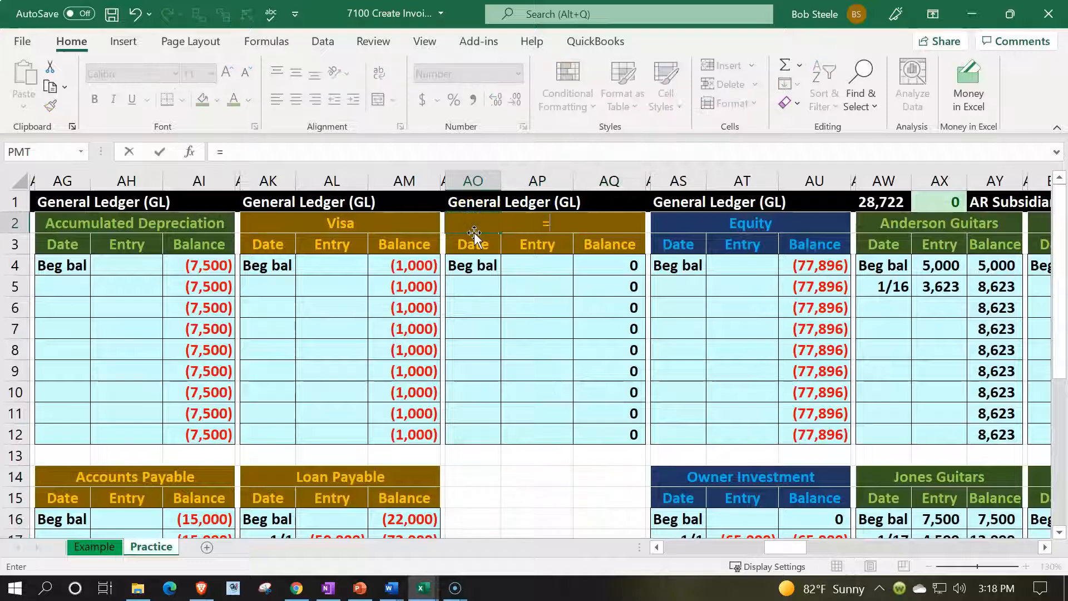
key(Left)
key(Left)
key(Left)
key(Left)
key(Left)
key(Left)
key(Left)
key(Left)
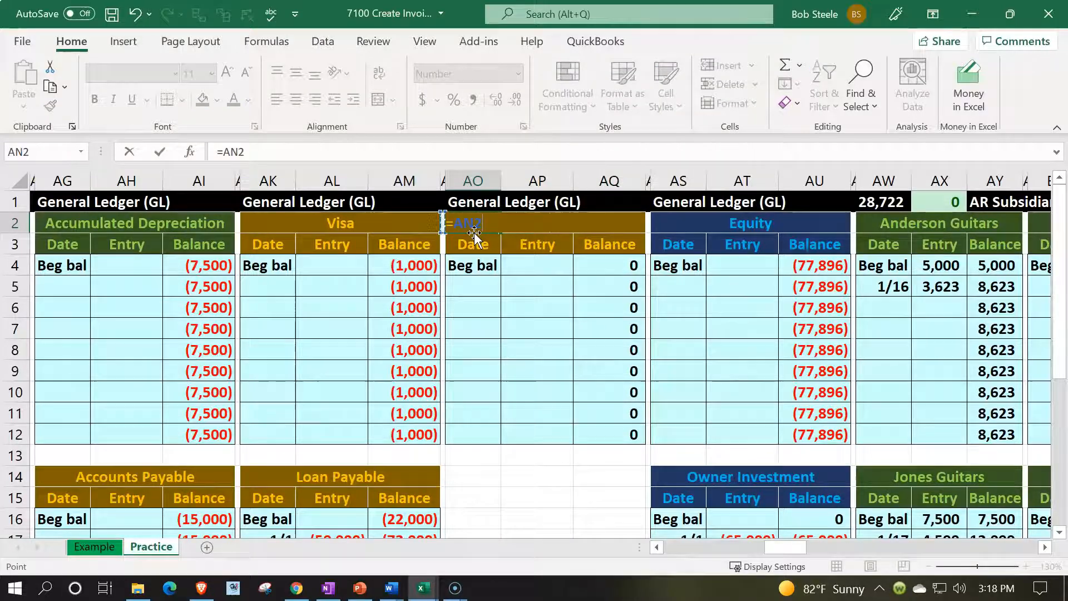
key(Left)
key(Left)
key(Left)
key(Left)
key(Left)
key(Left)
key(Left)
key(Left)
key(Left)
key(Left)
key(Left)
key(Left)
key(Down)
key(Down)
key(Down)
key(Down)
key(Down)
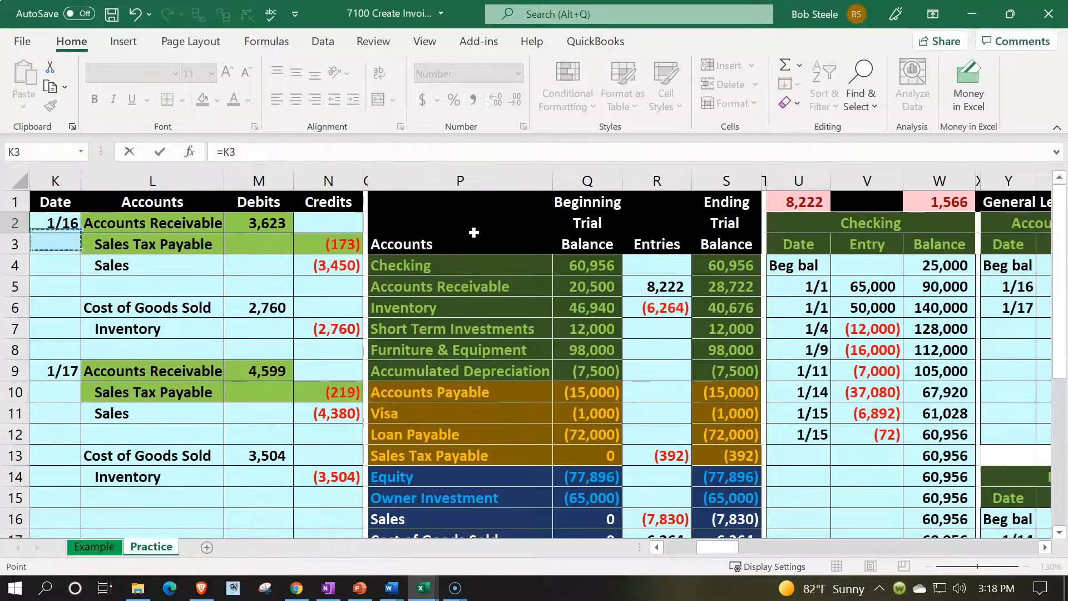
key(Right)
key(Right)
key(Right)
key(Right)
key(Right)
key(Down)
key(Down)
key(Down)
key(Down)
key(Down)
key(Down)
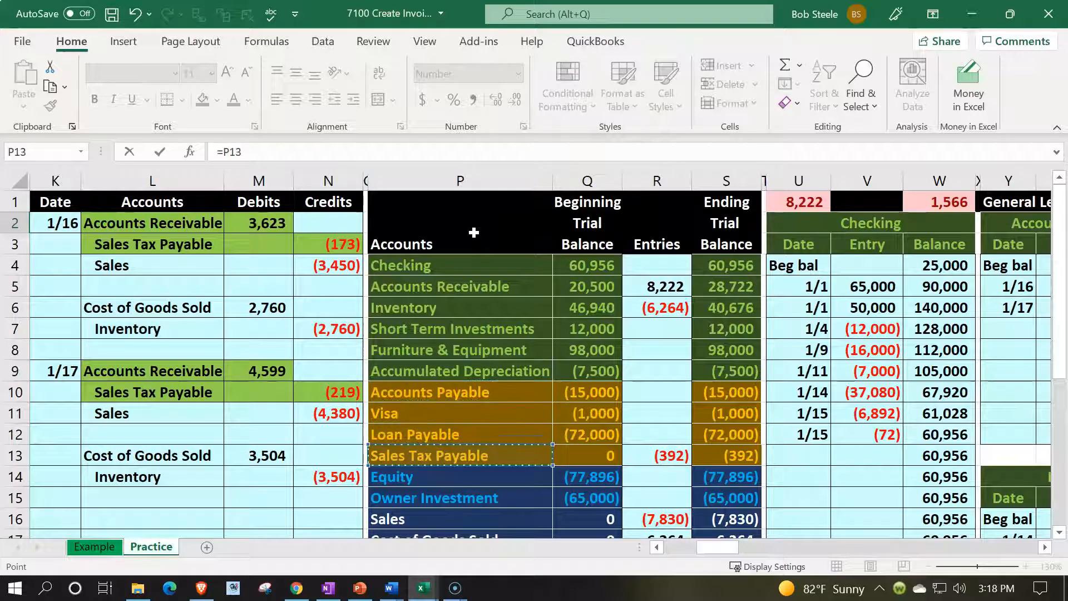
key(Return)
Enter the dates 1/16 in AO5 and 1/14 in AO6 of the Sales Tax Payable ledger
key(Right)
key(Right)
key(Right)
key(Right)
key(Left)
key(Left)
key(Left)
key(Left)
key(Down)
key(Down)
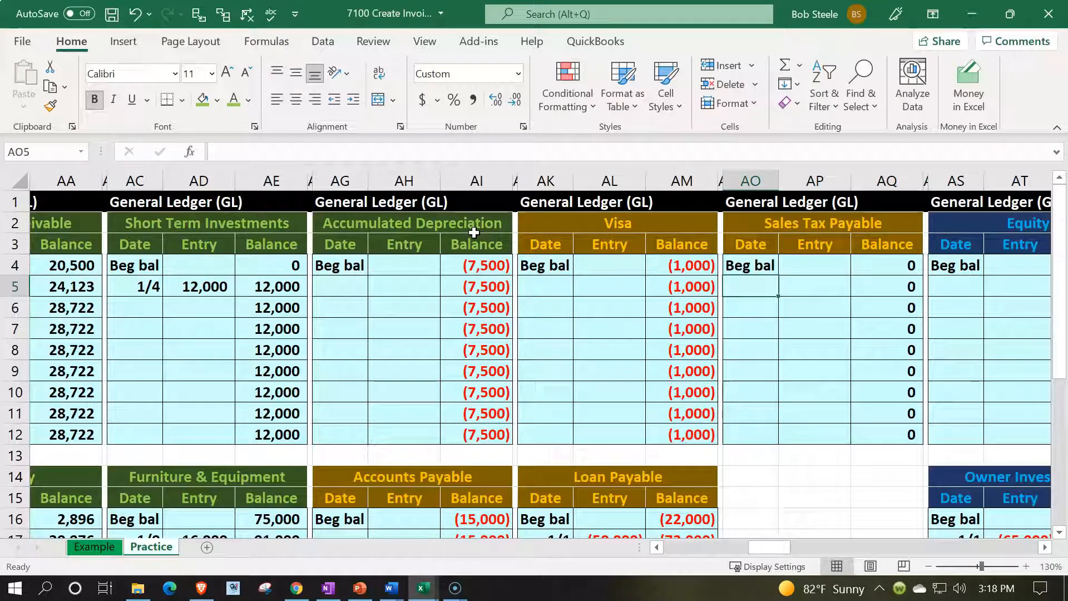
text(1/16)
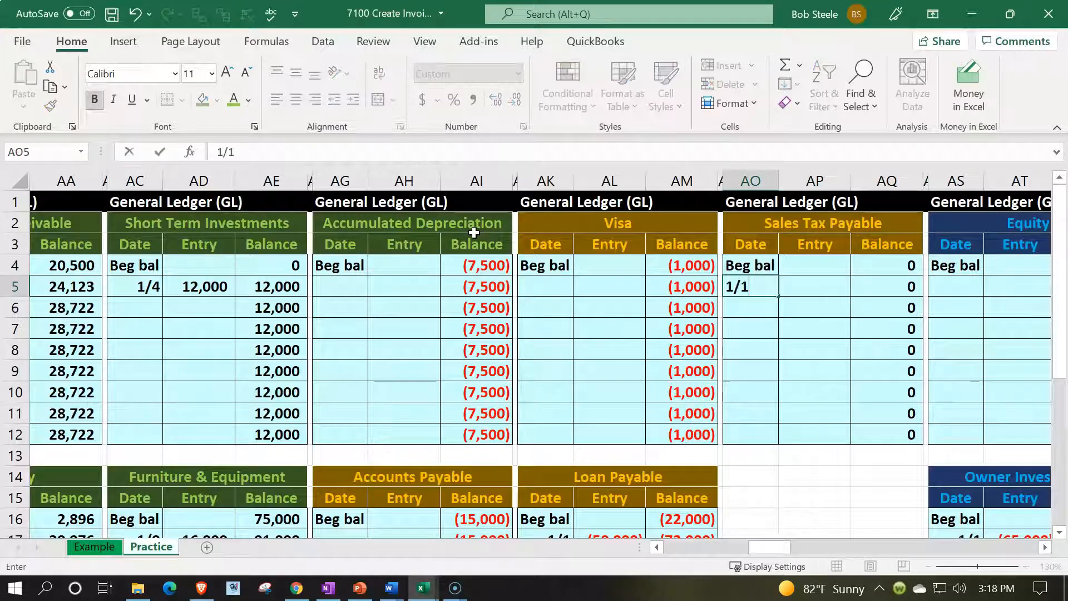
key(Return)
text(1/14)
key(Return)
Link the 1/16 entry in AP5 of the Sales Tax Payable ledger to the journal's sales tax credit in N3
key(Right)
key(Up)
key(Up)
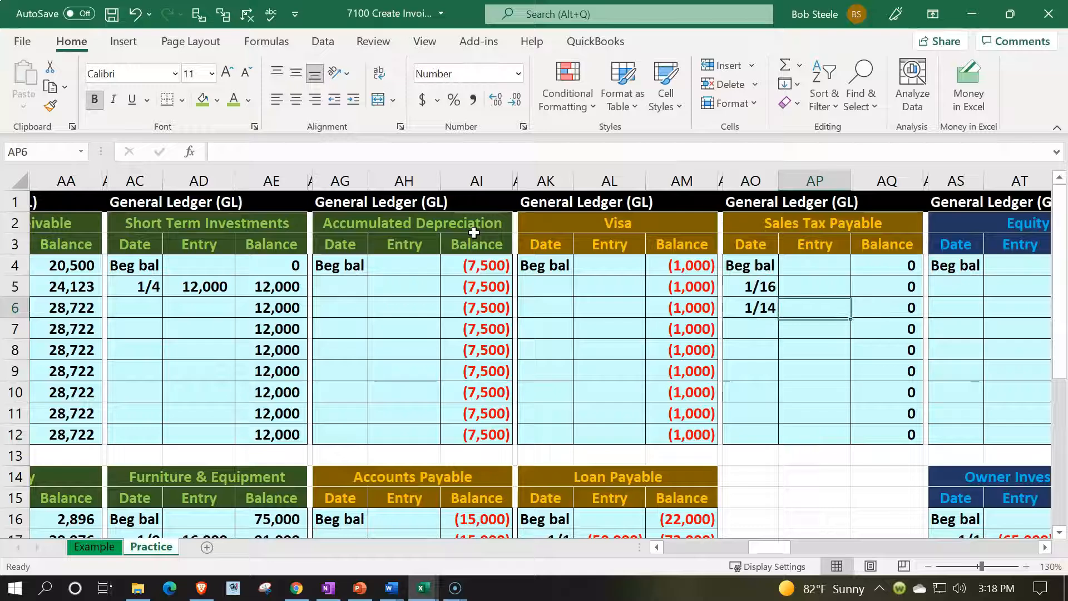
text(=)
key(Left)
key(Left)
key(Left)
key(Left)
key(Left)
key(Left)
key(Left)
key(Left)
key(Left)
key(Left)
key(Left)
key(Left)
key(Left)
key(Left)
key(Left)
key(Left)
key(Left)
key(Left)
key(Left)
key(Left)
key(Left)
key(Left)
key(Left)
key(Left)
key(Left)
key(Left)
key(Left)
key(Left)
key(Left)
key(Left)
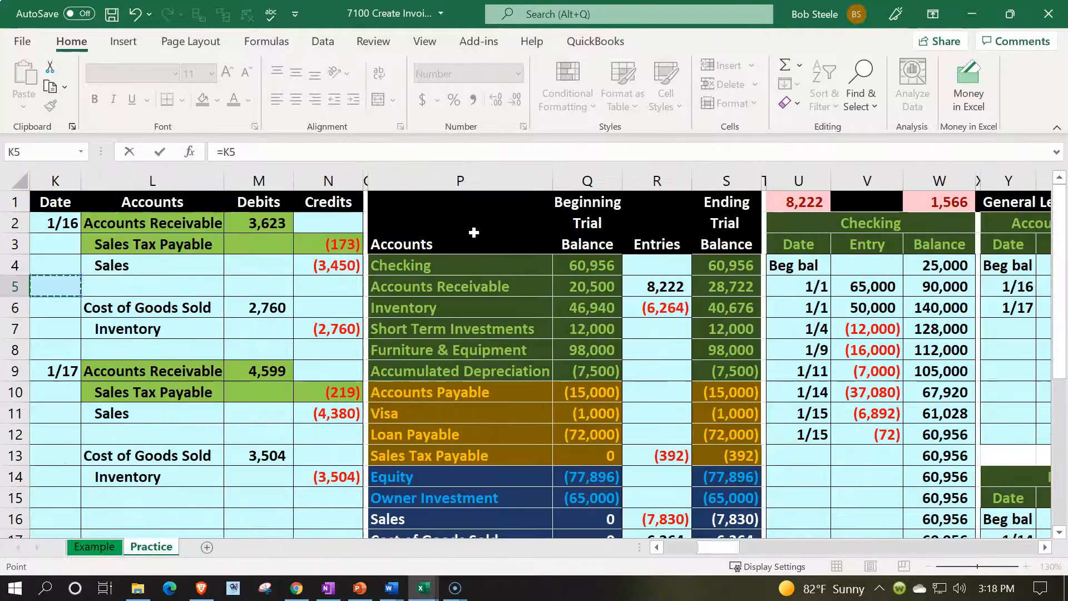
key(Down)
key(Down)
key(Down)
key(Right)
key(Right)
key(Right)
key(Up)
key(Up)
key(Up)
key(Up)
key(Up)
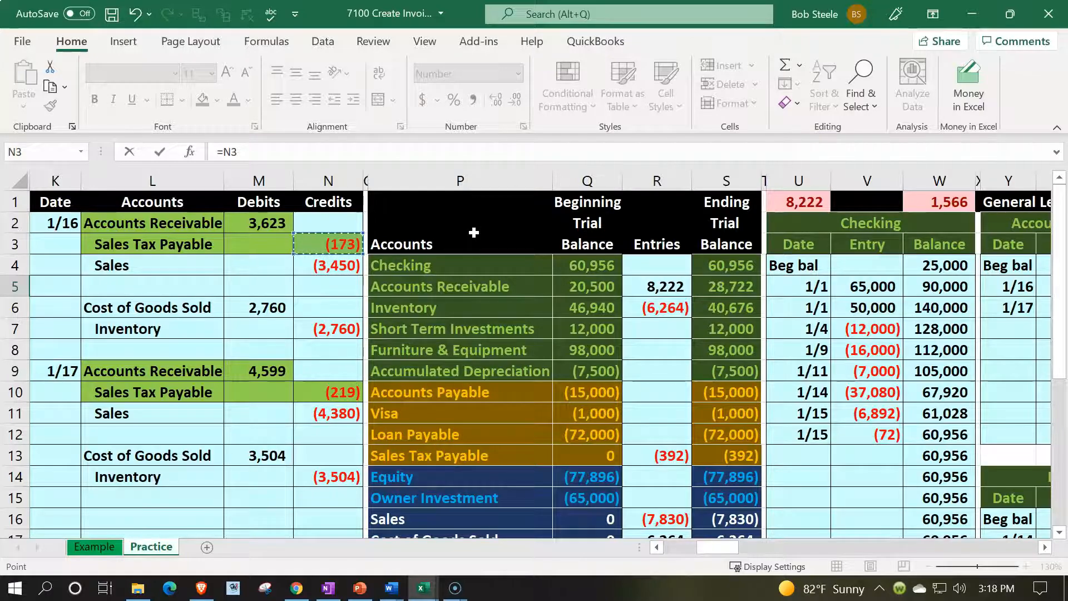
key(Return)
Link the second Sales Tax Payable ledger entry in AP6 to the 1/17 journal's sales tax credit in N10
text(+AO6)
key(Left)
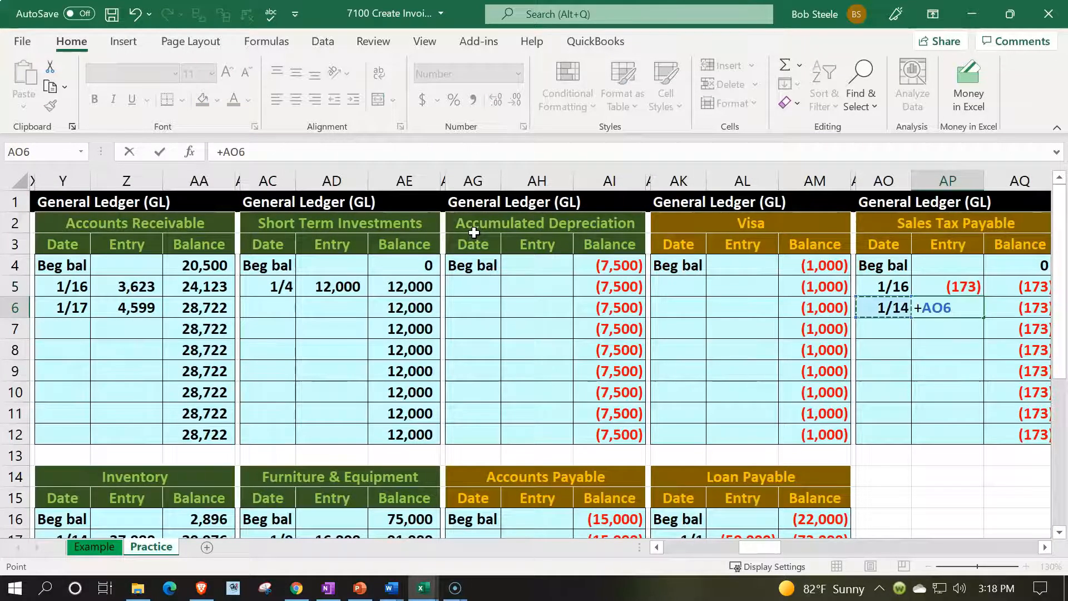
key(Left)
key(Left)
key(Left)
key(Left)
key(Left)
key(Left)
key(Left)
key(Left)
key(Left)
key(Left)
key(Left)
key(Left)
key(Left)
key(Left)
key(Left)
key(Left)
key(Left)
key(Left)
key(Left)
key(Left)
key(Down)
key(Down)
key(Down)
key(Down)
key(Right)
key(Right)
key(Right)
key(Return)
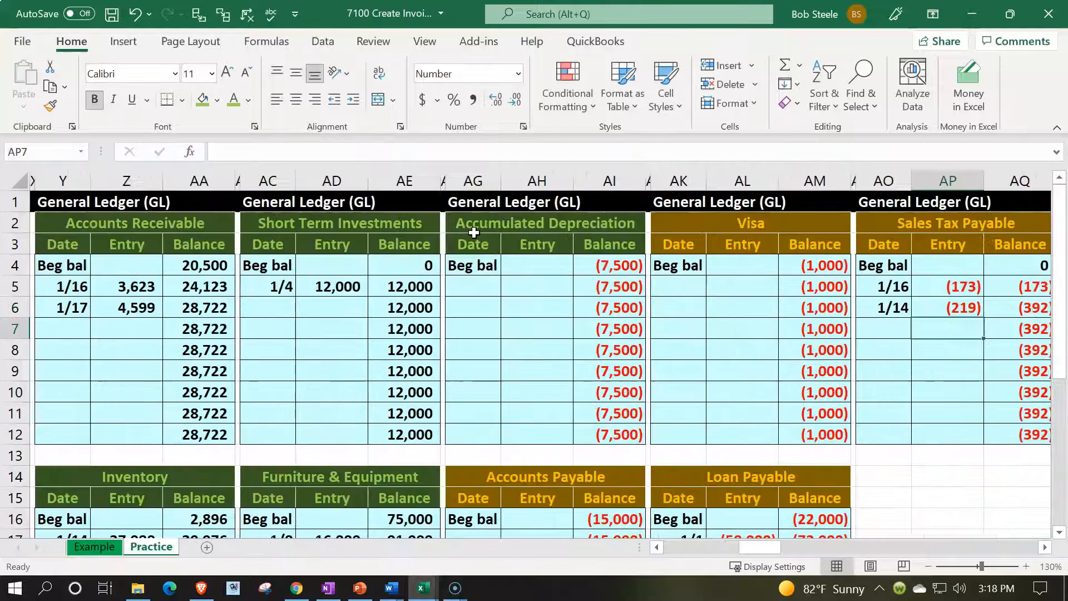
Compare the running balance of the Sales Tax Payable ledger with that account's ending balance in the trial balance, cell S13
key(Right)
key(Up)
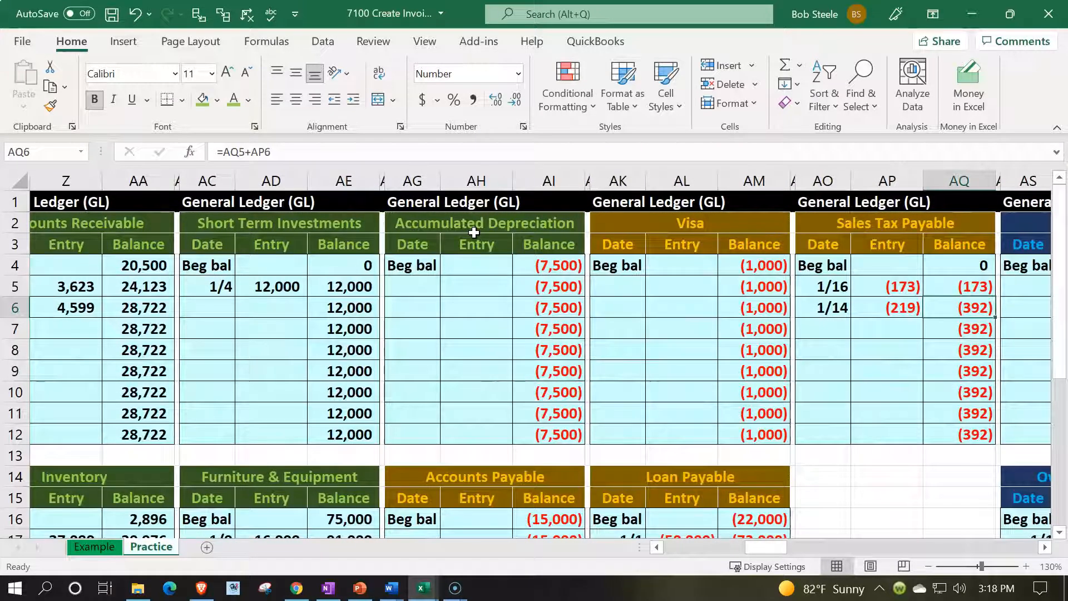
key(Right)
key(Right)
key(Right)
key(Right)
key(Right)
key(Right)
key(Right)
key(Right)
key(Right)
key(Right)
key(Right)
key(Right)
key(Right)
key(Right)
key(Right)
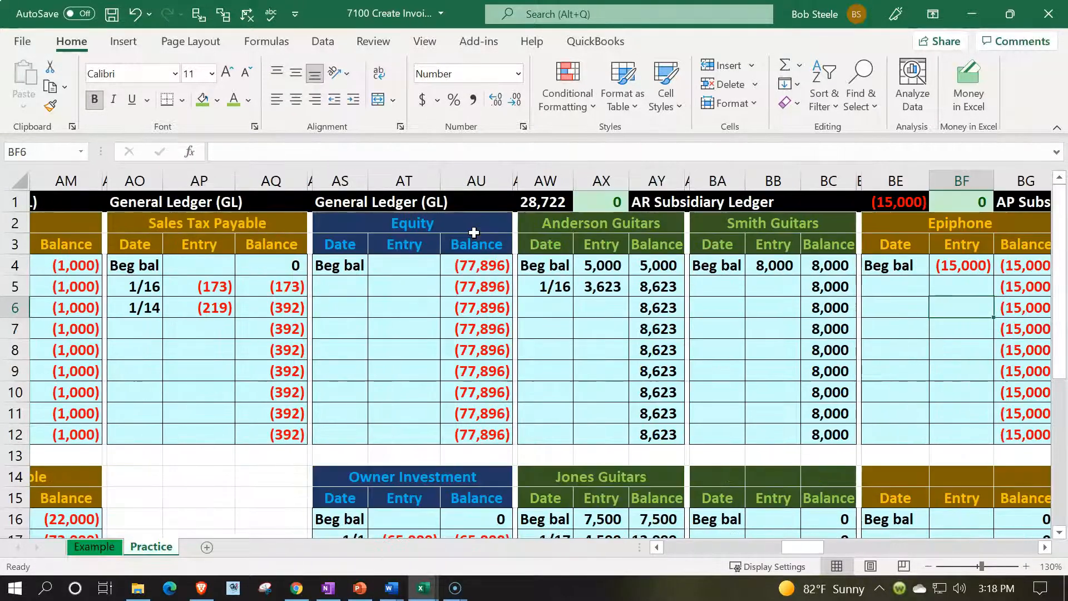
key(Left)
key(Left)
key(Left)
key(Left)
key(Left)
key(Left)
key(Left)
key(Left)
key(Left)
key(Left)
key(Left)
key(Left)
key(Left)
key(Left)
key(Left)
key(Left)
key(Left)
key(Left)
key(Left)
key(Left)
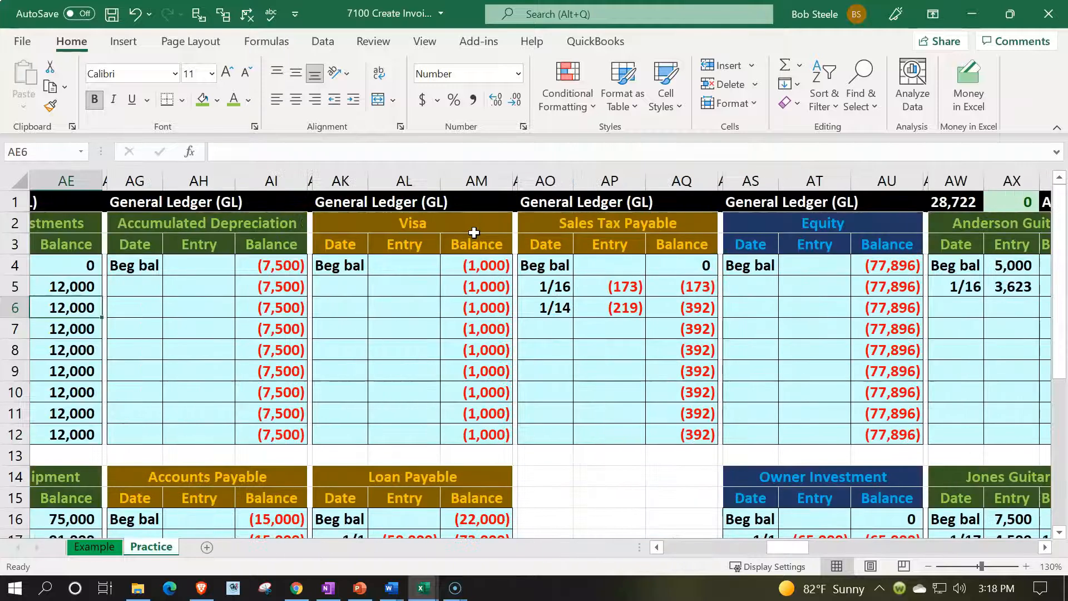
key(Left)
key(Left)
key(Left)
key(Left)
key(Left)
key(Left)
key(Left)
key(Left)
key(Right)
key(Right)
key(Right)
key(Right)
key(Down)
key(Down)
key(Down)
key(Down)
key(Down)
key(Down)
key(Down)
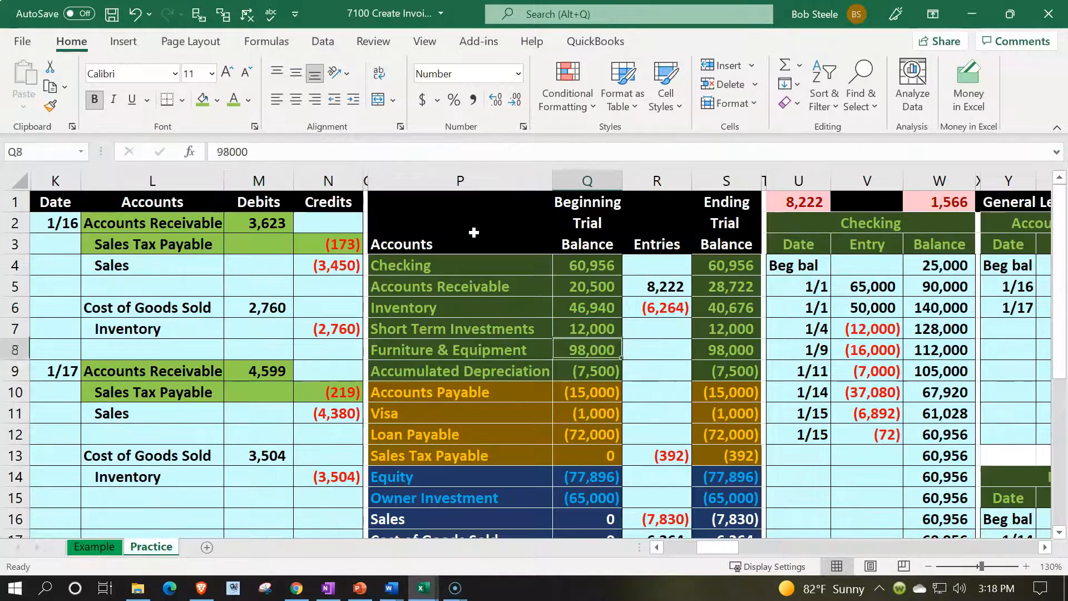
key(Right)
key(Right)
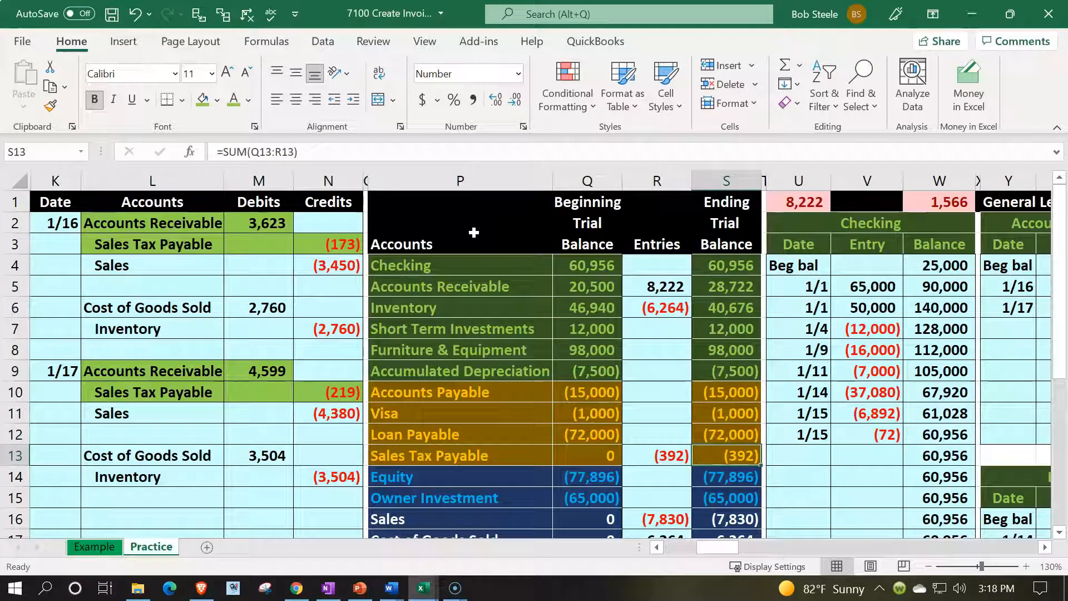
Fill the Sales lines of both journal entries, L4:N4 and L11:N11, with green and review the Sales row in the trial balance
drag(156, 265, 328, 263)
drag(194, 413, 298, 413)
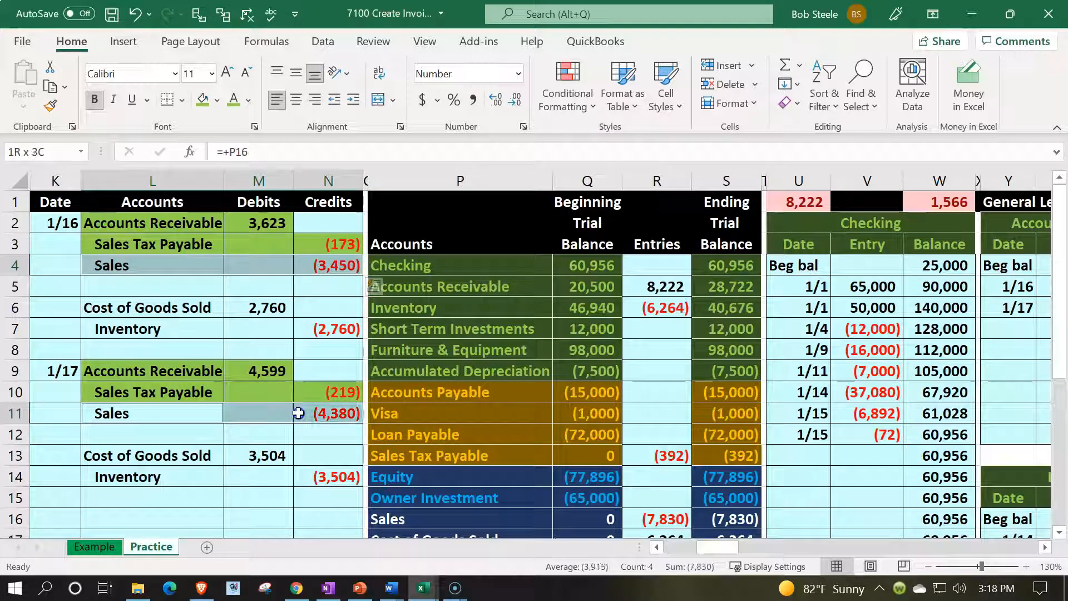
click(203, 99)
click(477, 332)
scroll(505, 512, down, 1)
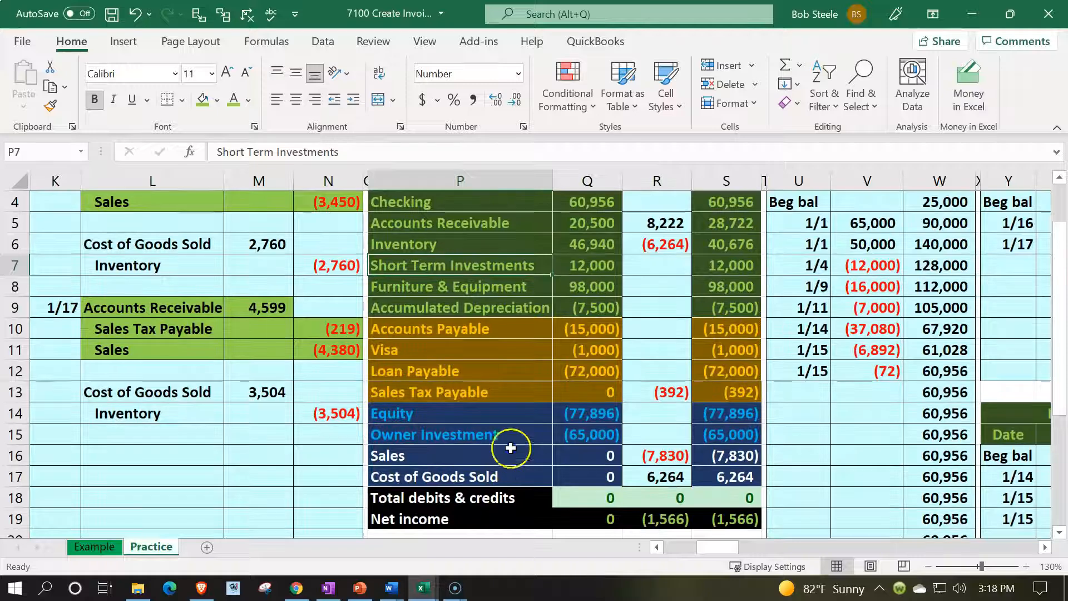
click(508, 450)
scroll(569, 421, up, 1)
click(673, 346)
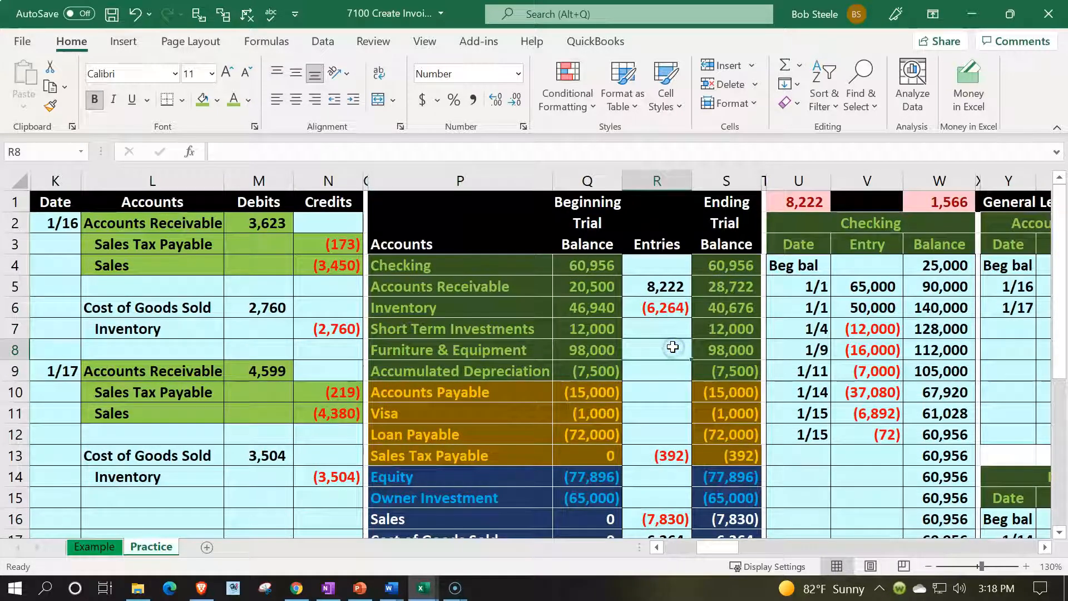
Copy the Equity and Owner Investment ledger columns AR:AU and insert the copy at column AV, before the AR Subsidiary Ledger
key(Right)
key(Right)
key(Right)
key(Right)
key(Right)
key(Right)
key(Right)
key(Right)
key(Right)
key(Right)
key(Right)
key(Right)
key(Right)
key(Right)
key(Right)
key(Right)
key(Right)
key(Right)
key(Right)
key(Right)
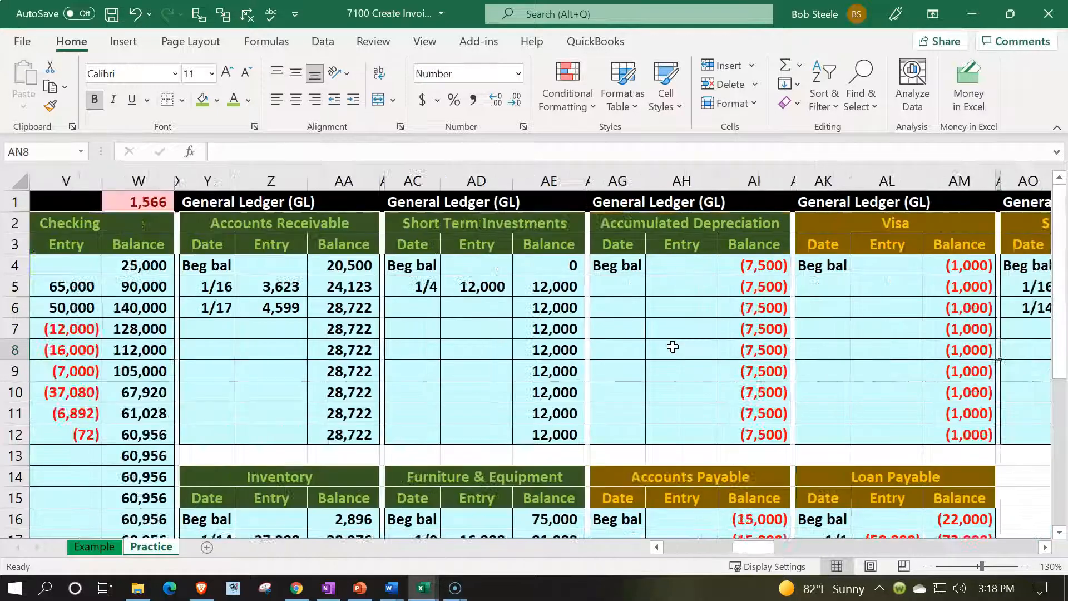
key(Right)
key(Right)
key(Right)
key(Right)
key(Right)
key(Right)
key(Right)
key(Right)
key(Right)
key(Right)
key(Right)
key(Right)
key(Right)
key(Right)
key(Right)
key(Right)
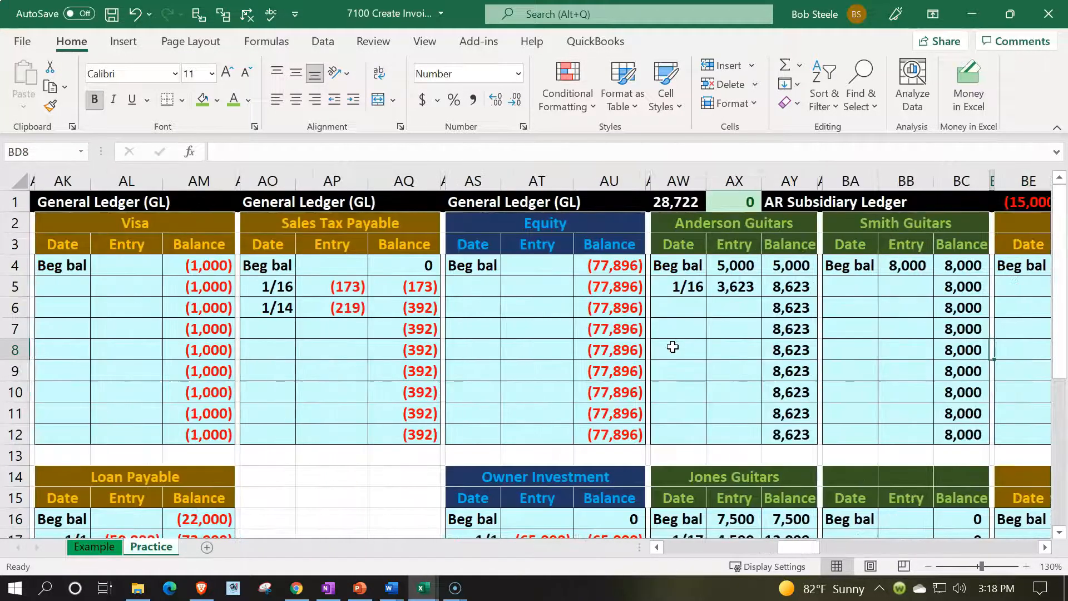
scroll(653, 356, down, 1)
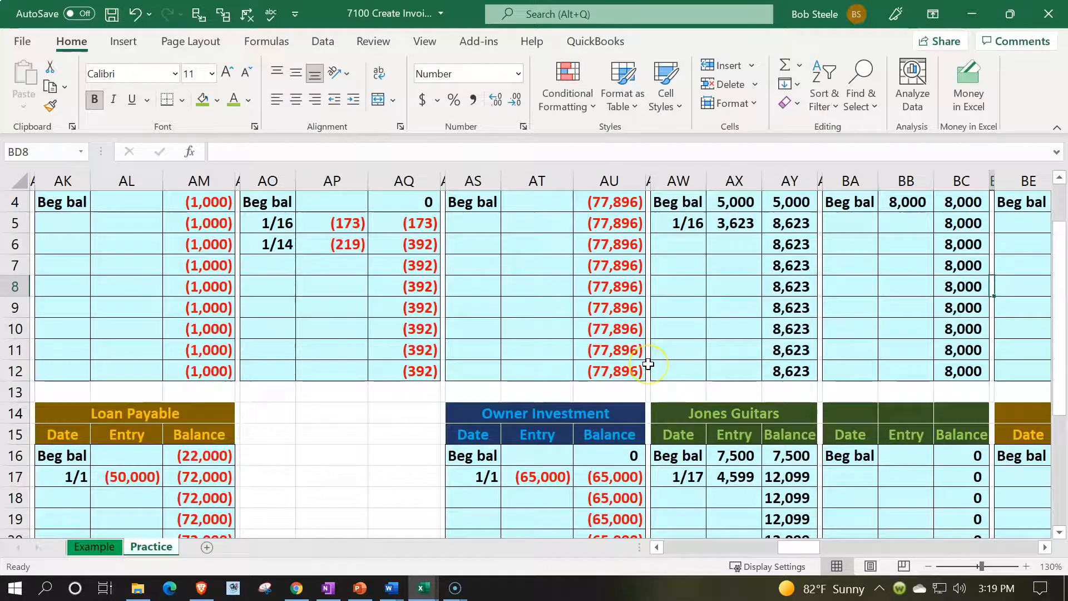
scroll(648, 364, up, 1)
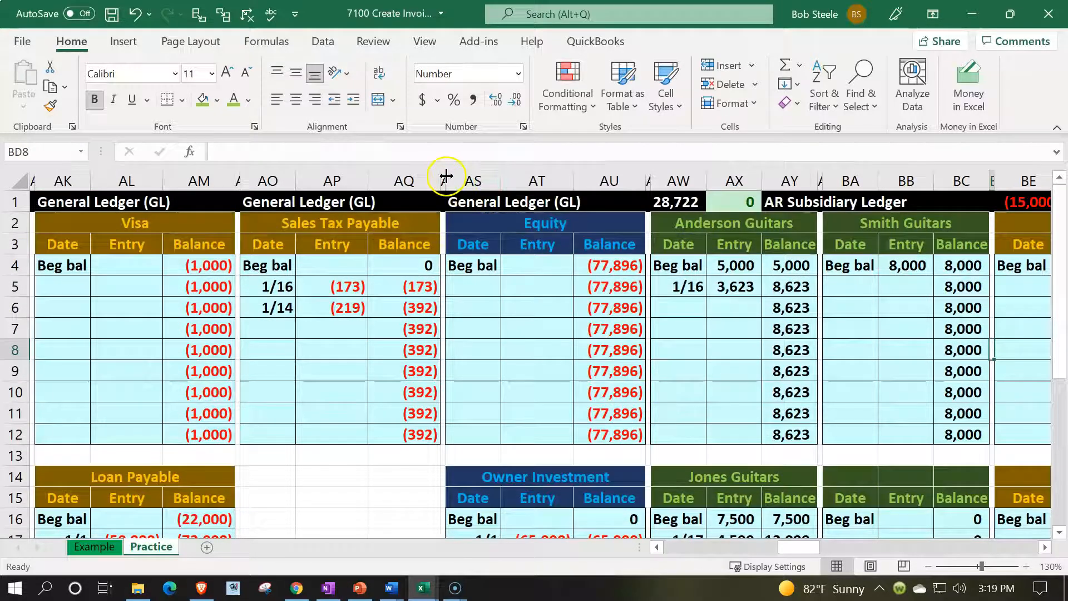
drag(444, 175, 594, 182)
key(ctrl+c)
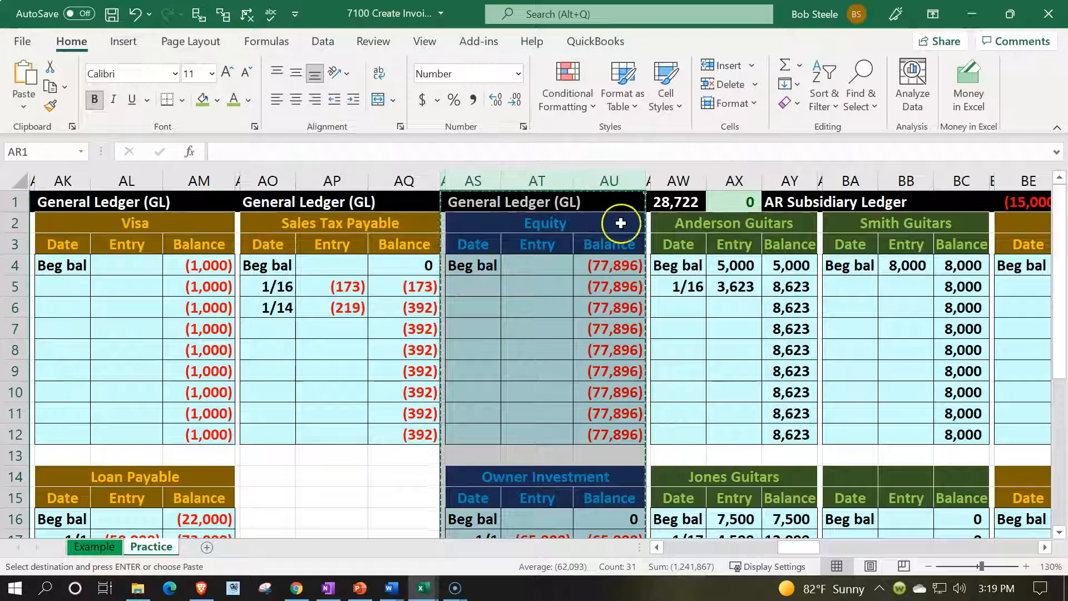
click(648, 202)
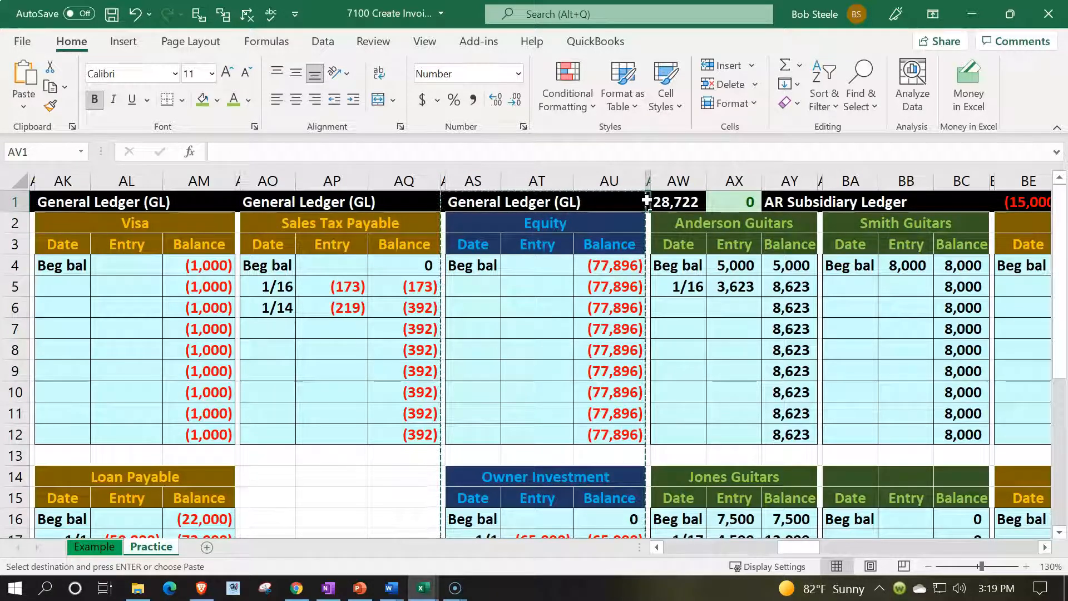
right_click(647, 202)
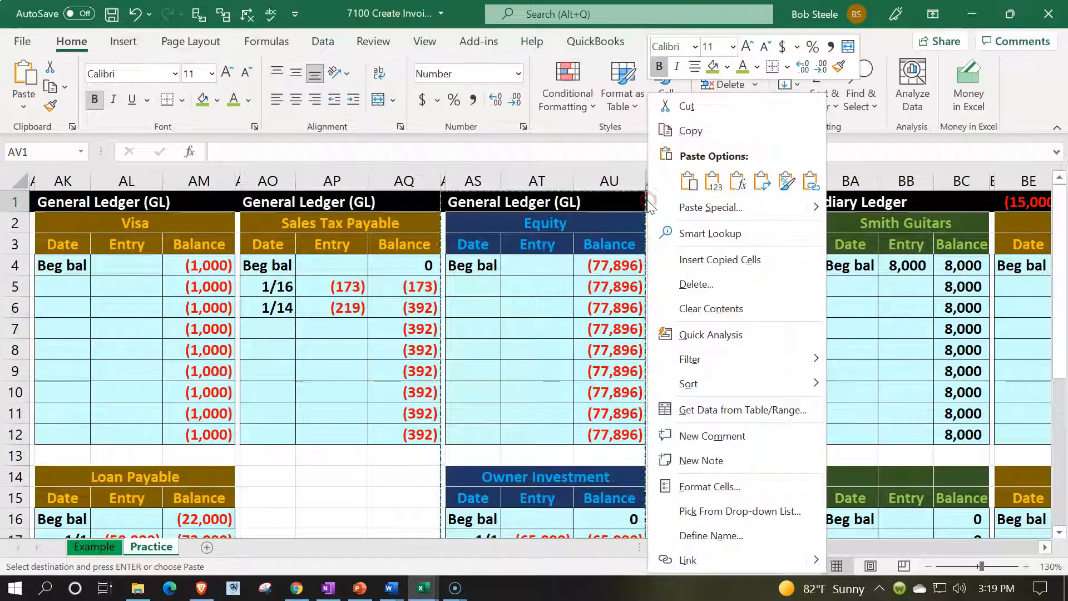
click(700, 258)
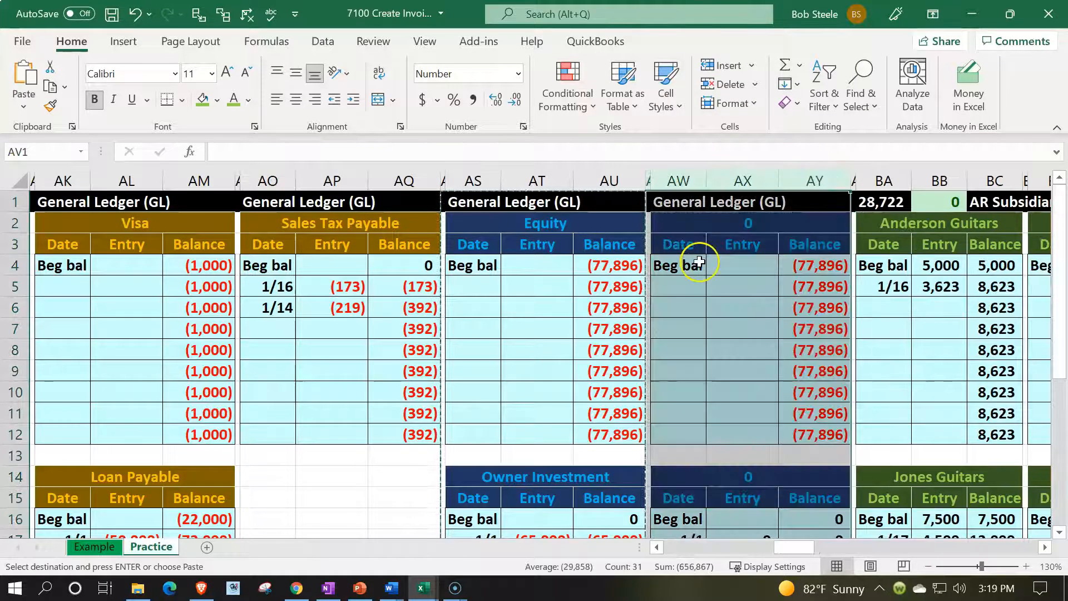
Set the beginning balance of the copied upper ledger in AY4 to 0
click(679, 227)
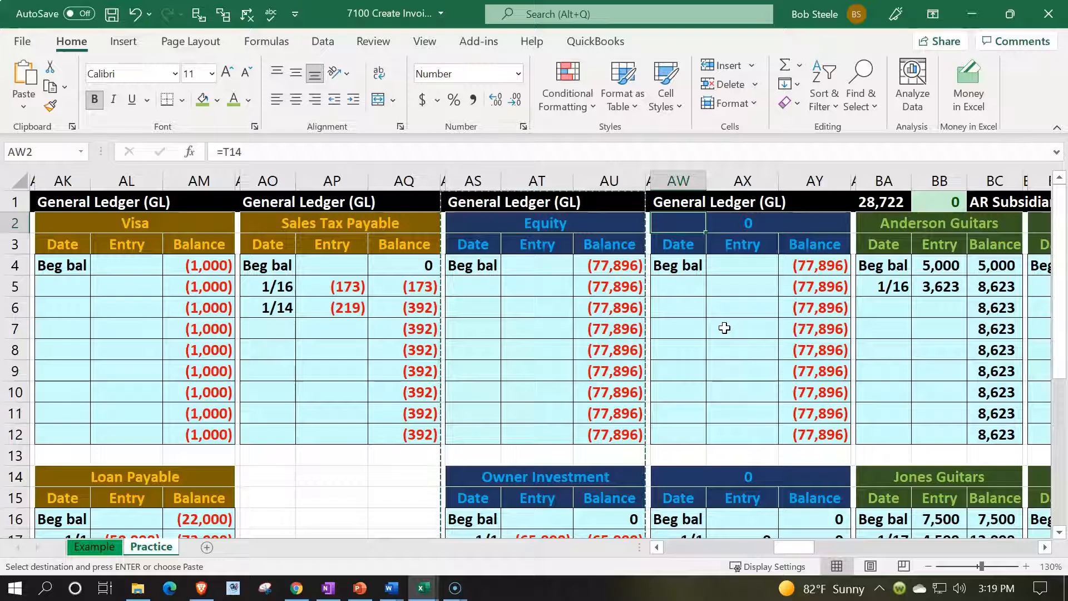
key(Down)
key(Down)
key(Right)
key(Right)
key(Return)
Examine the entry row and running balance formulas of the copied lower ledger, around AX17 and AY19
key(Down)
key(Down)
key(Down)
key(Down)
key(Down)
key(Down)
key(Down)
key(Down)
key(Down)
key(Down)
key(Down)
key(Down)
key(Down)
key(Down)
key(Down)
key(Down)
key(Down)
key(Up)
key(Up)
key(Up)
key(Up)
key(Up)
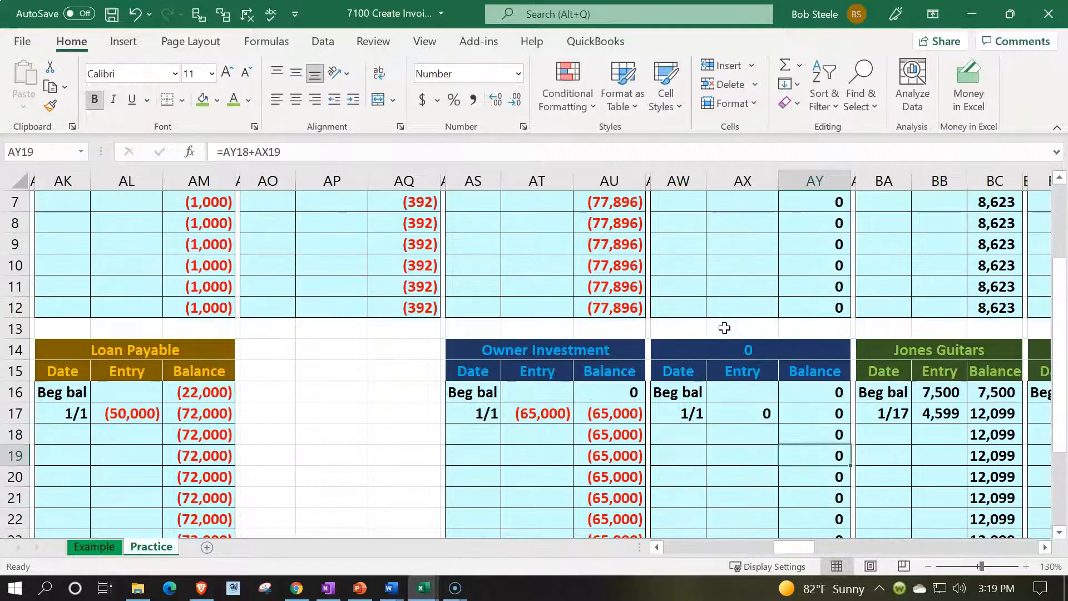
key(Left)
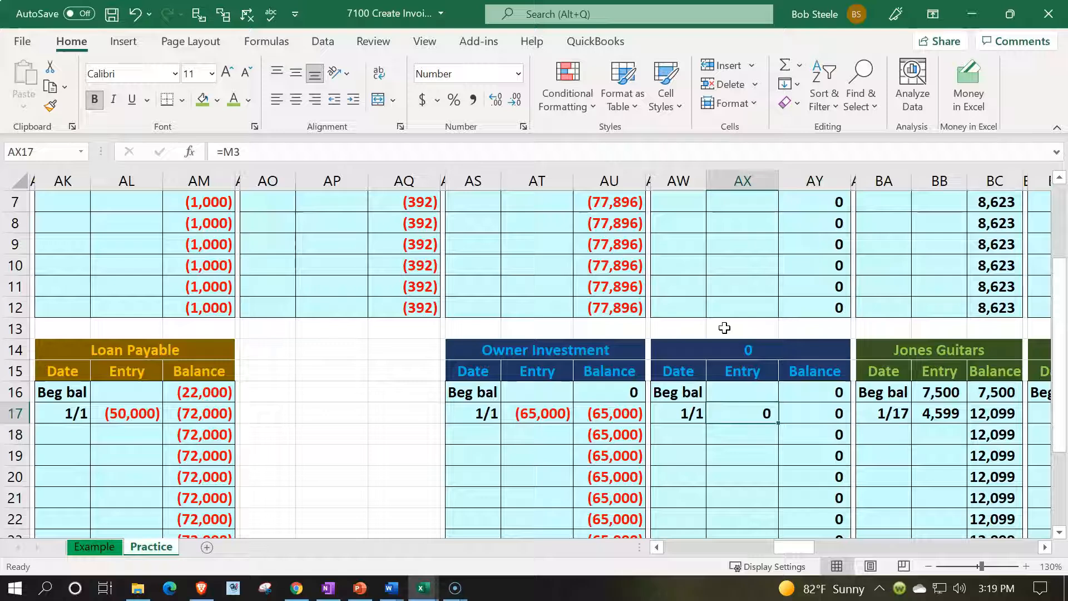
key(Left)
key(Up)
key(Up)
key(Up)
key(Up)
key(Up)
key(Up)
key(Up)
key(Up)
key(Up)
key(Up)
key(Up)
key(Up)
key(Up)
key(Up)
key(Up)
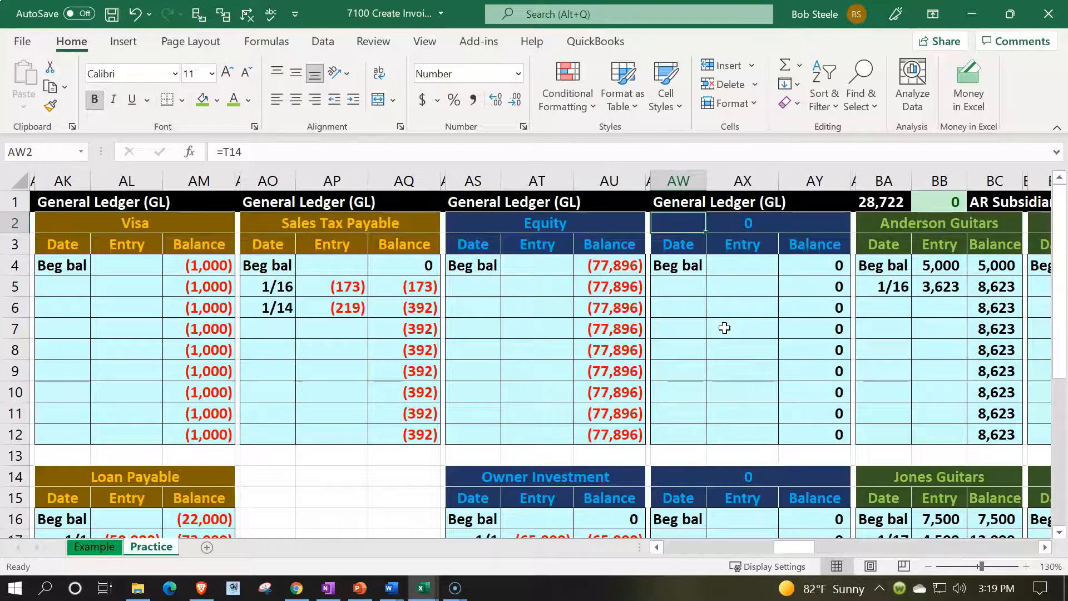
Link the title of the copied upper ledger in AW2 to the Sales account name in the trial balance, cell P16
text(=)
key(Left)
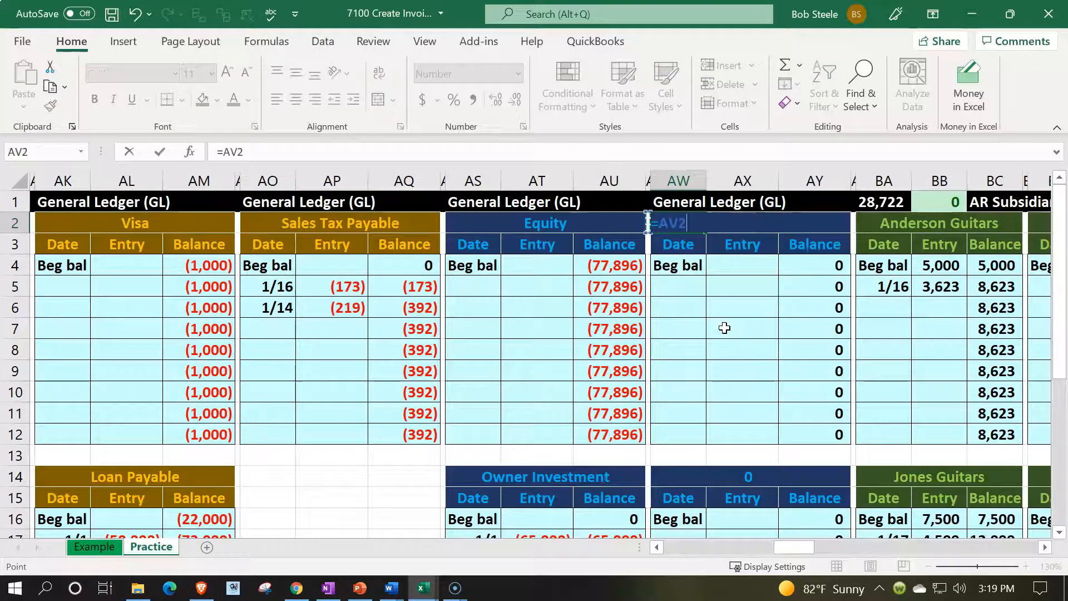
key(Left)
key(Left)
key(Left)
key(Left)
key(Left)
key(Left)
key(Left)
key(Left)
key(Left)
key(Left)
key(Left)
key(Left)
key(Left)
key(Left)
key(Left)
key(Left)
key(Left)
key(Left)
key(Left)
key(Left)
key(Left)
key(Left)
key(Left)
key(Left)
key(Left)
key(Left)
key(Left)
key(Left)
key(Left)
key(Left)
key(Left)
key(Left)
key(Left)
key(Left)
key(Left)
key(Left)
key(Left)
key(Down)
key(Down)
key(Down)
key(Down)
key(Down)
key(Down)
key(Down)
key(Down)
key(Down)
key(Down)
key(Down)
key(Down)
key(Down)
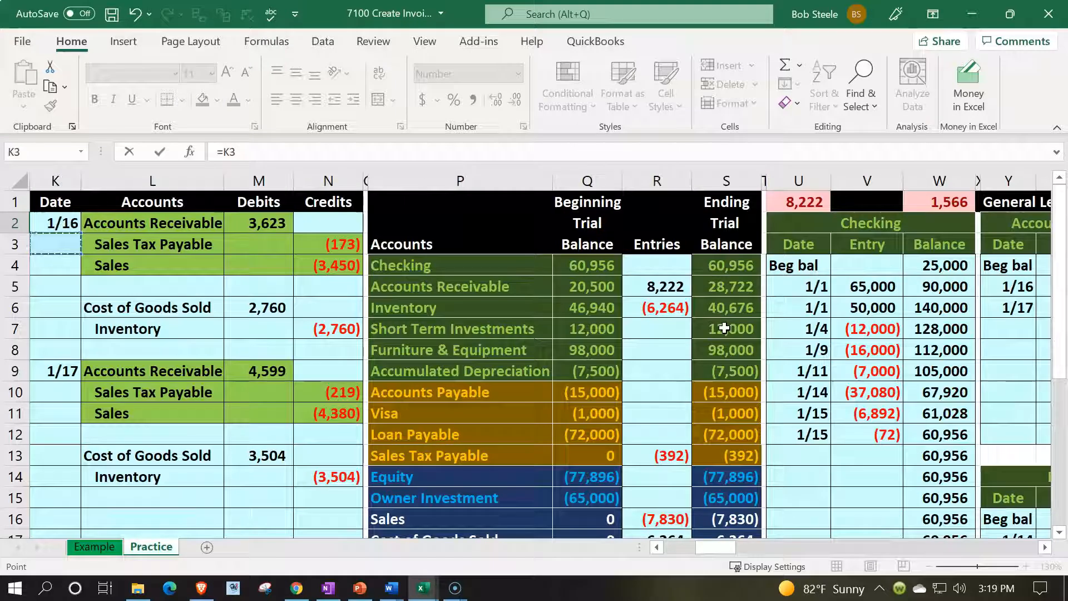
key(Right)
key(Right)
key(Right)
key(Right)
key(Right)
key(Down)
key(Return)
Complete the AW2 title formula of the copied upper ledger with a reference to the Sales account in P16
key(Right)
key(Right)
key(Down)
key(Down)
key(Down)
key(Down)
key(Down)
key(Down)
key(Down)
key(Down)
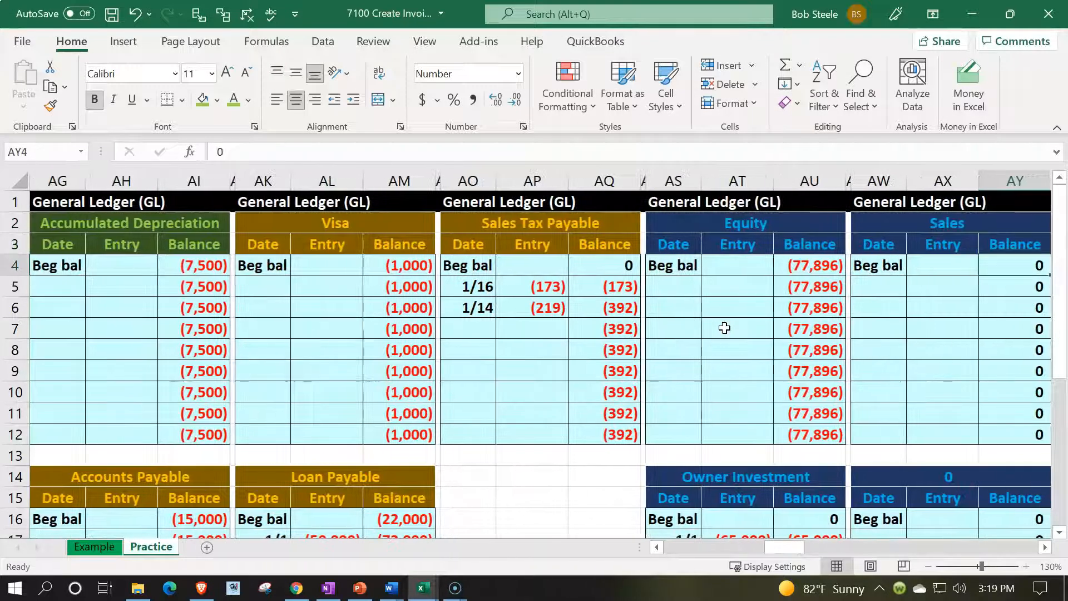
Link the title of the copied lower ledger in AW14 to the Cost of Goods Sold account name in the trial balance, cell P17
key(Down)
key(Down)
key(Down)
text(+)
key(Left)
key(Left)
key(Left)
key(Left)
key(Left)
key(Left)
key(Left)
key(Left)
key(Left)
key(Left)
key(Left)
key(Left)
key(Left)
key(Left)
key(Left)
key(Left)
key(Left)
key(Left)
key(Left)
key(Left)
key(Left)
key(Left)
key(Left)
key(Left)
key(Left)
key(Left)
key(Left)
key(Left)
key(Left)
key(Left)
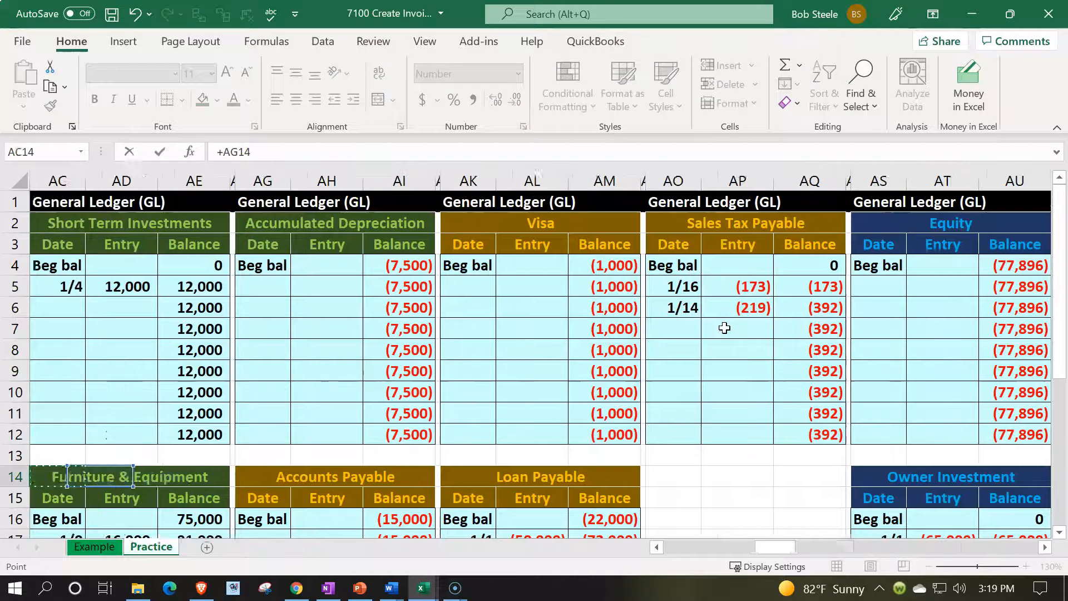
key(Down)
key(Down)
key(Down)
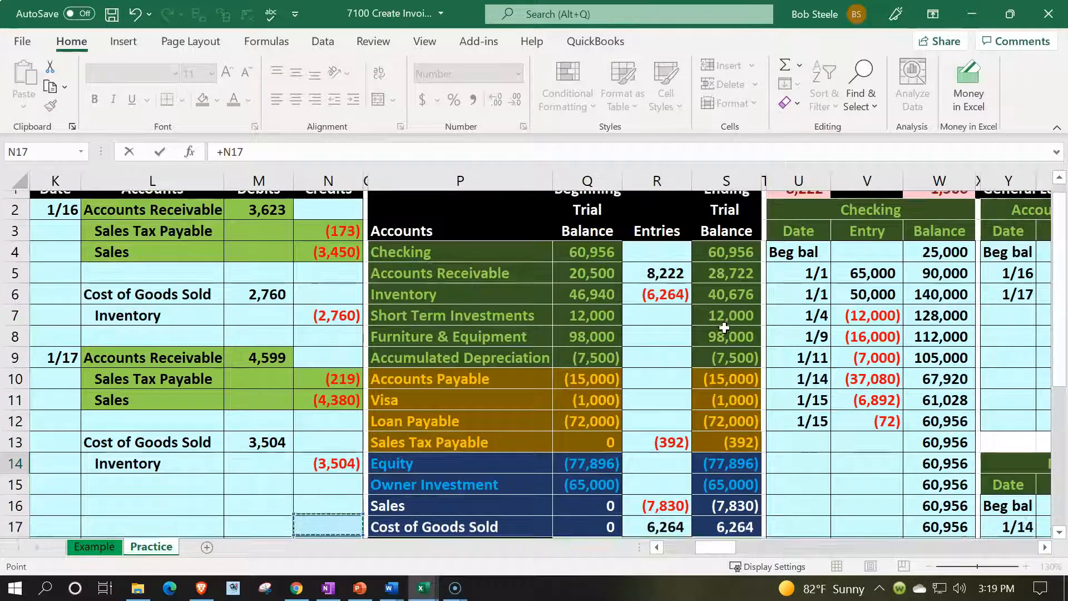
key(Right)
key(Right)
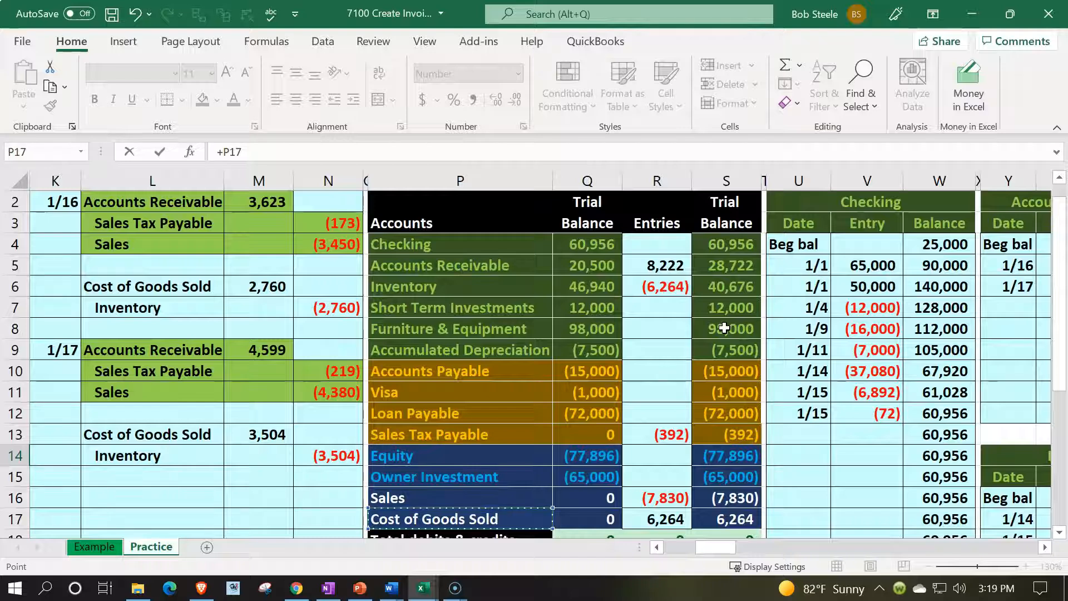
key(Return)
Set the font colour of the Sales and Cost of Goods Sold ledger headers, AW2:AY3 and AW14:AY15, to white
key(Right)
key(Right)
key(Right)
key(Right)
key(Right)
key(Right)
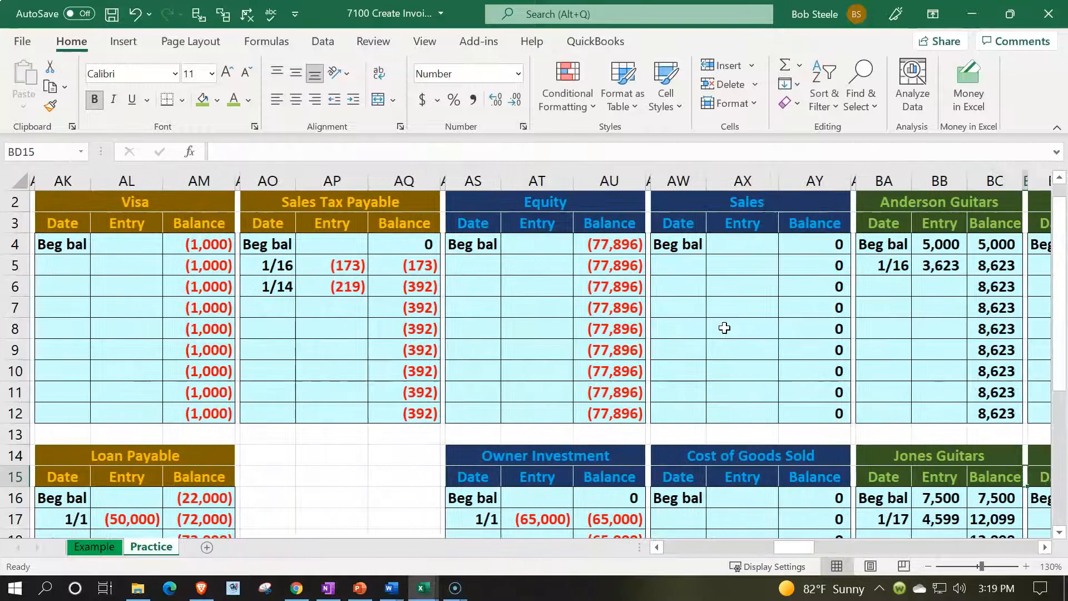
drag(718, 204, 782, 214)
drag(710, 448, 813, 483)
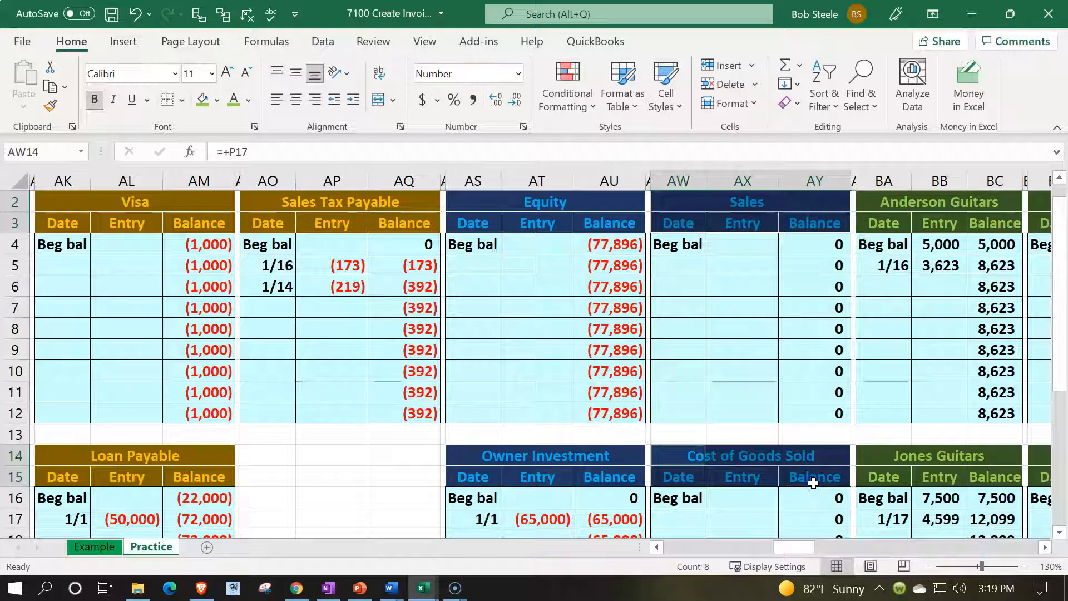
click(248, 100)
click(236, 169)
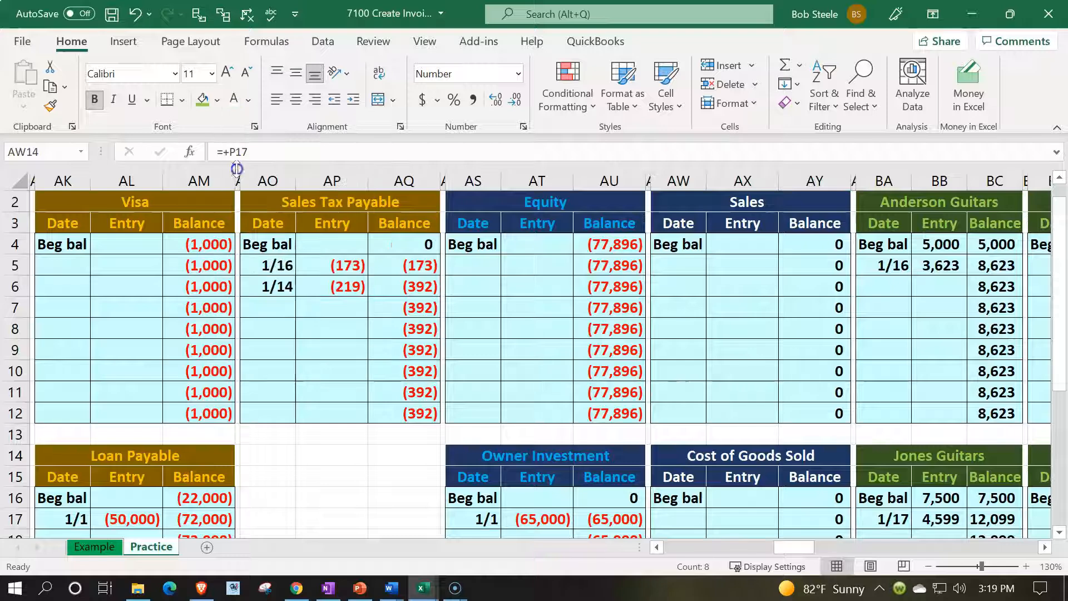
Enter the dates 1/16 and 1/17 in the Sales ledger, cells AW5 and AW6
click(718, 282)
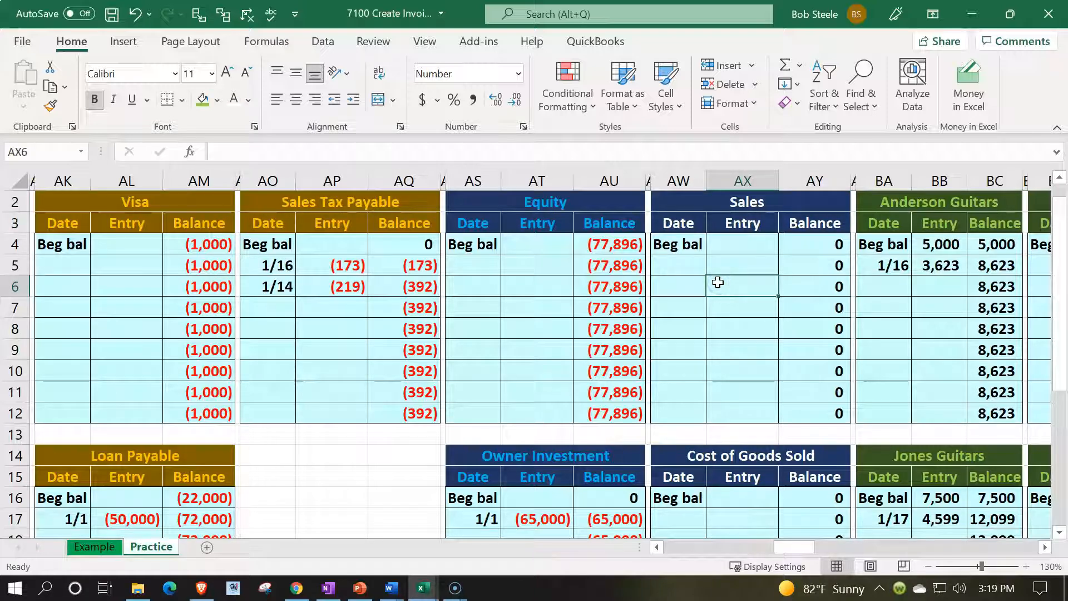
click(685, 270)
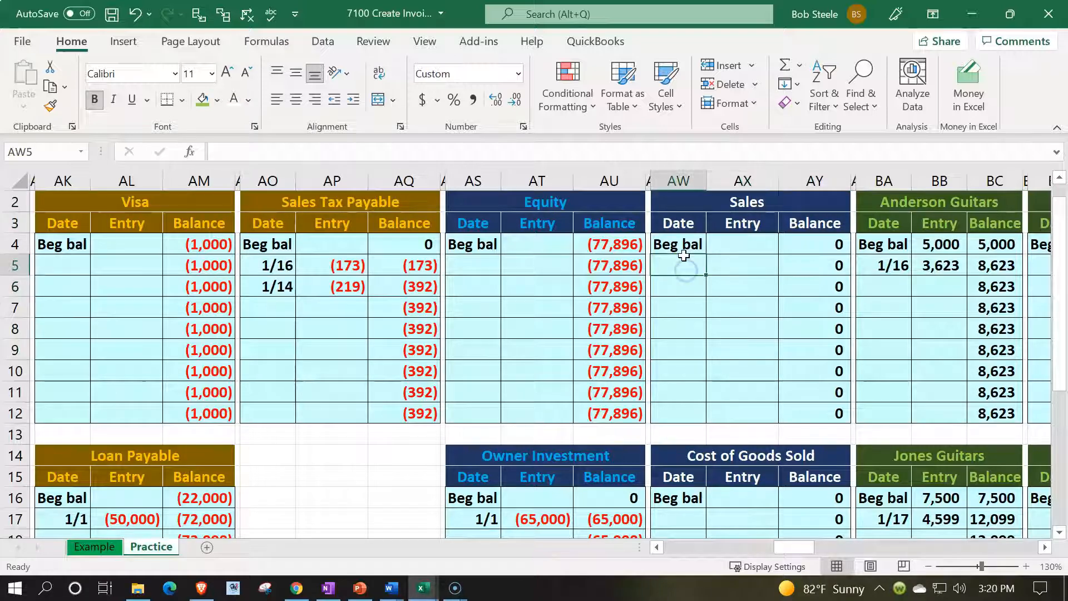
text(1/16)
key(Return)
text(1/17)
key(Return)
Post the 1/16 sales entry in AX5 of the Sales ledger by linking it to the journal's Sales credit in N4
key(Right)
key(Up)
key(Up)
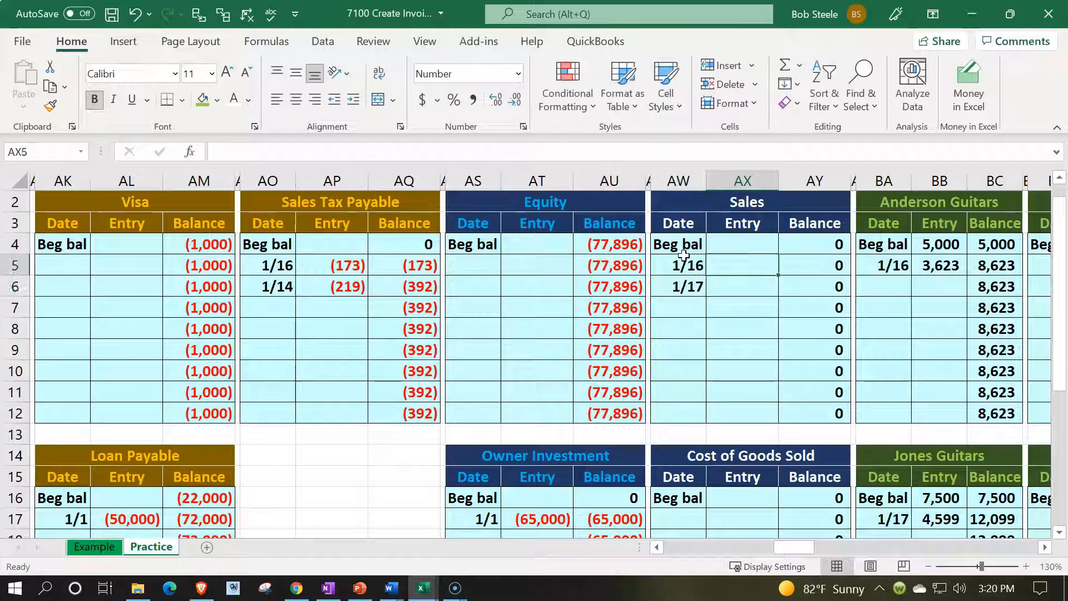
key(Left)
key(Left)
key(Left)
key(Left)
key(Left)
key(Left)
key(Left)
key(Left)
key(Left)
key(Left)
key(Left)
key(Left)
key(Left)
key(Left)
key(Left)
key(Left)
key(Left)
key(Left)
key(Left)
key(Left)
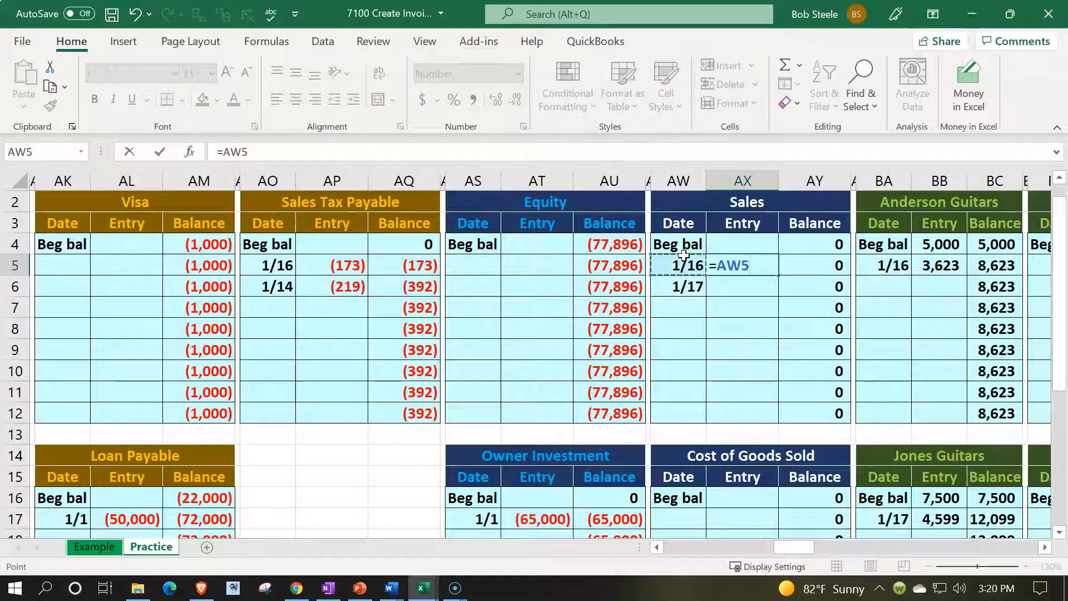
key(Left)
key(Left)
key(Left)
key(Down)
key(Down)
key(Right)
key(Right)
key(Right)
key(Up)
key(Up)
key(Up)
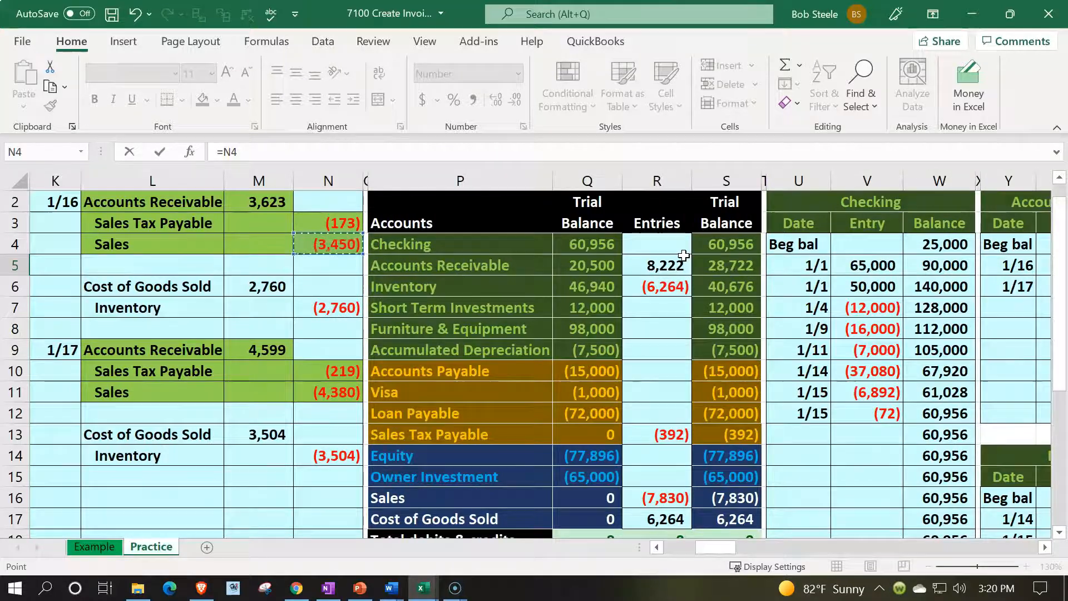
key(Return)
Post the 1/17 sales entry in AX6 of the Sales ledger by linking it to the journal's Sales credit in N11
text(1/17)
key(Tab)
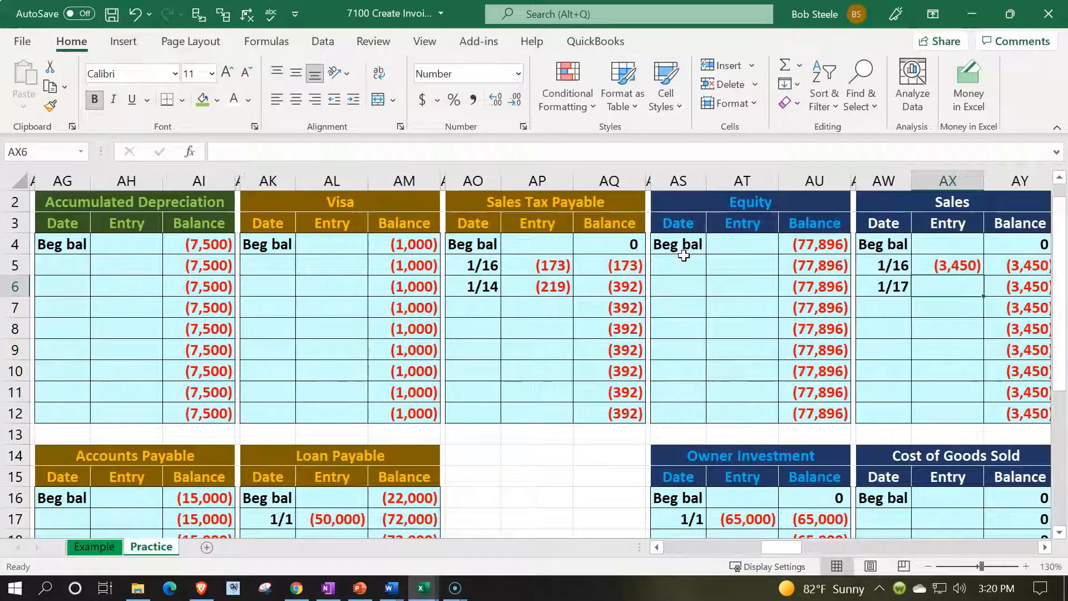
text(=)
key(Left)
key(Left)
key(Left)
key(Left)
key(Left)
key(Left)
key(Left)
key(Left)
key(Left)
key(Left)
key(Left)
key(Left)
key(Left)
key(Left)
key(Left)
key(Left)
key(Left)
key(Left)
key(Left)
key(Left)
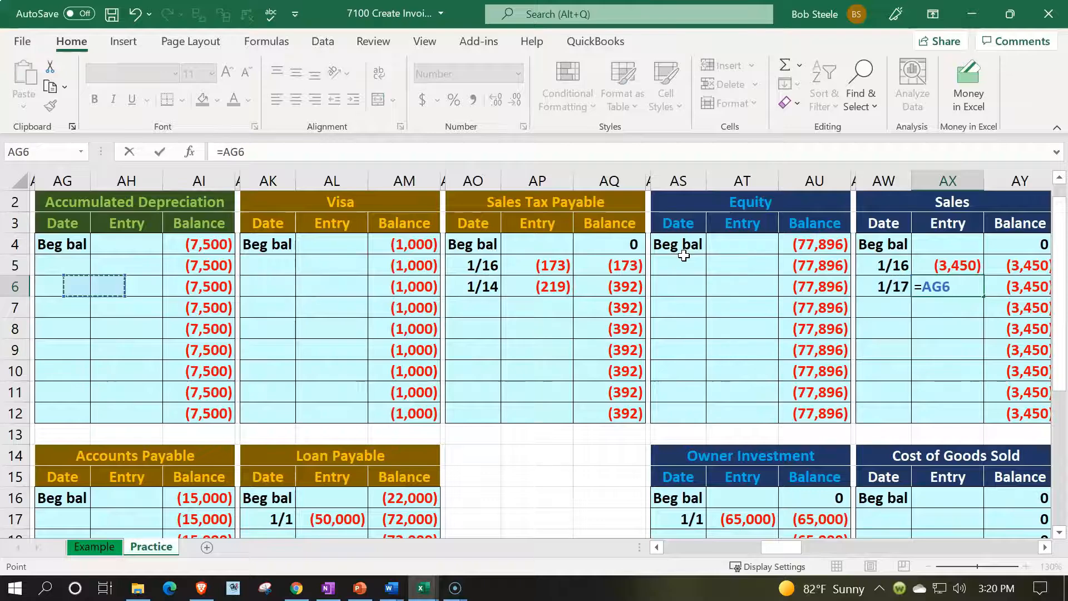
key(Left)
key(Left)
key(Left)
key(Left)
key(Left)
key(Left)
key(Left)
key(Left)
key(Left)
key(Left)
key(Down)
key(Down)
key(Down)
key(Down)
key(Down)
key(Right)
key(Right)
key(Right)
key(Return)
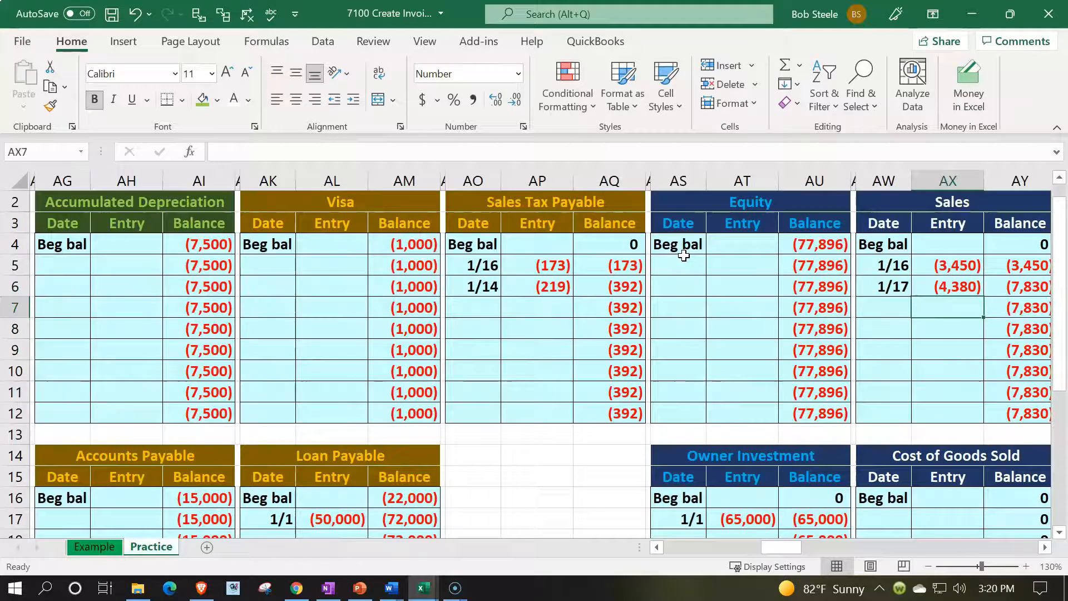
Compare the running balance in the Sales ledger with the Sales line of the trial balance in S16
key(Right)
key(Right)
key(Right)
key(Right)
key(Up)
key(Up)
key(Up)
key(Left)
key(Left)
key(Down)
key(Down)
key(Left)
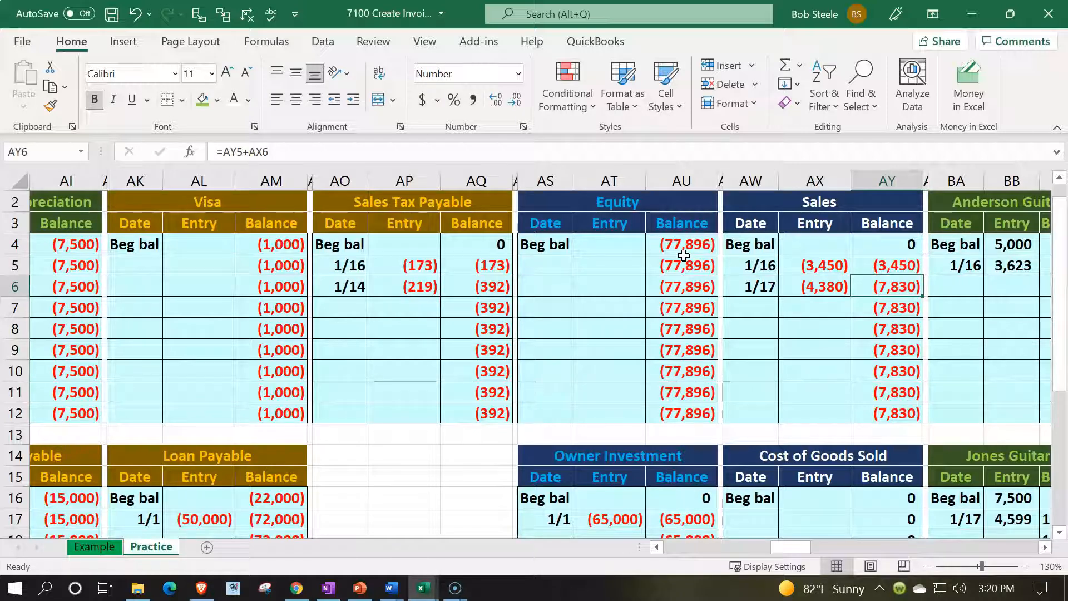
key(Left)
key(Left)
key(Left)
key(Left)
key(Left)
key(Left)
key(Left)
key(Left)
key(Left)
key(Left)
key(Left)
key(Left)
key(Left)
key(Left)
key(Left)
key(Left)
key(Left)
key(Left)
key(Left)
key(Left)
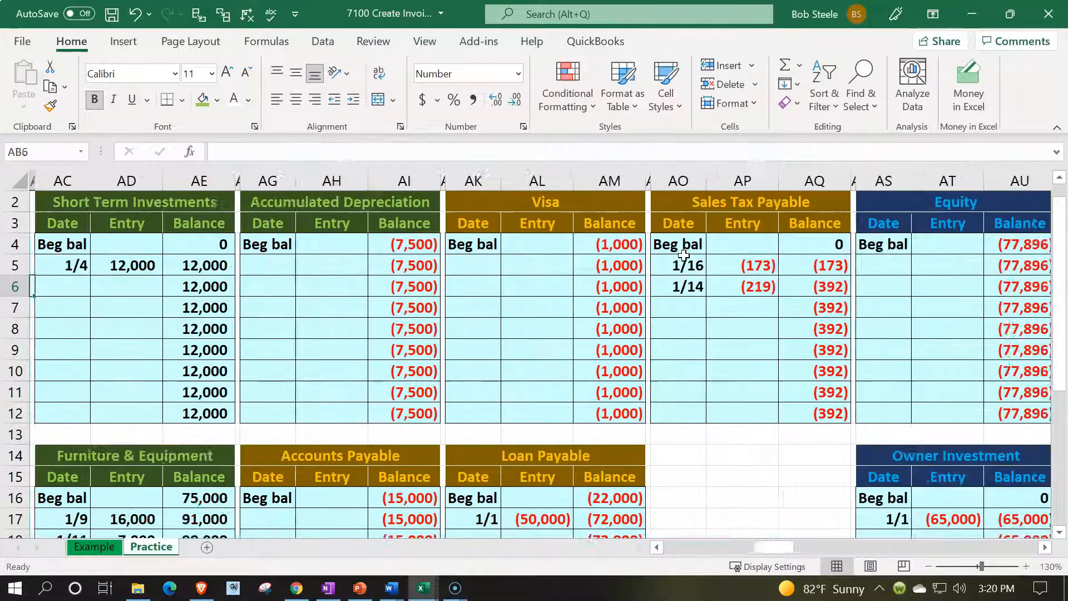
key(Left)
key(Left)
key(Left)
key(Left)
key(Left)
key(Left)
key(Left)
key(Left)
key(Left)
key(Left)
key(Left)
key(Left)
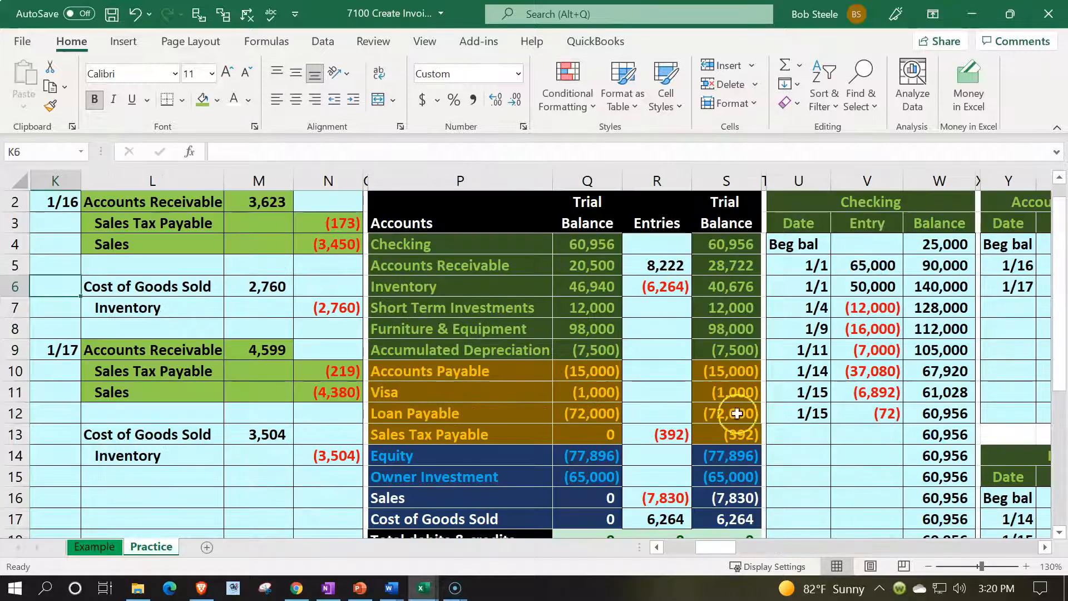
click(739, 499)
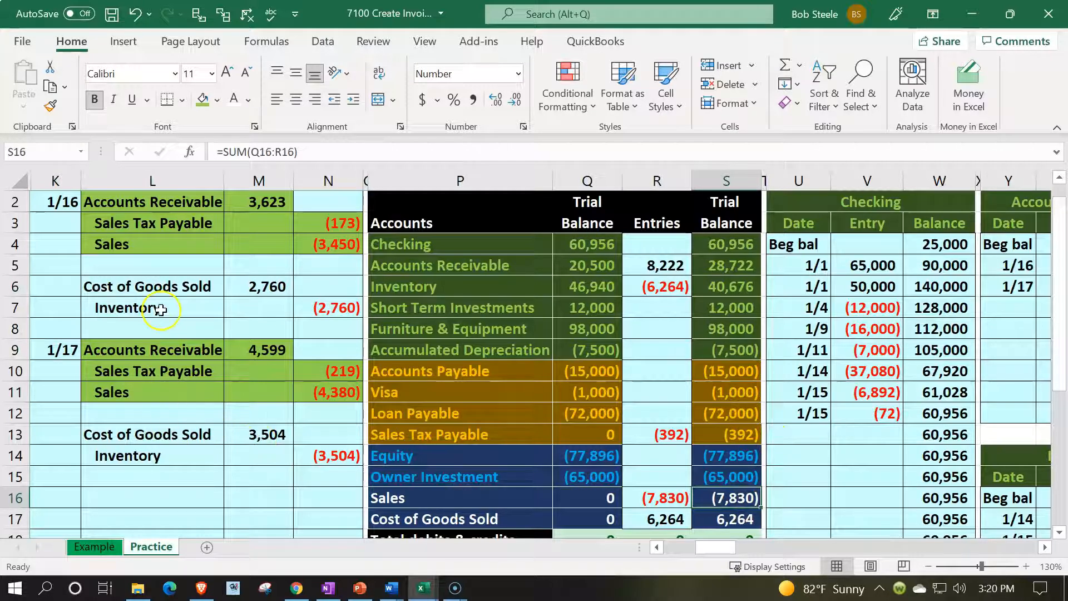
Fill the journal's two Cost of Goods Sold lines, L6:N6 and L13:N13, with green to mark them for posting
drag(156, 286, 296, 285)
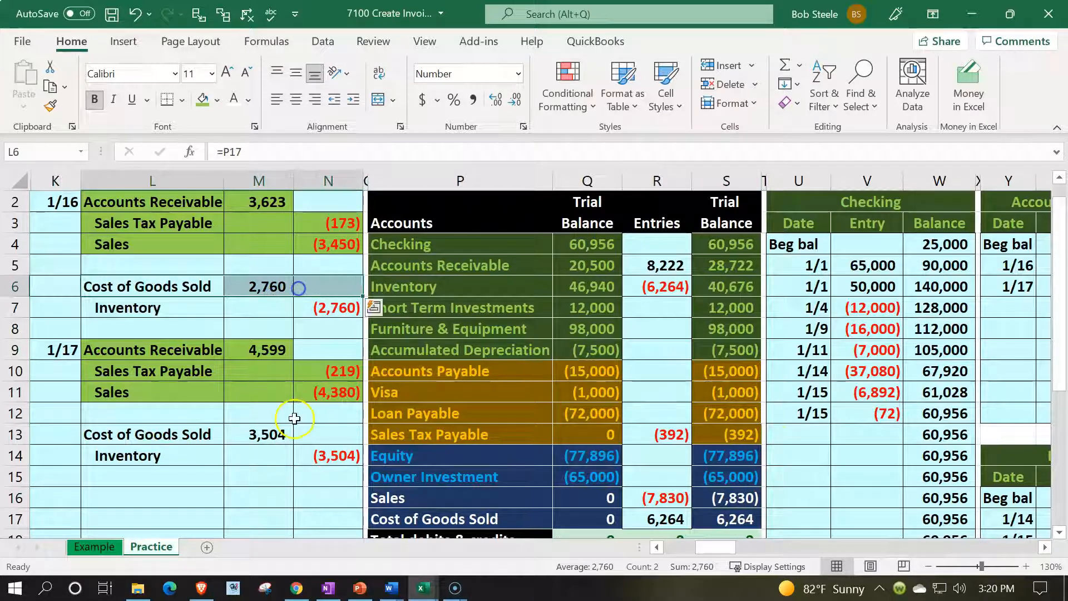
drag(207, 433, 296, 431)
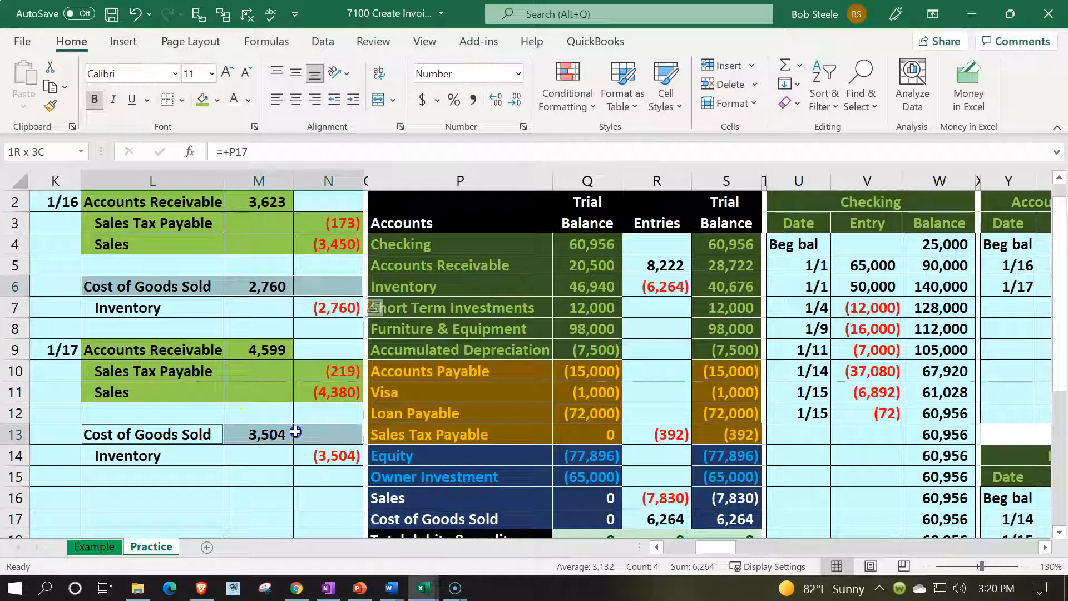
click(202, 99)
click(299, 283)
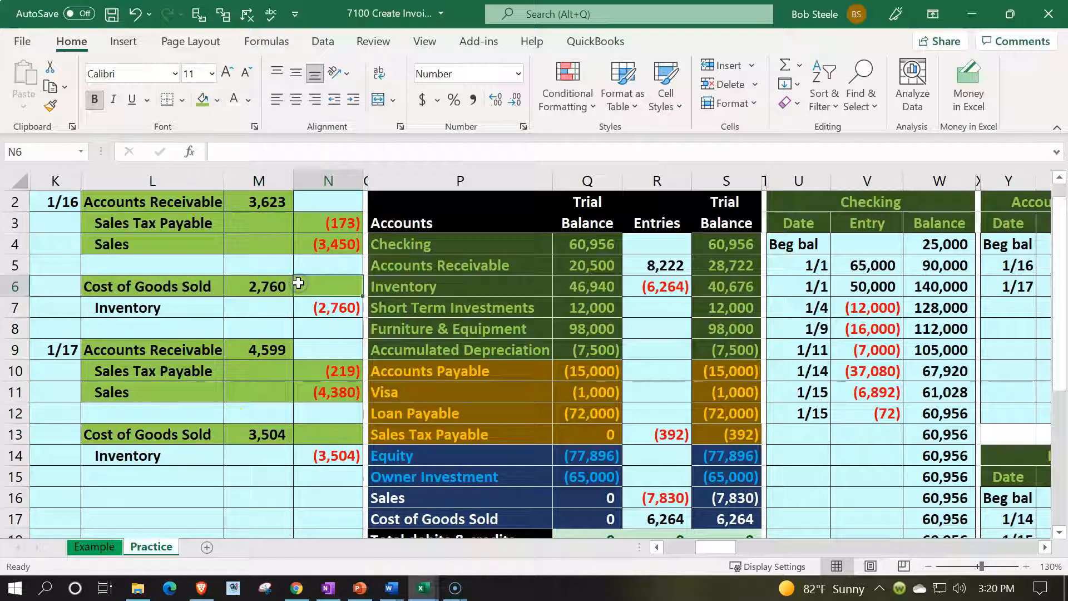
Enter the dates 1/16 and 1/17 in AW17 and AW18 of the Cost of Goods Sold ledger by linking them to AW5 and AW6
key(Right)
key(Right)
key(Right)
key(Right)
key(Right)
key(Right)
key(Right)
key(Right)
key(Right)
key(Right)
key(Right)
key(Right)
key(Right)
key(Right)
key(Right)
key(Right)
key(Right)
key(Right)
key(Right)
key(Right)
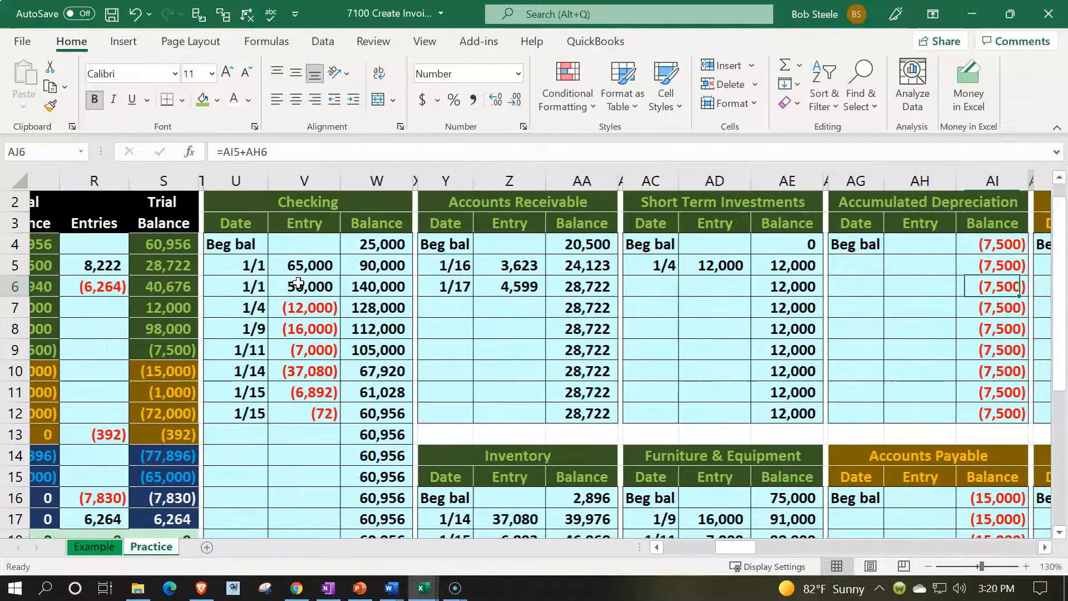
key(Right)
key(Right)
key(Right)
key(Right)
key(Right)
key(Right)
key(Right)
key(Right)
key(Right)
key(Right)
key(Right)
key(Right)
key(Right)
key(Right)
key(Right)
key(Right)
key(Right)
key(Right)
key(Right)
key(Right)
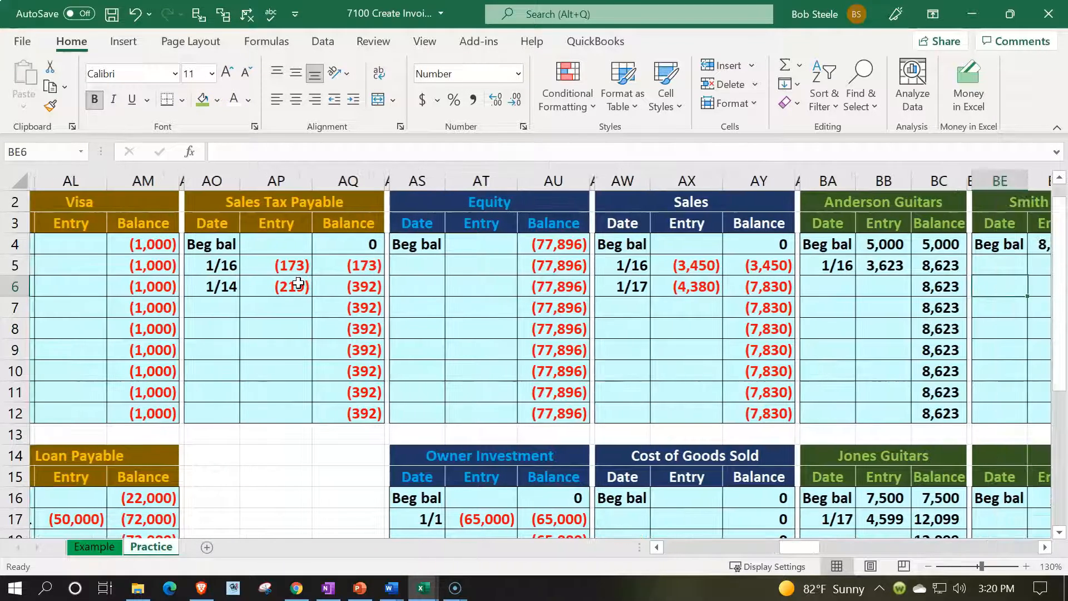
key(Right)
key(Left)
key(Left)
key(Left)
key(Left)
key(Left)
key(Left)
key(Down)
key(Down)
key(Down)
key(Down)
key(Down)
key(Down)
key(Down)
key(Down)
key(Down)
key(Down)
key(Left)
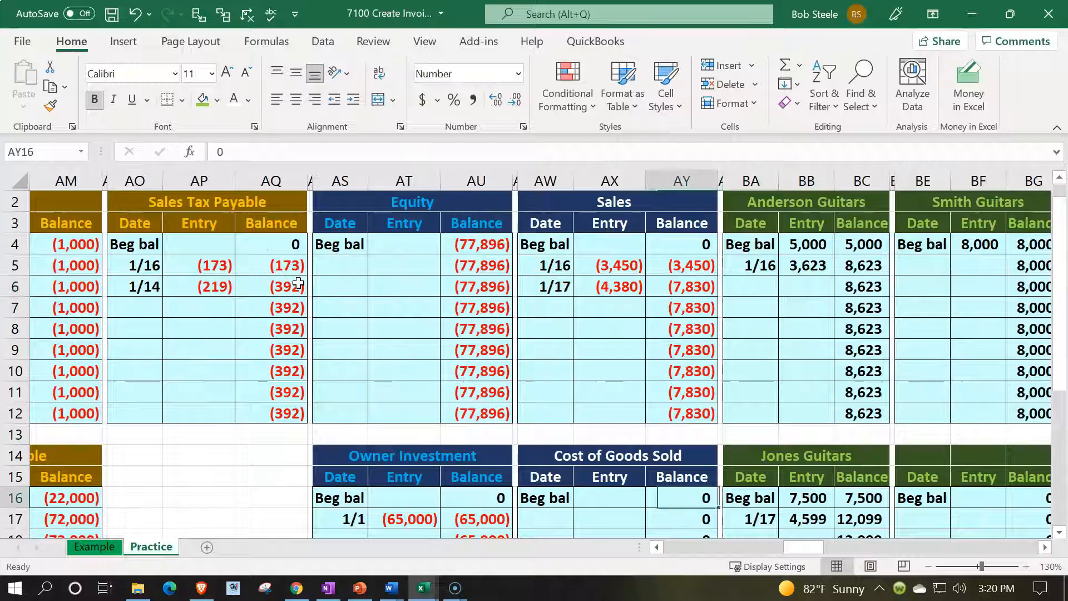
key(Left)
key(Left)
key(Down)
text(+)
key(Up)
key(Up)
key(Up)
key(Up)
key(Up)
key(Up)
key(Up)
key(Up)
key(Up)
key(Up)
key(Up)
key(Up)
key(Return)
text(+)
key(Up)
key(Up)
key(Up)
key(Up)
key(Up)
key(Up)
key(Up)
key(Up)
key(Up)
key(Up)
key(Up)
key(Up)
key(Return)
Post the 1/16 entry in AX17 of the Cost of Goods Sold ledger by linking it to the journal's Cost of Goods Sold debit in M6
key(Right)
key(Up)
key(Up)
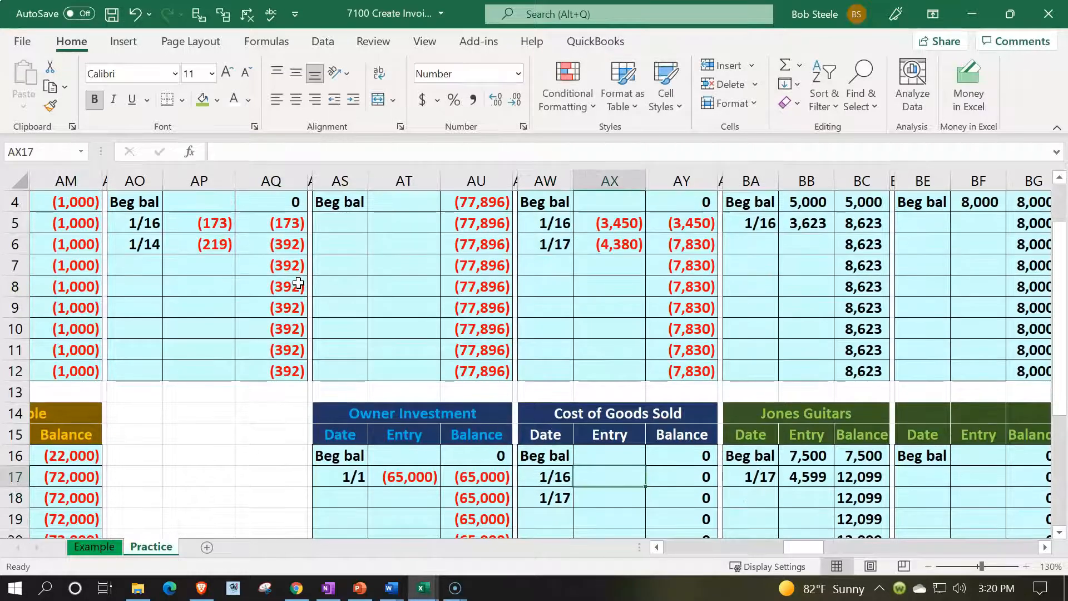
text(=)
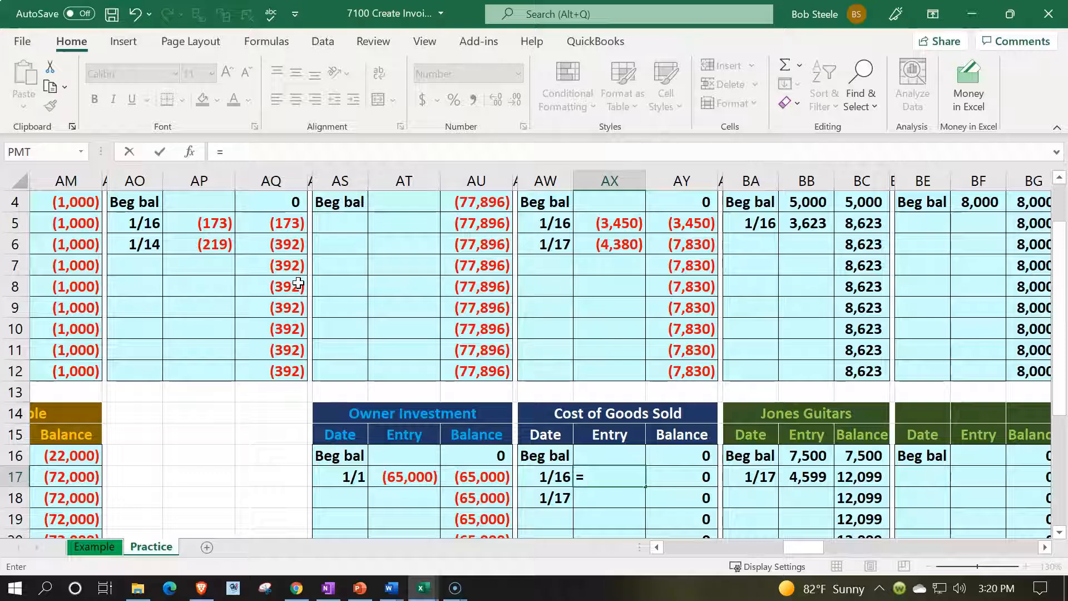
key(Left)
key(Left)
key(Left)
key(Left)
key(Left)
key(Left)
key(Left)
key(Left)
key(Left)
key(Left)
key(Left)
key(Left)
key(Left)
key(Left)
key(Left)
key(Left)
key(Left)
key(Left)
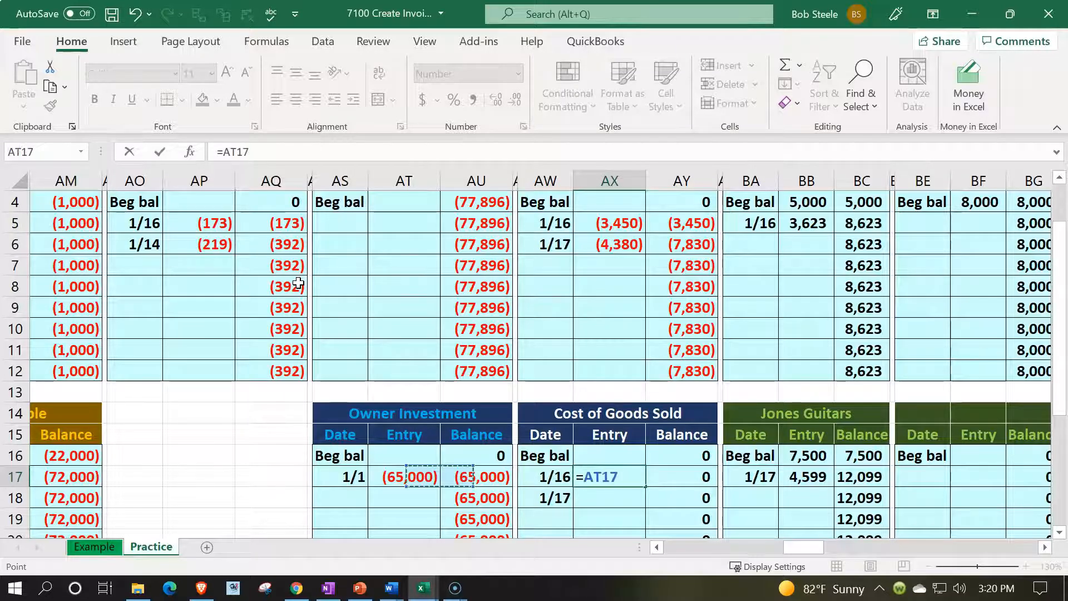
key(Left)
key(Left)
key(Left)
key(Left)
key(Left)
key(Left)
key(Left)
key(Left)
key(Left)
key(Left)
key(Left)
key(Left)
key(Left)
key(Left)
key(Left)
key(Left)
key(Left)
key(Left)
key(Left)
key(Left)
key(Up)
key(Up)
key(Up)
key(Up)
key(Up)
key(Up)
key(Up)
key(Up)
key(Up)
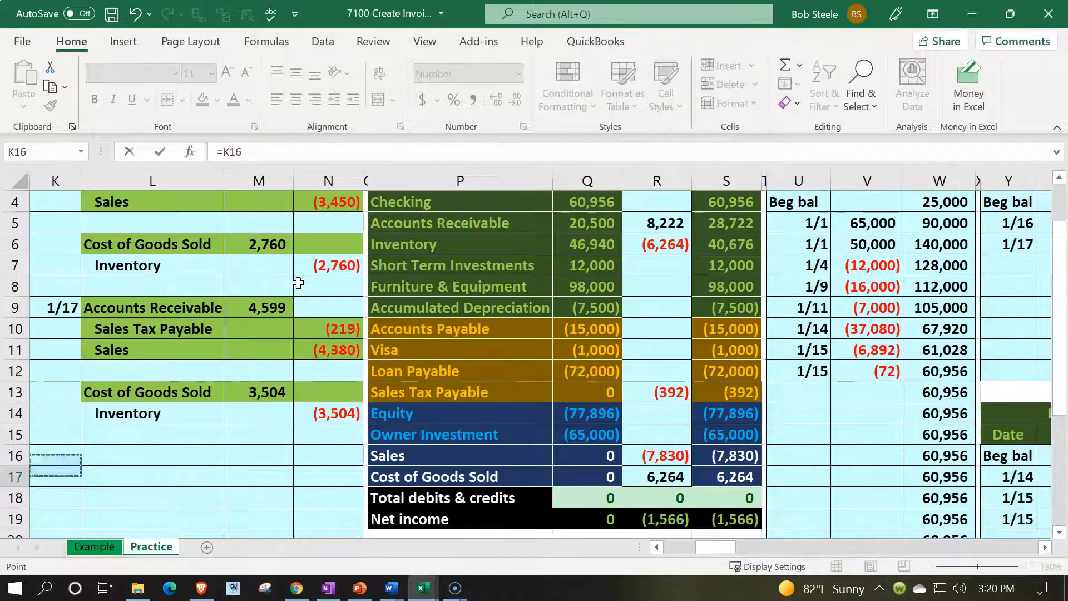
key(Right)
key(Right)
key(Up)
key(Up)
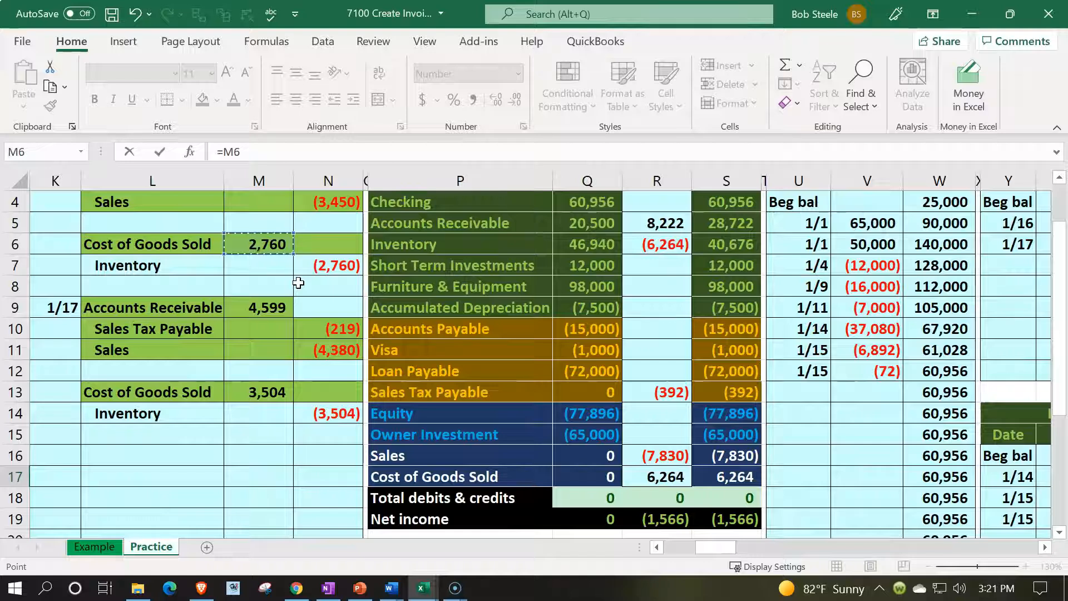
key(Return)
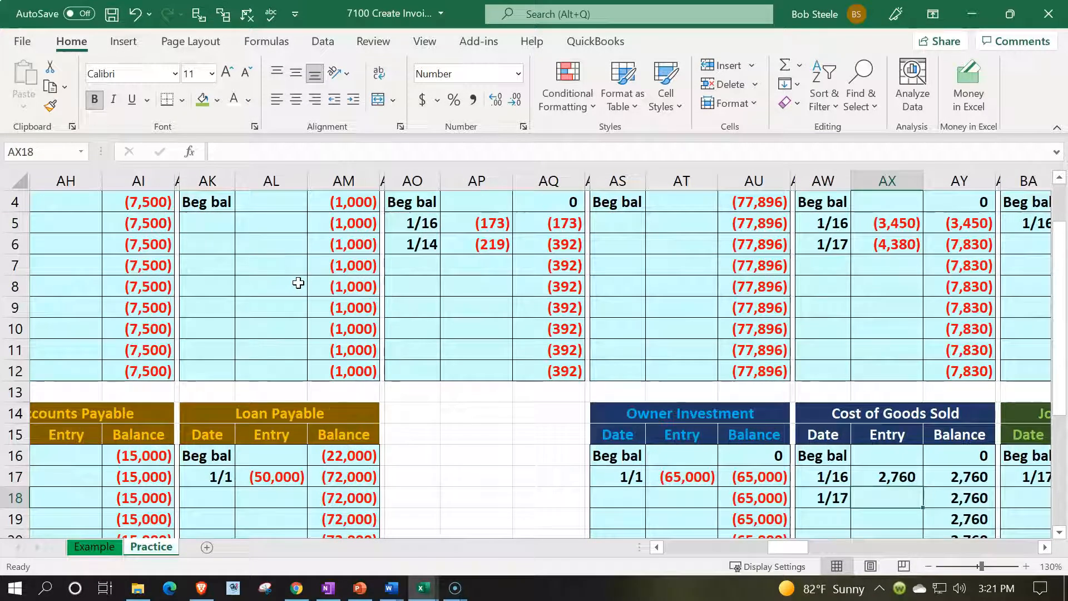
Post the 1/17 entry in AX18 of the Cost of Goods Sold ledger by linking it to the journal's debit in M13
text(=)
key(Left)
key(Left)
key(Left)
key(Left)
key(Left)
key(Left)
key(Left)
key(Left)
key(Left)
key(Left)
key(Left)
key(Left)
key(Left)
key(Left)
key(Left)
key(Left)
key(Left)
key(Left)
key(Left)
key(Left)
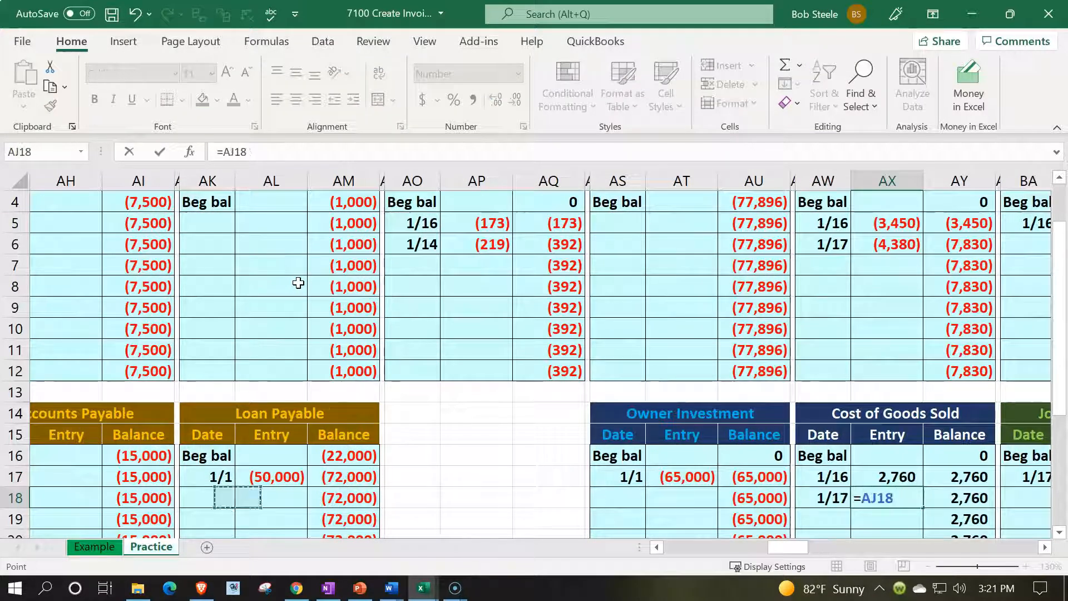
key(Left)
key(Left)
key(Left)
key(Left)
key(Left)
key(Left)
key(Left)
key(Left)
key(Left)
key(Left)
key(Left)
key(Left)
key(Left)
key(Left)
key(Left)
key(Up)
key(Up)
key(Up)
key(Up)
key(Up)
key(Right)
key(Right)
key(Right)
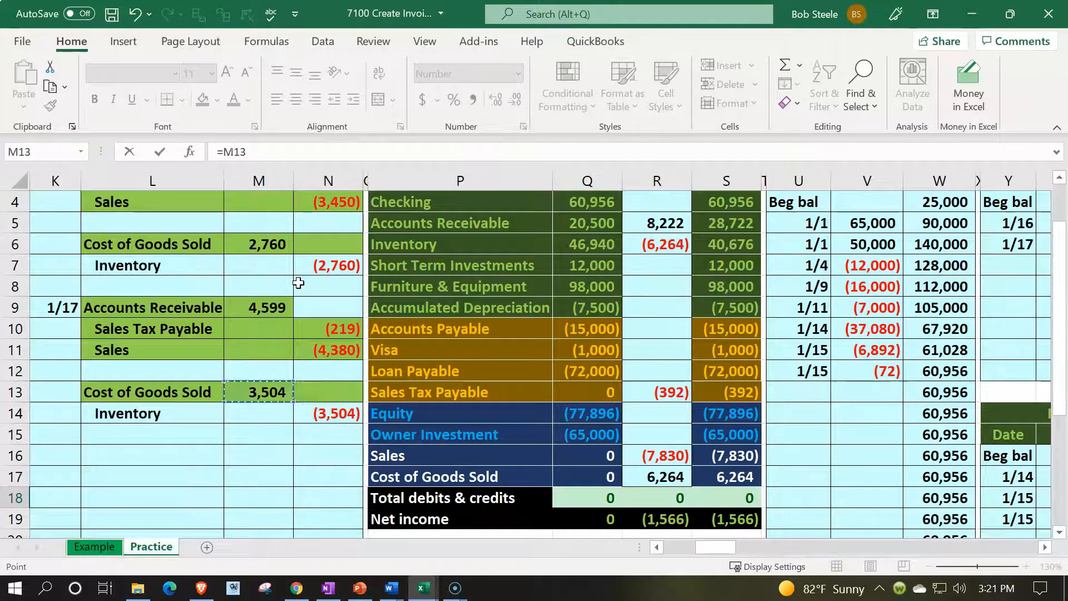
key(Return)
Compare the Cost of Goods Sold ledger's running balance in AY18 with the account's ending trial balance in S17
key(Right)
key(Right)
key(Right)
key(Left)
key(Left)
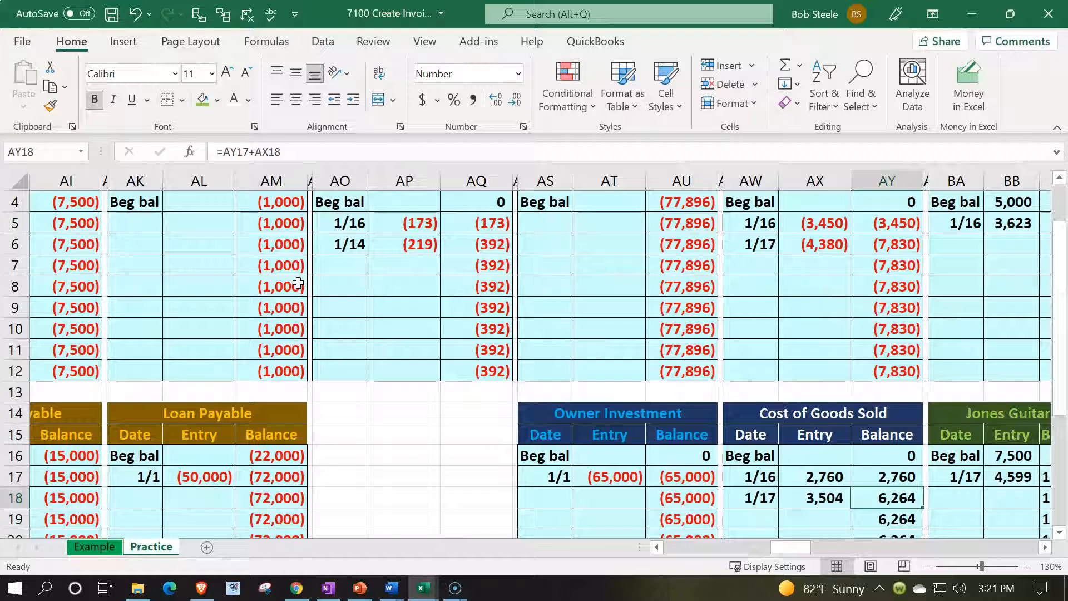
key(Left)
key(Left)
key(Left)
key(Left)
key(Left)
key(Left)
key(Left)
key(Left)
key(Left)
key(Left)
key(Left)
key(Left)
key(Left)
key(Left)
key(Left)
key(Left)
key(Left)
key(Left)
key(Left)
key(Left)
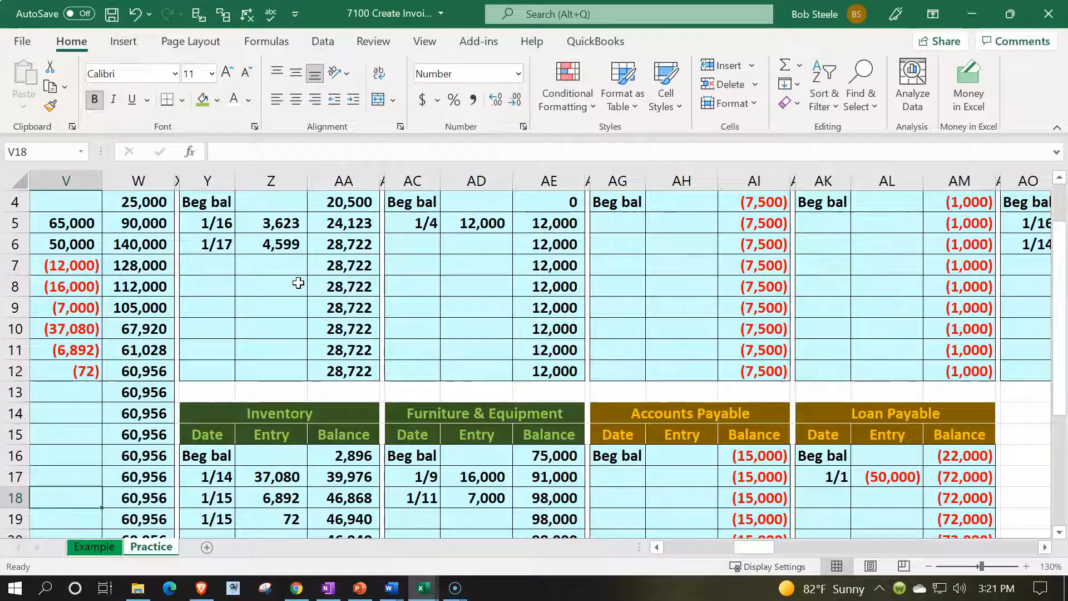
key(Left)
key(Left)
key(Left)
key(Left)
key(Left)
key(Left)
key(Left)
key(Left)
key(Left)
key(Left)
key(Left)
click(746, 473)
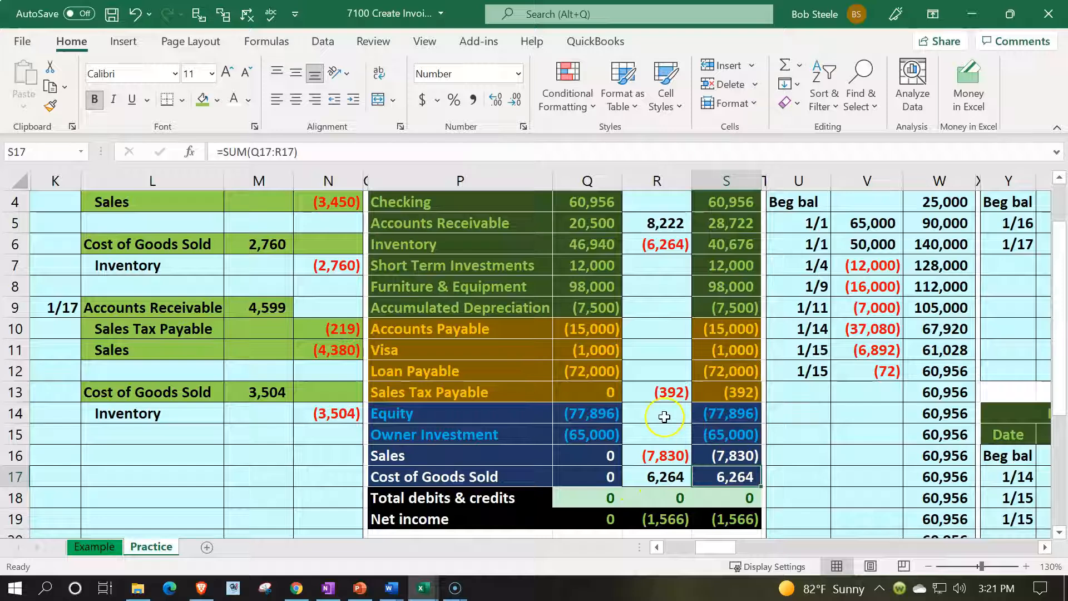
Enter the dates 1/16 and 1/17 in Y20 and Y21 of the Inventory ledger
scroll(538, 401, up, 1)
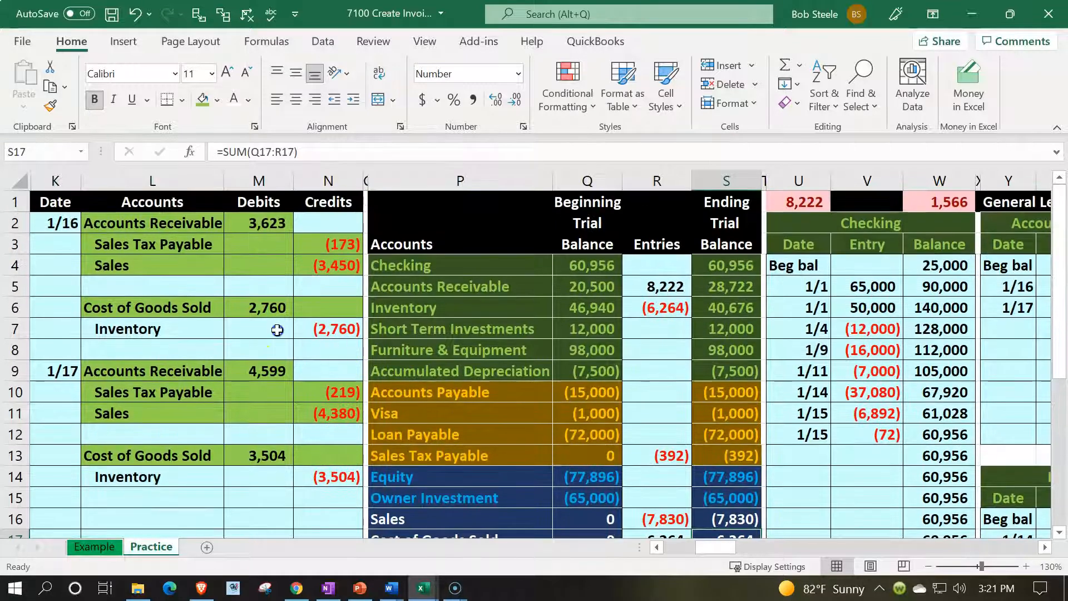
click(277, 330)
key(Right)
key(Right)
key(Right)
key(Right)
key(Right)
key(Right)
key(Right)
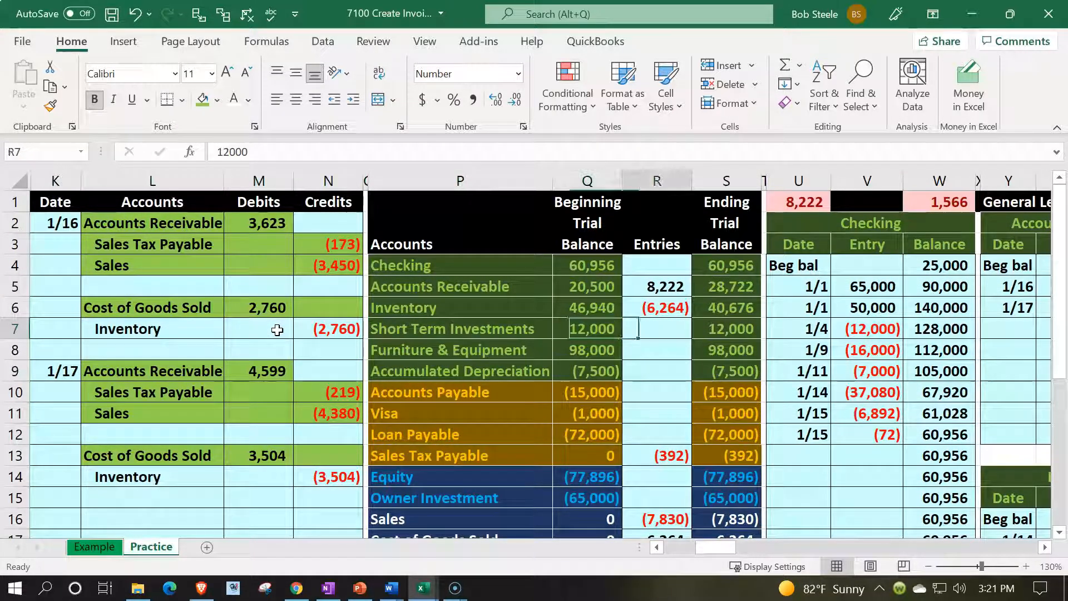
key(Right)
key(Right)
key(Right)
key(Right)
key(Right)
key(Right)
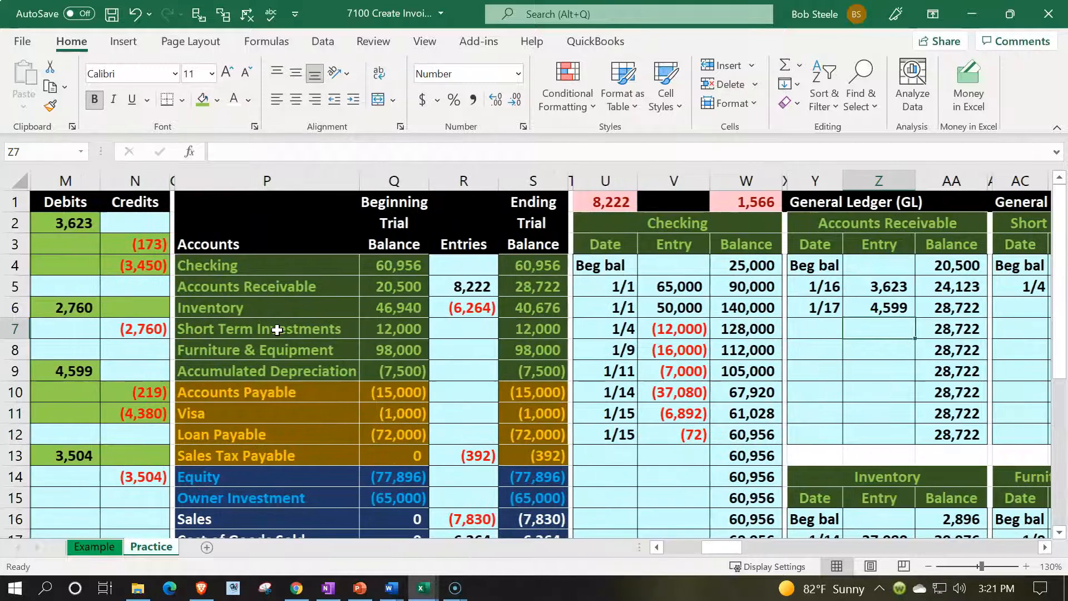
key(Right)
key(Right)
key(Right)
key(Right)
key(Down)
key(Down)
key(Down)
key(Down)
key(Down)
key(Down)
key(Down)
key(Down)
key(Down)
key(Down)
key(Down)
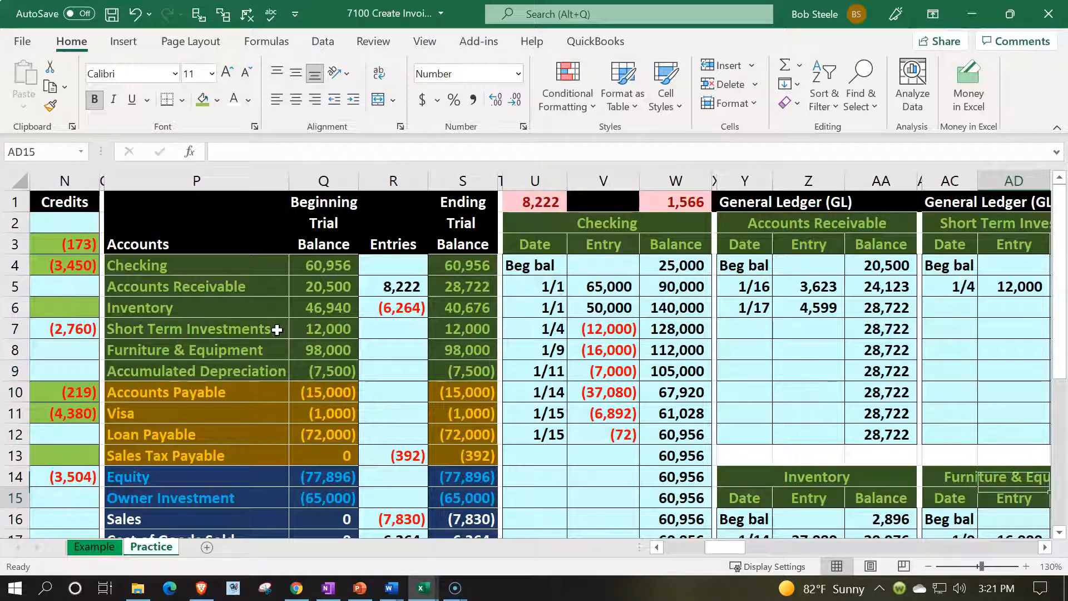
key(Down)
key(Down)
key(Down)
key(Down)
key(Down)
key(Left)
key(Left)
key(Left)
key(Left)
key(Left)
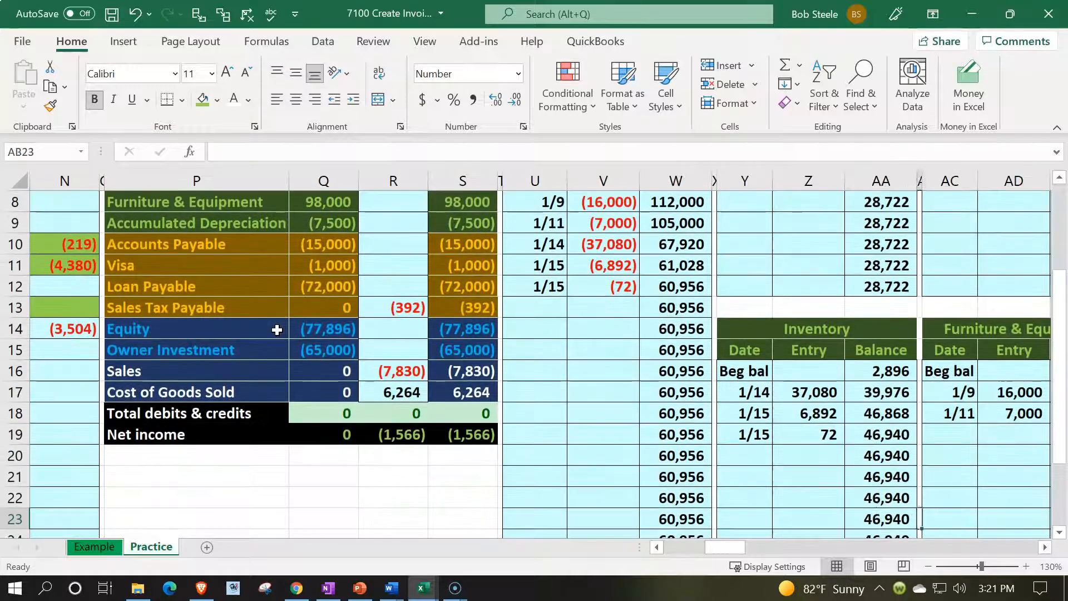
key(Up)
key(Up)
key(Up)
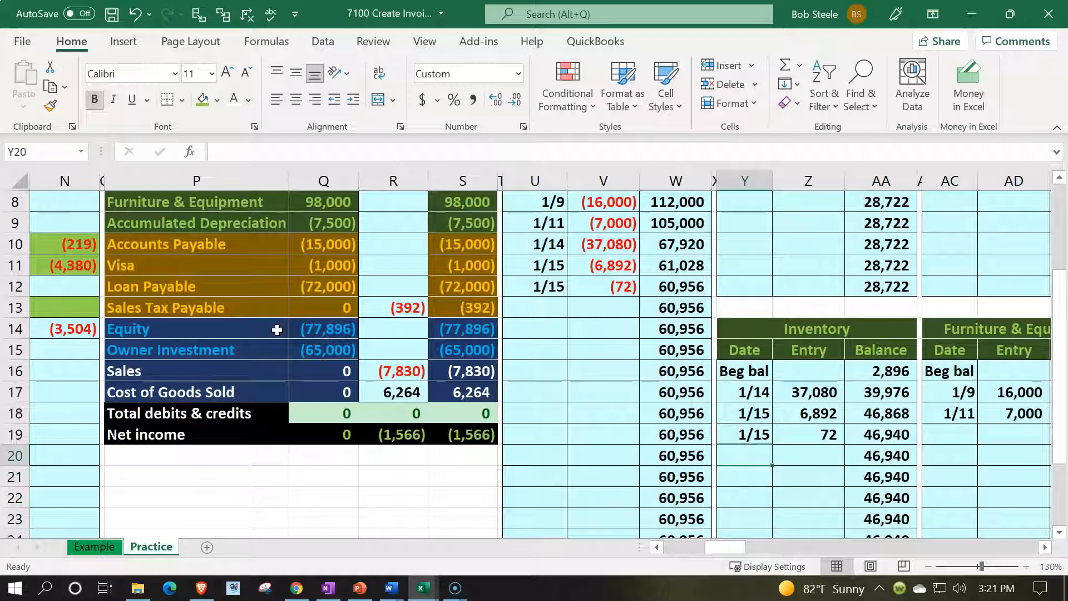
text(1/)
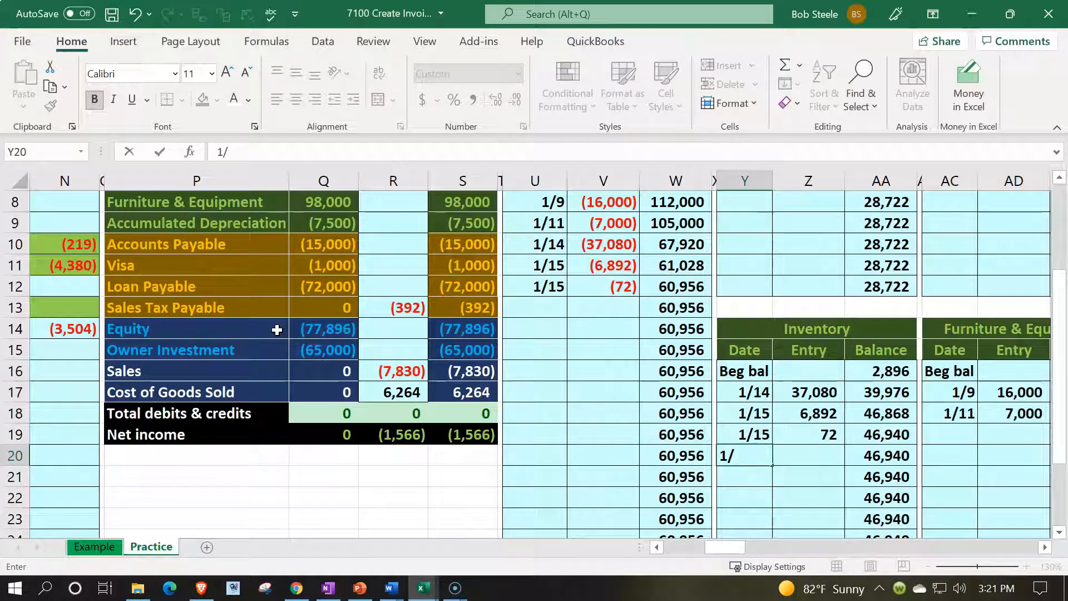
text(16)
key(Return)
text(1/17)
key(Return)
Post the 1/16 entry in Z20 of the Inventory ledger by linking it to the journal's Inventory credit in N7
key(Right)
key(Up)
key(Up)
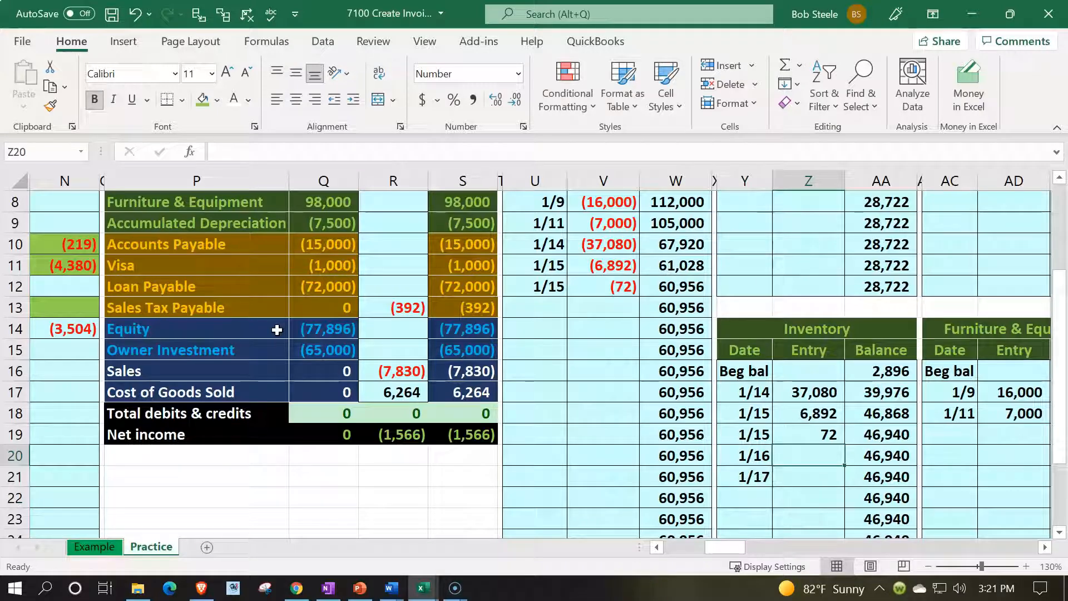
text(=)
key(Left)
key(Left)
key(Left)
key(Left)
key(Left)
key(Left)
key(Left)
key(Left)
key(Left)
key(Left)
key(Left)
key(Left)
key(Left)
key(Left)
key(Up)
key(Up)
key(Up)
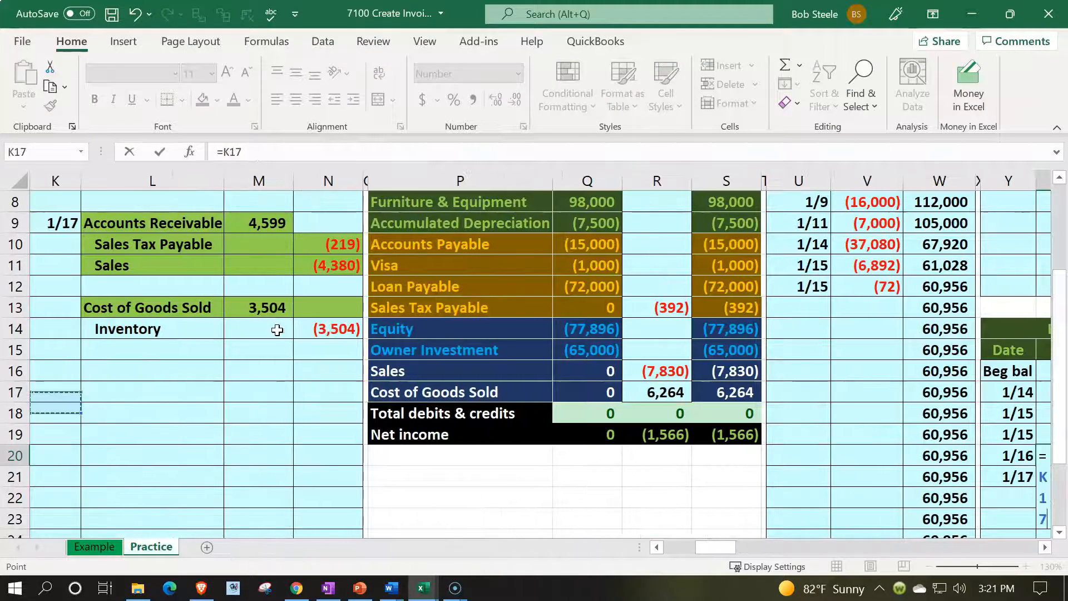
key(Up)
key(Up)
key(Up)
key(Up)
key(Up)
key(Up)
key(Up)
key(Up)
key(Up)
key(Up)
key(Right)
key(Right)
key(Right)
key(Return)
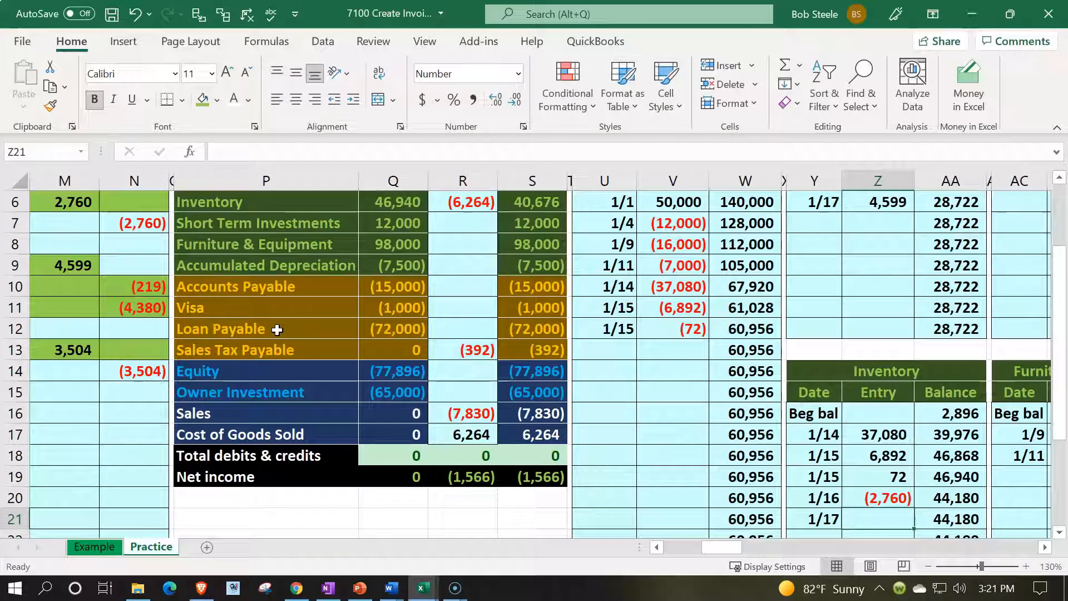
Post the 1/17 entry in Z21 of the Inventory ledger by linking it to the journal's Inventory credit in N14
text(=)
key(Left)
key(Left)
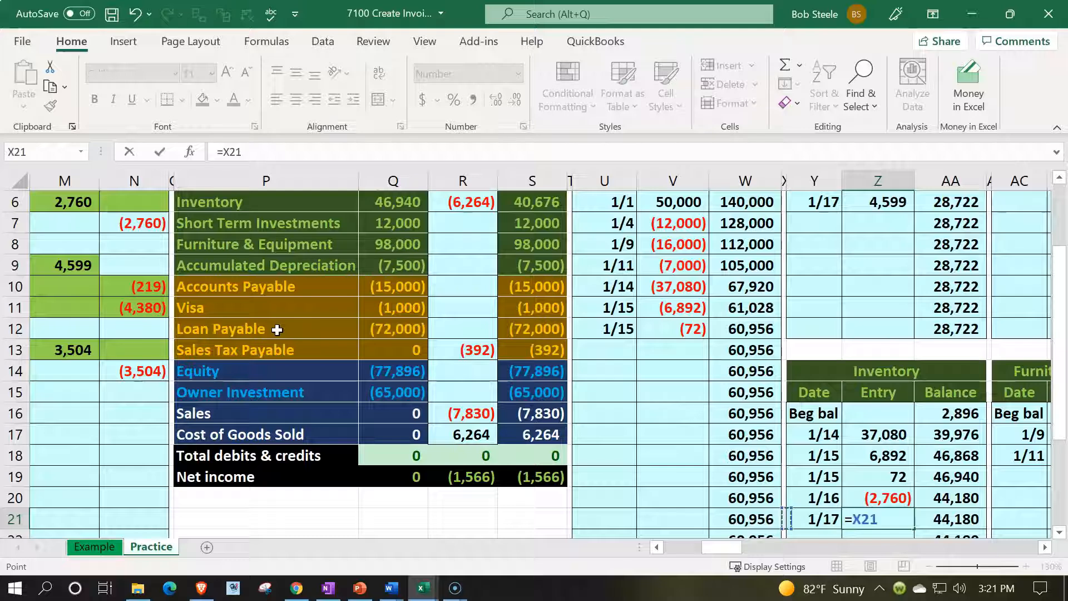
key(Left)
key(Left)
key(Left)
key(Left)
key(Left)
key(Left)
key(Left)
key(Left)
key(Left)
key(Left)
key(Left)
key(Left)
key(Left)
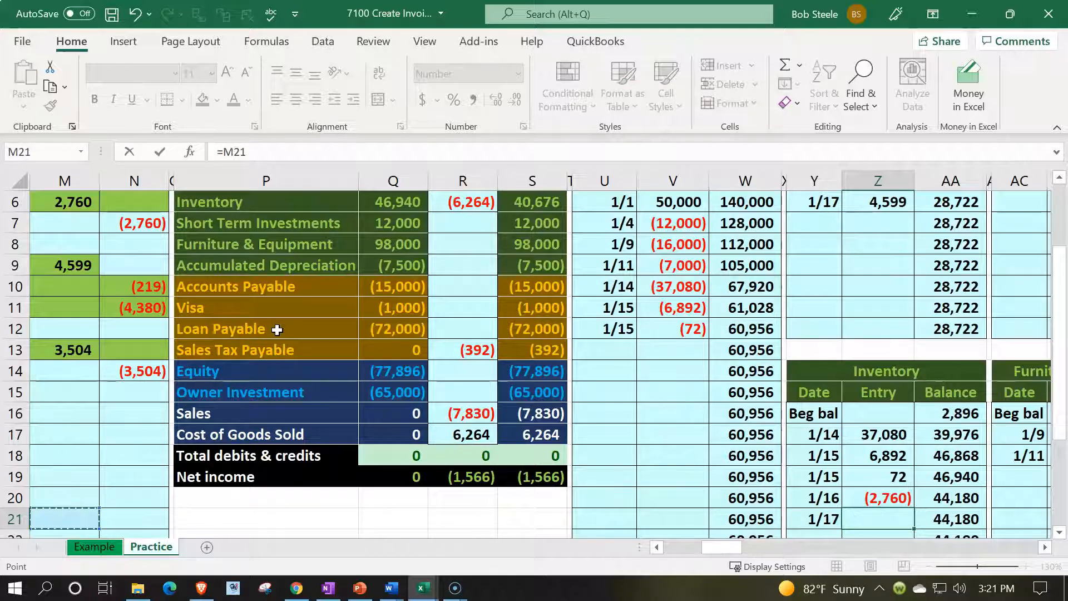
key(Up)
key(Up)
key(Up)
key(Up)
key(Up)
key(Up)
key(Up)
key(Right)
key(Right)
key(Right)
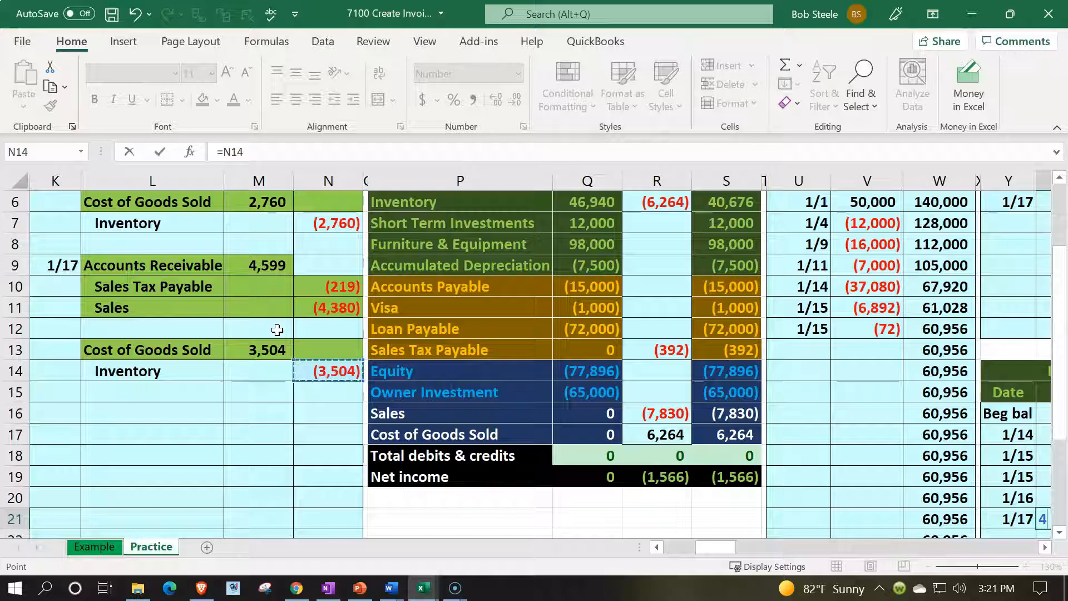
key(Return)
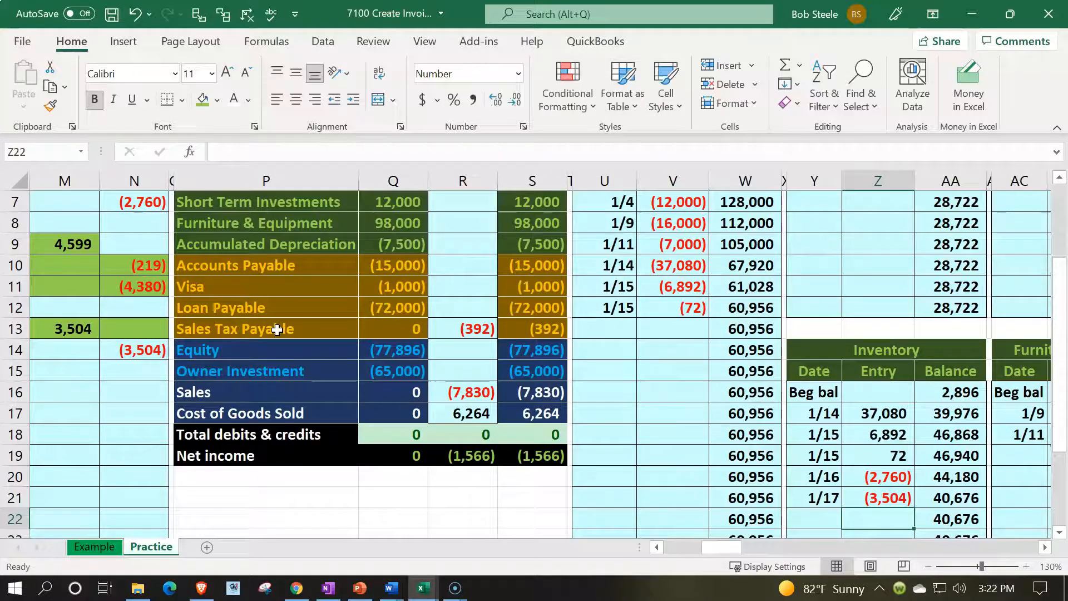
Compare the Inventory ledger's running balance in AA21 with the account's ending trial balance in S6
key(Right)
key(Up)
key(Up)
key(Up)
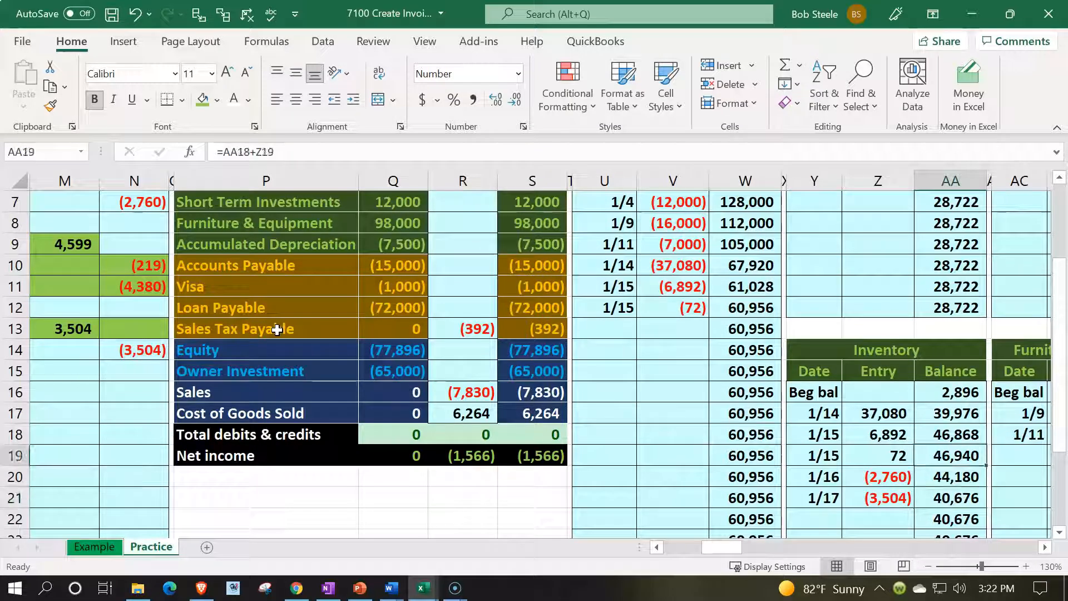
key(Down)
key(Down)
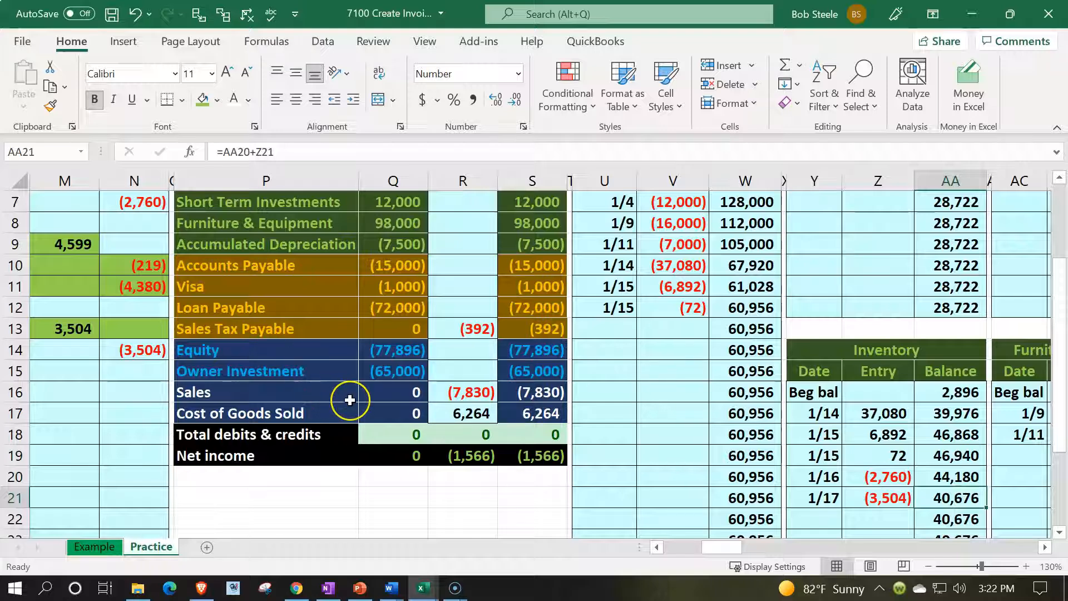
scroll(349, 400, up, 1)
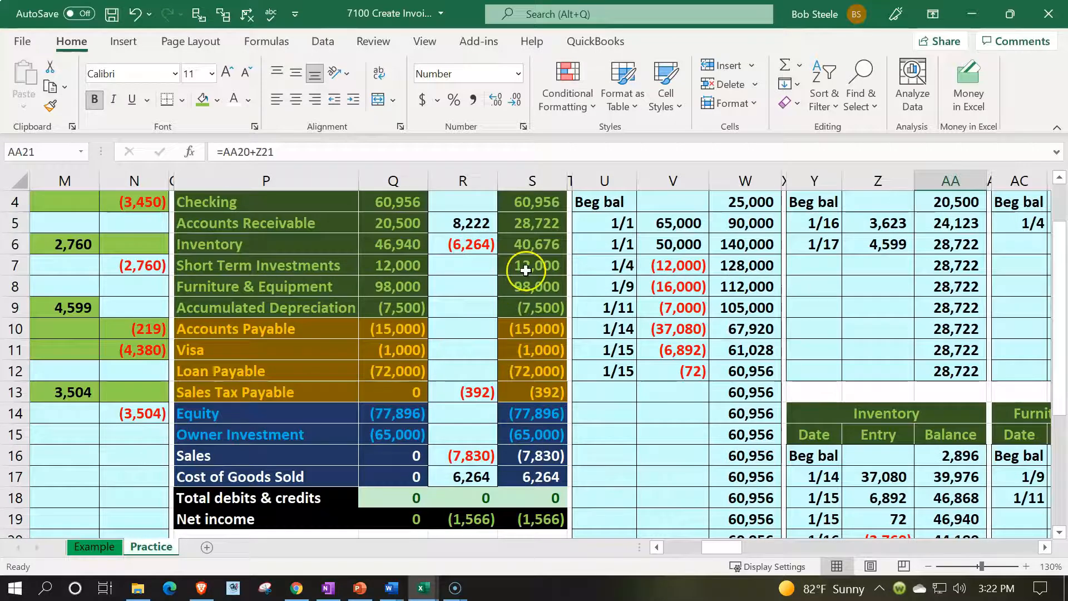
click(535, 251)
Extend the general ledger check formula in U1 by adding the ending Sales Tax Payable balance in AQ12
scroll(573, 370, up, 1)
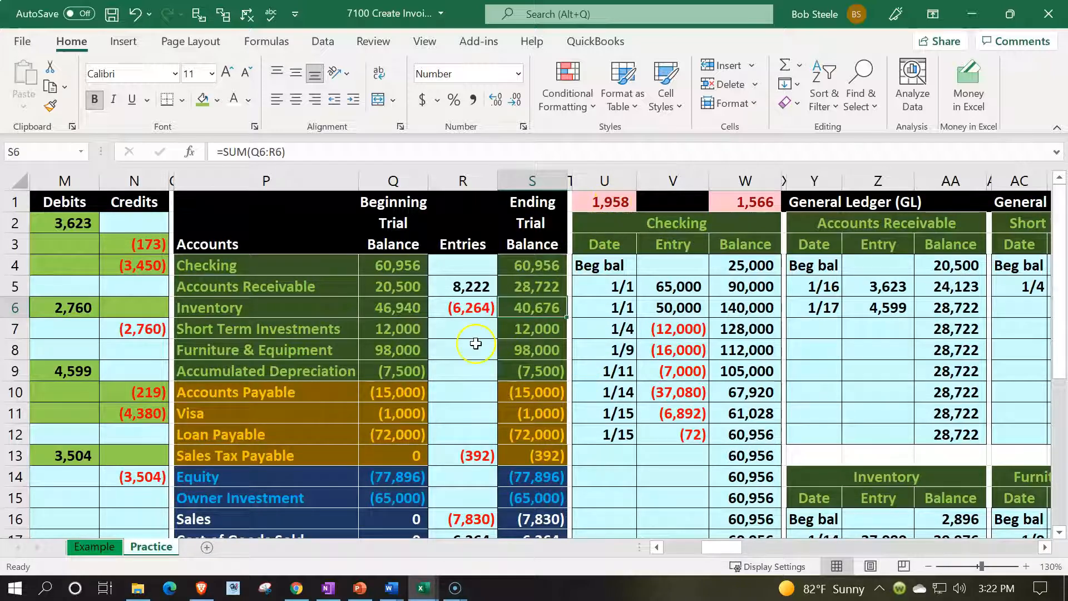
scroll(350, 467, down, 1)
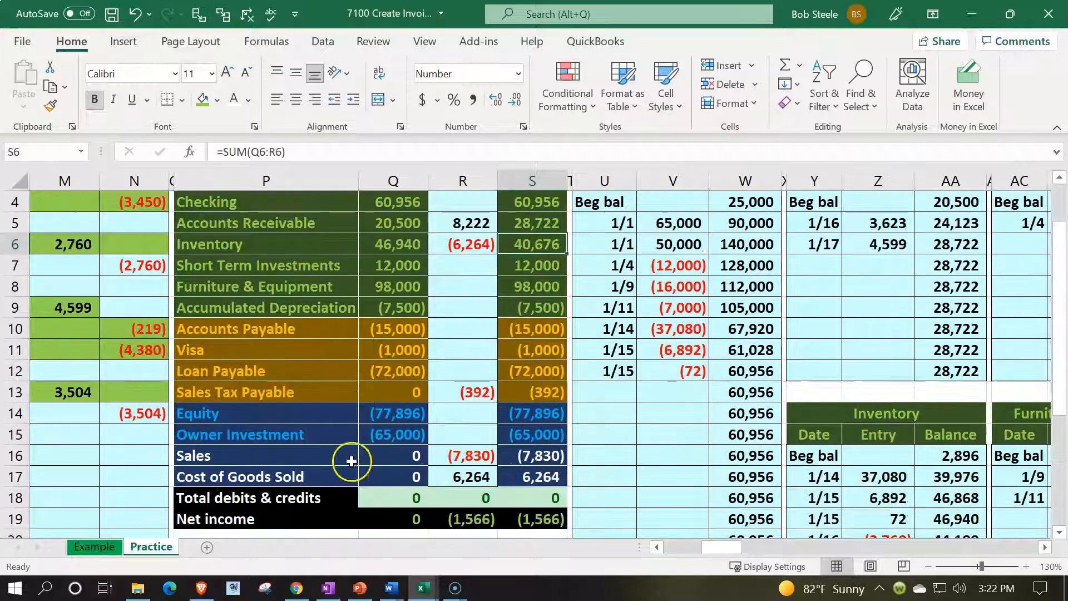
scroll(341, 477, up, 1)
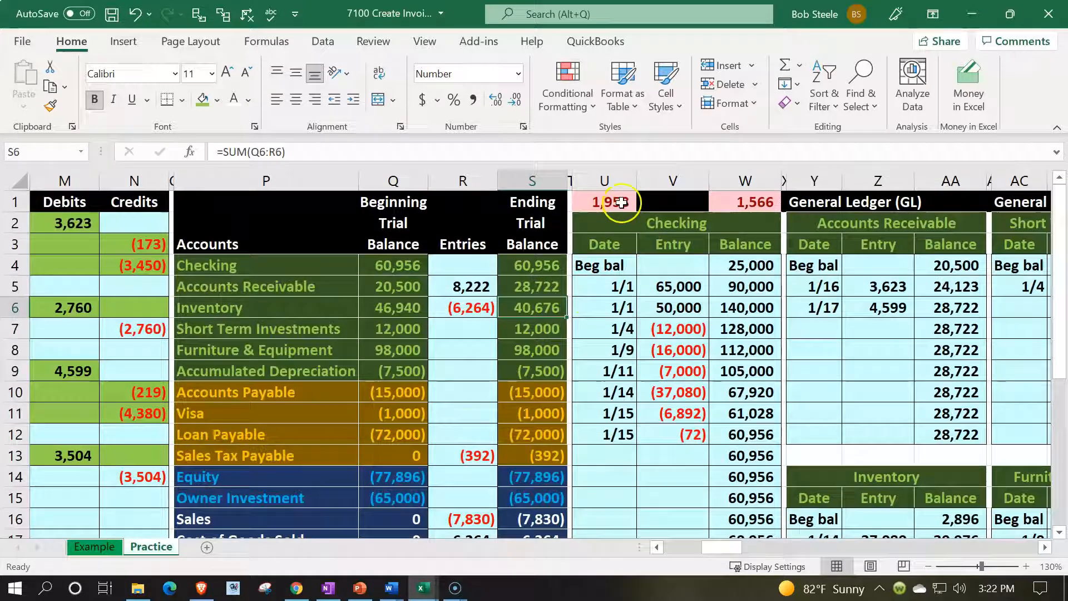
double_click(621, 203)
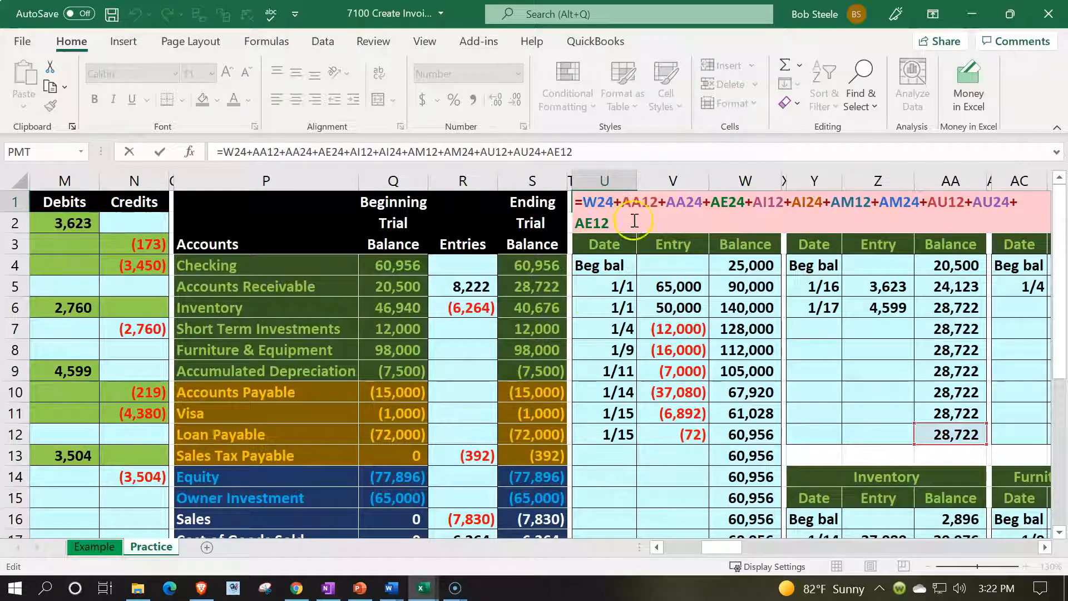
text(+)
click(726, 351)
key(Right)
key(Right)
key(Right)
key(Right)
key(Right)
key(Right)
key(Right)
key(Right)
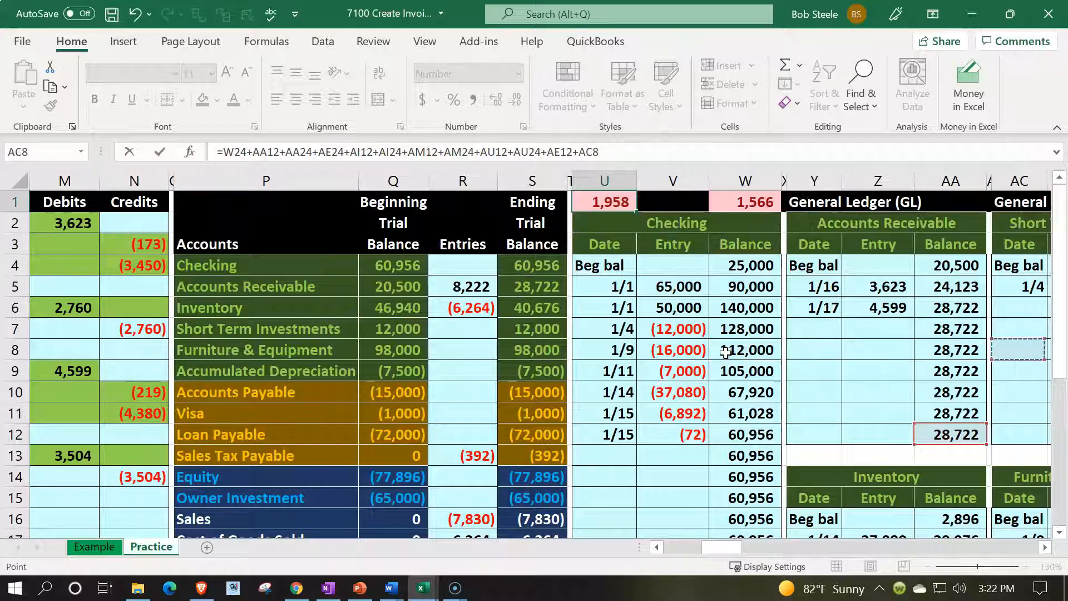
key(Right)
key(Right)
key(Right)
key(Right)
key(Right)
key(Right)
key(Right)
key(Right)
key(Right)
key(Right)
key(Right)
key(Right)
key(Right)
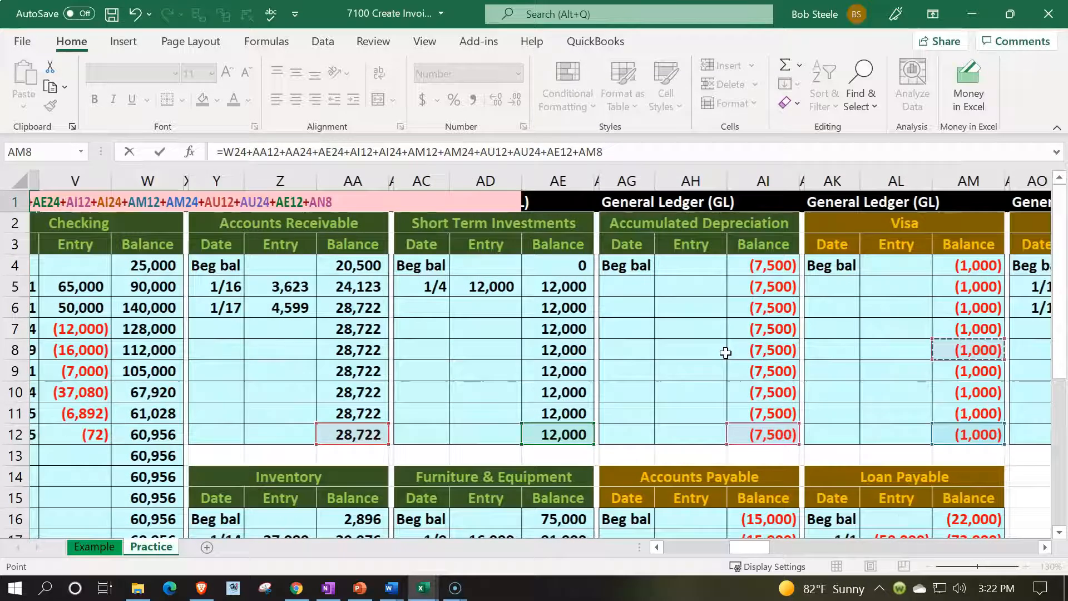
key(Down)
key(Down)
key(Left)
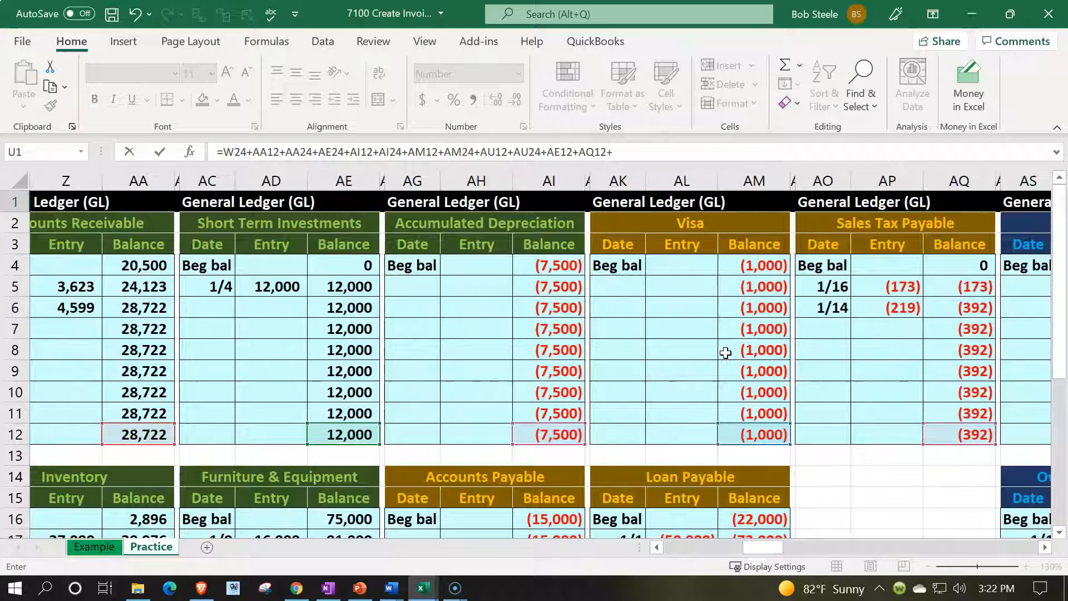
Add the ending Sales ledger balance in AY12 to the general ledger check formula in U1
text(+)
click(896, 452)
key(Right)
key(Right)
key(Right)
key(Right)
key(Right)
key(Right)
key(Right)
key(Right)
key(Right)
key(Right)
key(Right)
key(Right)
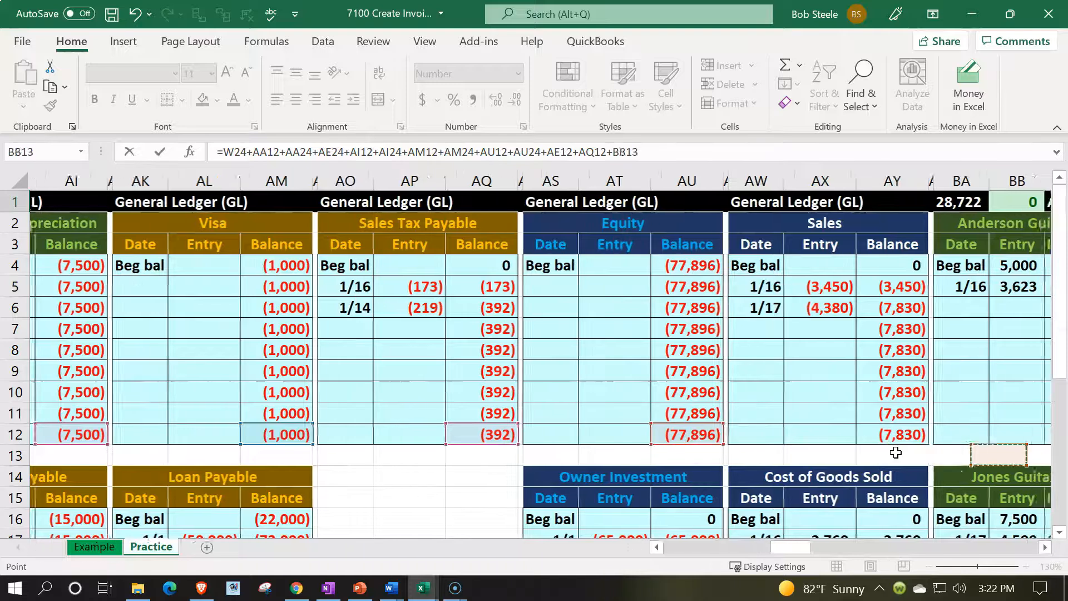
key(Right)
click(828, 431)
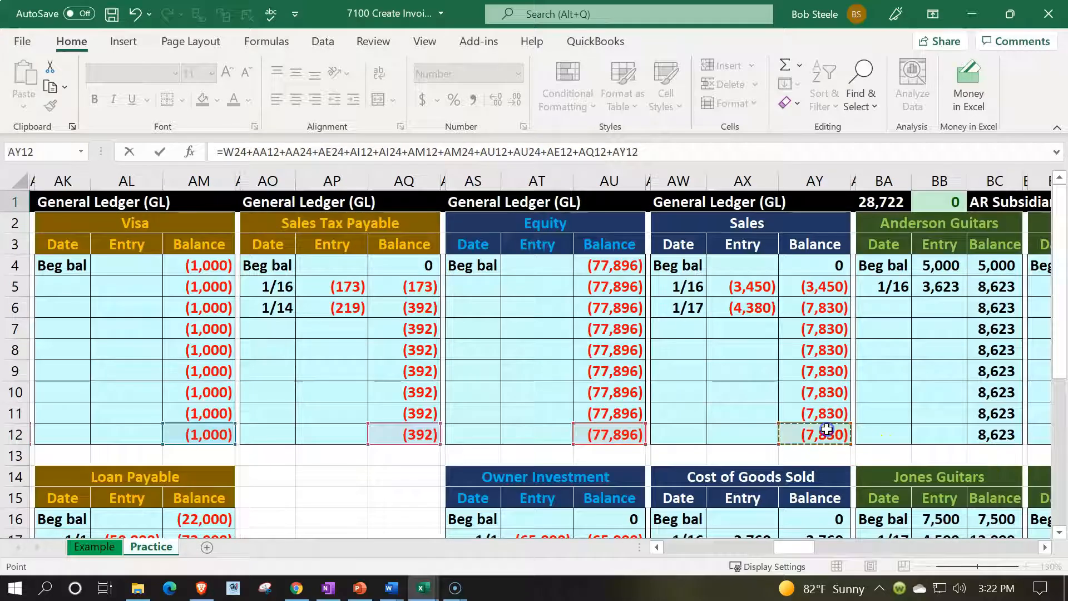
Add the ending Cost of Goods Sold balance in AY24 to the U1 check formula and complete it
text(+)
scroll(827, 428, down, 1)
scroll(827, 429, down, 3)
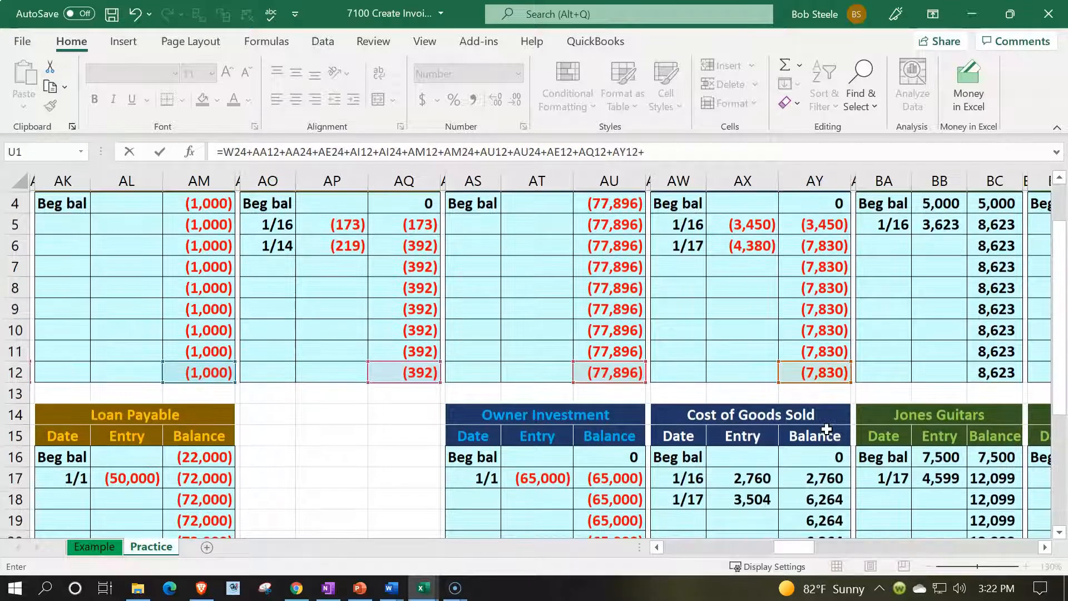
click(821, 434)
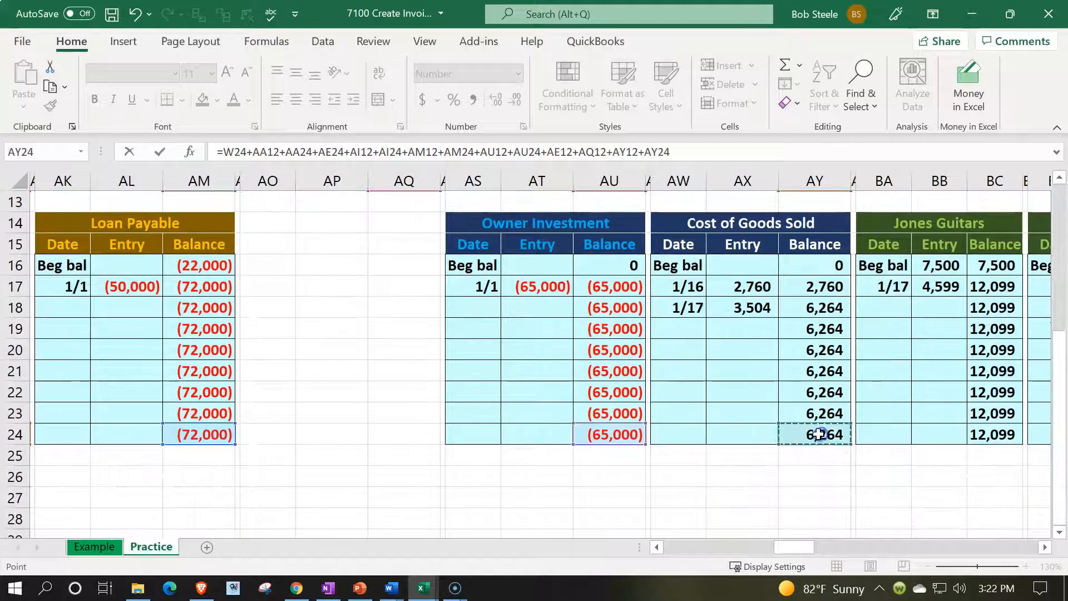
scroll(313, 341, up, 1)
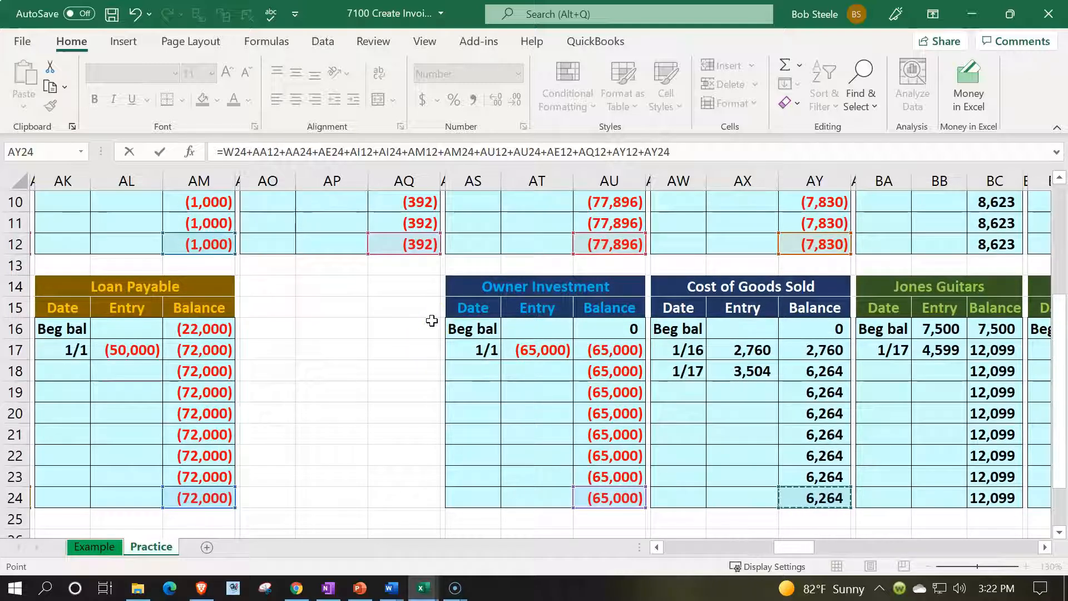
key(Return)
key(Up)
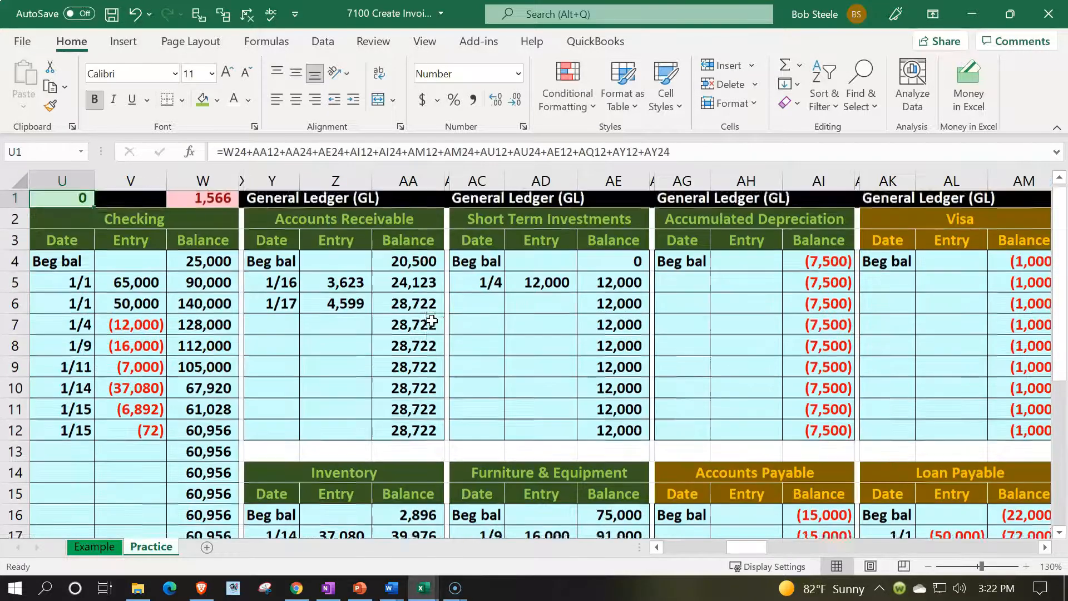
Examine the net income check formula in W1 and the V1 cell it refers to
key(Left)
key(Left)
key(Right)
key(Right)
key(Right)
key(Right)
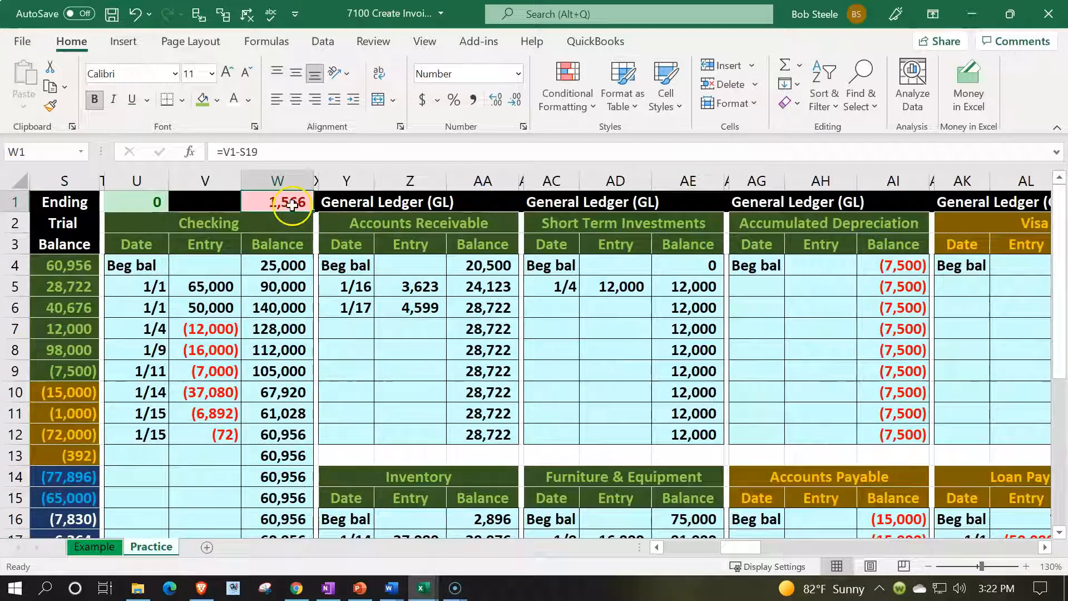
click(250, 299)
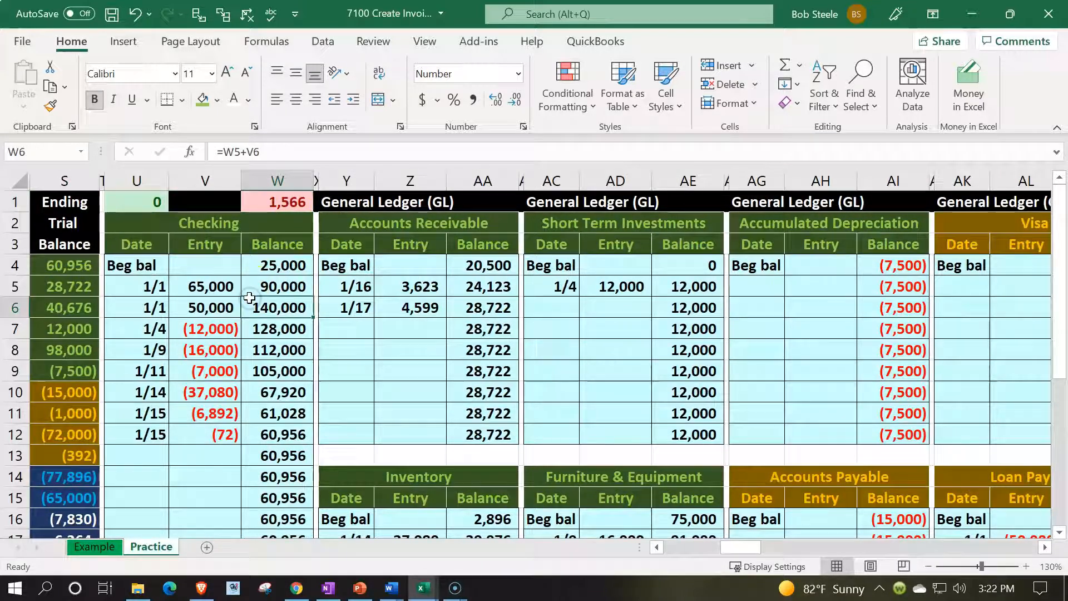
click(284, 201)
click(217, 200)
click(281, 200)
double_click(282, 201)
key(Escape)
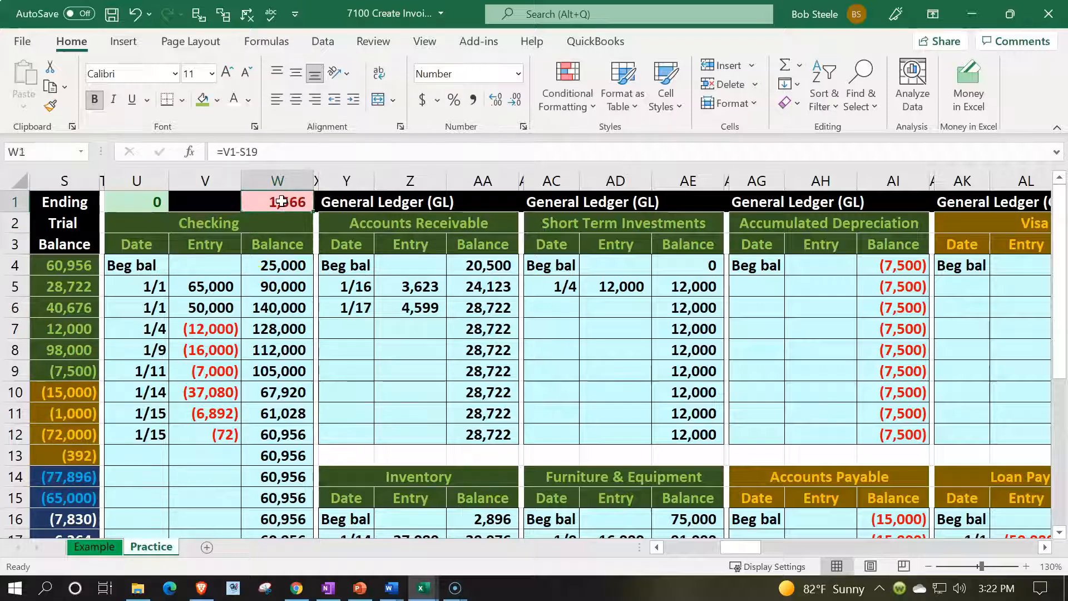
Calculate net income in V1 by adding the ending Sales balance in AY12 and the Cost of Goods Sold balance in AY24
key(Left)
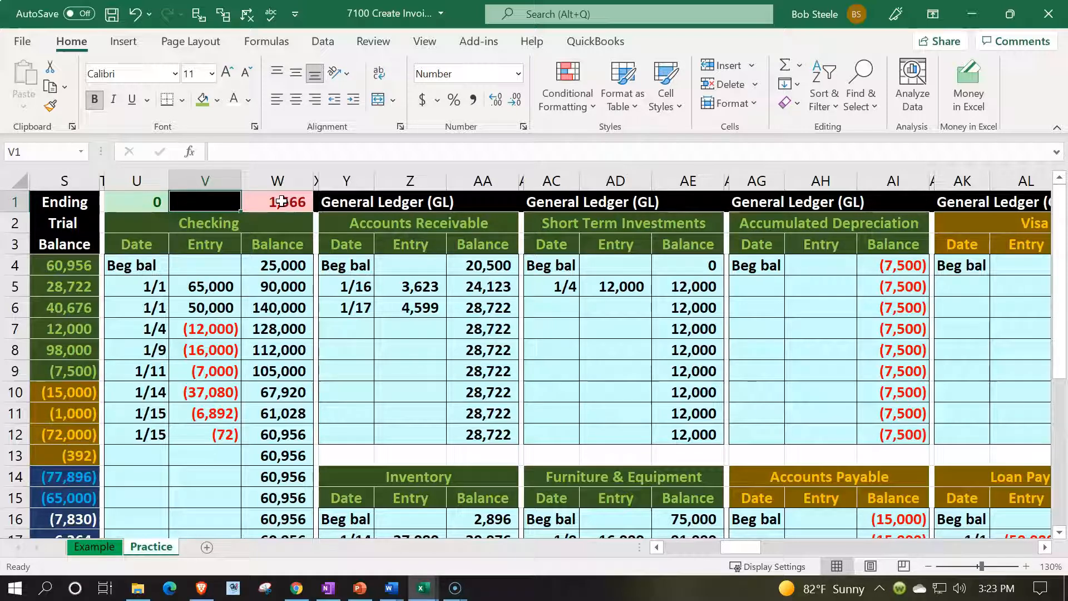
text(=)
key(Down)
key(Down)
key(Down)
key(Right)
key(Right)
key(Right)
key(Right)
key(Right)
key(Right)
key(Right)
key(Right)
key(Right)
key(Right)
key(Right)
key(Right)
key(Right)
key(Right)
key(Right)
key(Right)
key(Right)
key(Right)
key(Right)
key(Right)
key(Right)
key(Right)
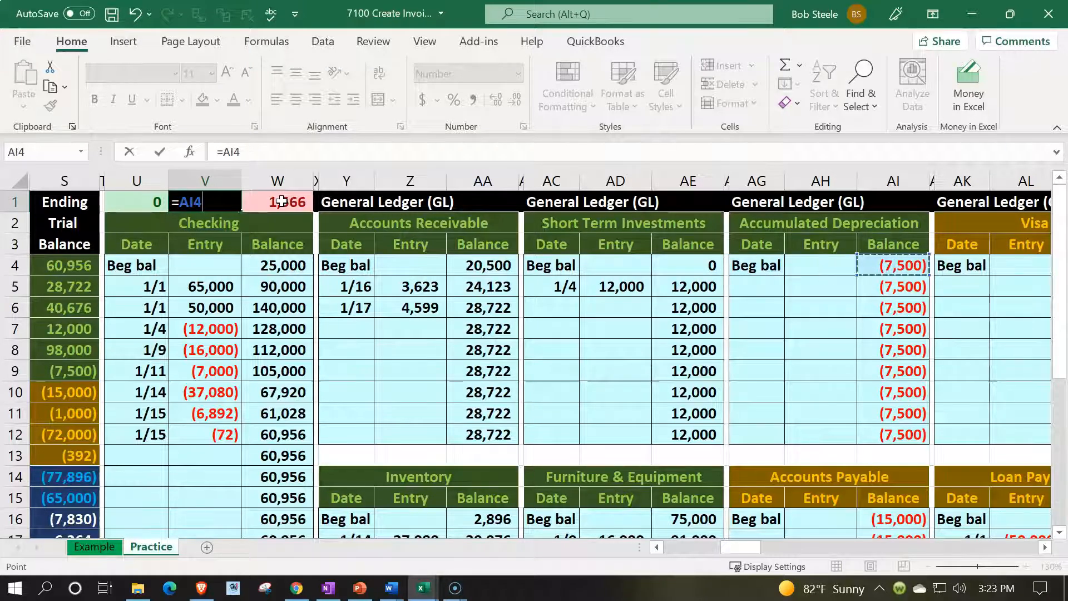
key(Right)
key(Right)
key(Right)
key(Right)
key(Right)
key(Right)
key(Right)
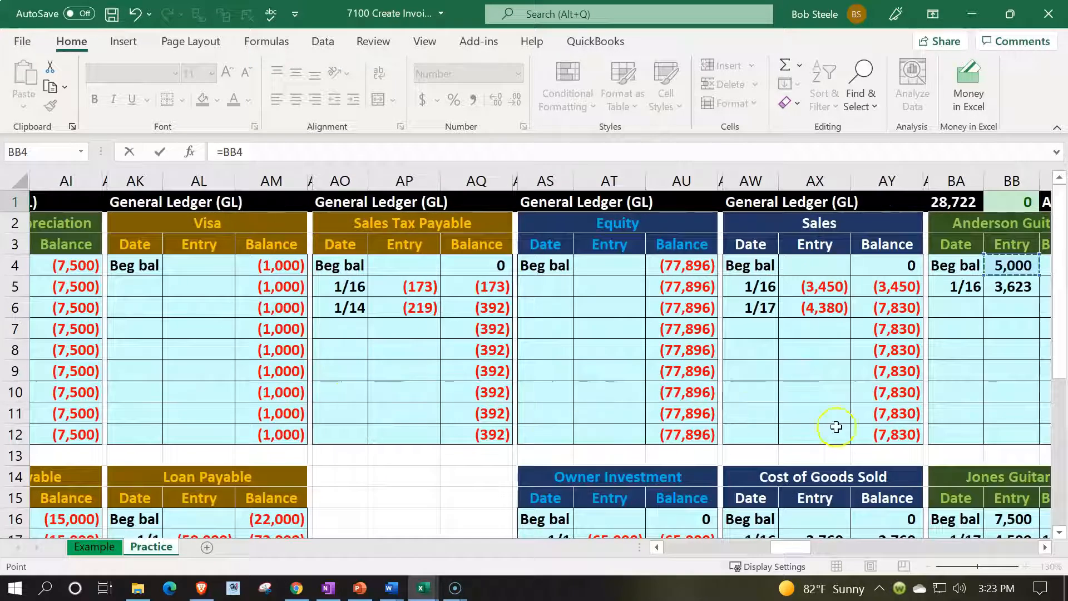
click(915, 434)
text(+)
scroll(915, 434, down, 1)
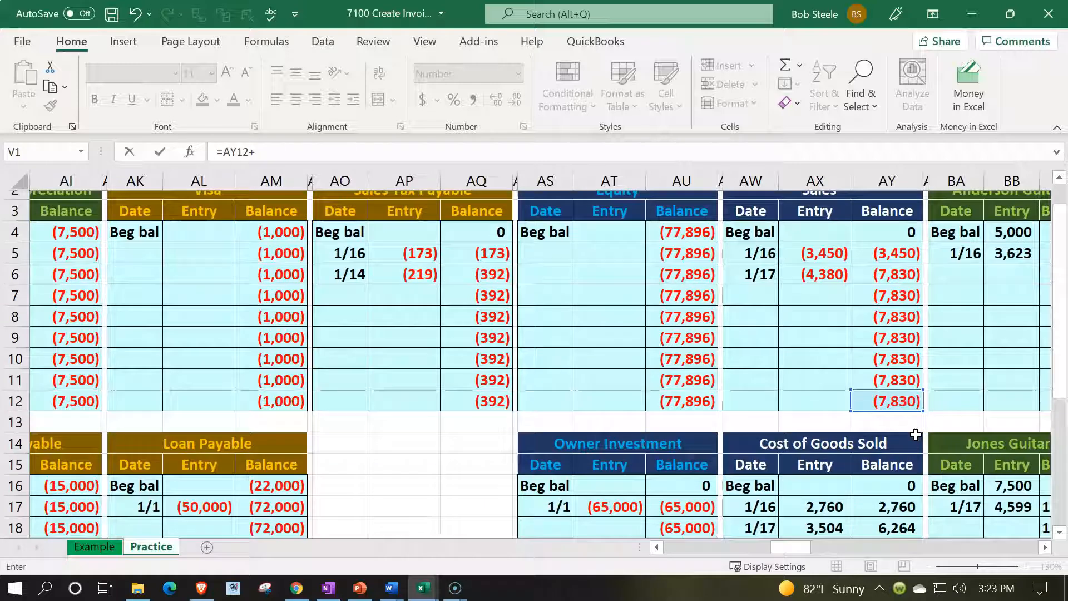
scroll(915, 433, down, 3)
click(910, 434)
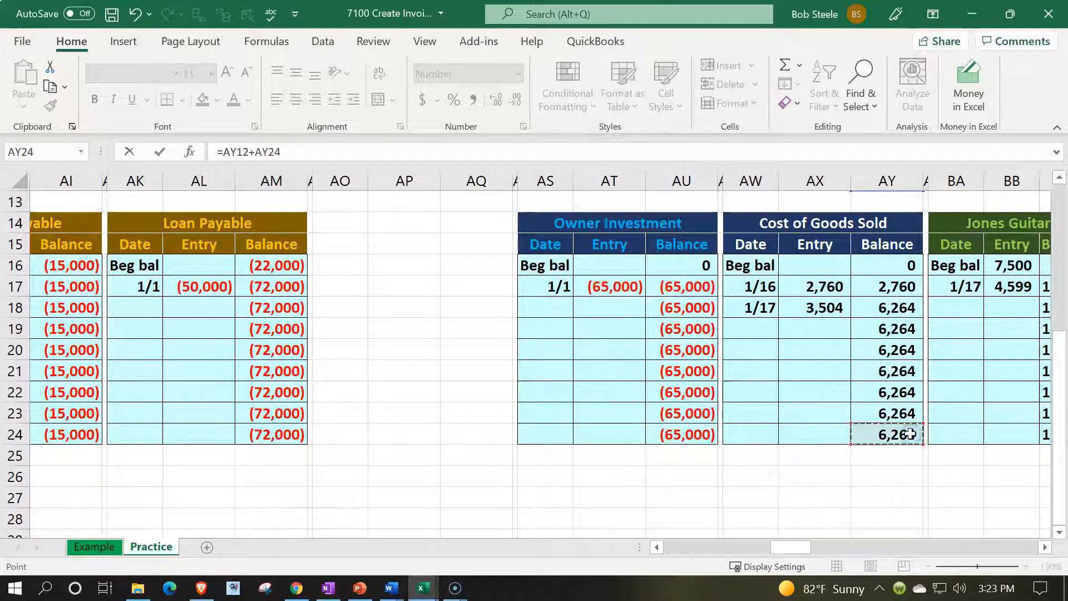
key(Return)
key(Up)
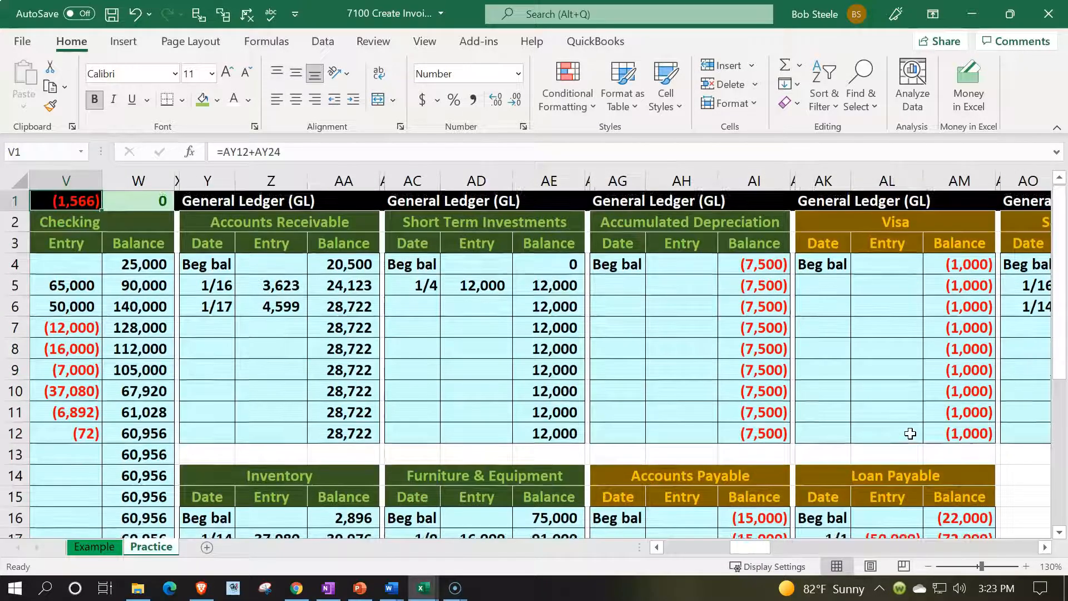
Inspect the ending trial balance's Net income formula in S19 against the ledger net income in V1
key(ctrl+Home)
key(Right)
key(Right)
key(Right)
key(Right)
key(Right)
key(Right)
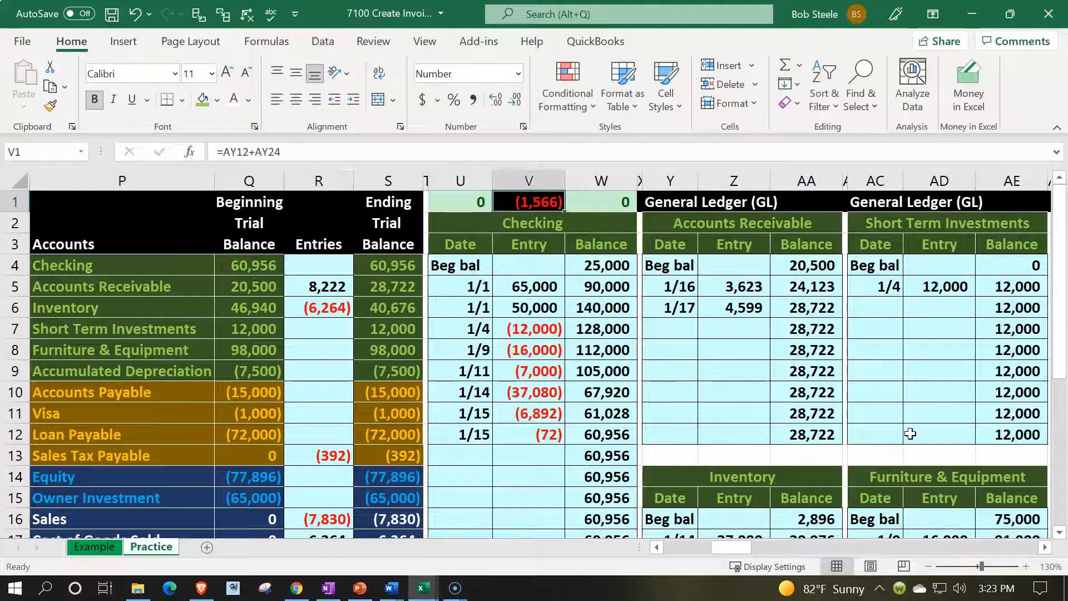
scroll(424, 497, down, 3)
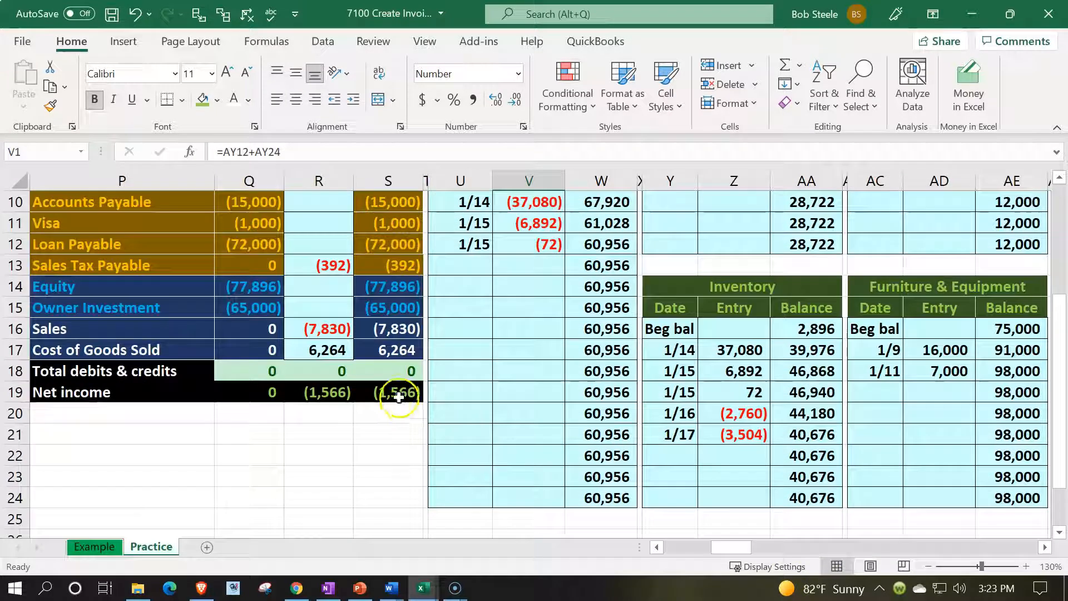
double_click(399, 397)
key(Return)
scroll(399, 393, up, 3)
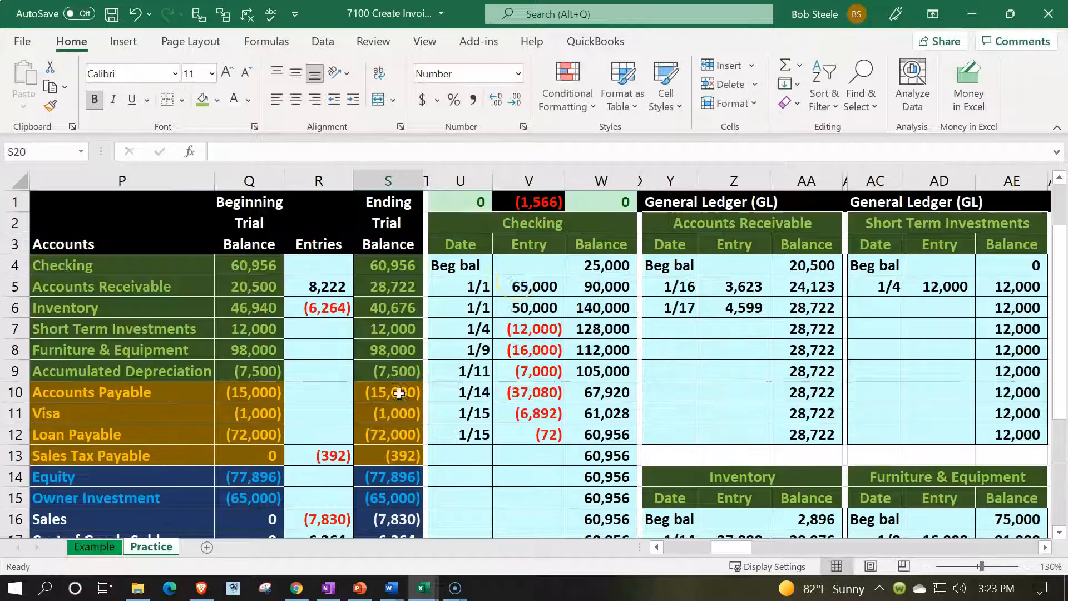
Copy the formatting of the ending Net income cell S19 onto the net income cell V1
click(532, 202)
scroll(519, 252, down, 1)
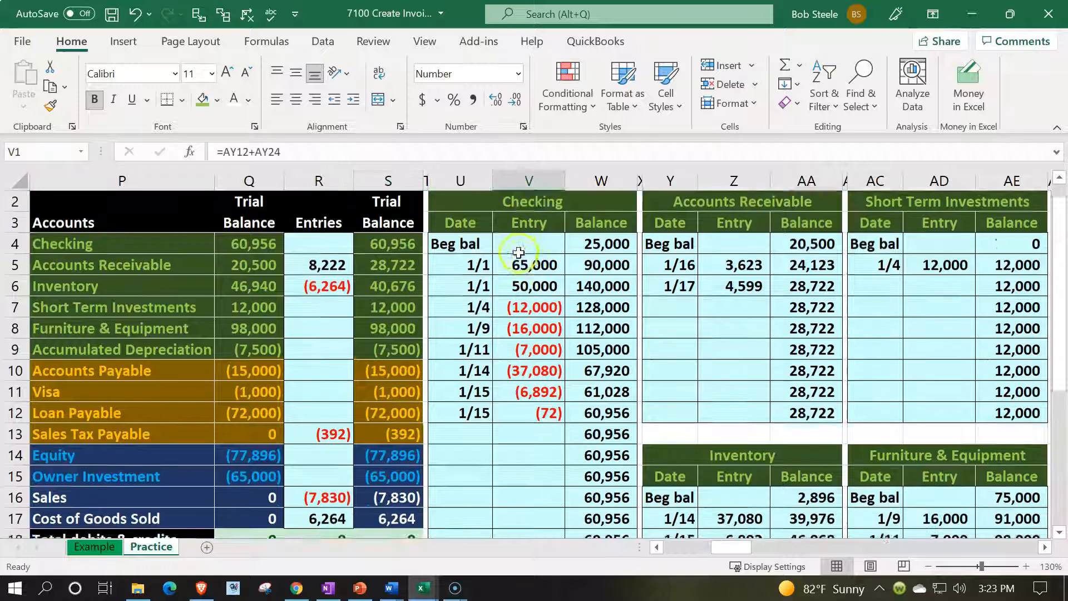
scroll(518, 252, down, 1)
click(396, 517)
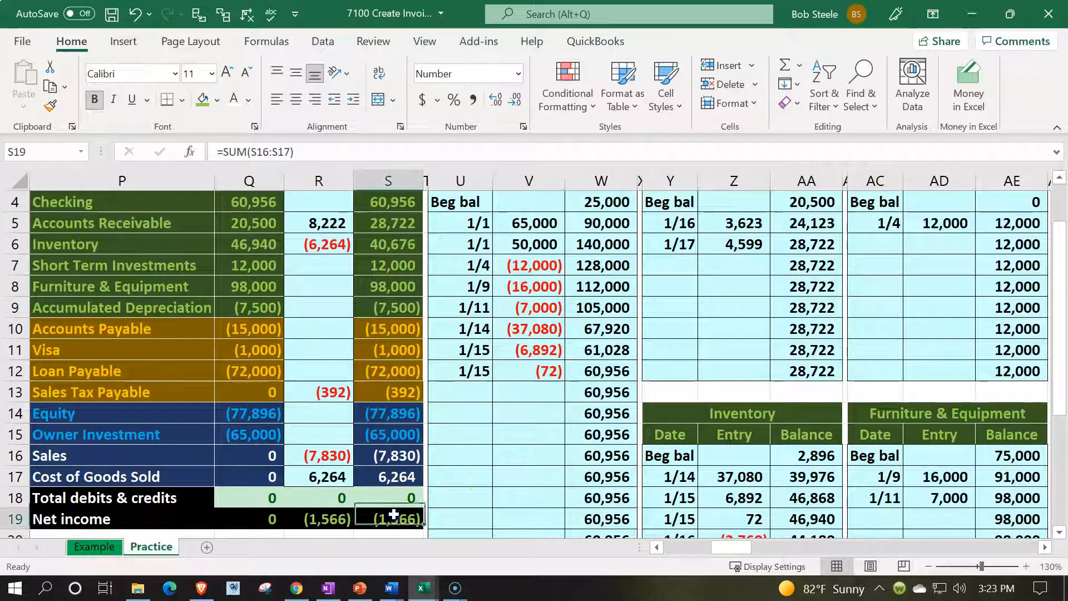
click(50, 106)
scroll(535, 278, up, 3)
click(531, 202)
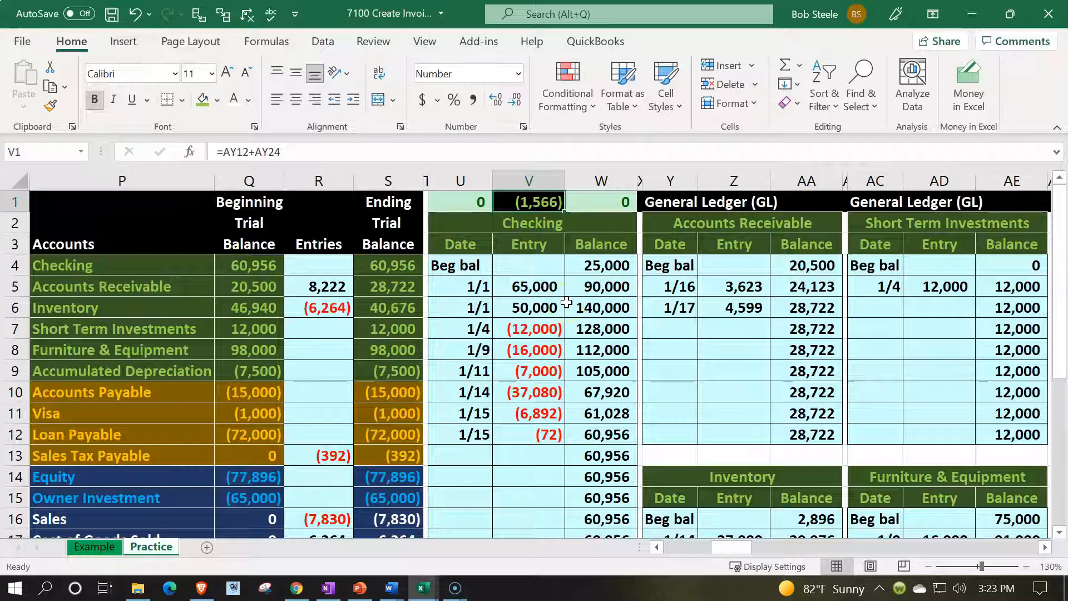
Verify that the check formula in W1 subtracts the trial balance net income in S19 from V1
double_click(594, 202)
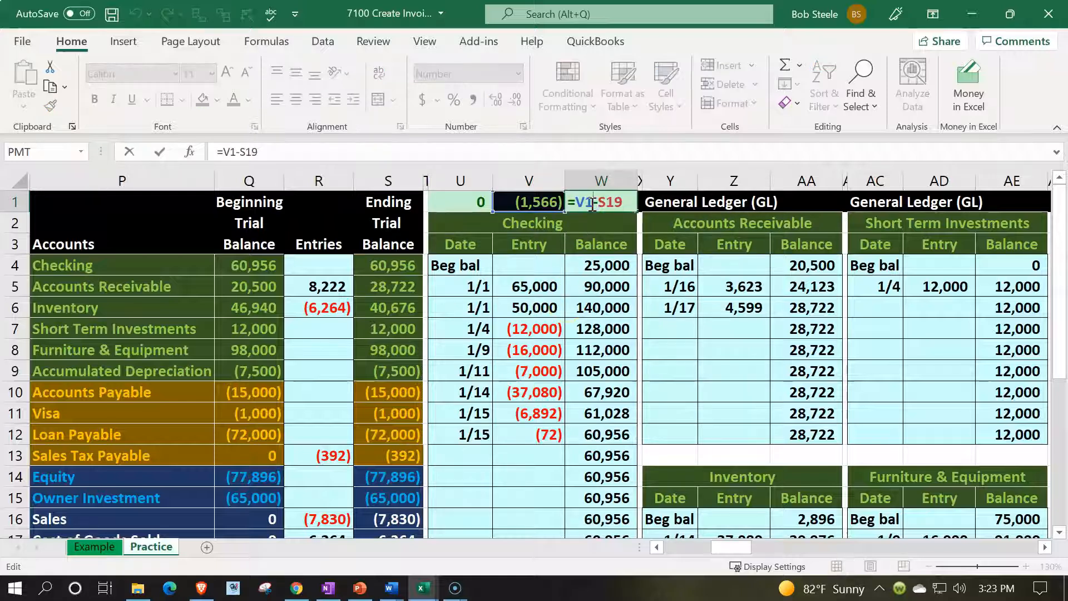
key(Return)
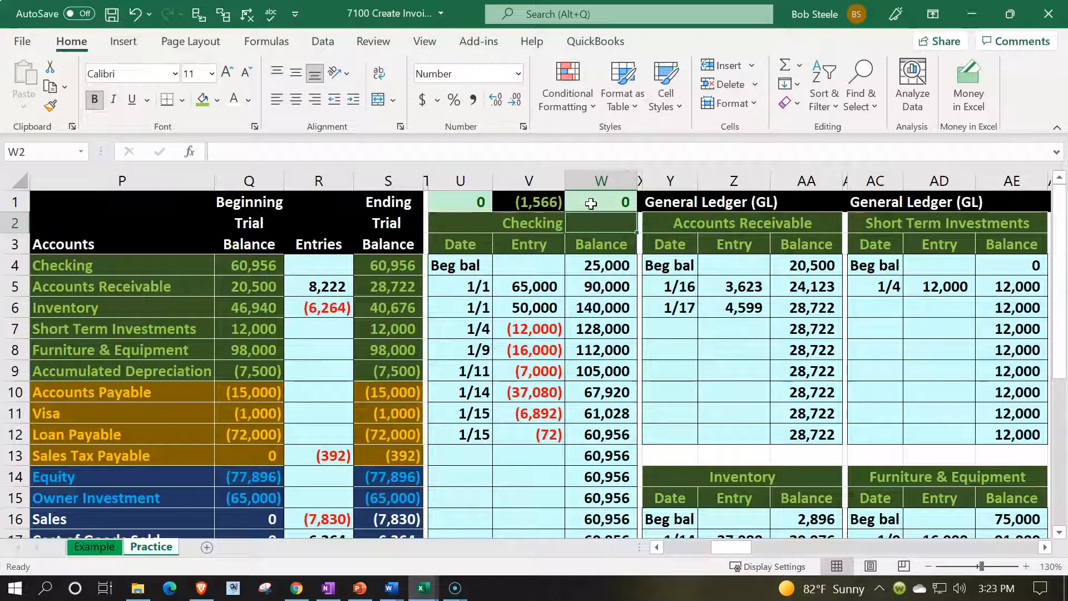
Replace the green fill of the journal entries in L2:N14 with the recently used light blue fill
key(Left)
key(Left)
key(Left)
key(Left)
key(Left)
key(Left)
key(Left)
key(Left)
key(Left)
key(Left)
key(Left)
key(Left)
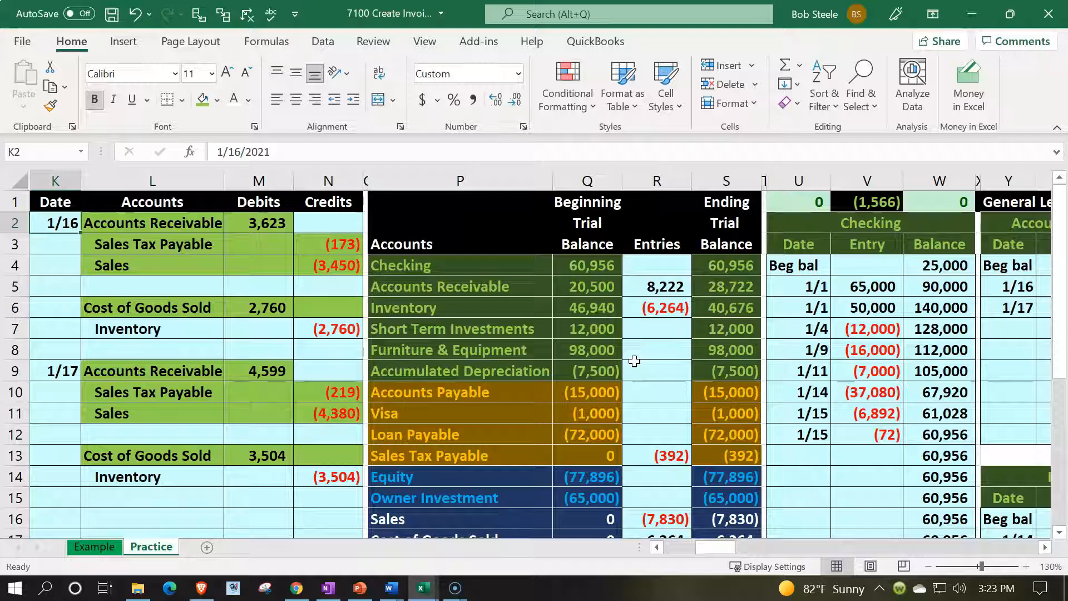
drag(221, 224, 235, 224)
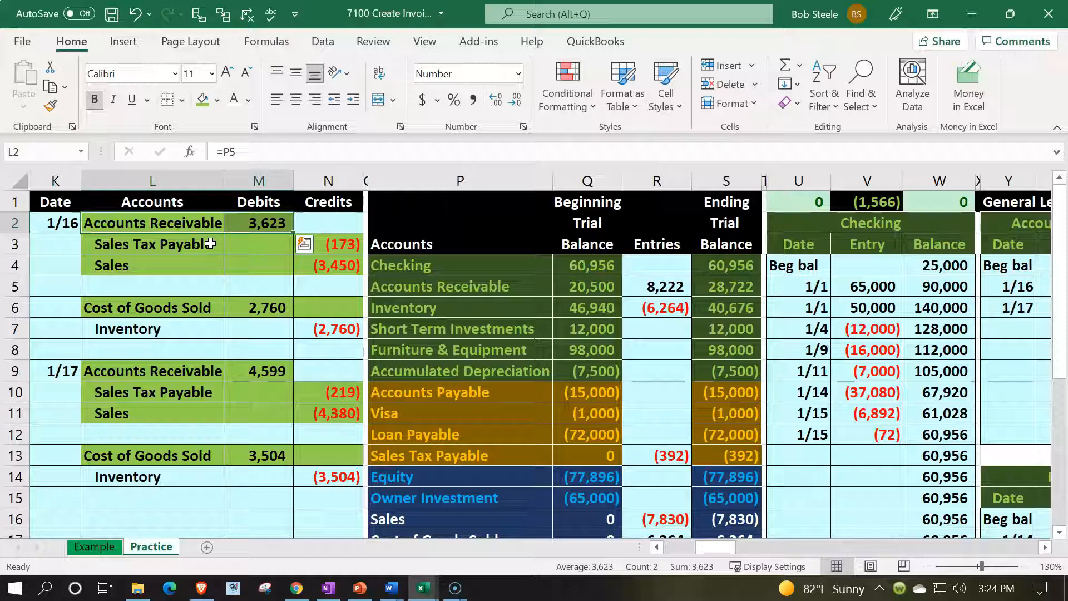
click(176, 228)
drag(175, 228, 308, 471)
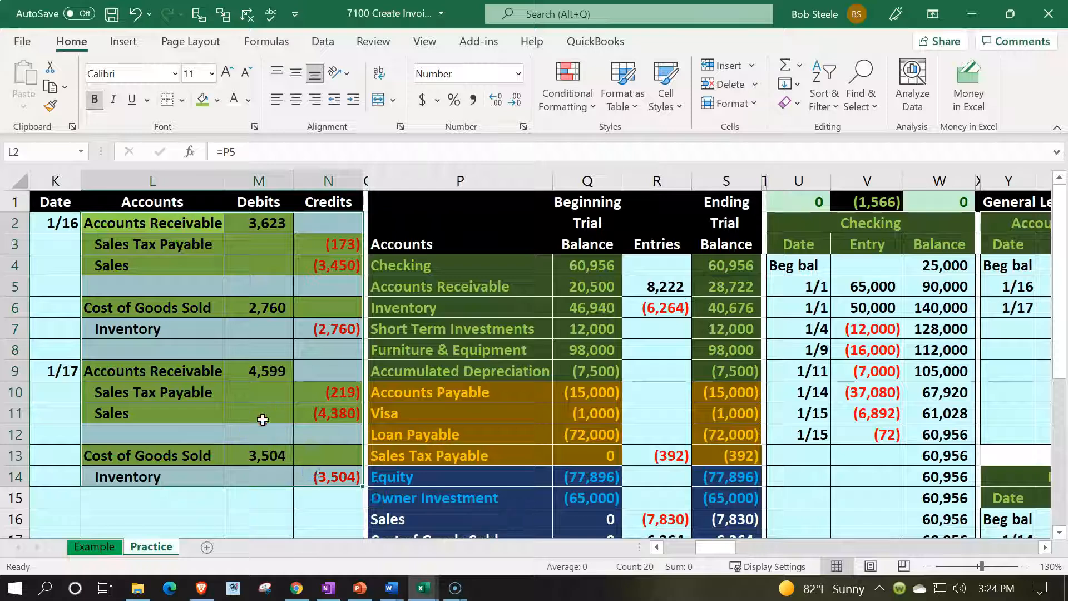
right_click(262, 419)
click(340, 65)
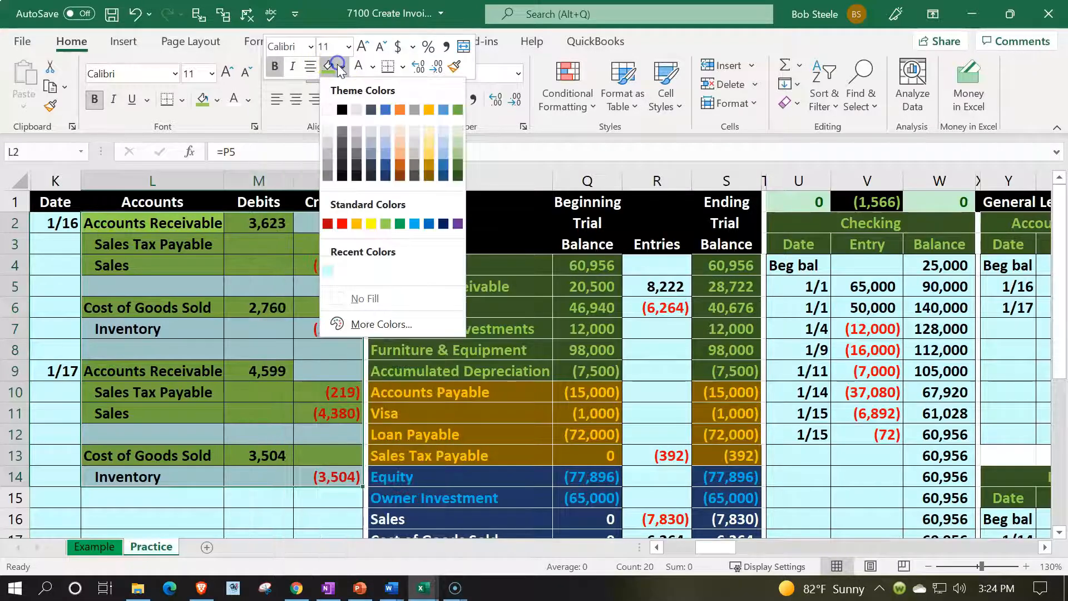
click(327, 271)
click(231, 320)
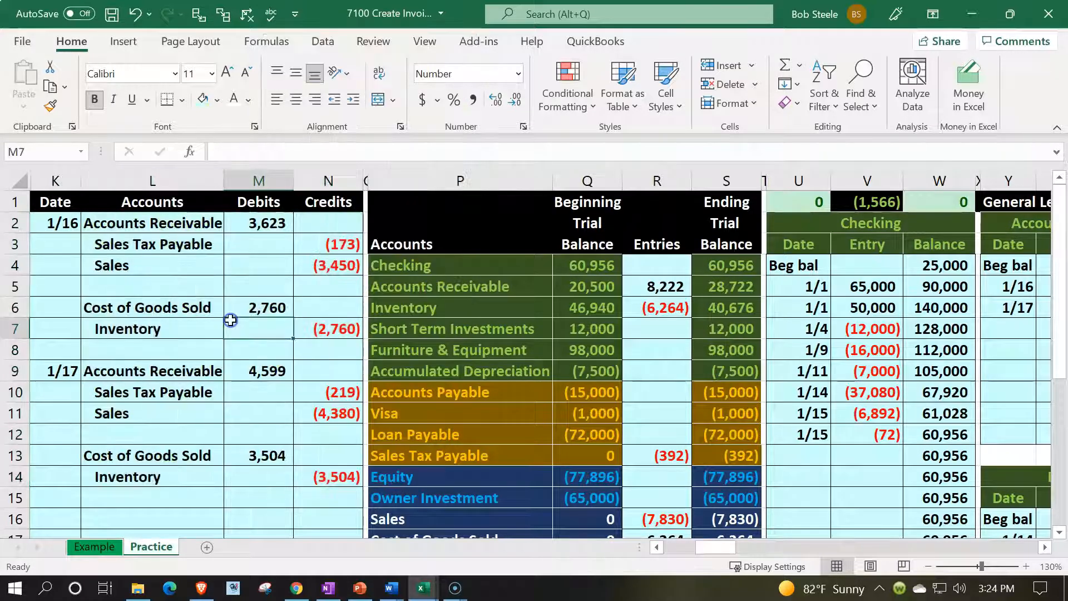